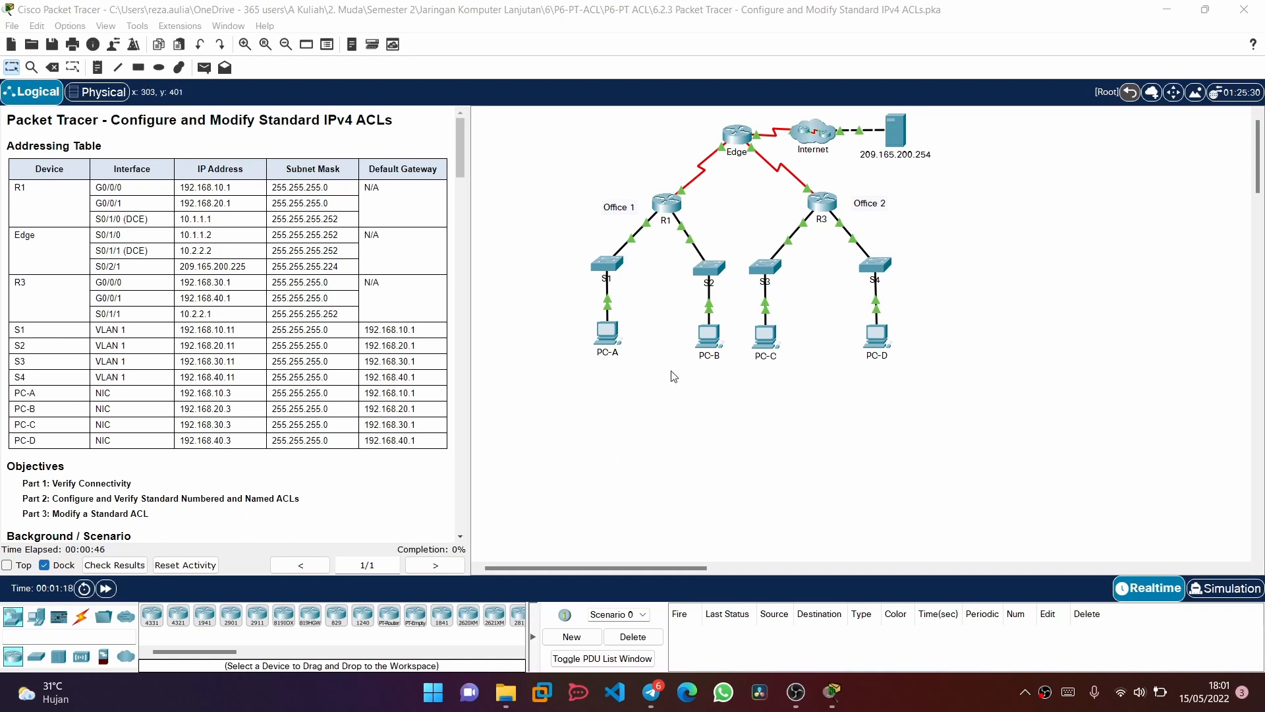
Read the activity instructions from the addressing table through the objectives, scenario and Part 1 connectivity tasks
scroll(360, 331, down, 3)
scroll(359, 332, down, 3)
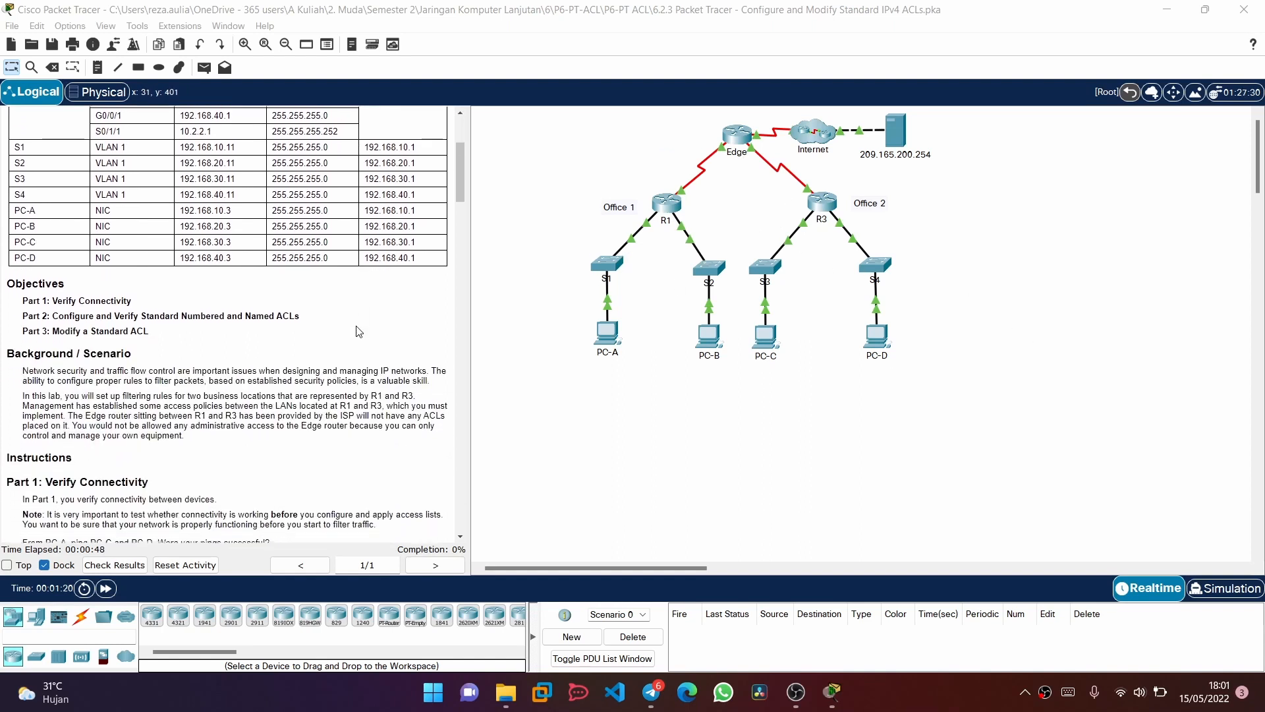
scroll(359, 332, down, 1)
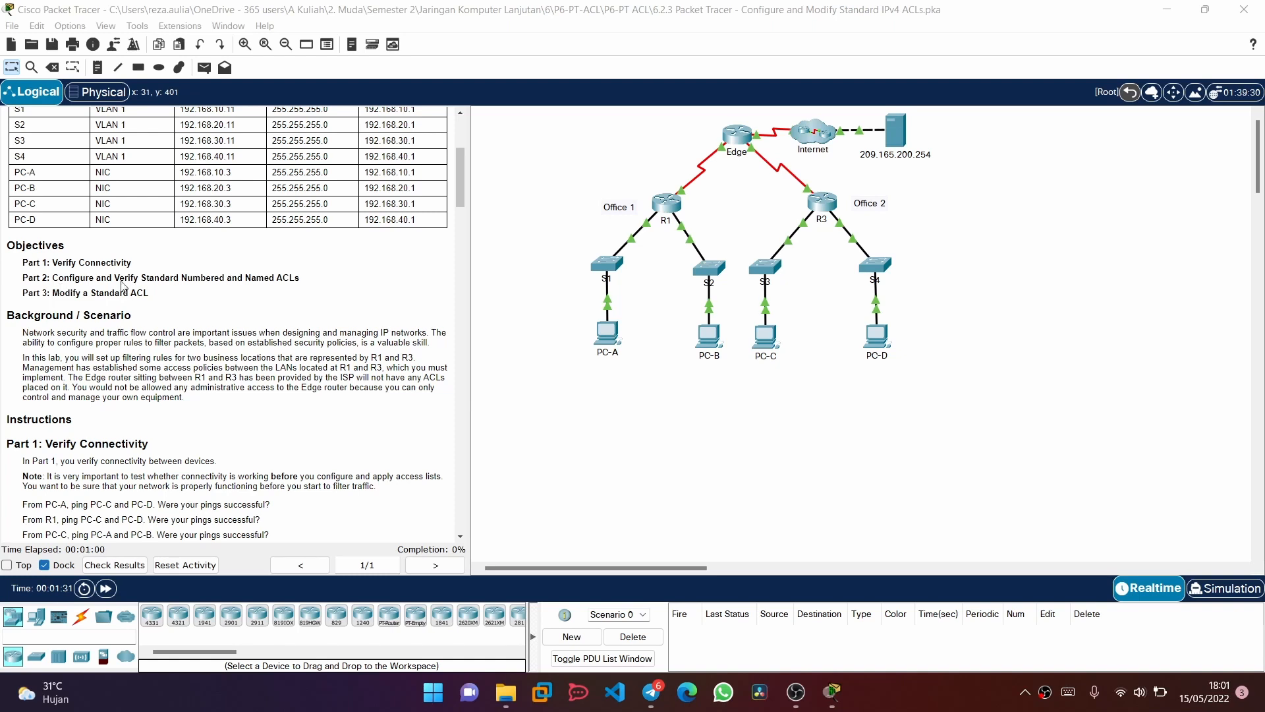
scroll(327, 274, down, 3)
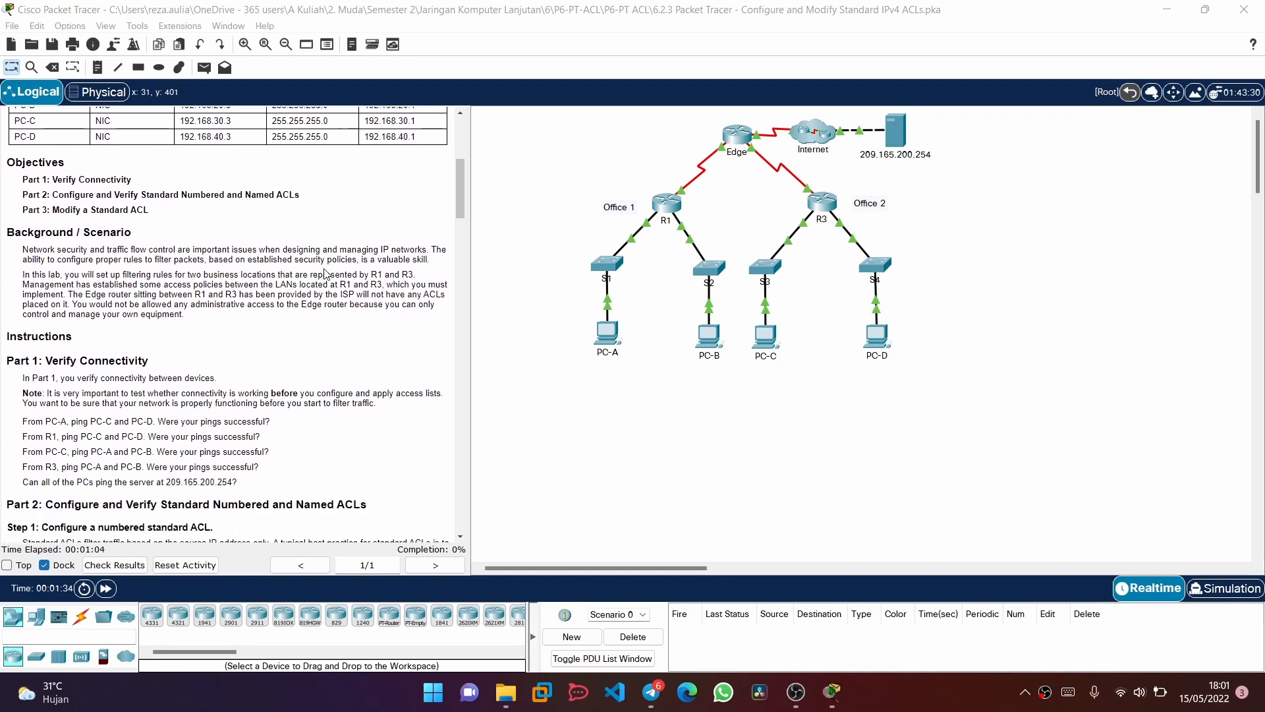
scroll(325, 273, down, 1)
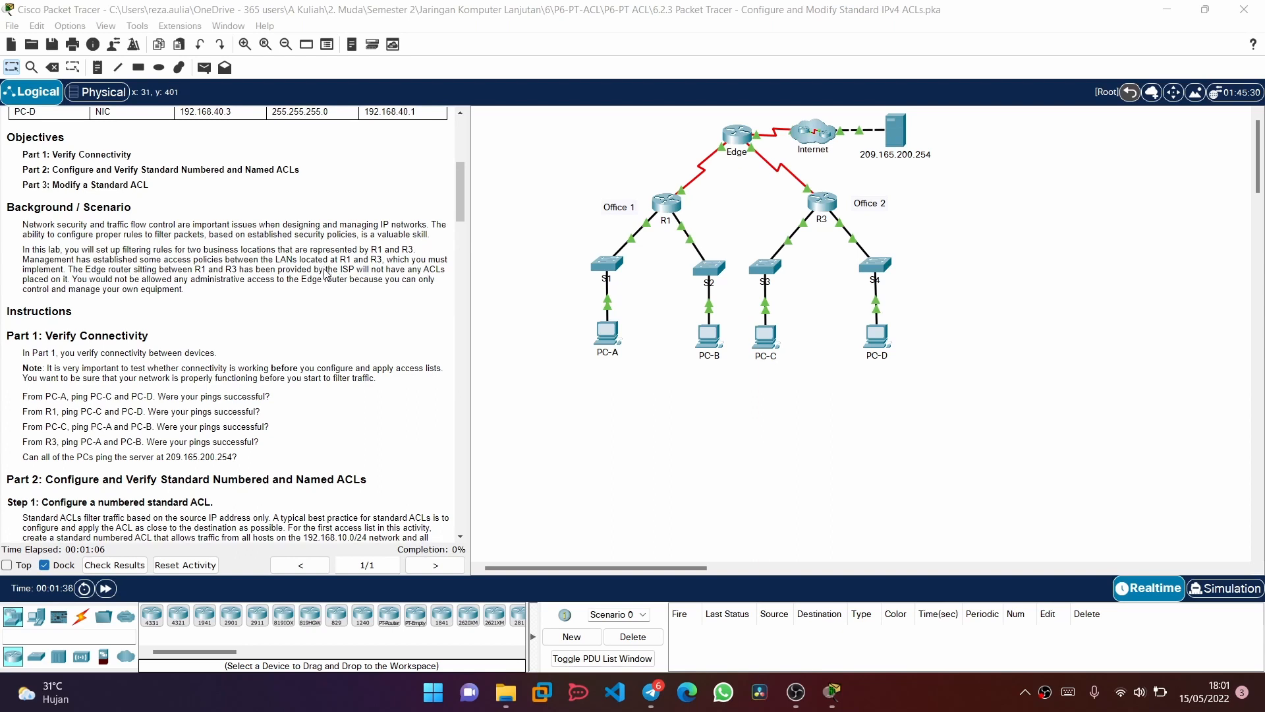
scroll(326, 274, down, 1)
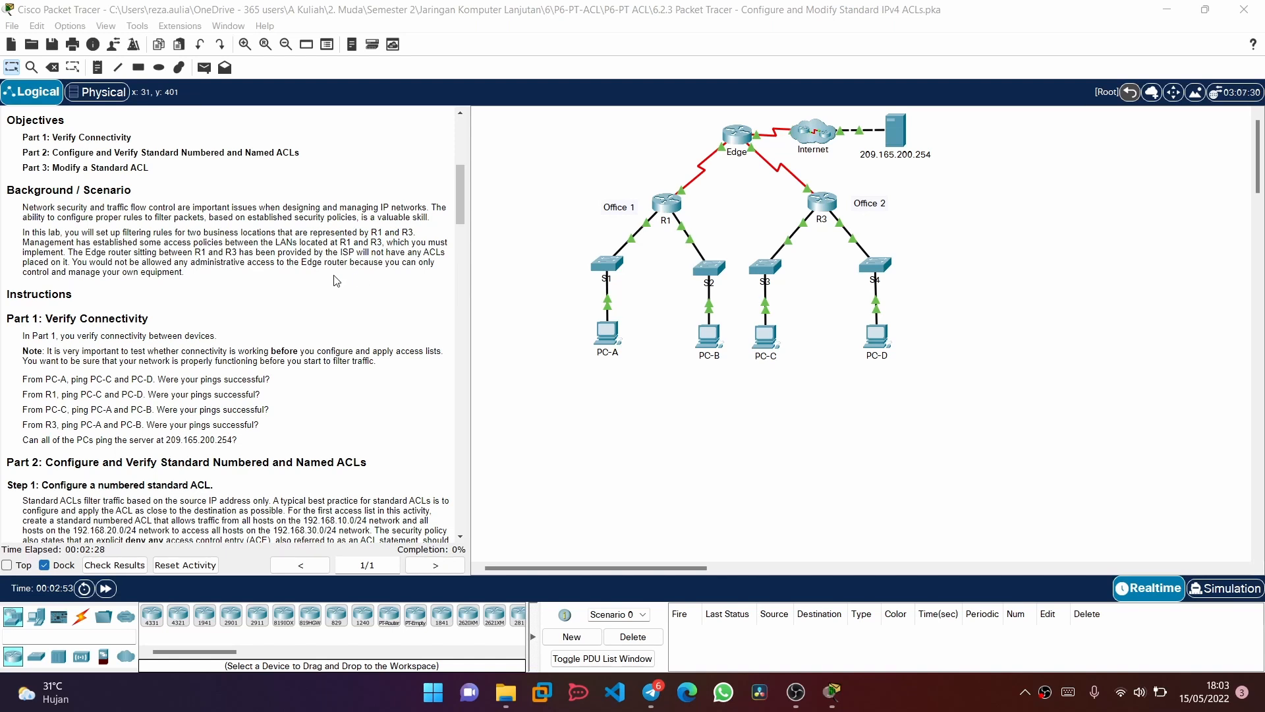
scroll(295, 285, down, 1)
scroll(295, 285, down, 2)
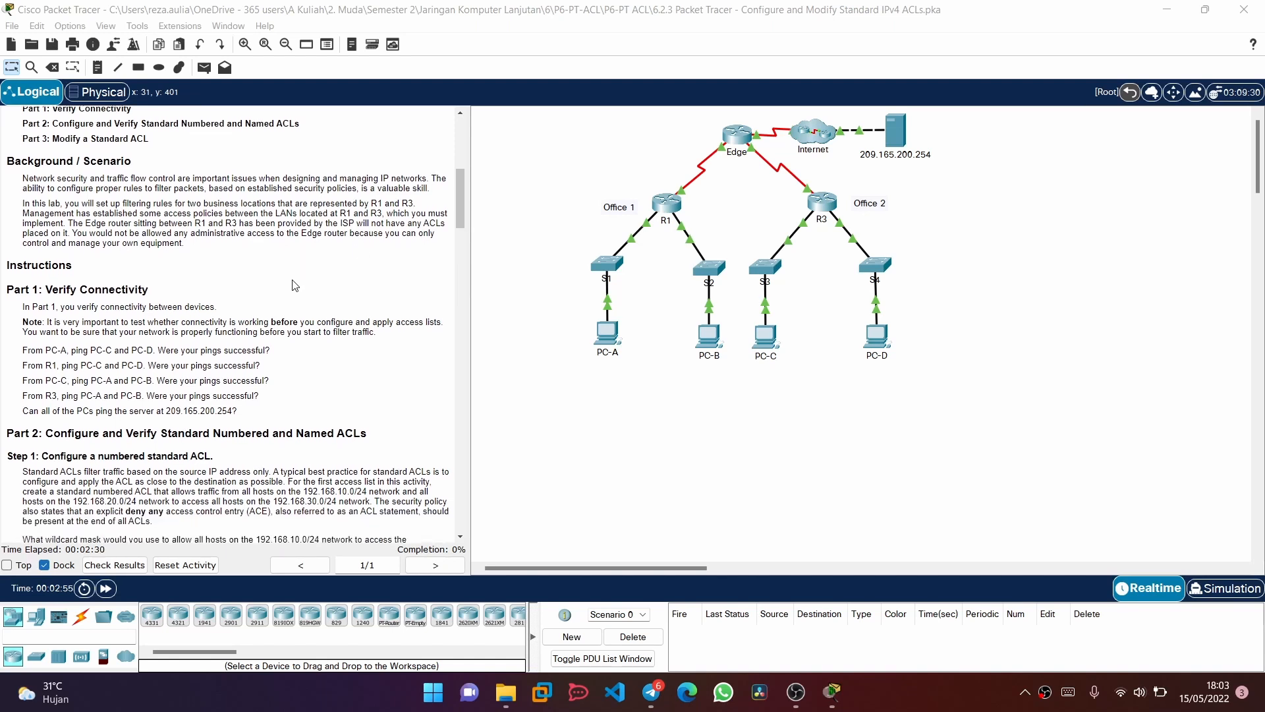
scroll(295, 285, down, 2)
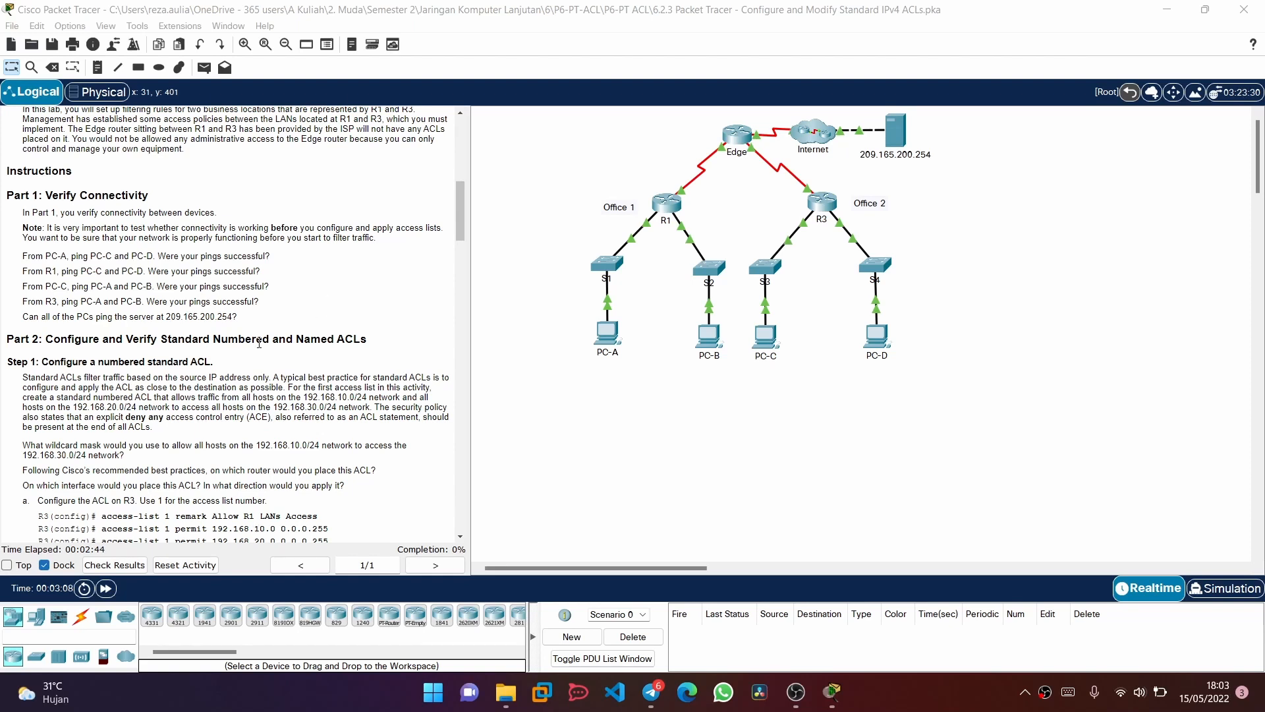
scroll(259, 342, down, 1)
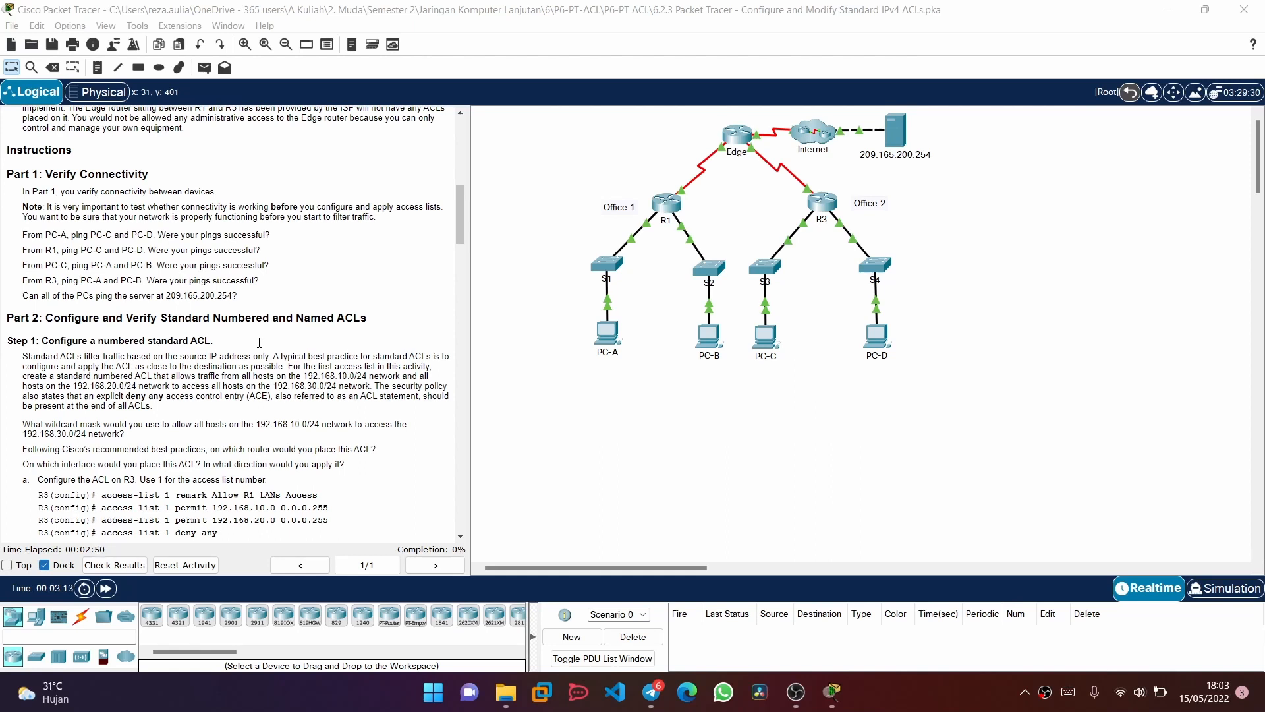
scroll(259, 342, down, 1)
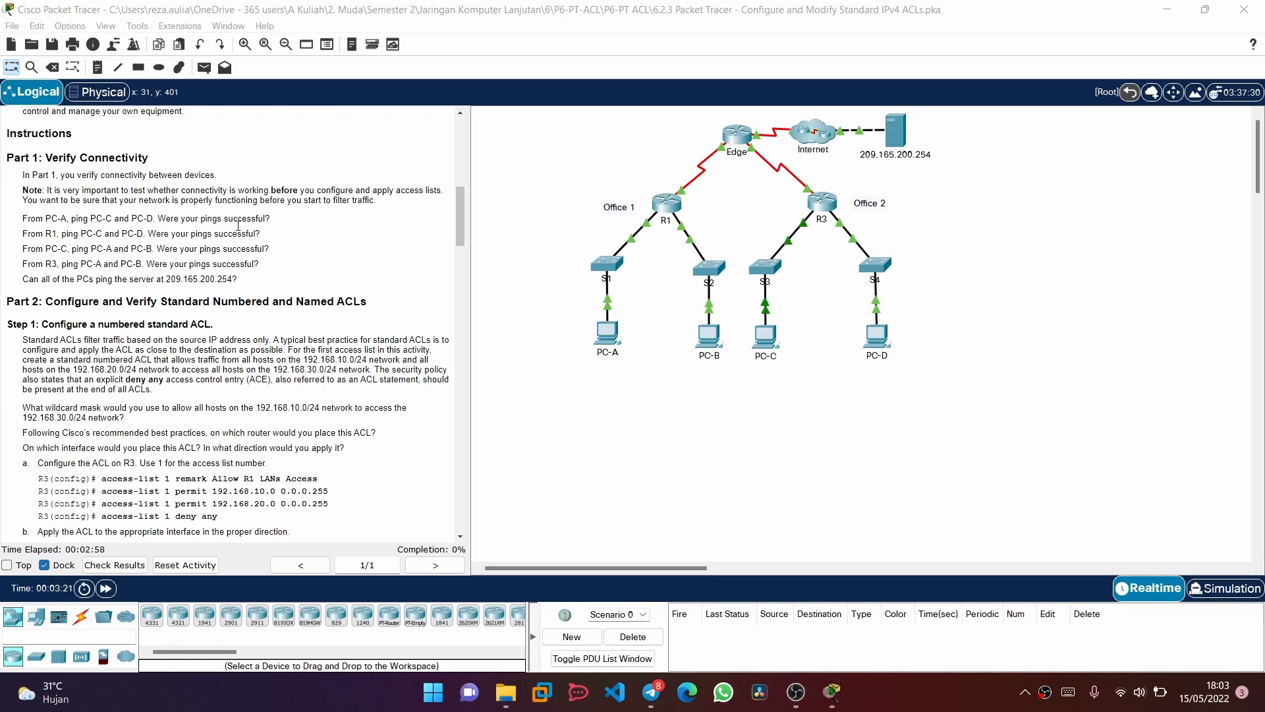
Open the Command Prompt on PC-A in Office 1
scroll(246, 320, up, 15)
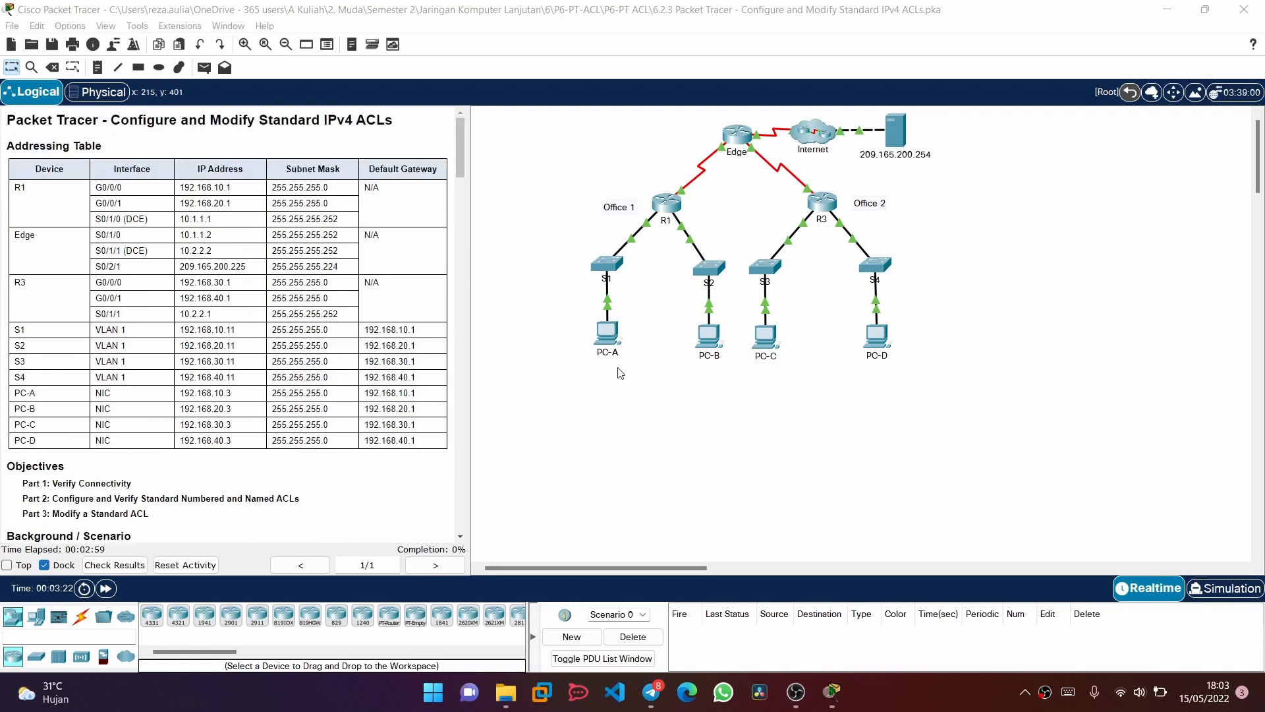
double_click(607, 334)
drag(663, 114, 1149, 291)
click(965, 315)
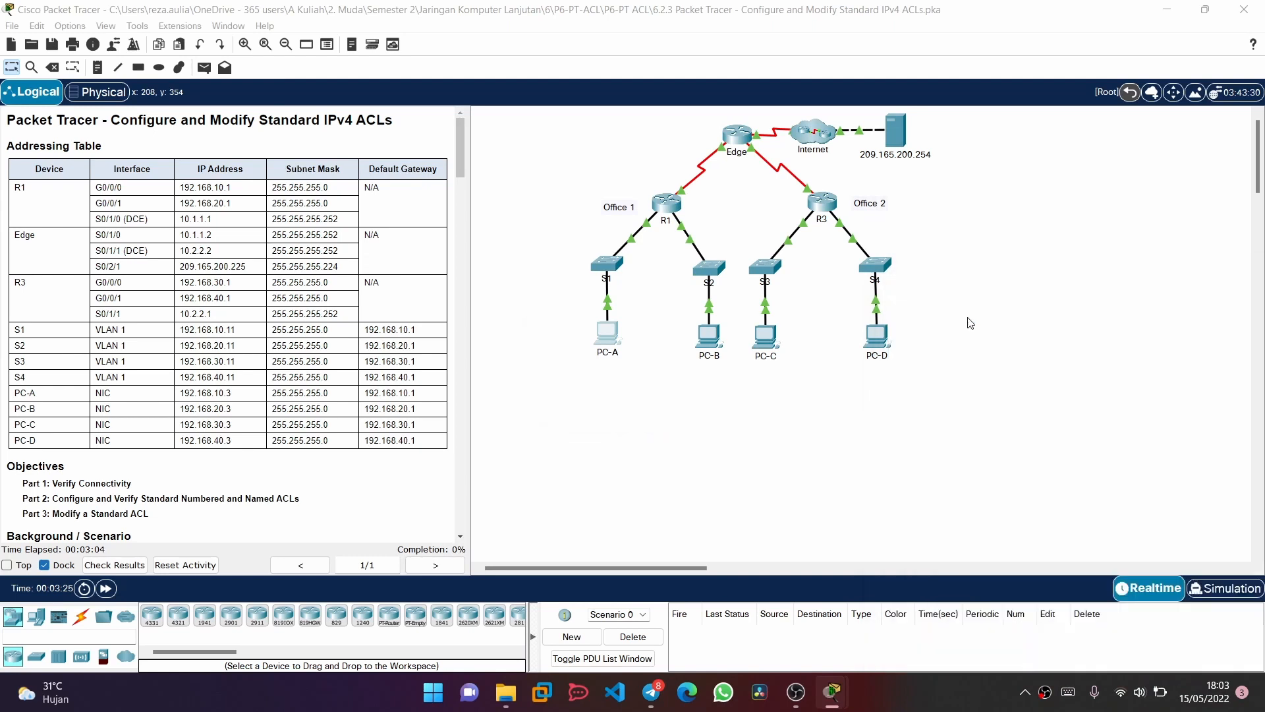
click(679, 364)
double_click(605, 333)
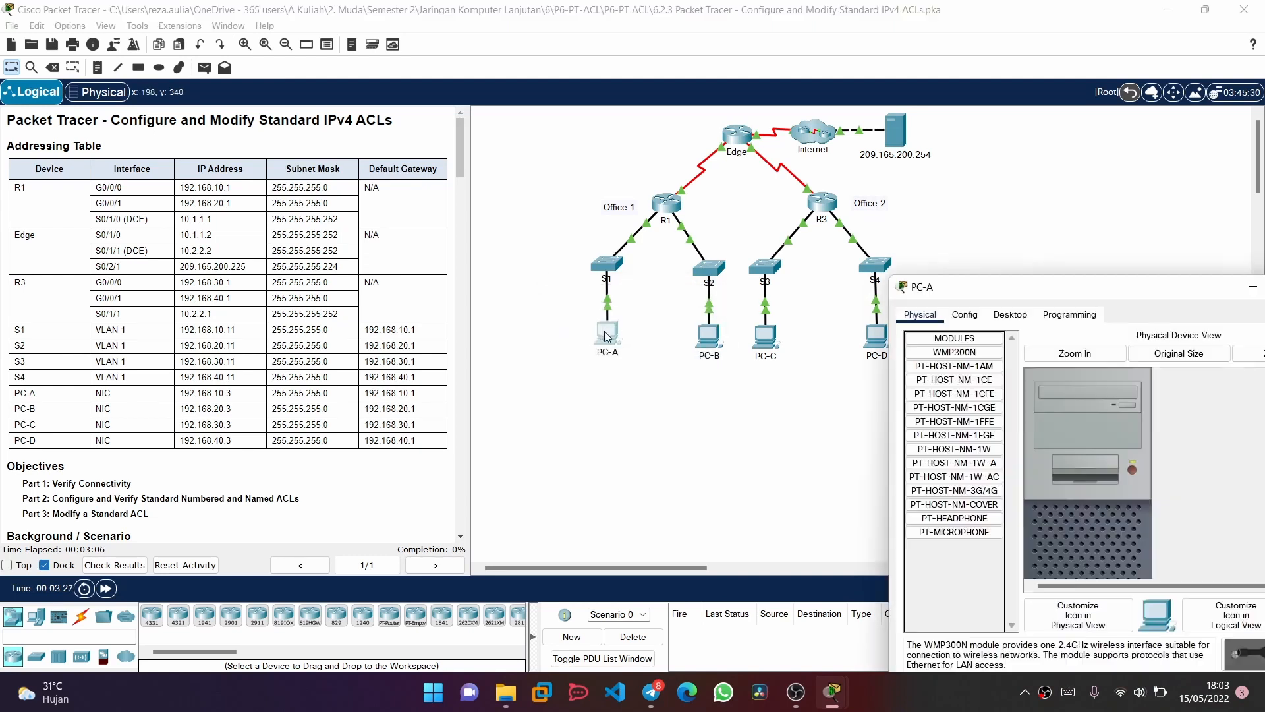
click(1011, 314)
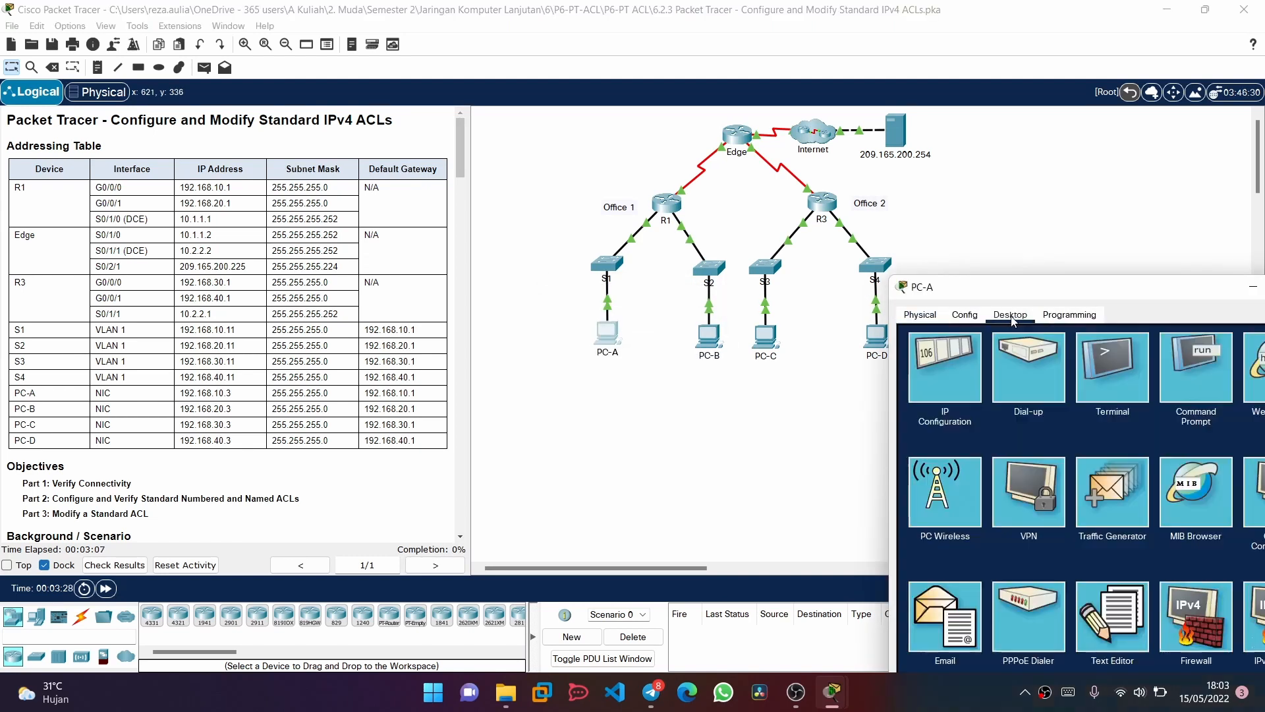
click(1181, 382)
Ping PC-C at 192.168.30.3 from PC-A
text(ping )
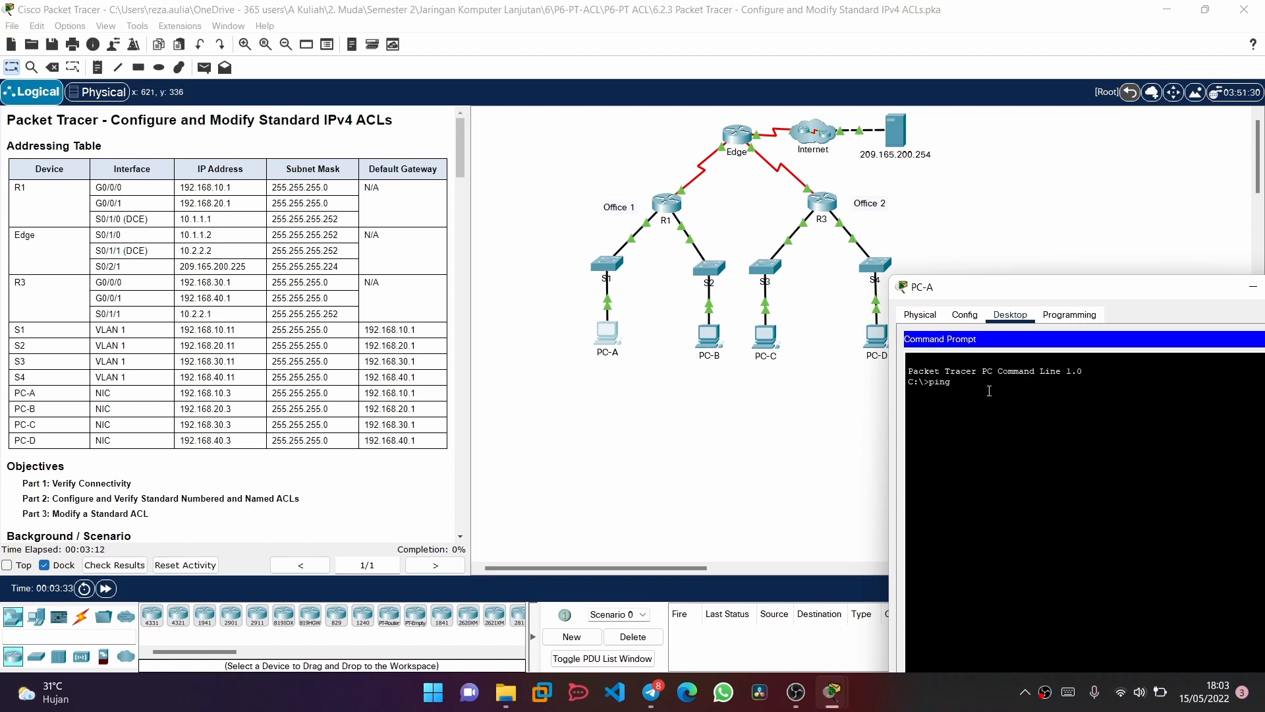
text(192.168.30.4)
key(BackSpace)
text(3)
key(Return)
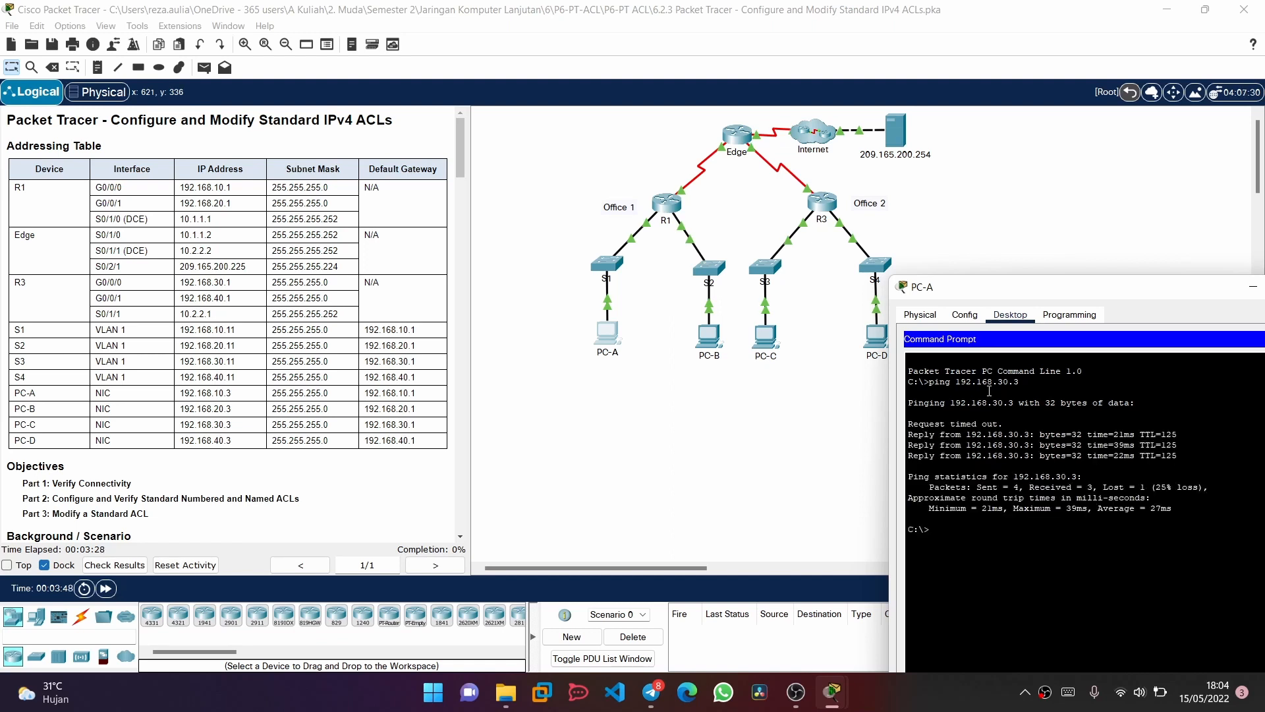
Ping PC-D at 192.168.40.3 from PC-A
key(Up)
key(BackSpace)
key(BackSpace)
key(BackSpace)
key(BackSpace)
text(40.3)
key(Return)
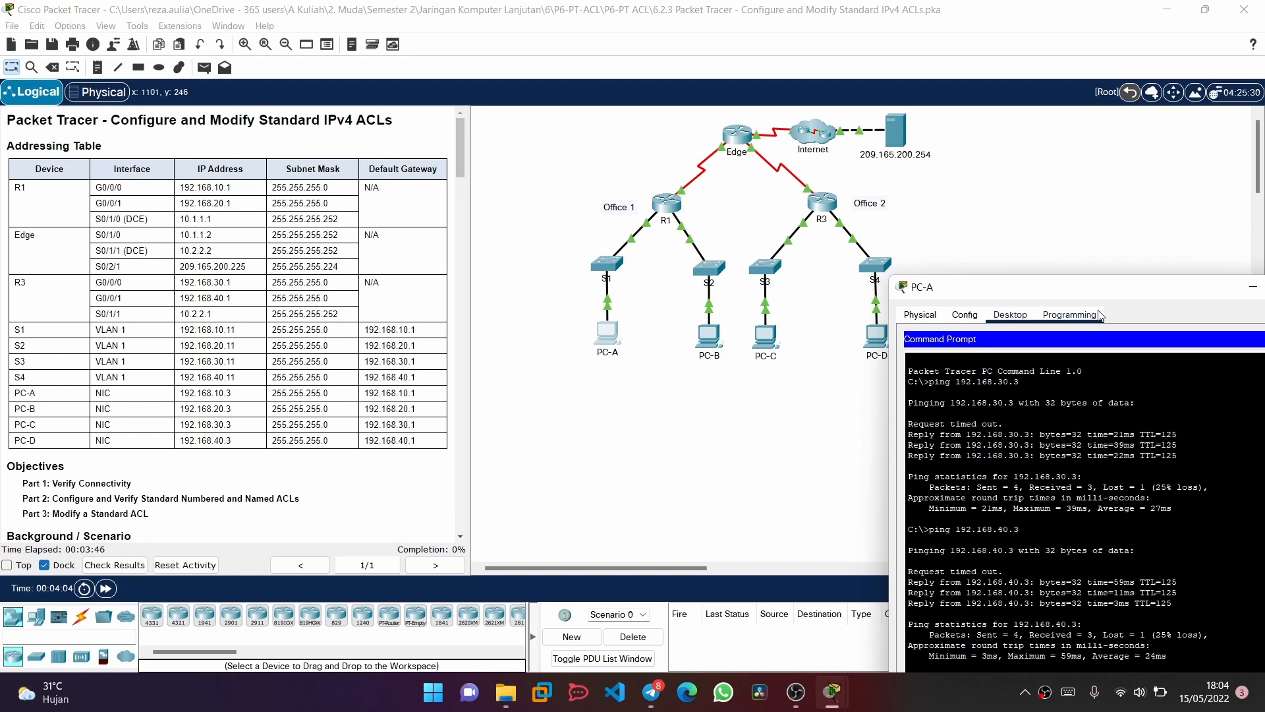
Check the remaining Part 1 tasks and ping the server at 209.165.200.254 from PC-A's Command Prompt
drag(1081, 286, 956, 183)
scroll(267, 315, down, 3)
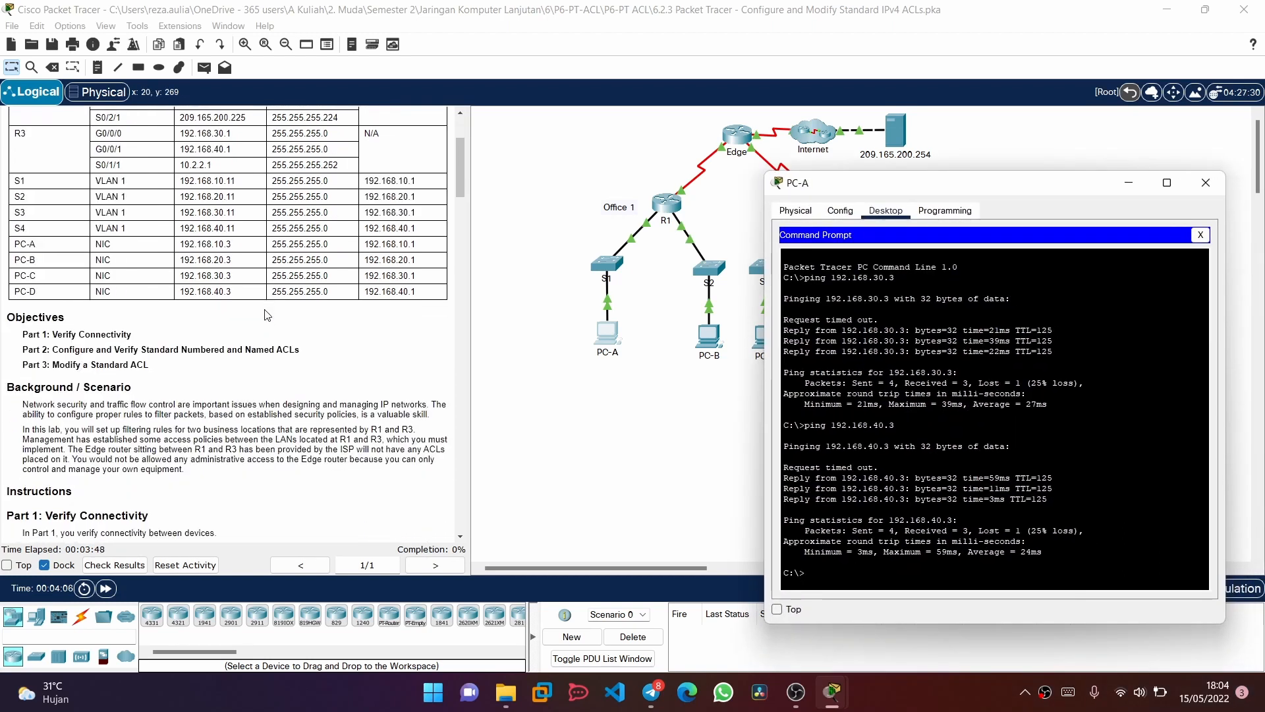
scroll(267, 315, down, 4)
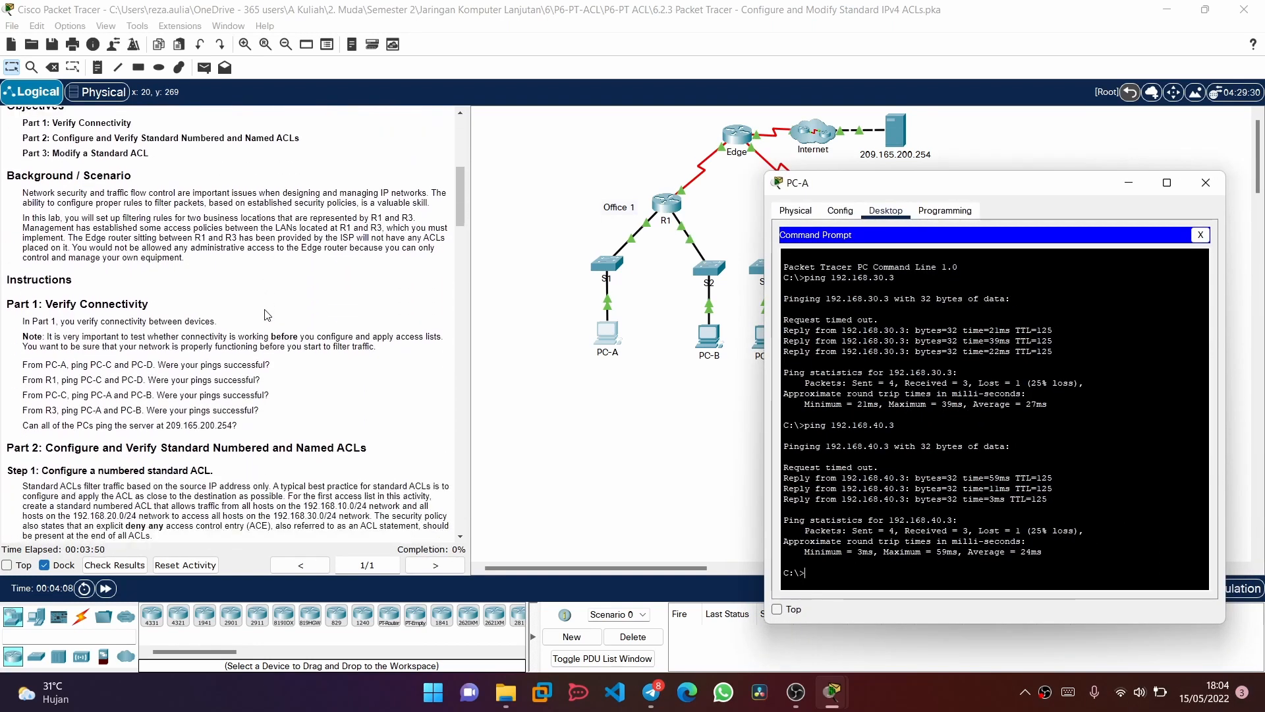
scroll(267, 315, down, 1)
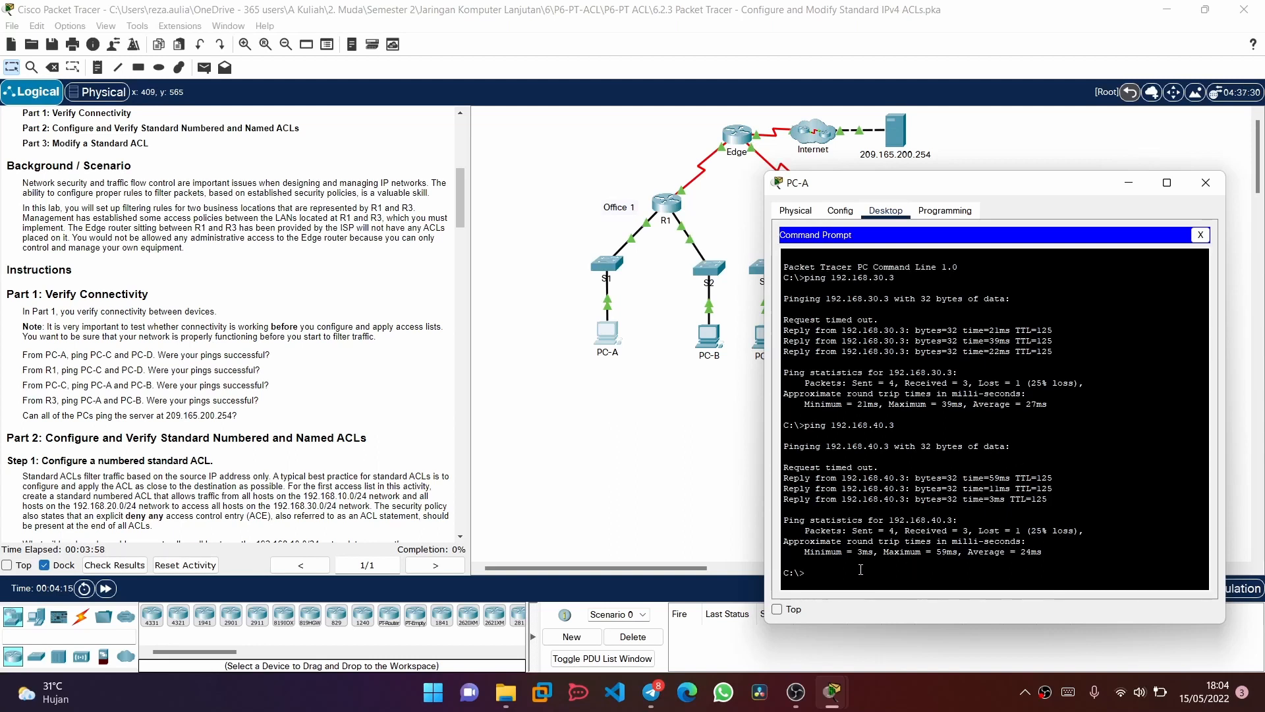
text(201)
text(9)
text(.165)
text(.200)
text(.254)
key(Return)
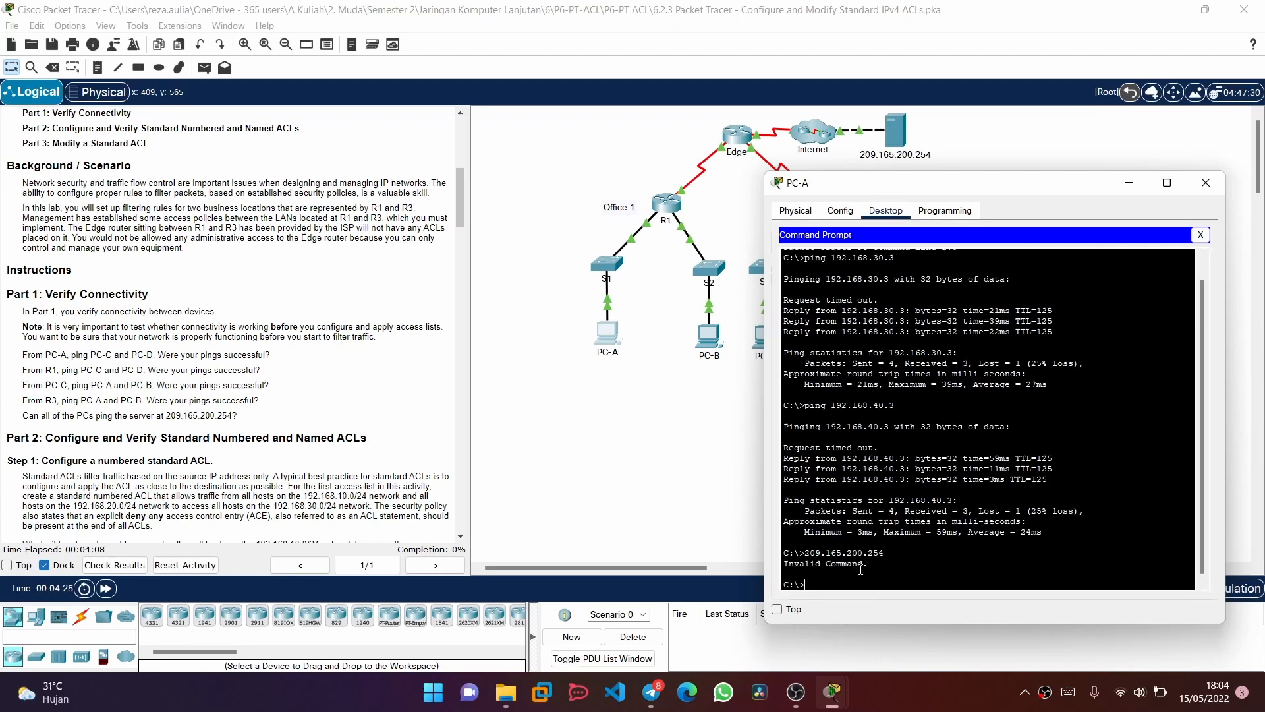
key(Up)
key(Home)
text(ping)
key(Return)
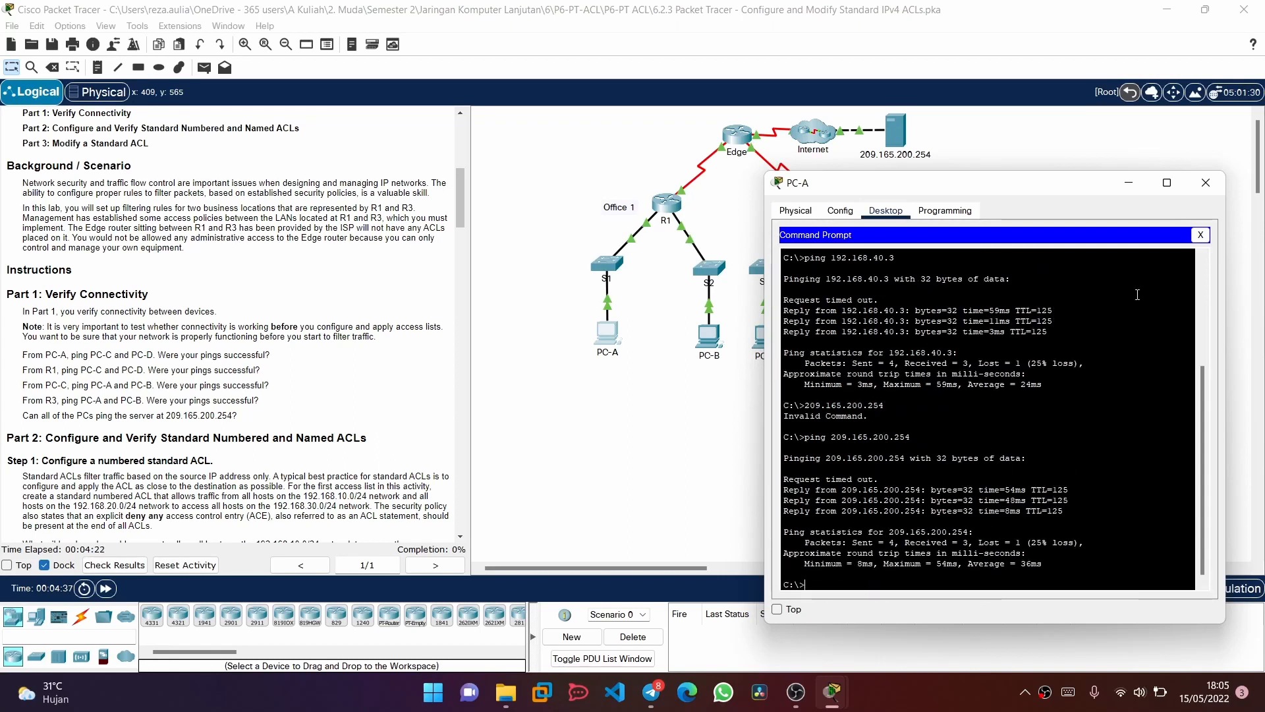
Minimize the PC-A window and open the Command Prompt on PC-B
click(1129, 183)
click(720, 340)
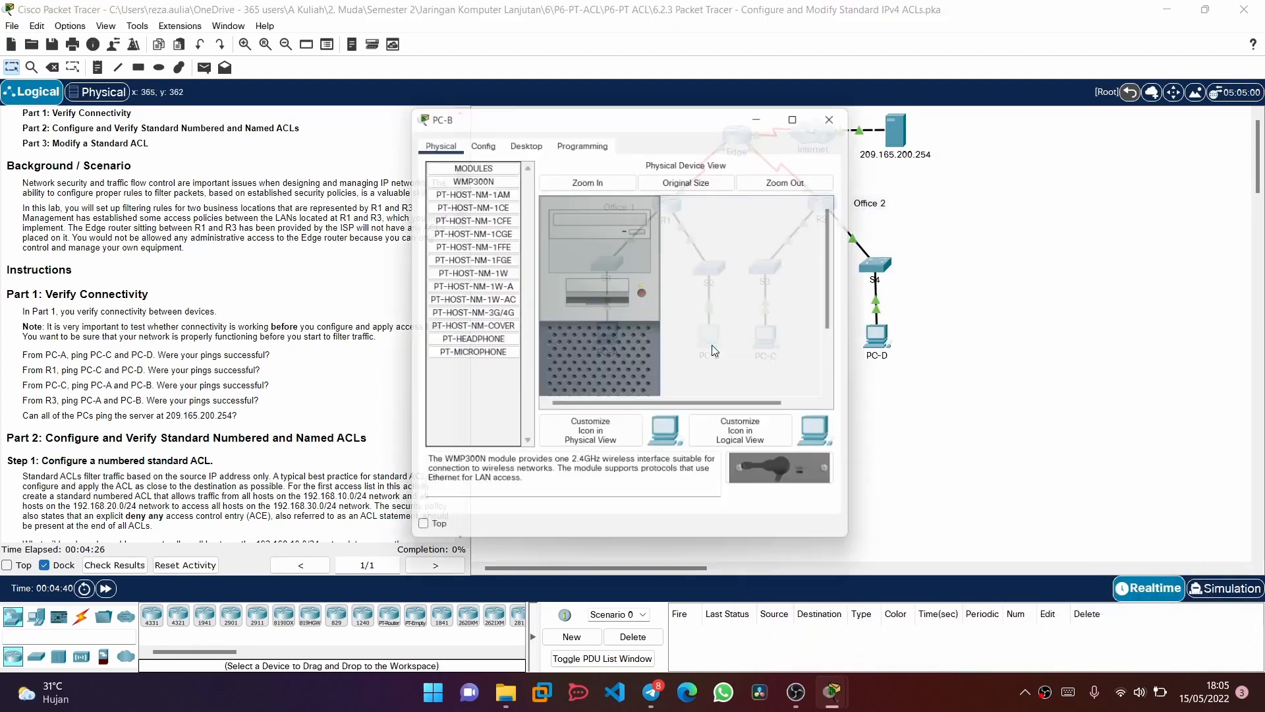
click(536, 140)
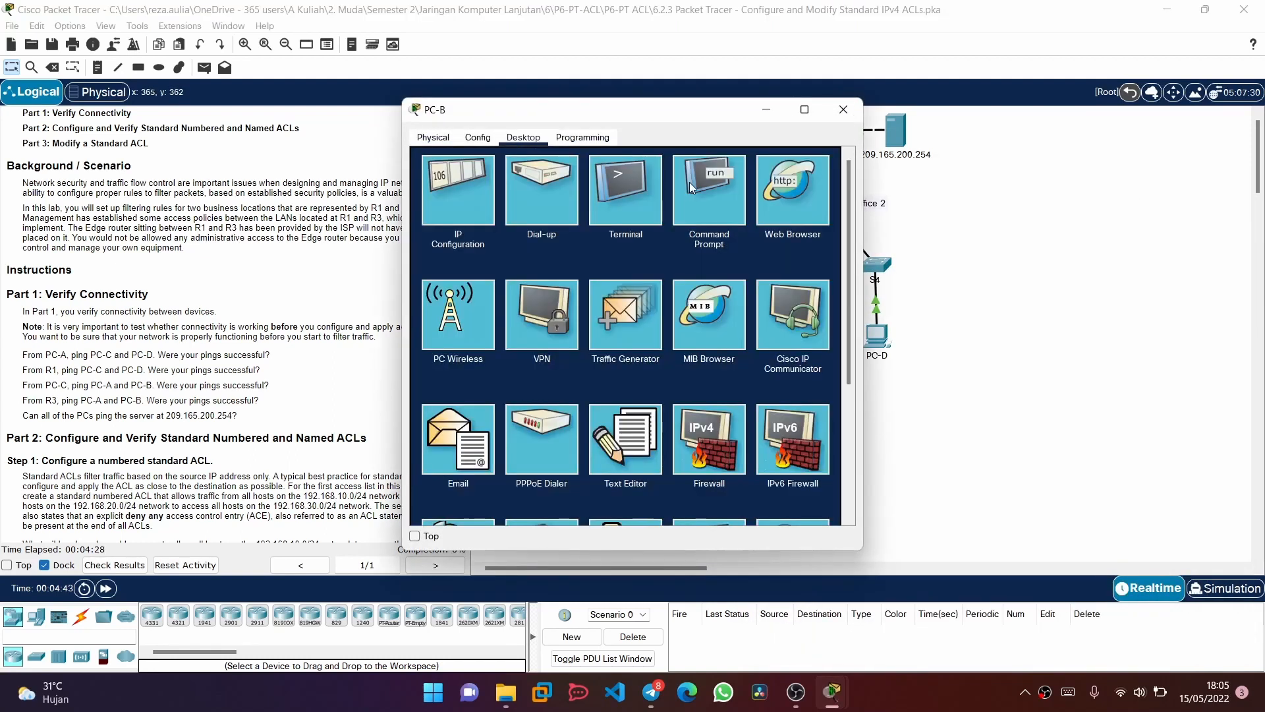
drag(623, 117, 868, 121)
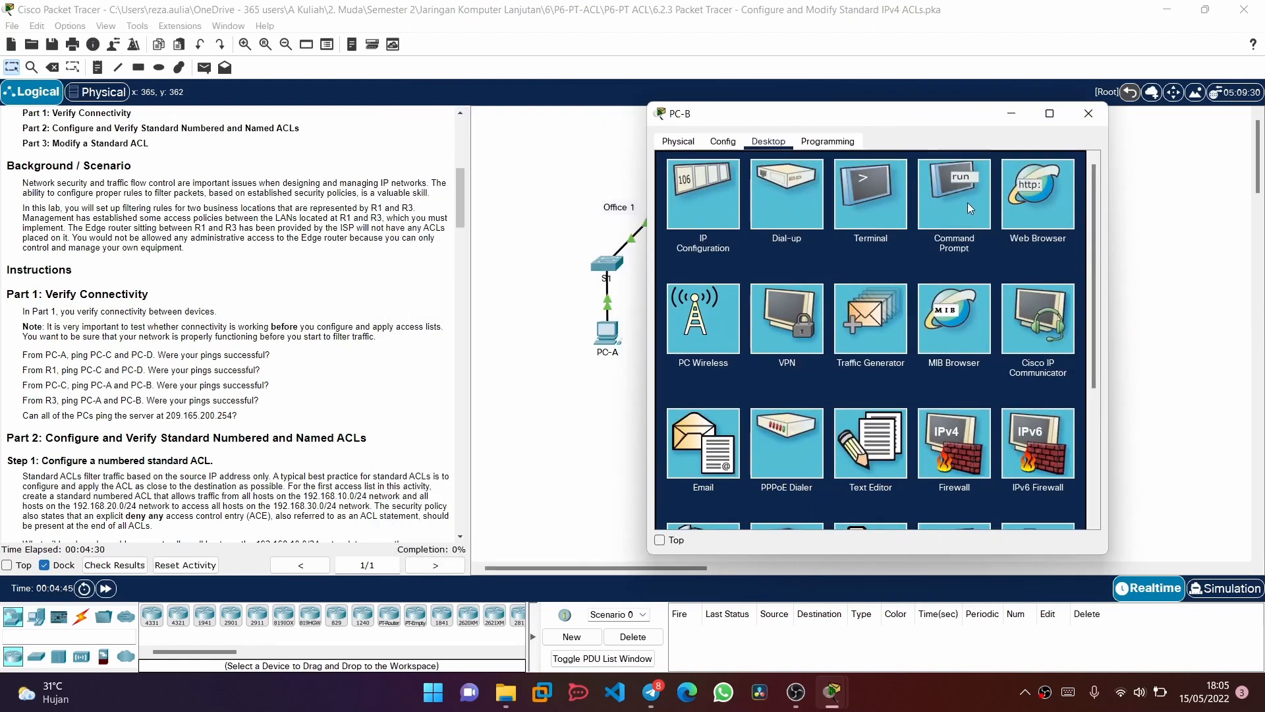
click(963, 203)
Ping the server at 209.165.200.254 from PC-B and close the PC-B window
text(ping)
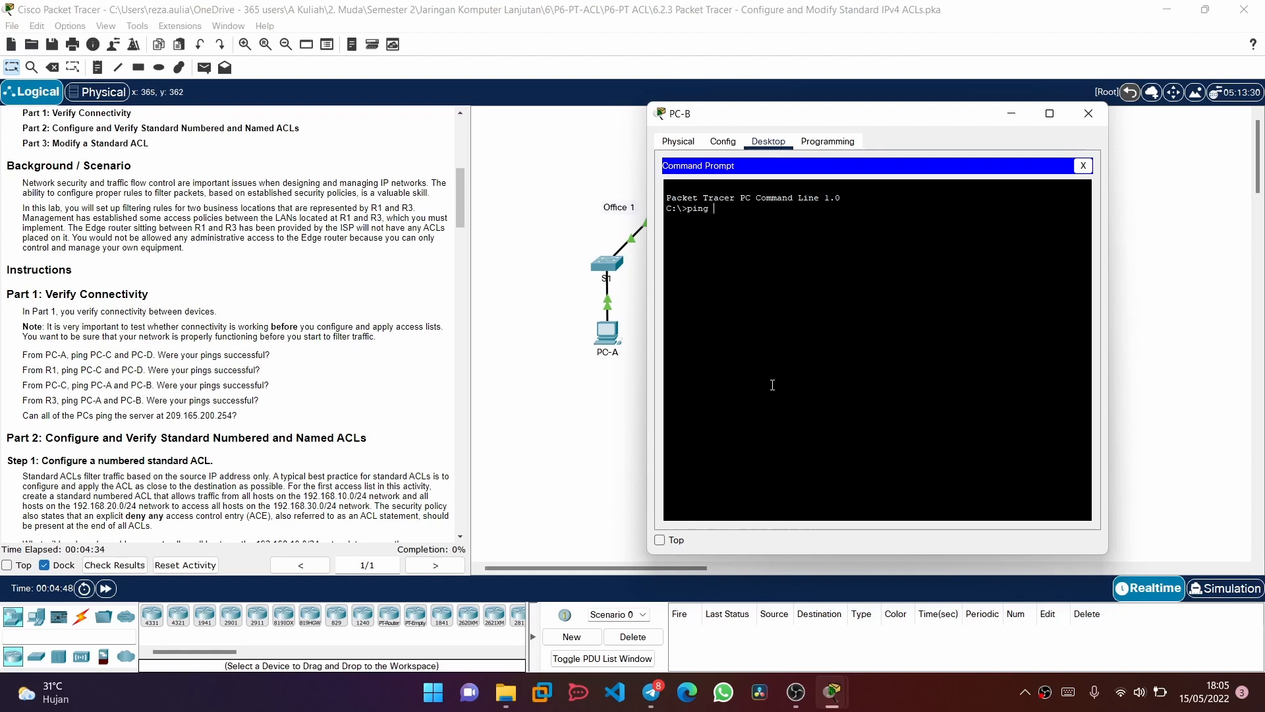
text( 209.)
key(BackSpace)
text(1)
key(BackSpace)
text(165.200.254)
key(Return)
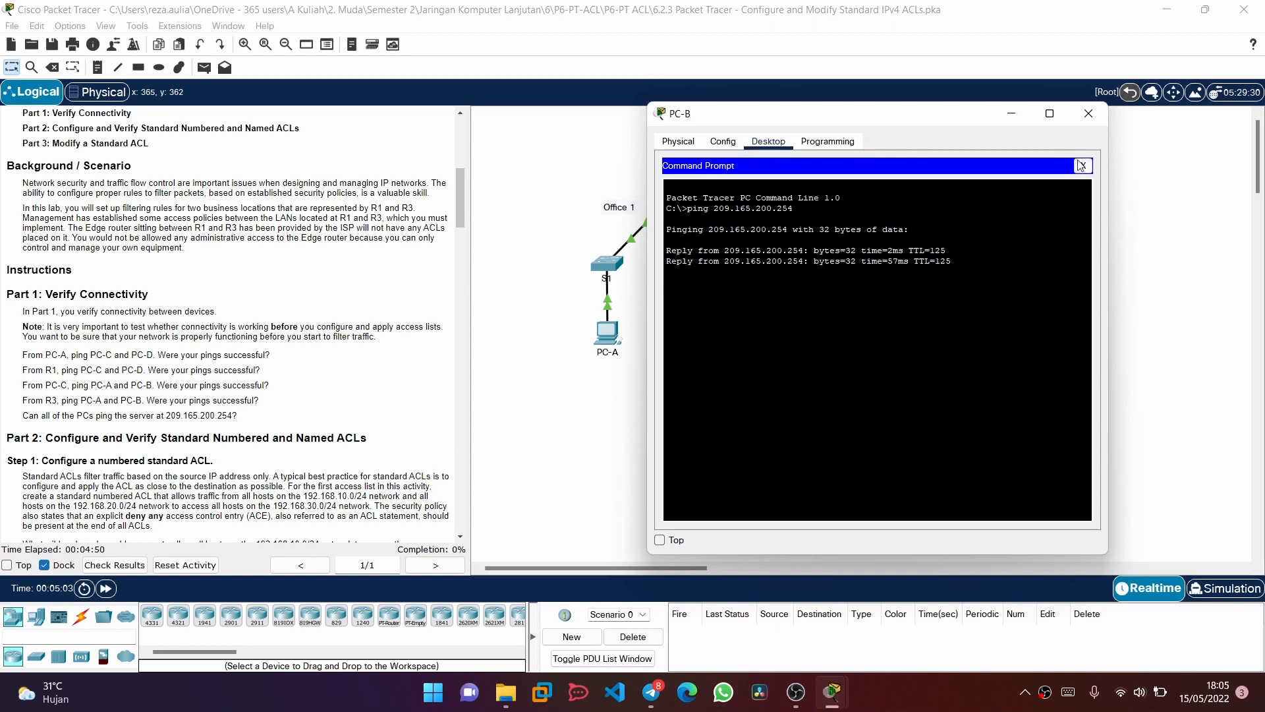
click(1089, 114)
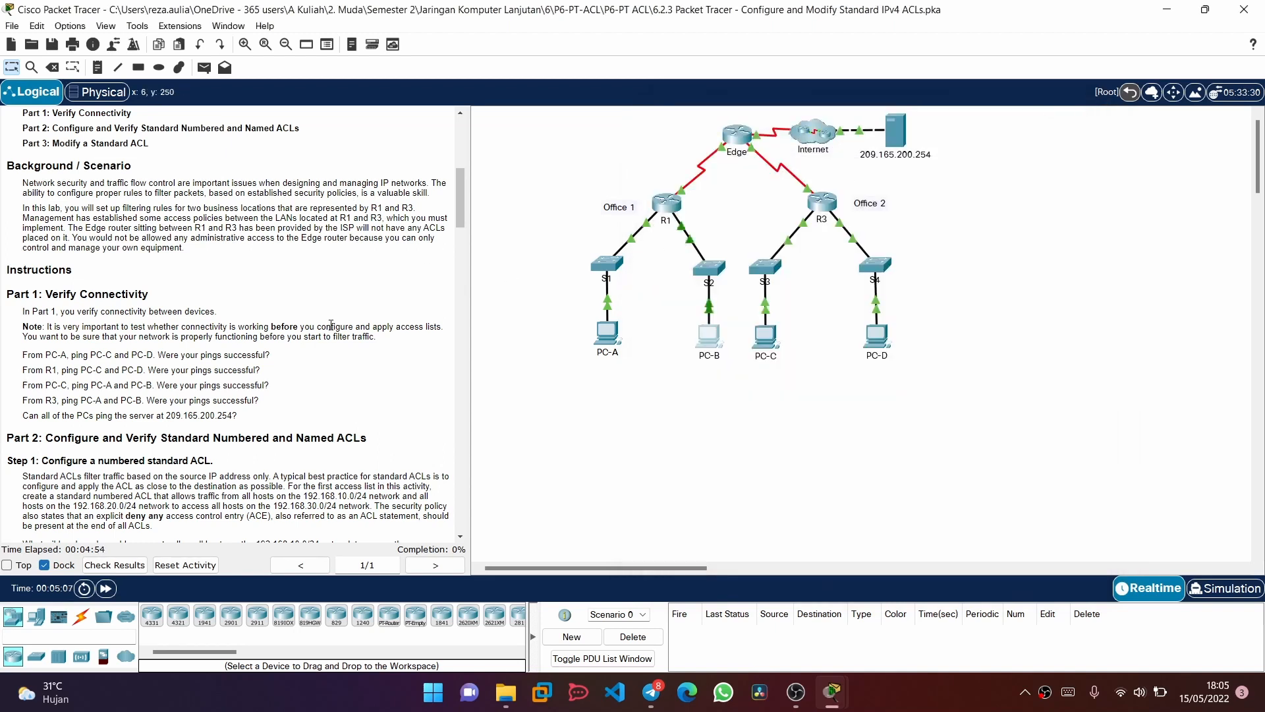
Read Part 2, Step 1 on configuring, applying and verifying numbered standard ACL 1 on R3
scroll(331, 324, down, 4)
scroll(331, 325, down, 1)
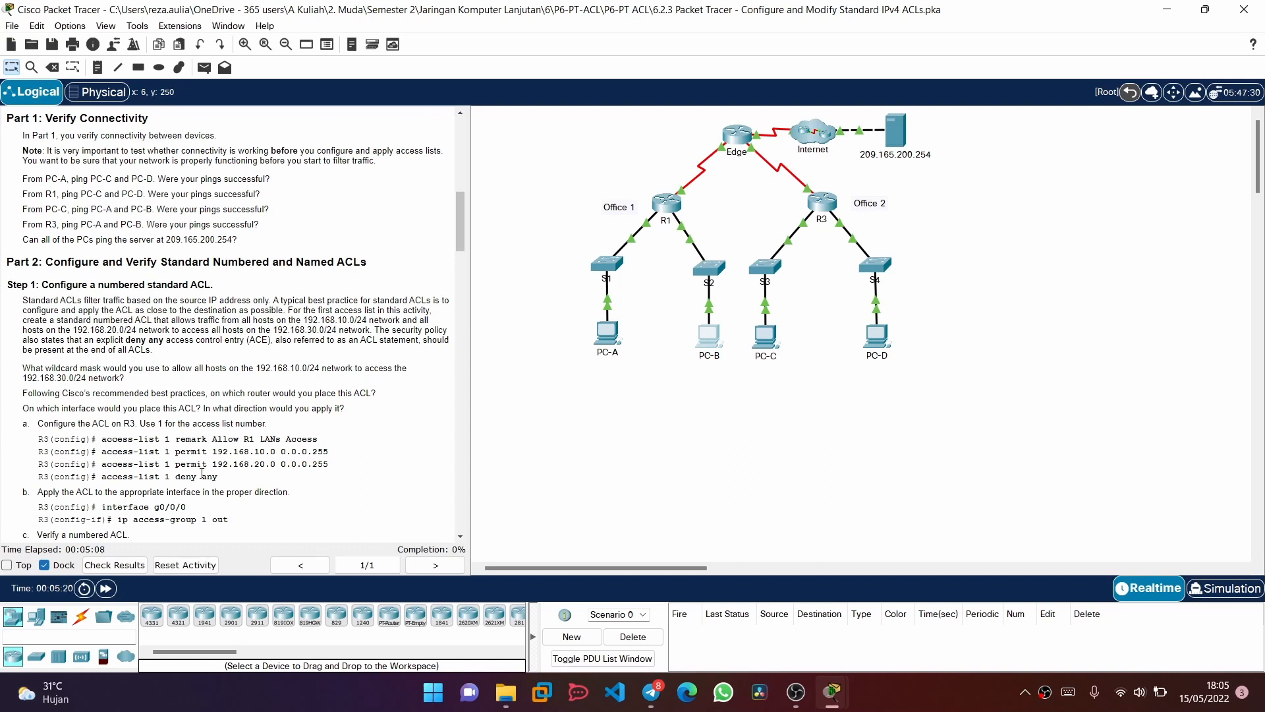
scroll(264, 395, down, 1)
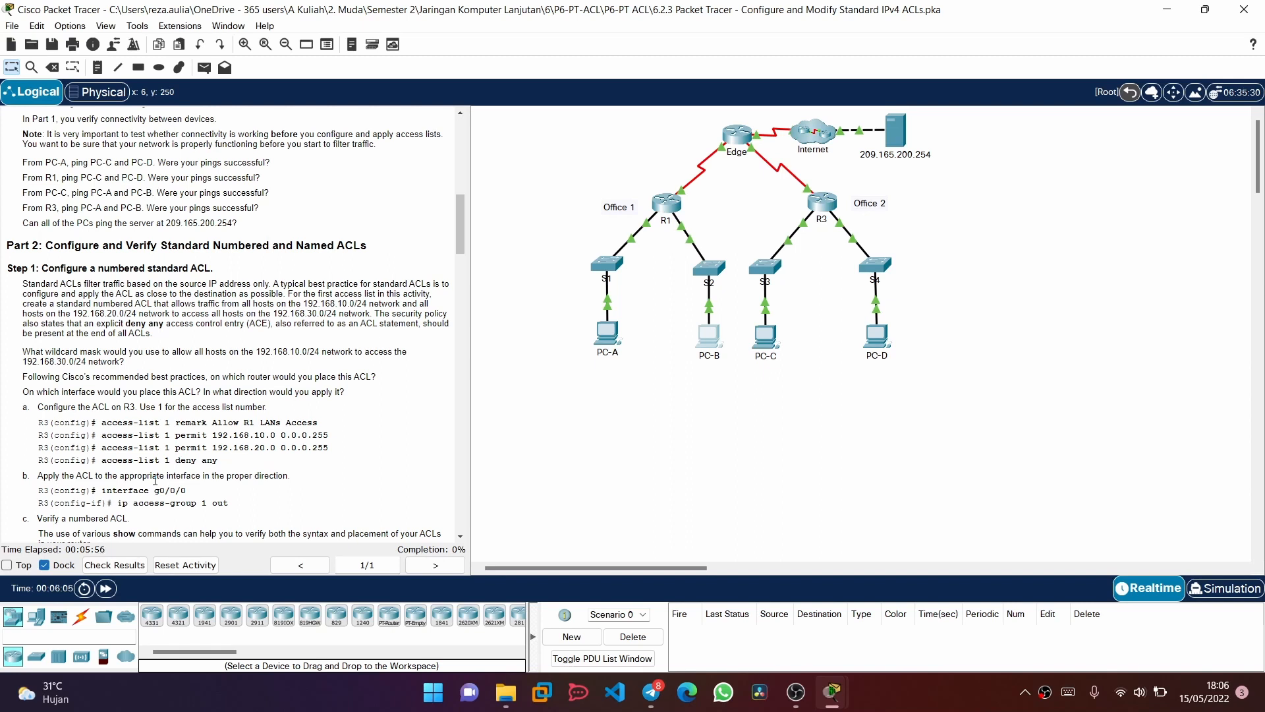
scroll(138, 507, down, 3)
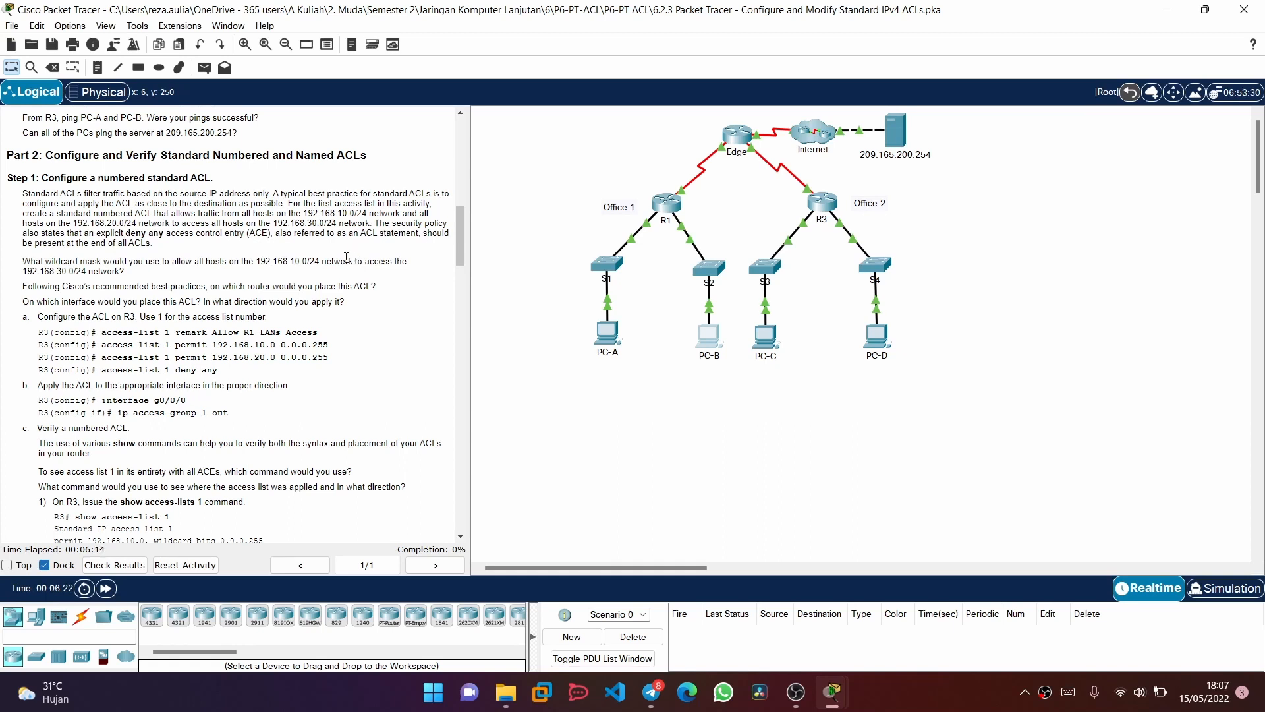
scroll(346, 257, down, 1)
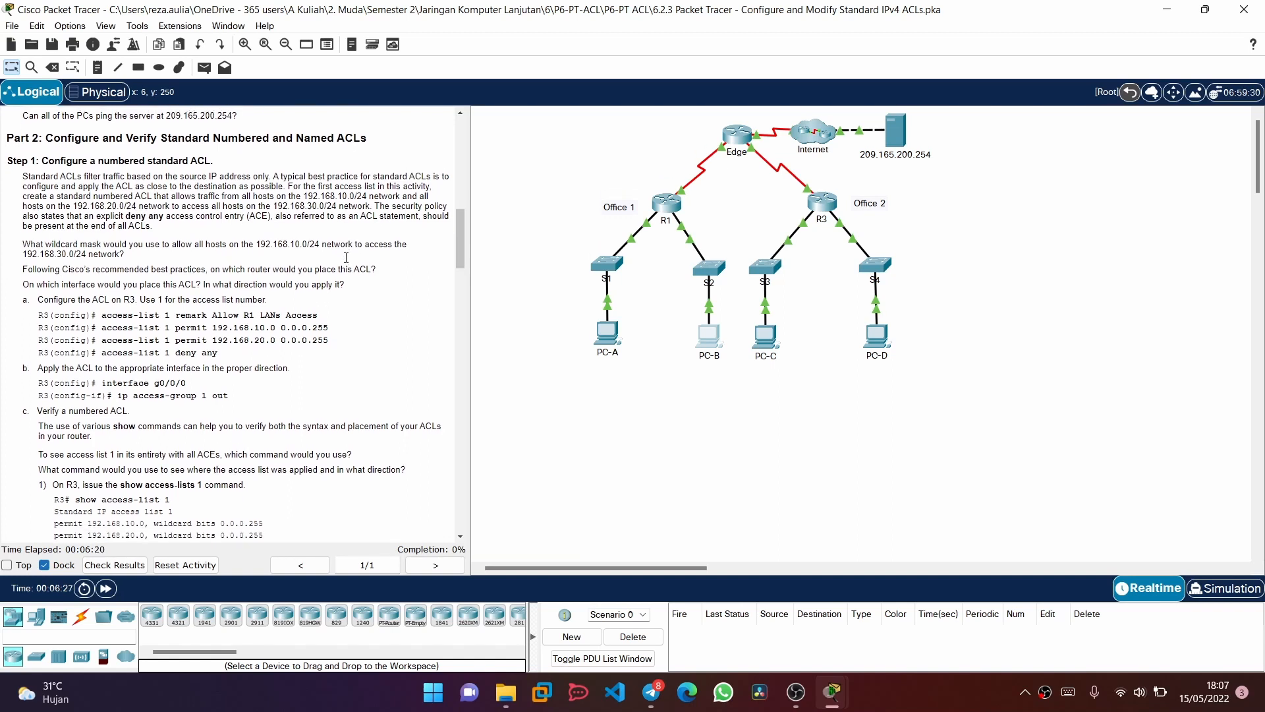
scroll(346, 257, down, 1)
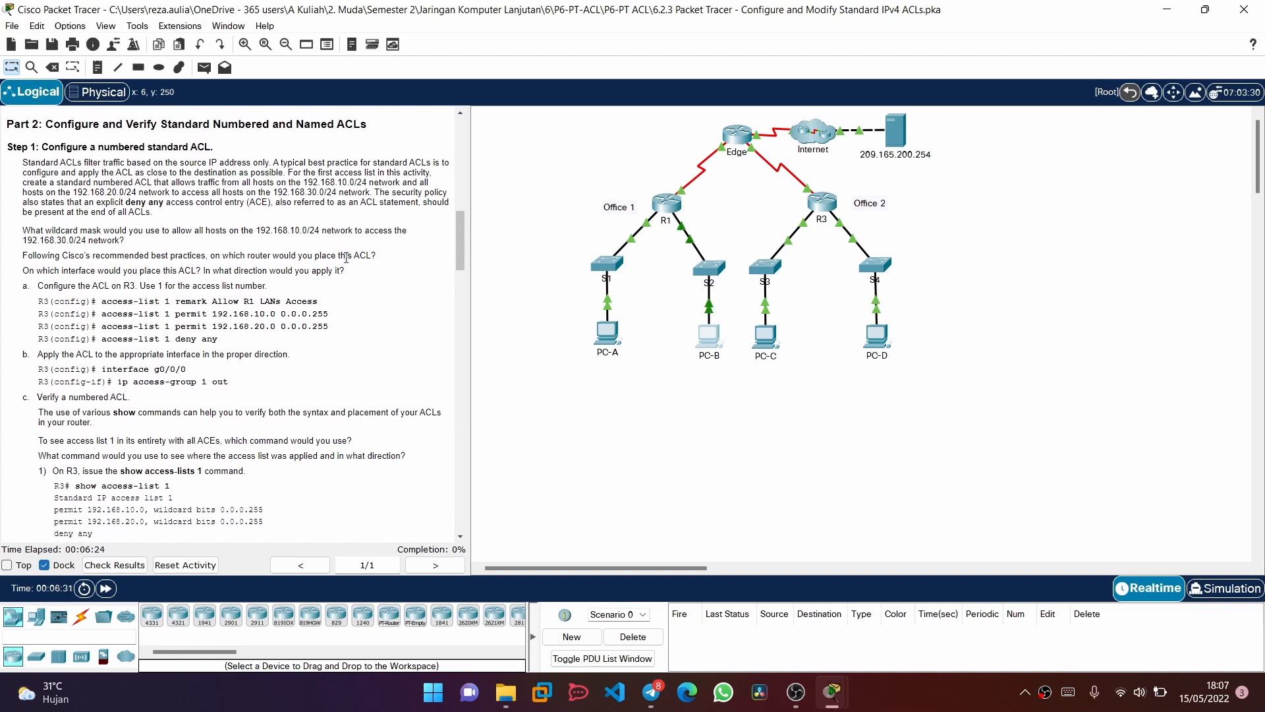
scroll(346, 258, down, 1)
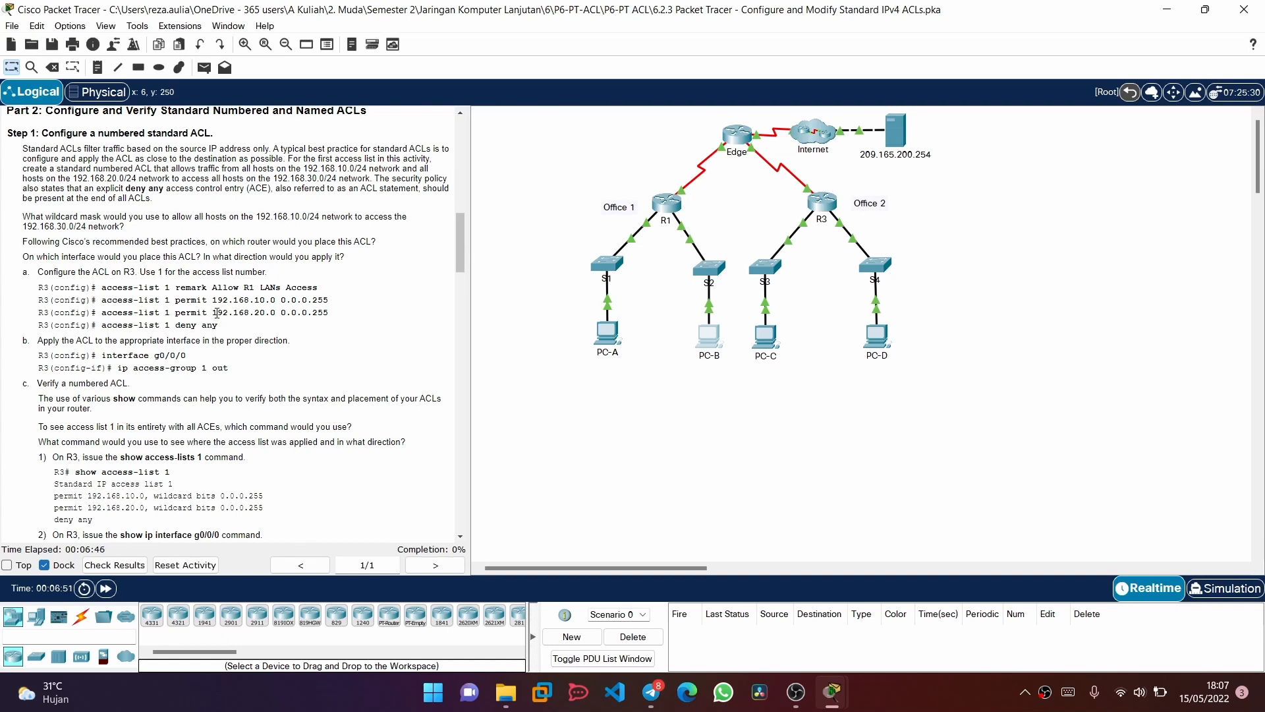
click(822, 203)
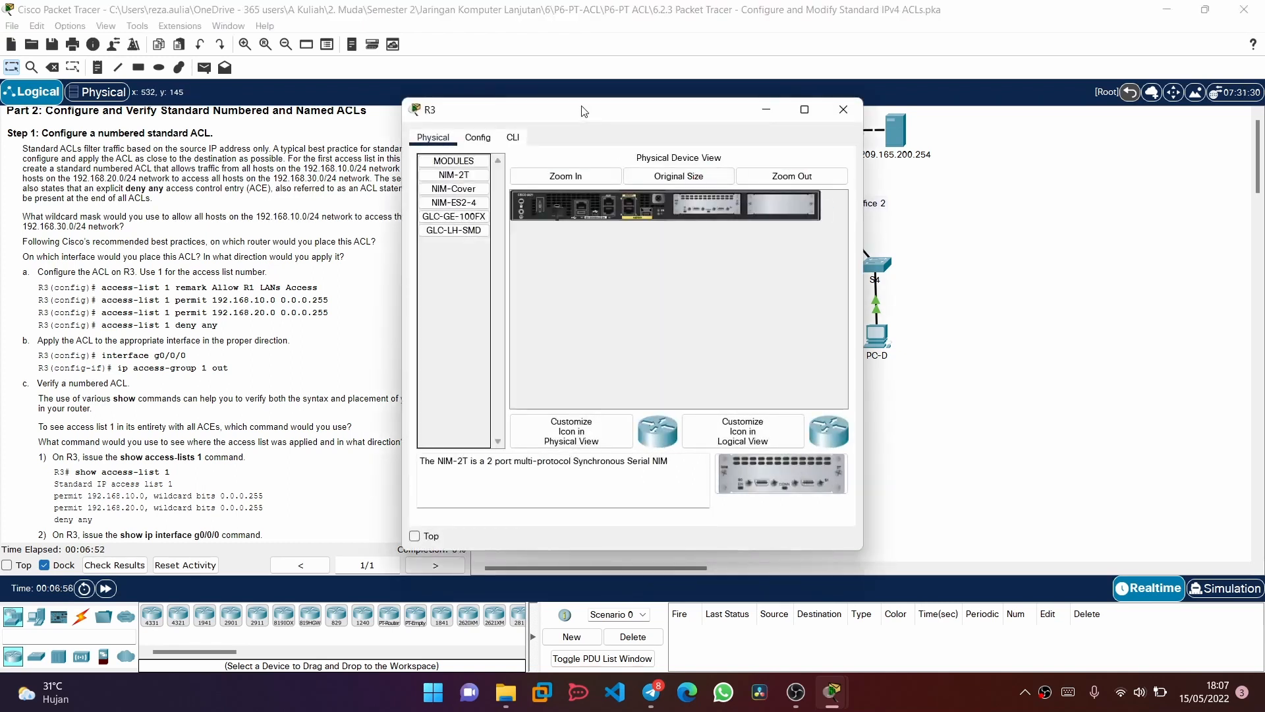
drag(583, 111, 718, 112)
click(632, 144)
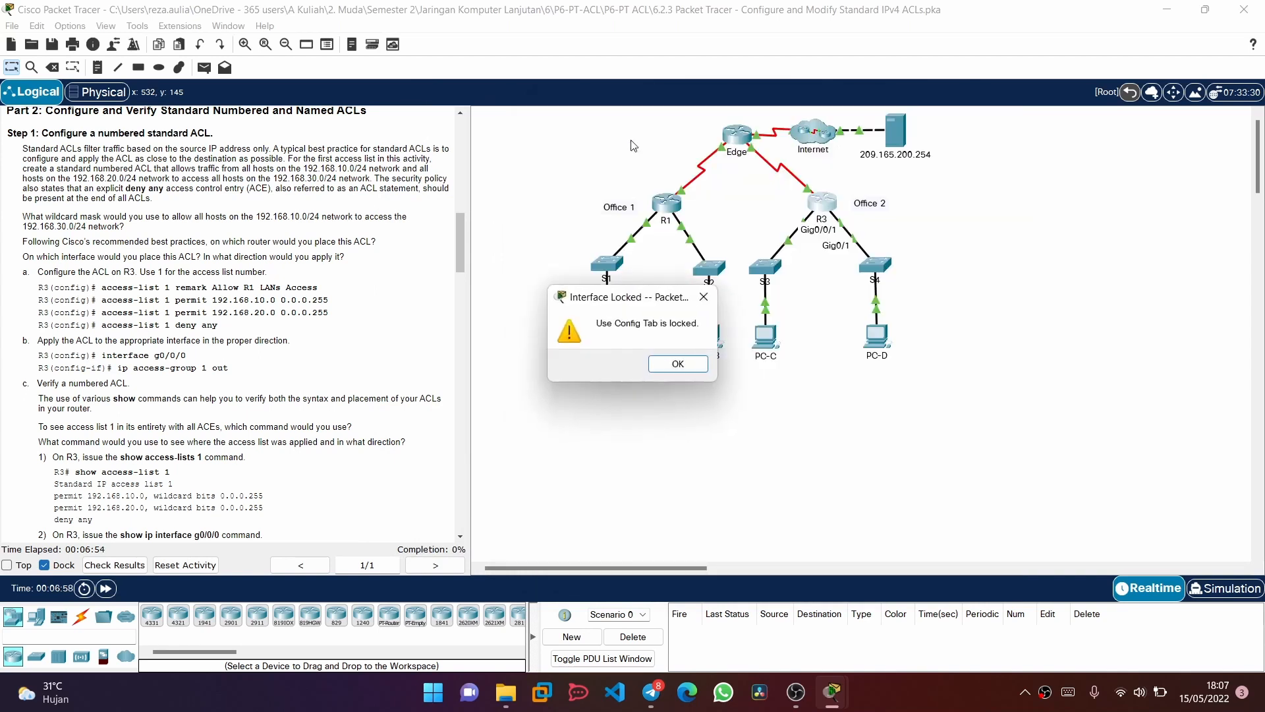
click(677, 364)
click(829, 207)
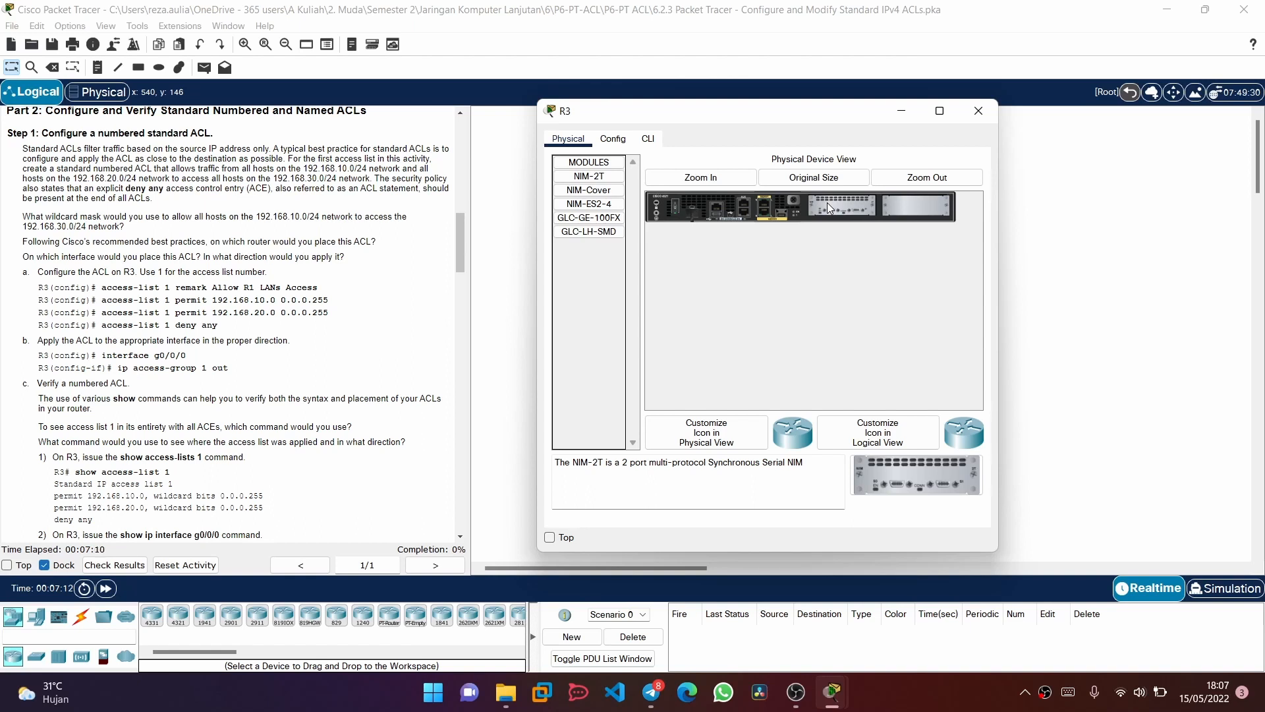
drag(762, 116, 833, 184)
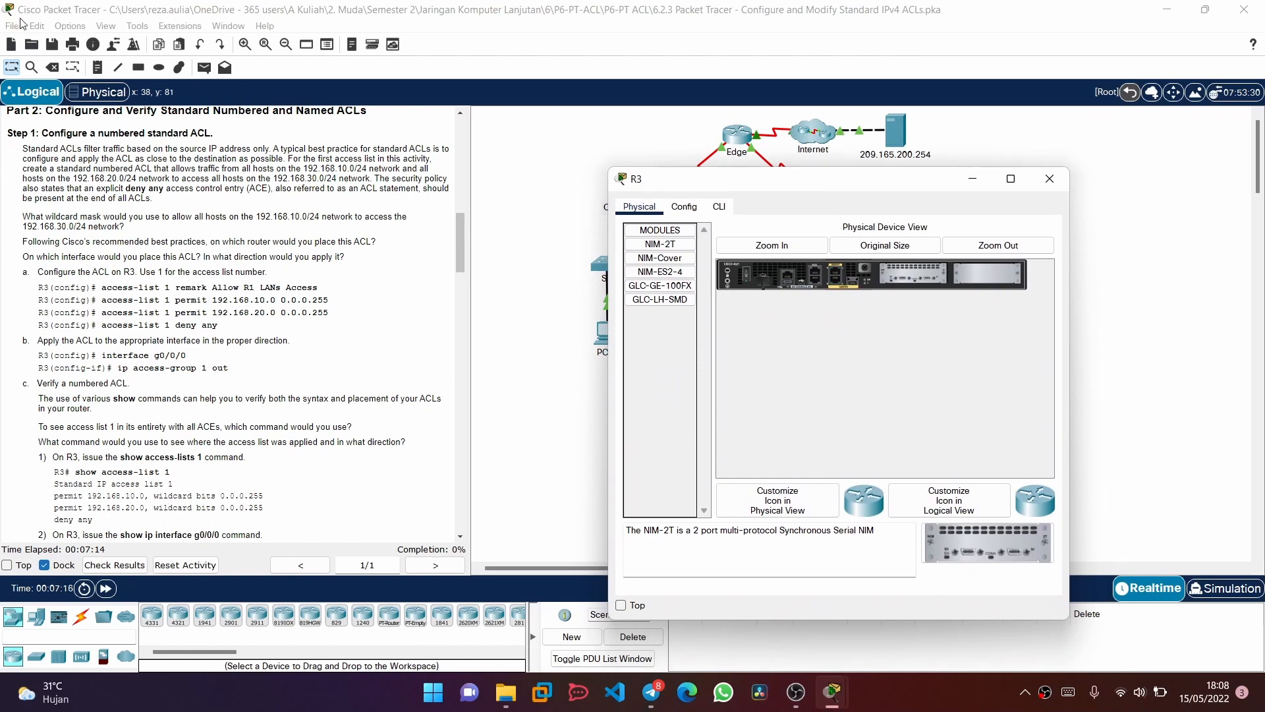
Turn on the preference to always show port labels in the logical workspace and close the preferences
click(66, 28)
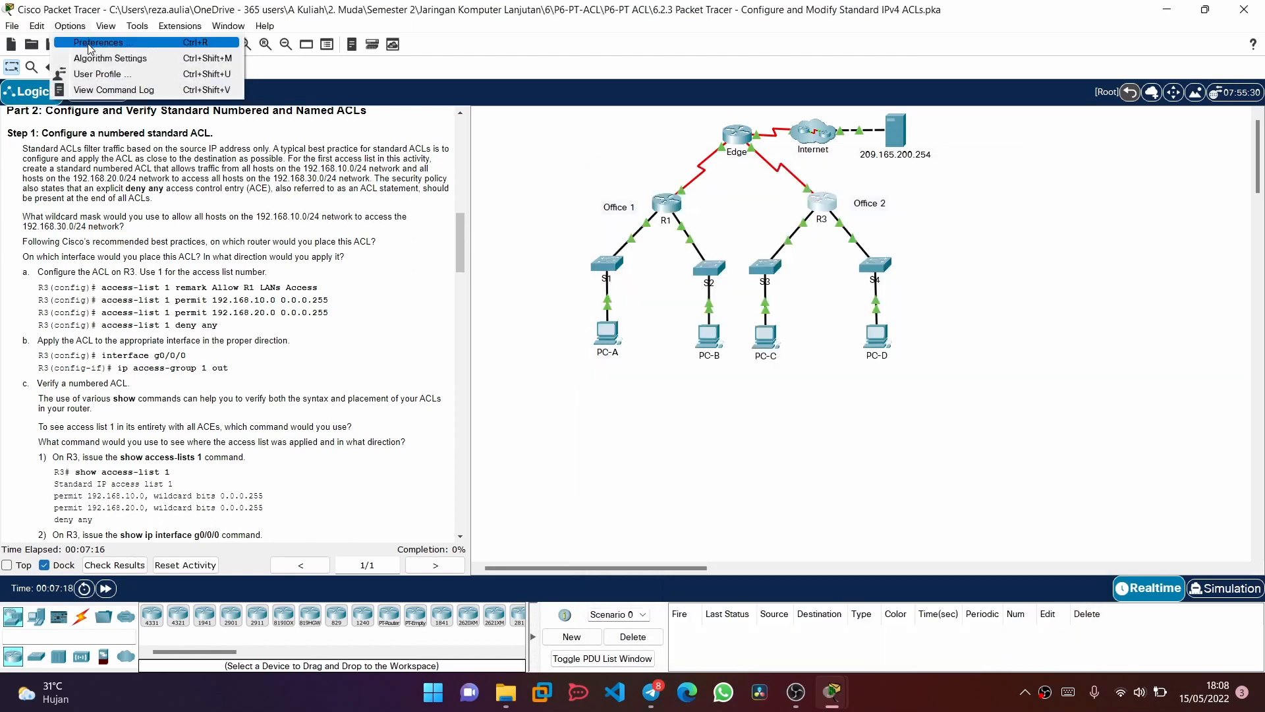
click(87, 44)
click(341, 145)
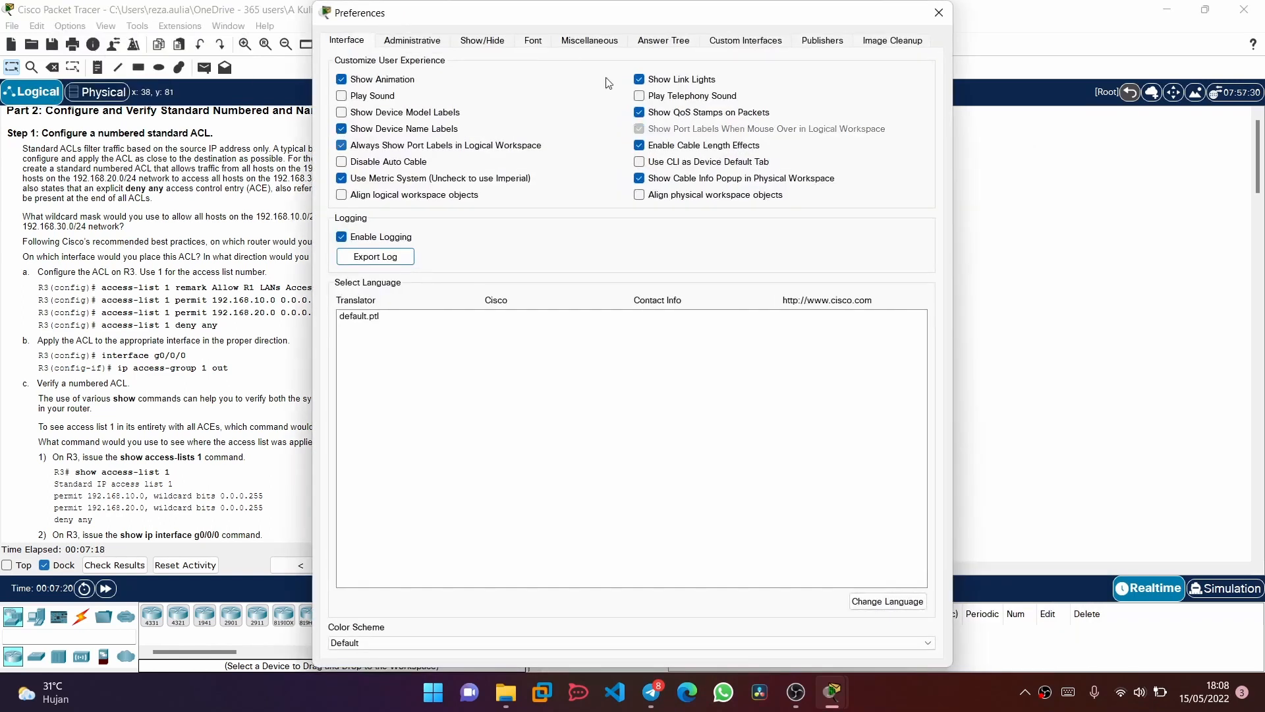
click(939, 12)
Open the R3 device window, check R3's interface labels in the topology and place the window beside the instructions
click(837, 222)
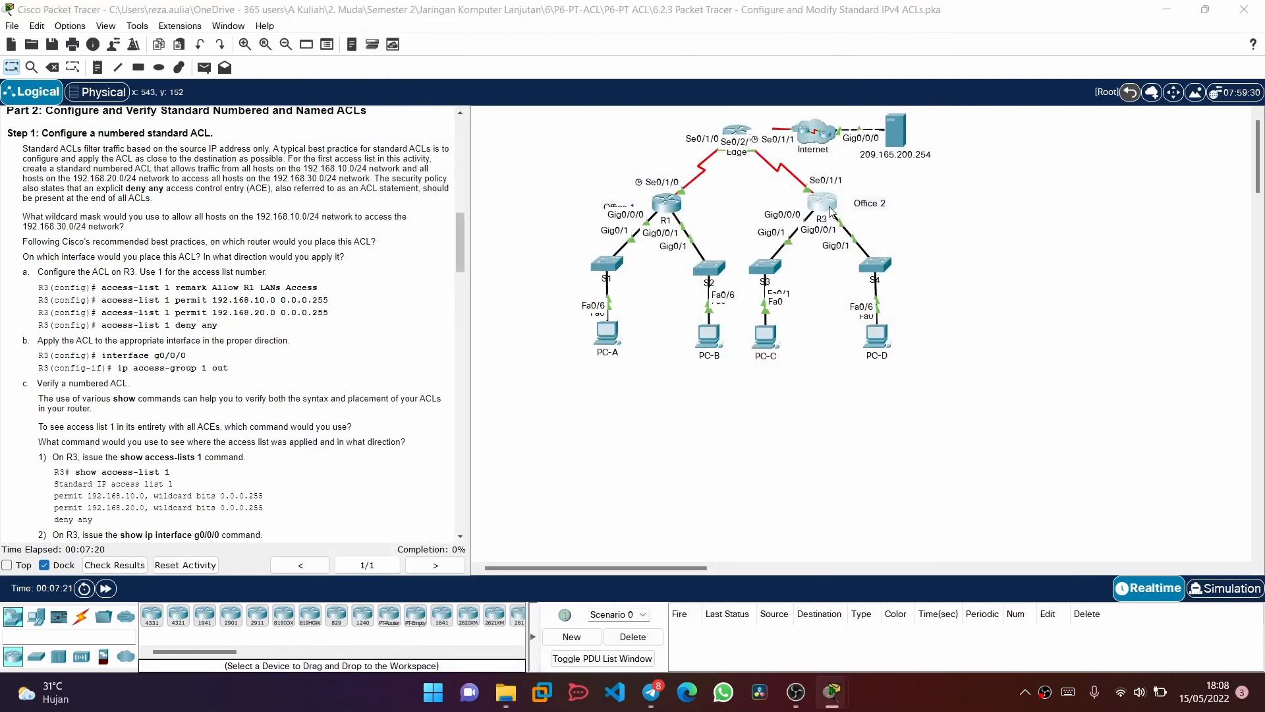
drag(790, 156, 1016, 247)
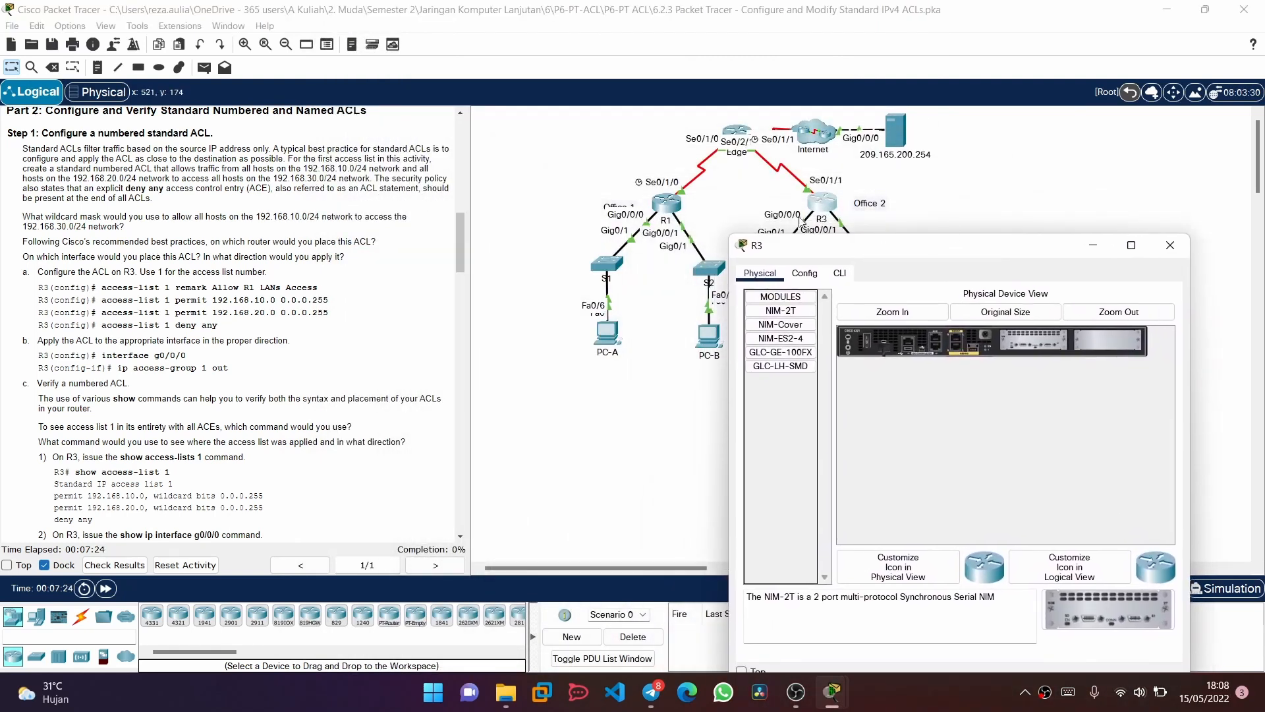
drag(836, 254, 717, 142)
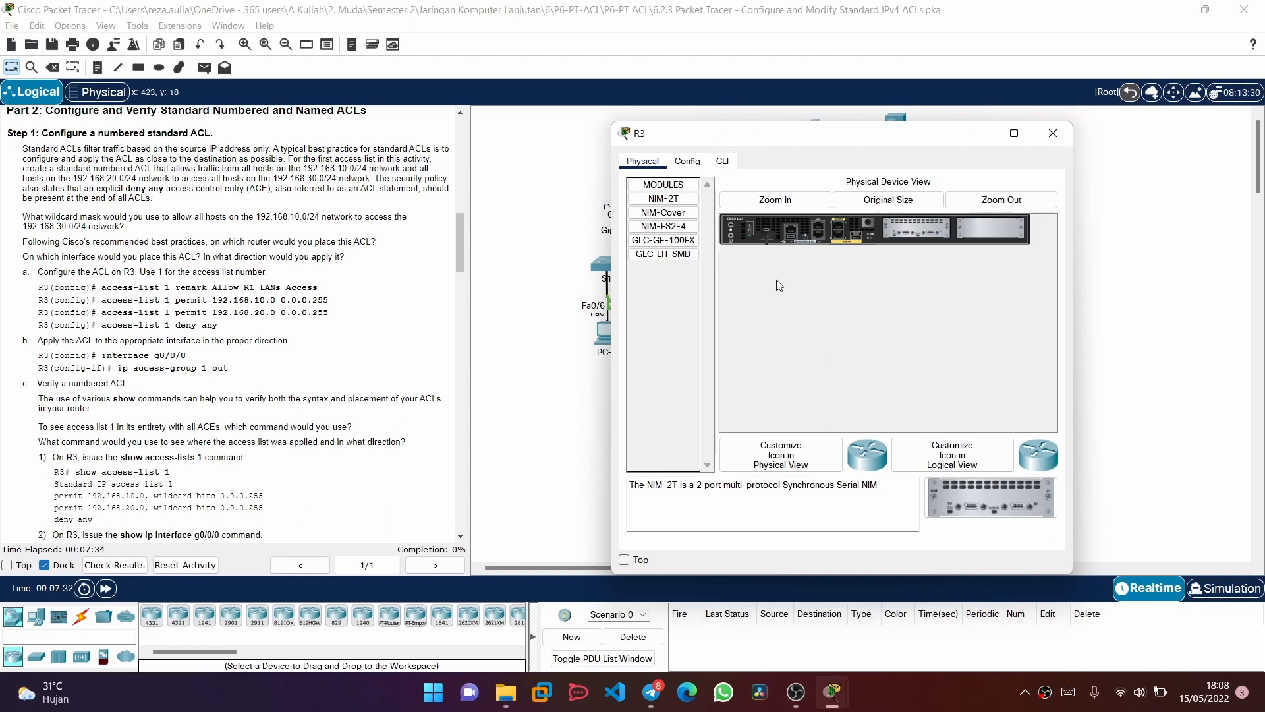
drag(710, 140, 791, 284)
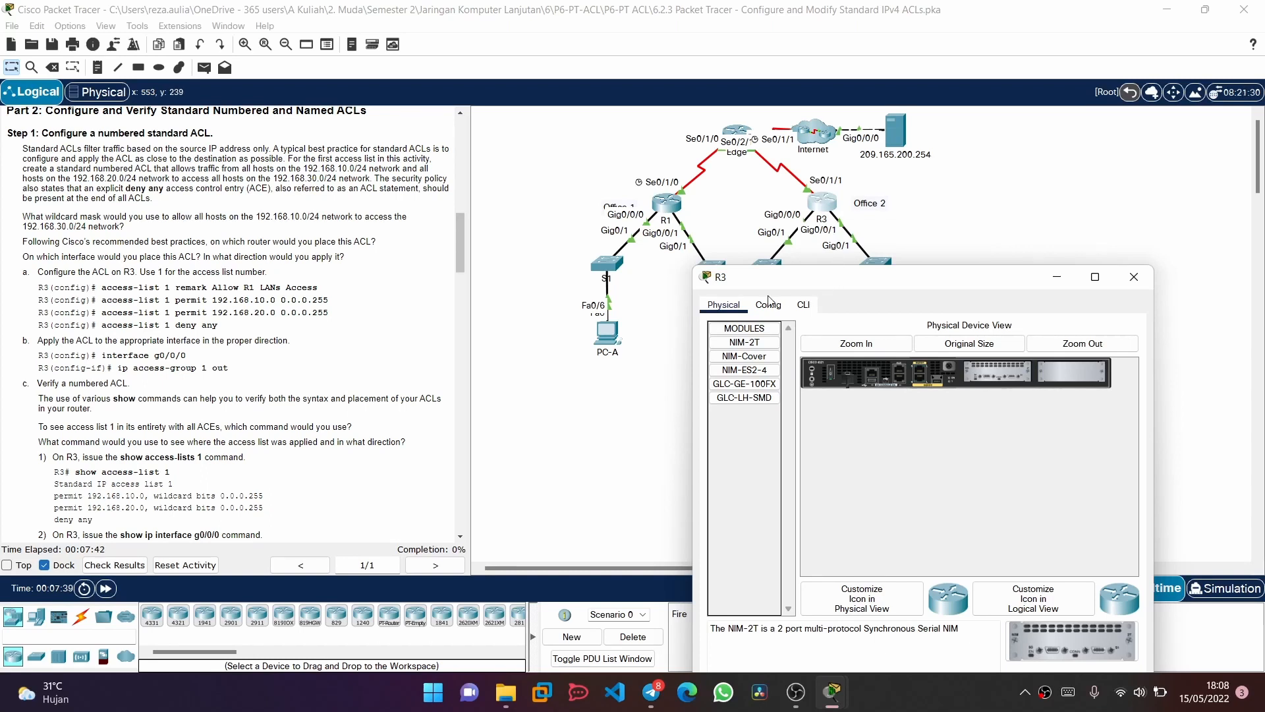
drag(751, 290, 646, 155)
scroll(145, 285, down, 1)
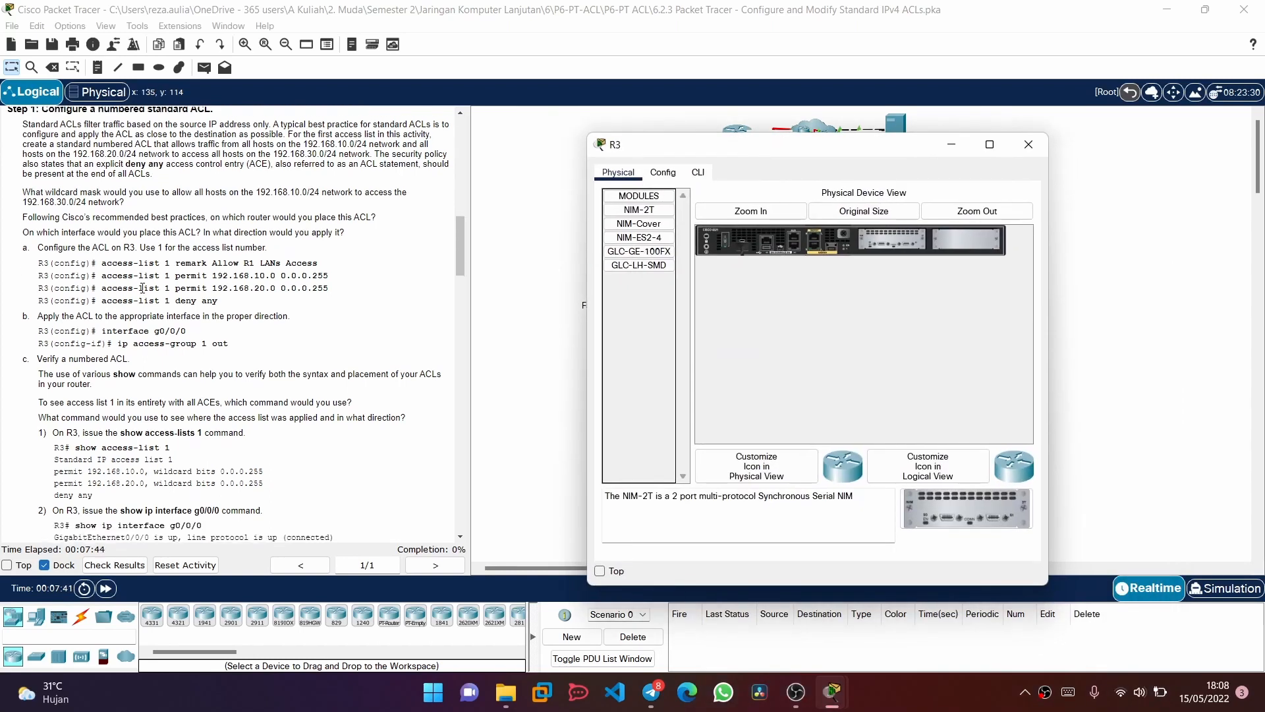
Open R3's command line and enter global configuration mode through privileged EXEC mode
click(698, 173)
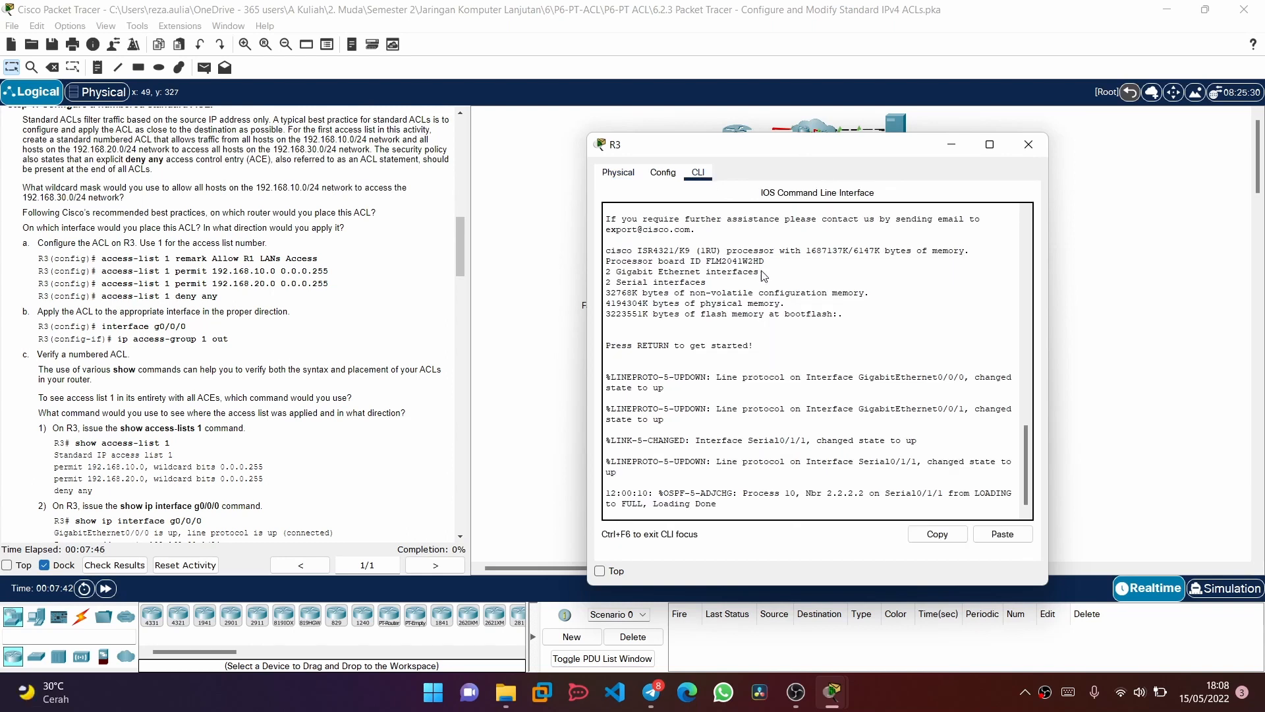
key(Return)
text(e)
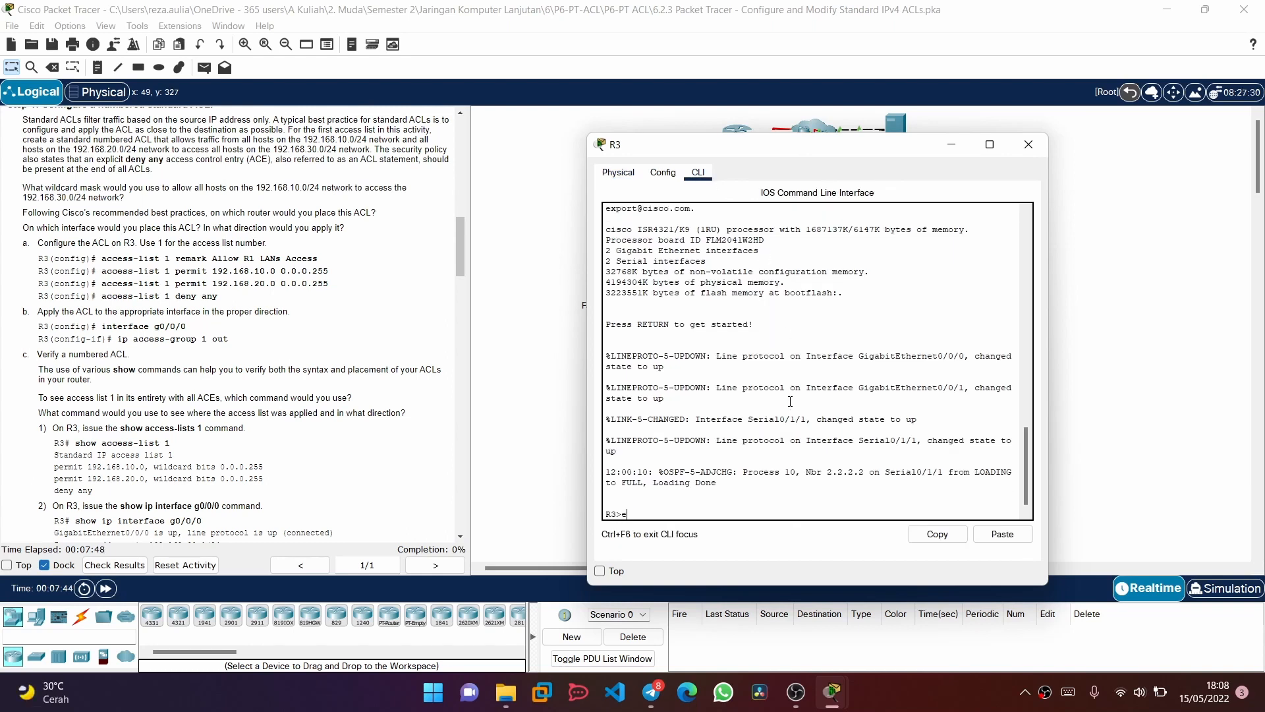
text(na)
key(Return)
text(config t)
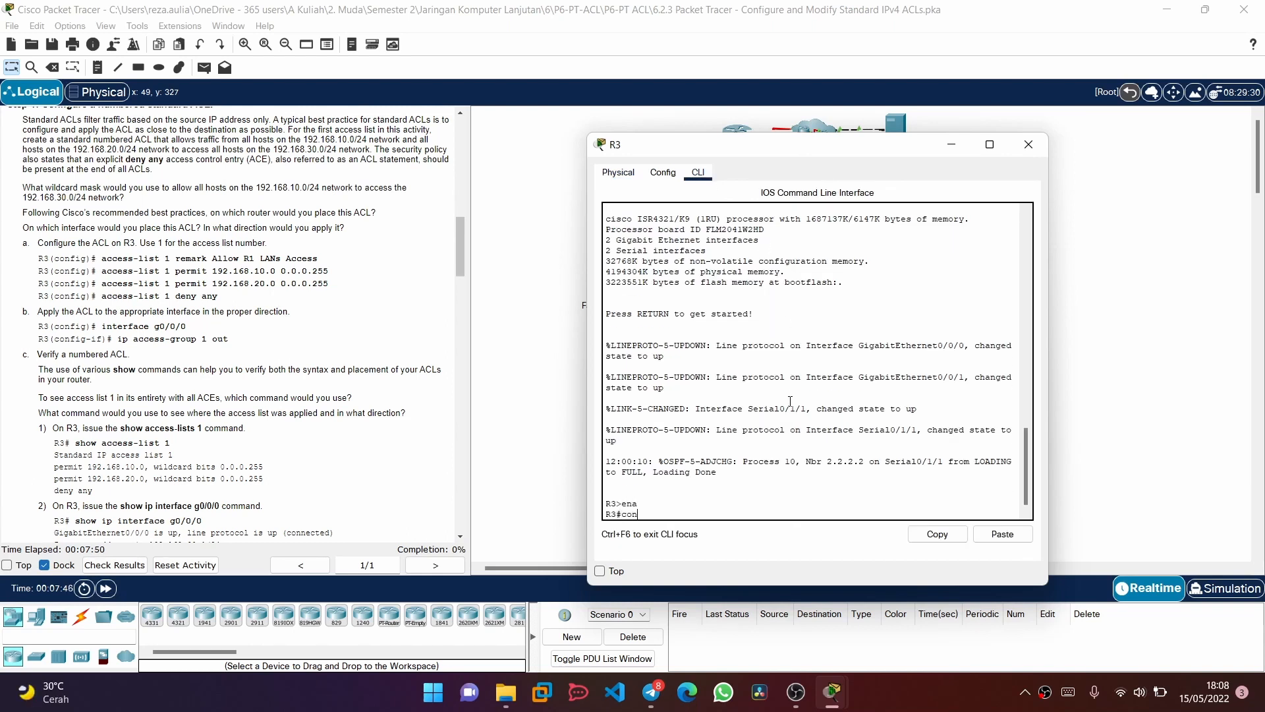
key(Return)
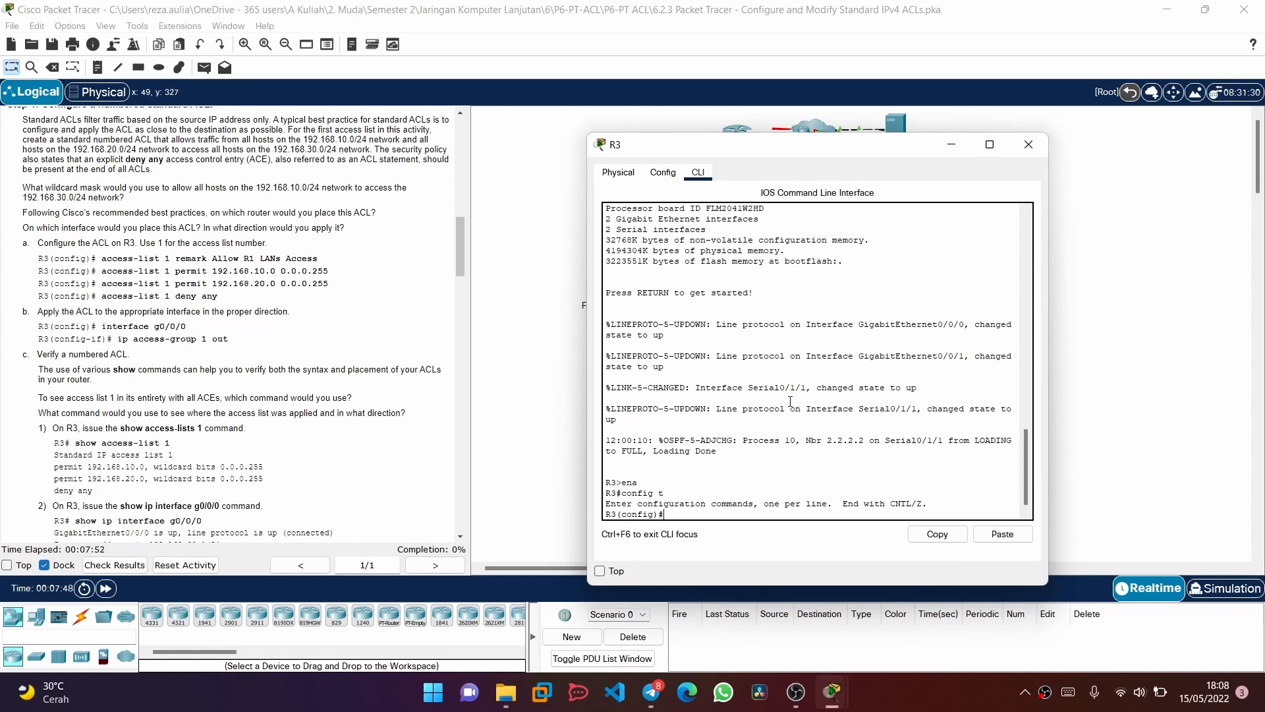
Add the remark "Allow R1 LANs Access" to access list 1 on R3
text(acc)
key(Tab)
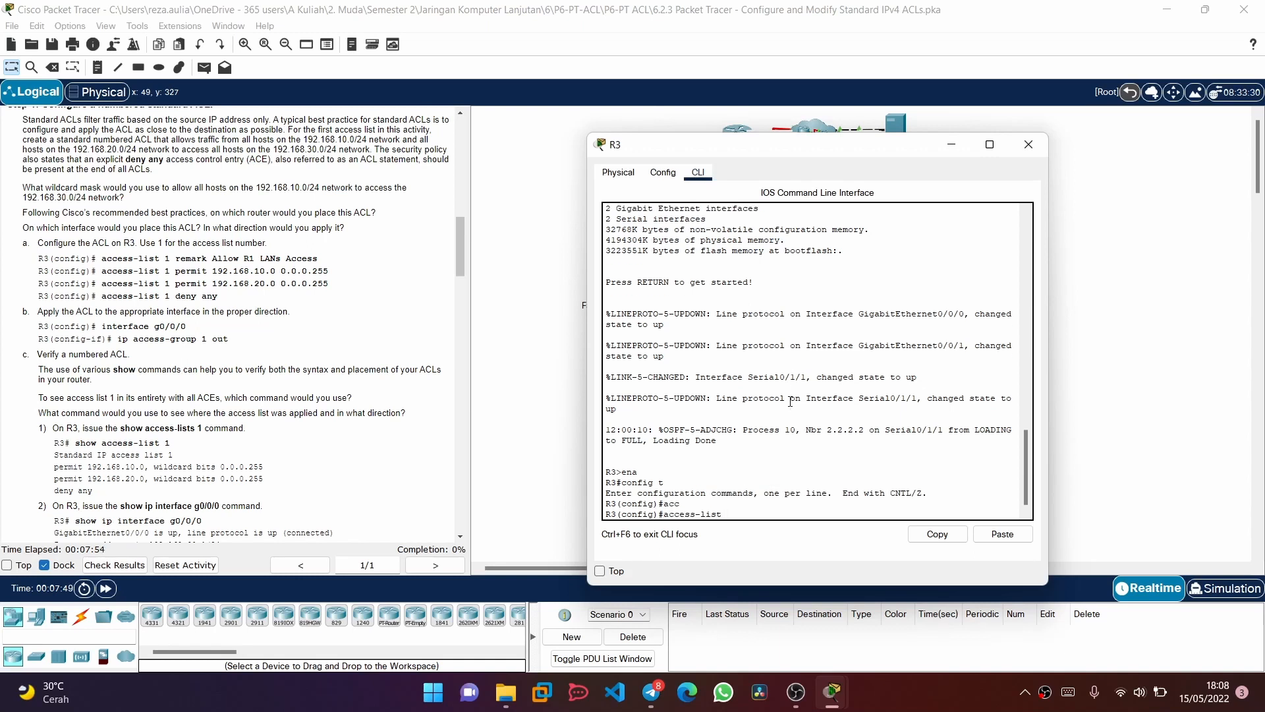
text(1 rem)
key(Tab)
text(al)
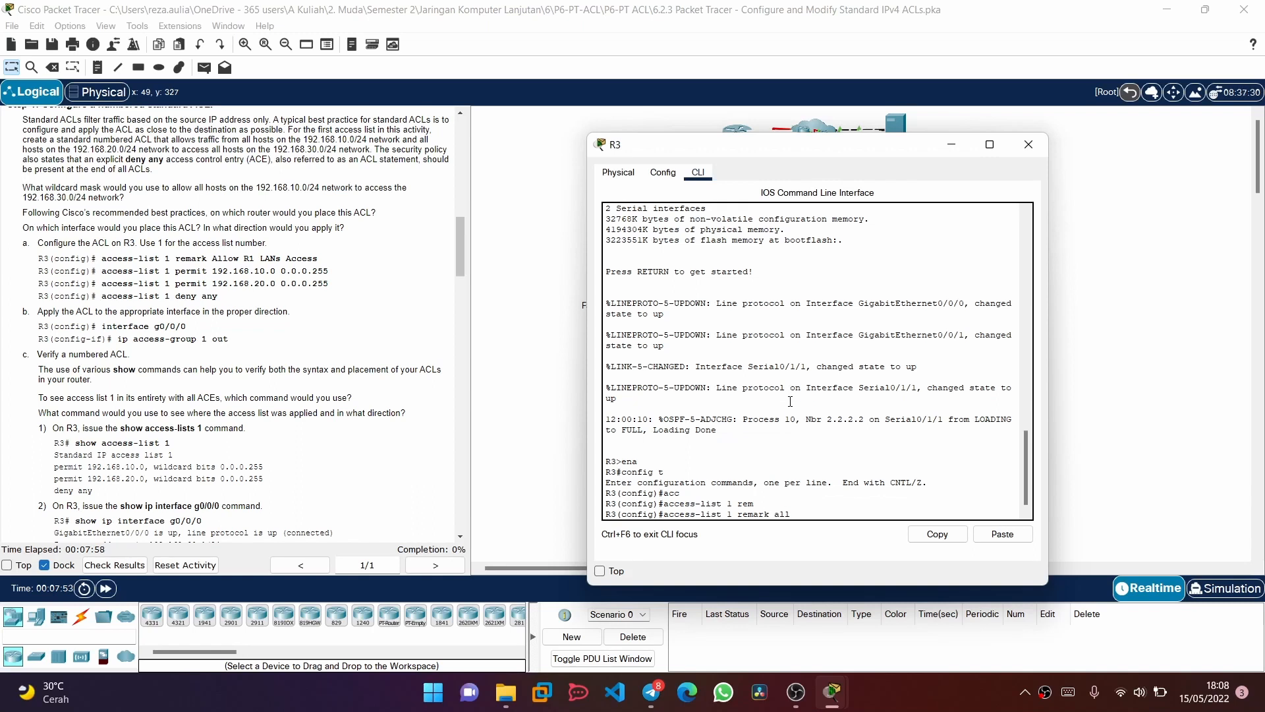
key(Tab)
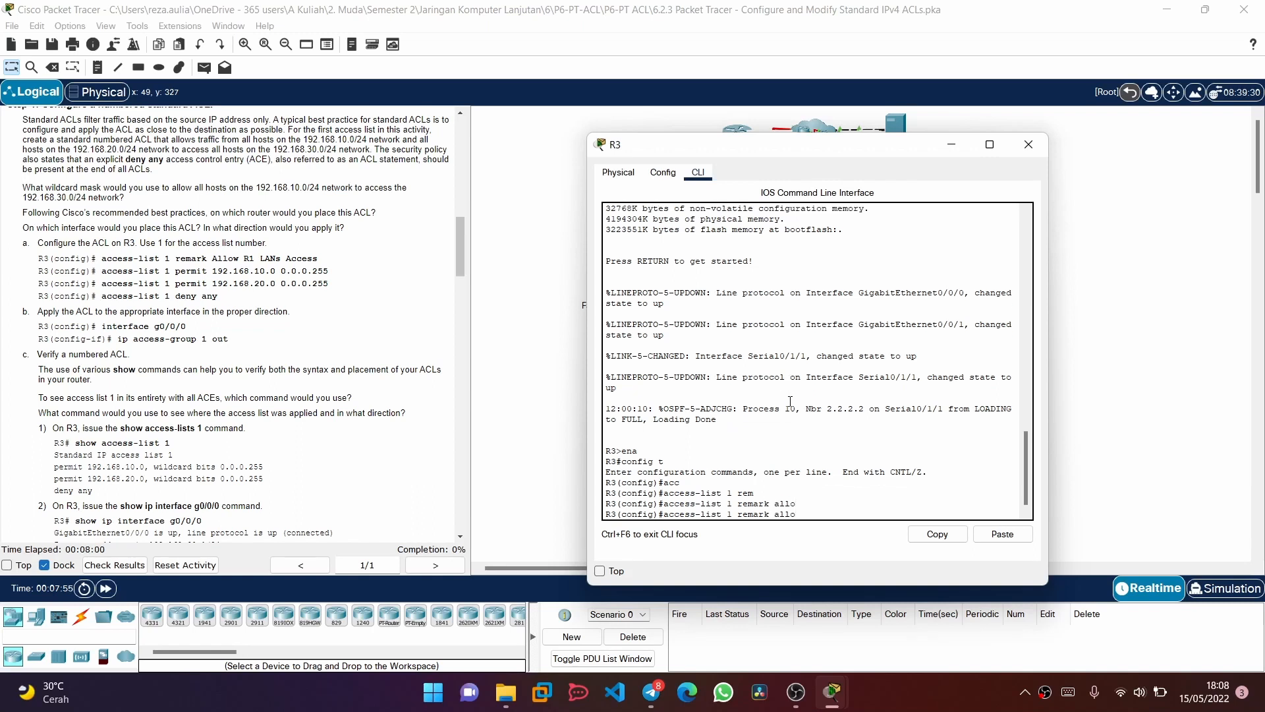
text(w)
key(BackSpace)
text(Allow r)
key(BackSpace)
text(R1 LANs Access)
key(Return)
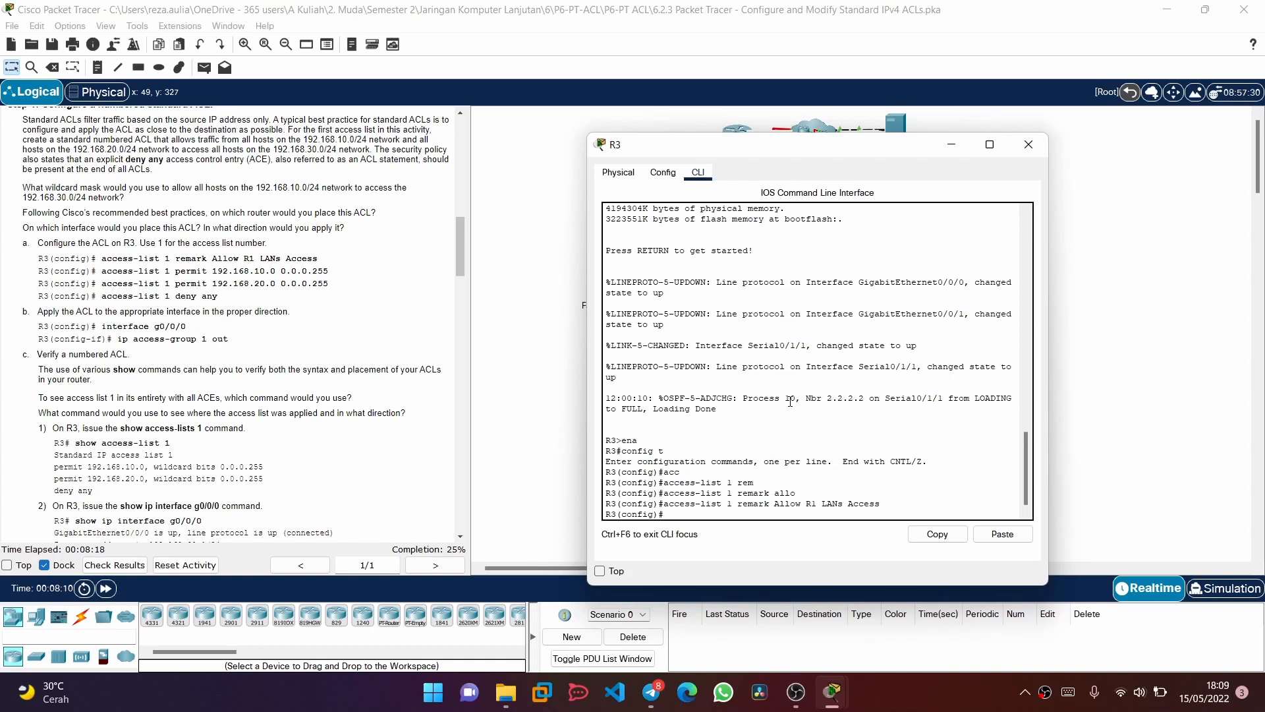
Try to add an access-list permit entry for 192.168.10.0 with wildcard 0.0.0.255, leaving out the list number
text(ac)
key(Tab)
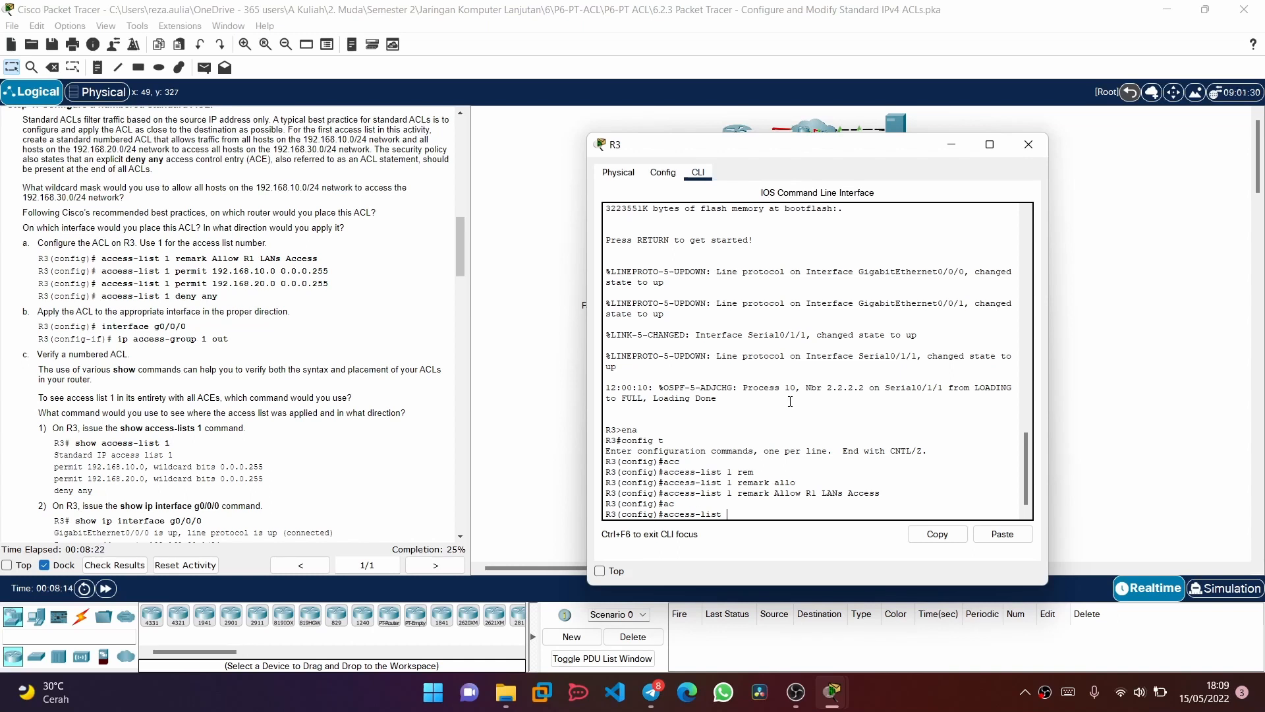
text(permi)
text(t 192.168.10.0 0.0.0.255)
key(Return)
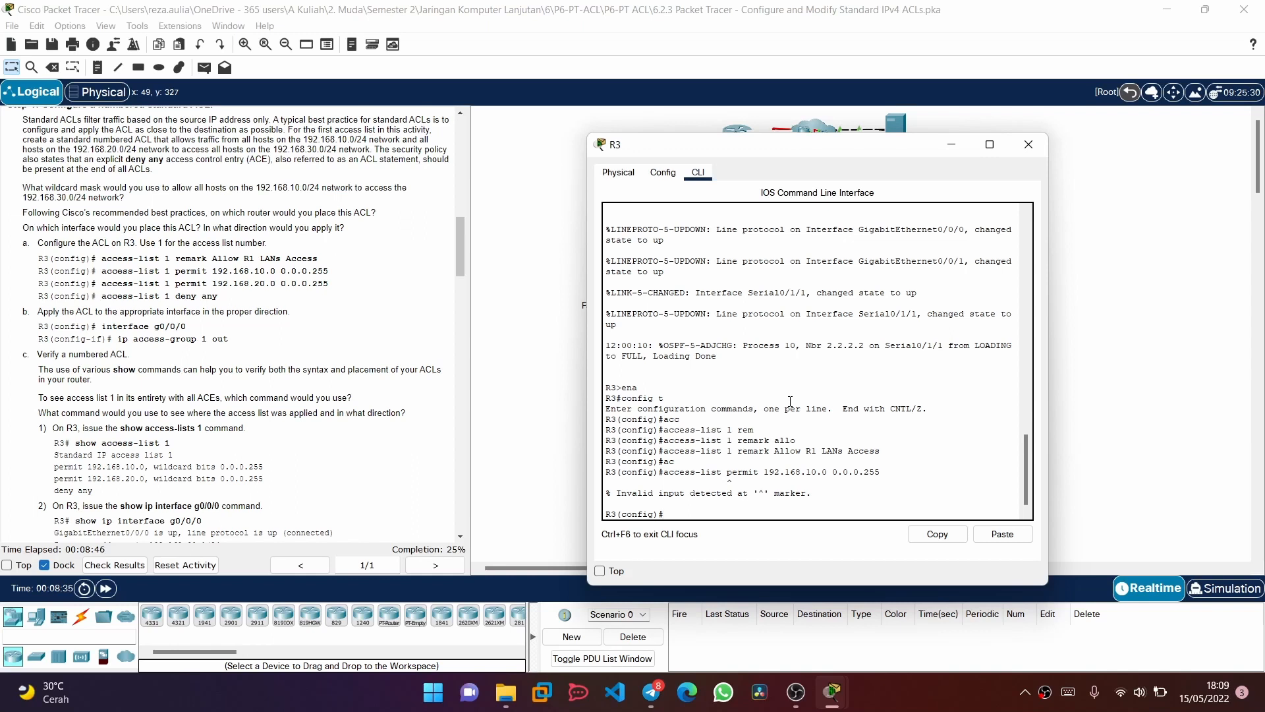
Recall the rejected permit command for 192.168.10.0 0.0.0.255, insert list number 1 and run it
key(Up)
key(Left)
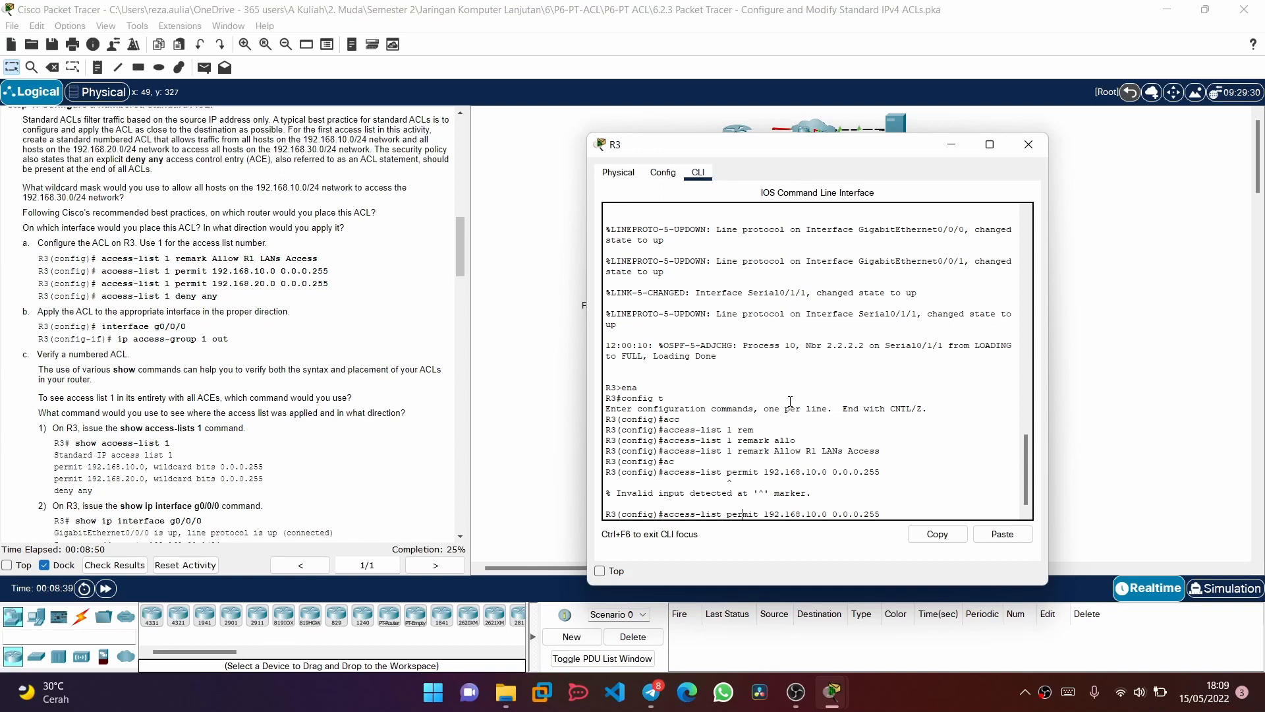
key(Left)
key(Left)
text(1)
key(Return)
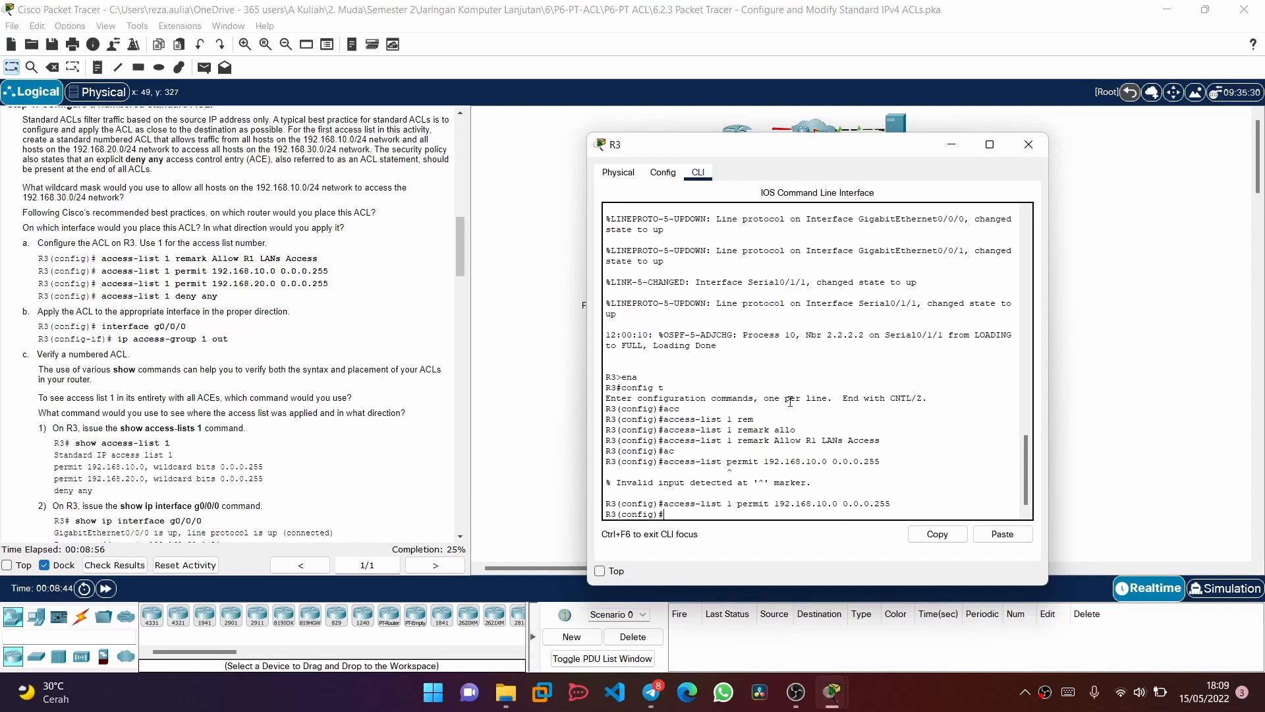
Reissue the access list 1 permit entry for 192.168.10.0 with wildcard 0.0.0.255 from the command history
key(Up)
key(Up)
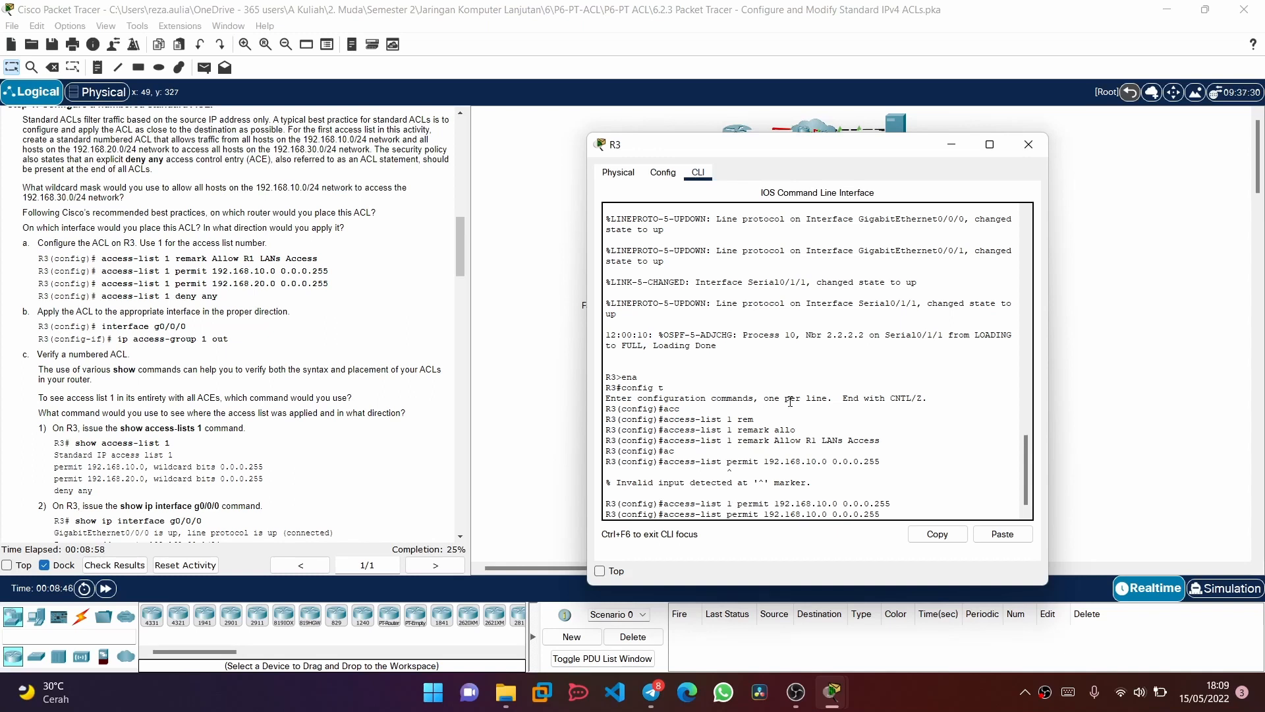
key(Up)
key(Down)
key(Down)
text(\)
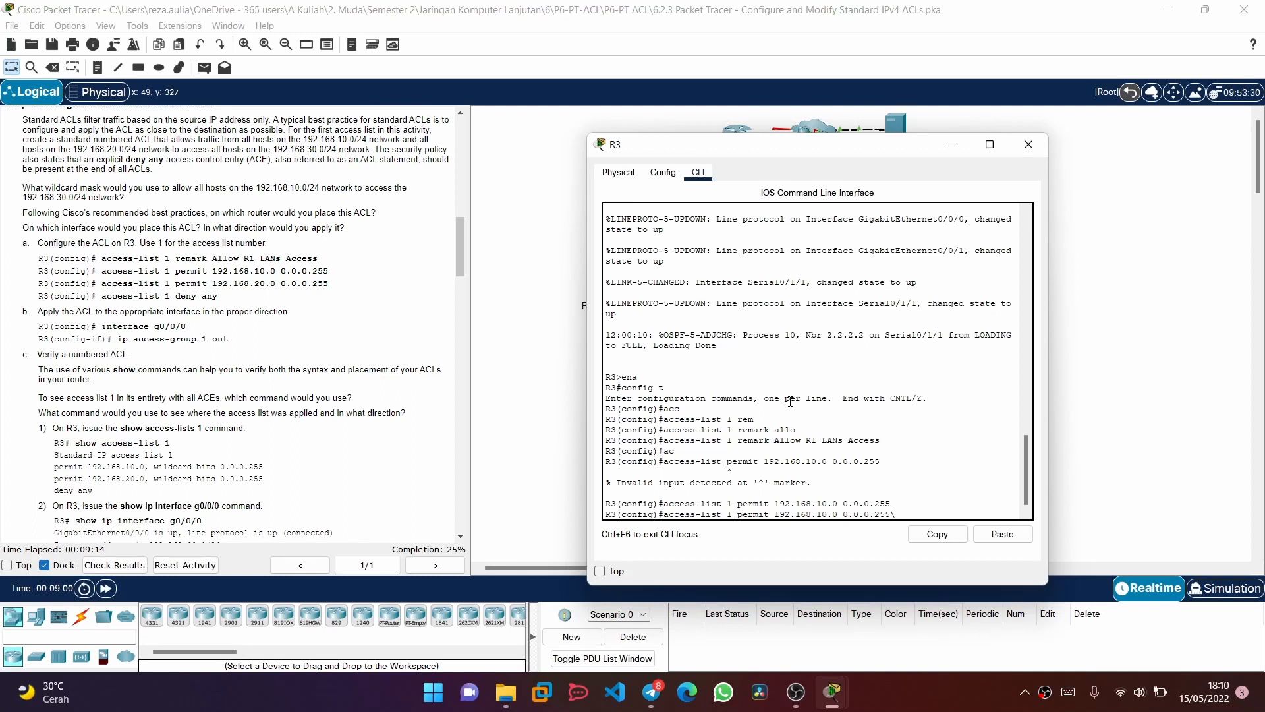
key(Return)
Add a permit entry for 192.168.20.0 with wildcard 0.0.0.255 to access list 1, based on the previous command
key(Up)
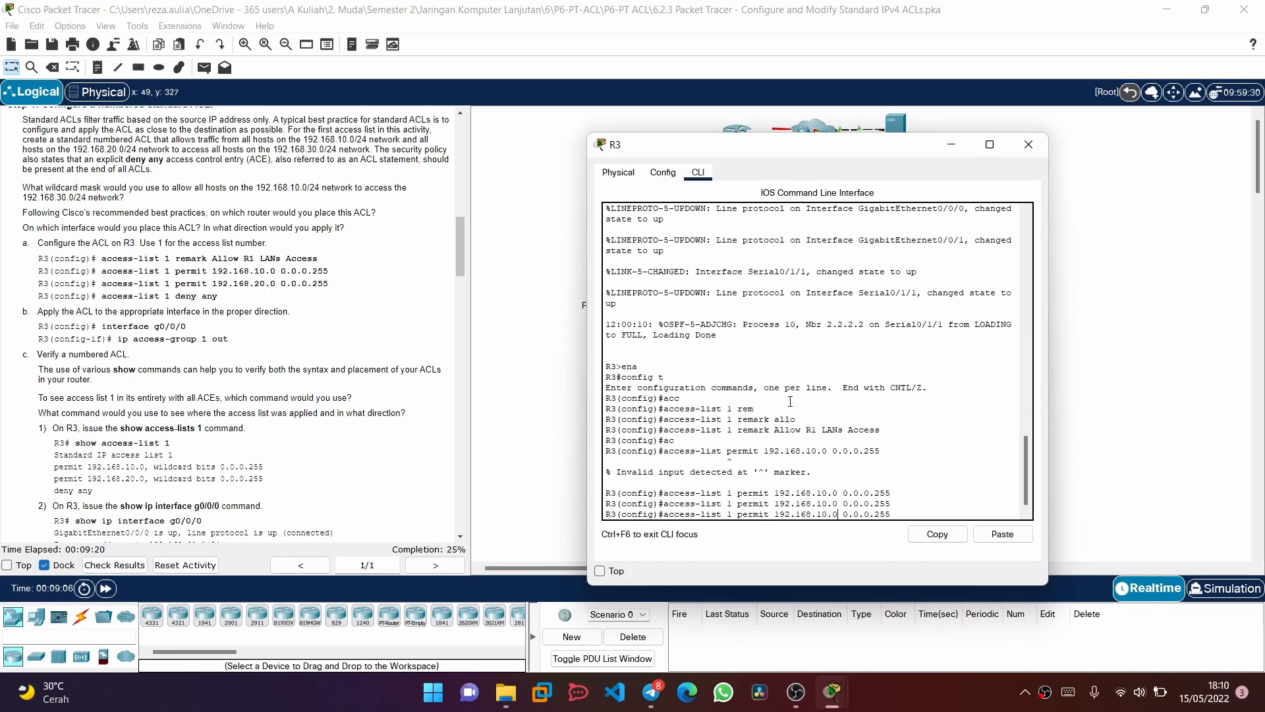
key(Left)
key(Left)
key(Left)
key(BackSpace)
text(2)
key(Return)
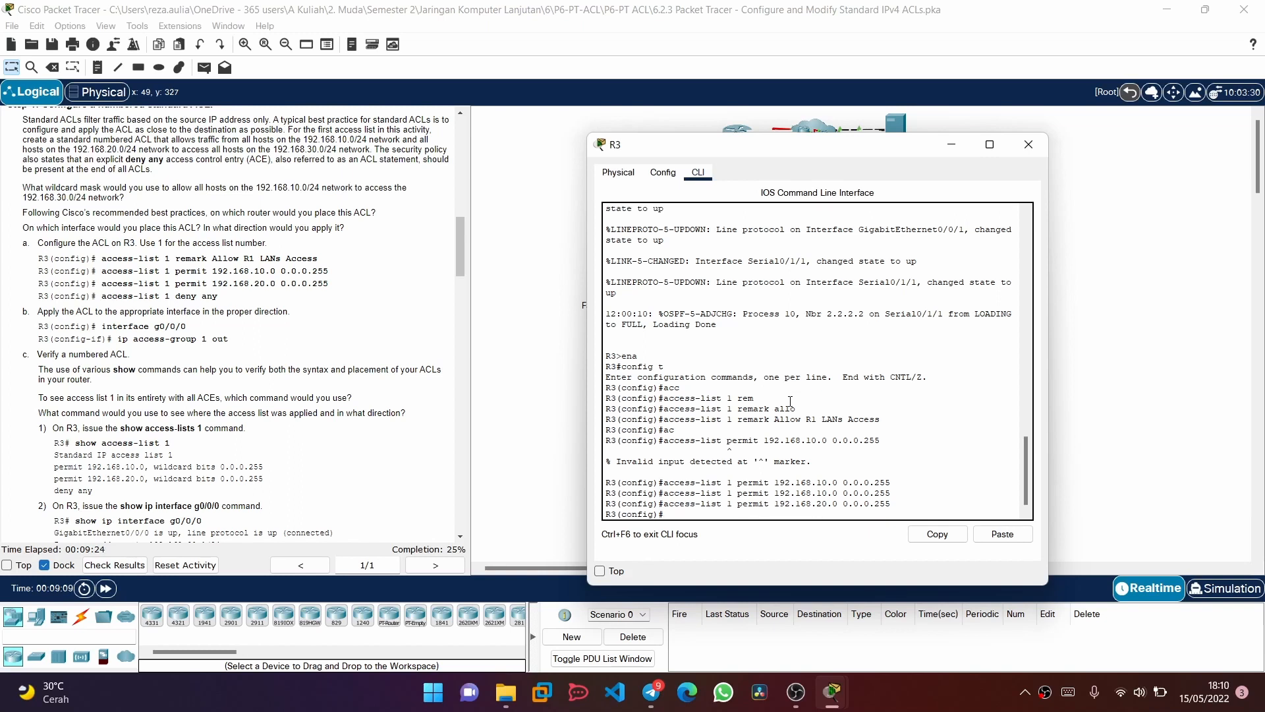
Add an explicit deny any entry to the end of access list 1
key(Up)
key(BackSpace)
key(BackSpace)
key(BackSpace)
key(BackSpace)
key(BackSpace)
key(BackSpace)
key(BackSpace)
key(BackSpace)
key(BackSpace)
key(BackSpace)
key(BackSpace)
key(BackSpace)
key(BackSpace)
key(BackSpace)
key(BackSpace)
key(BackSpace)
key(BackSpace)
key(BackSpace)
key(BackSpace)
key(BackSpace)
key(BackSpace)
key(BackSpace)
key(BackSpace)
key(BackSpace)
key(BackSpace)
key(BackSpace)
text(deny any)
key(Return)
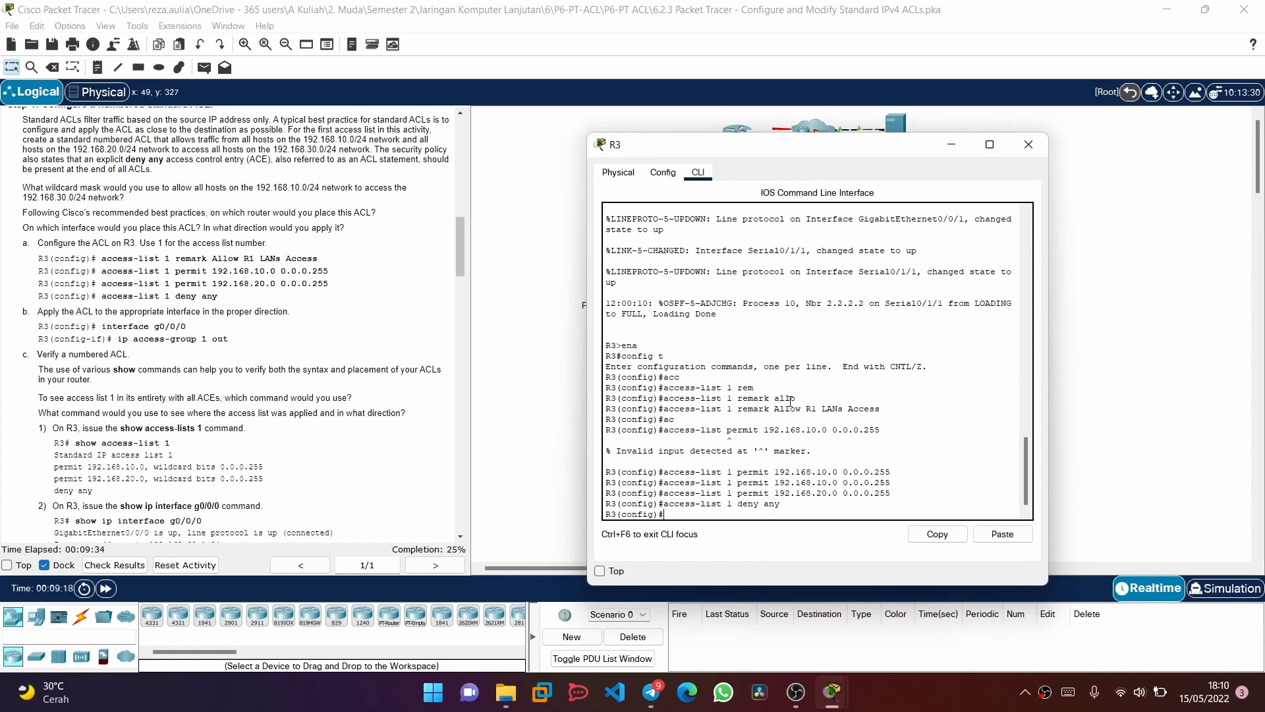
Enter configuration for R3's interface g0/0/0 and apply access list 1 to it in the outbound direction
scroll(383, 333, down, 2)
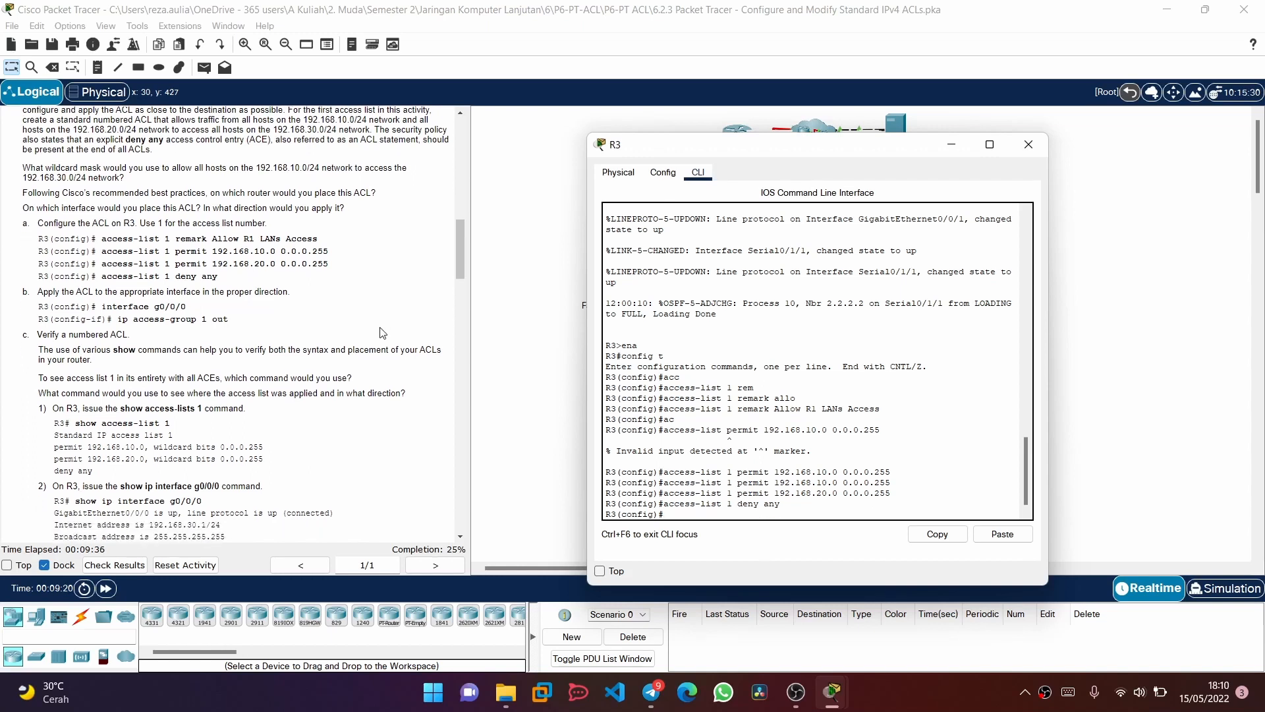
scroll(383, 333, down, 2)
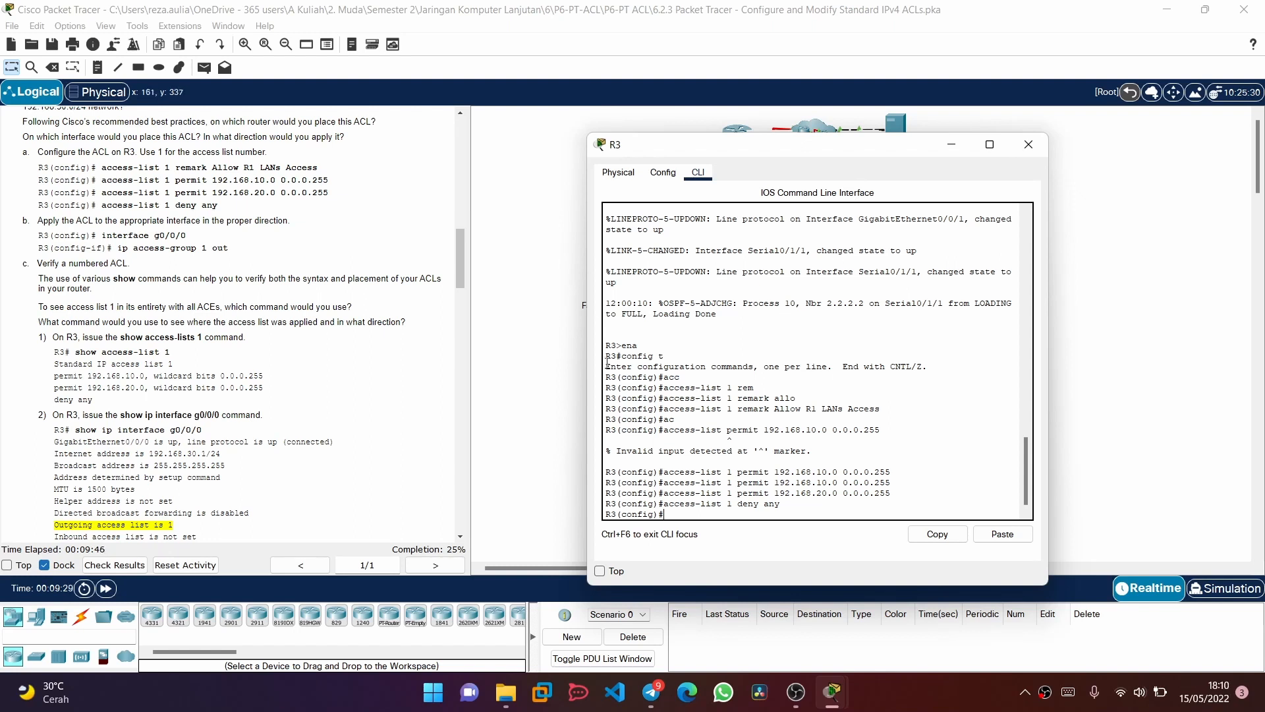
scroll(325, 367, up, 1)
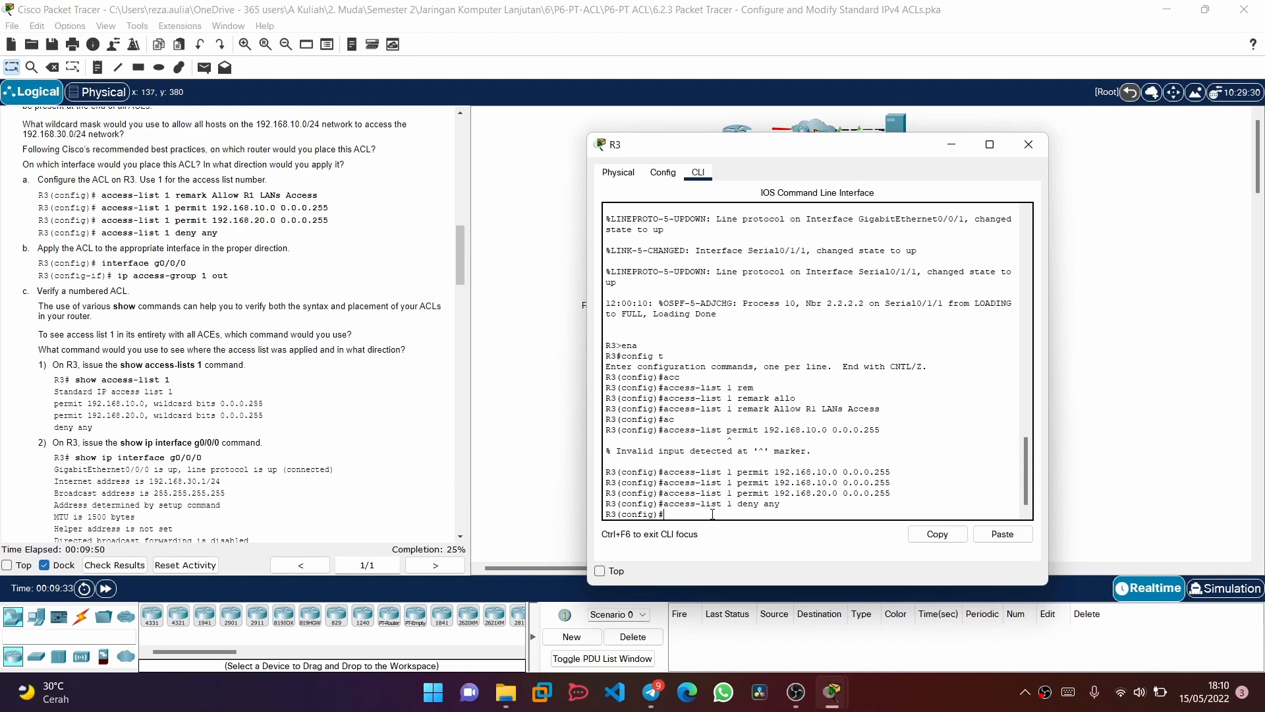
text(in)
key(Tab)
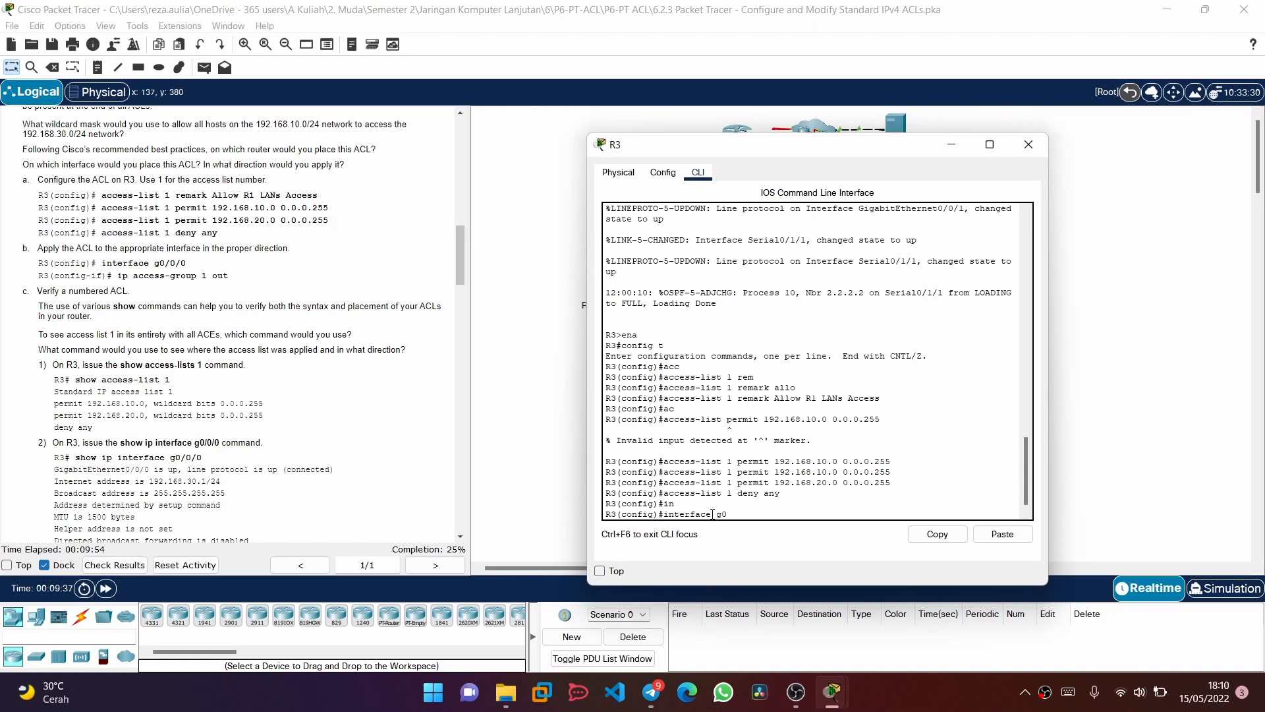
text(g0/0/0)
key(Return)
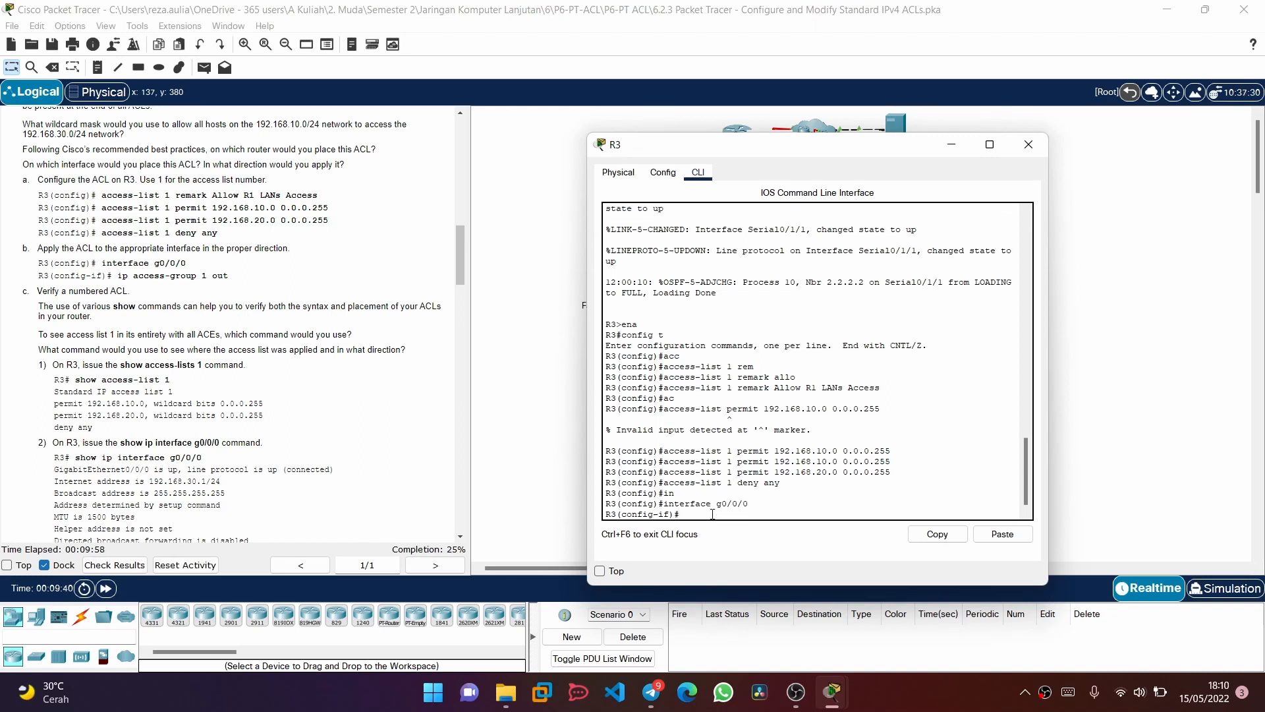
text(ip ac)
key(Tab)
text(1 out)
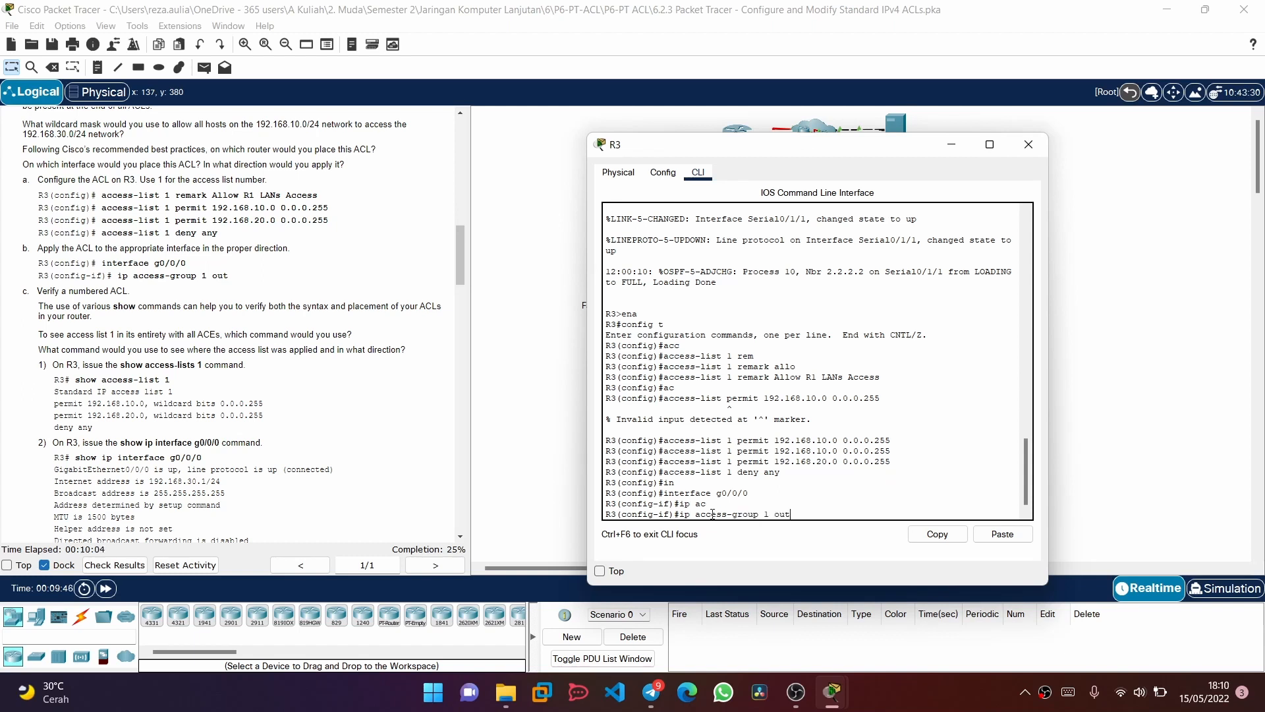
key(Return)
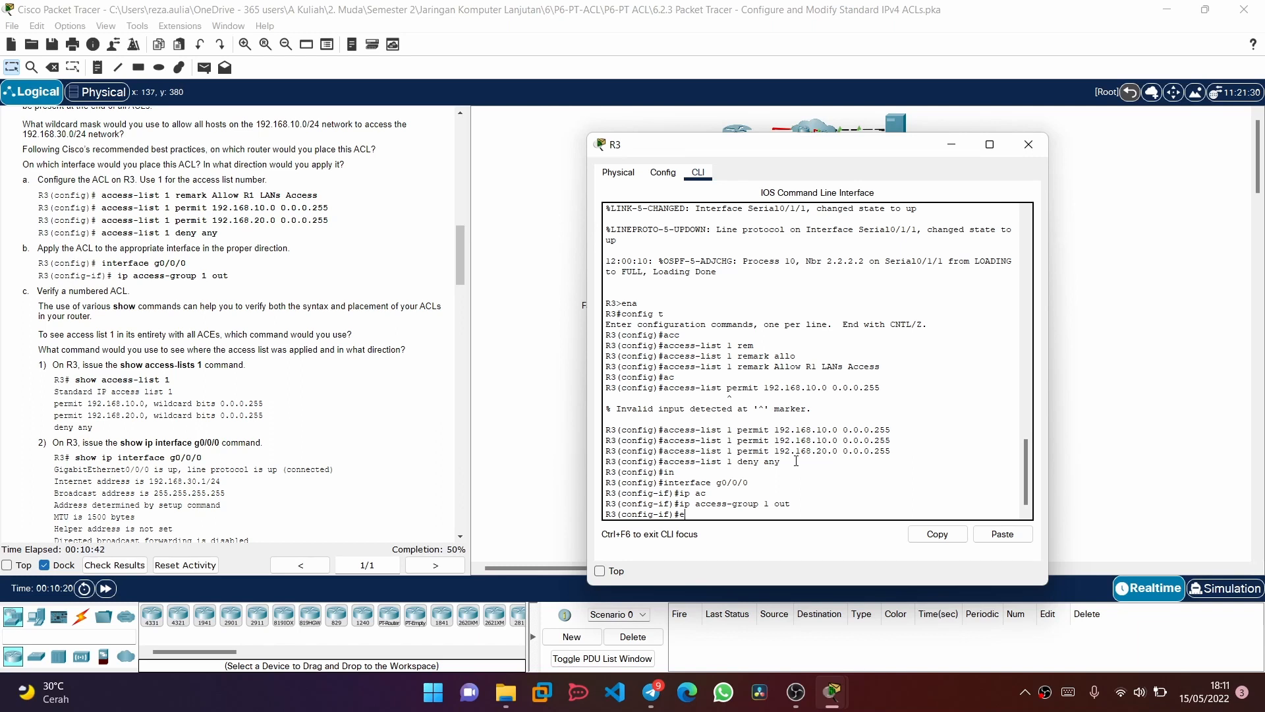
Leave configuration mode on R3 and display all configured access lists
text(nd)
key(Return)
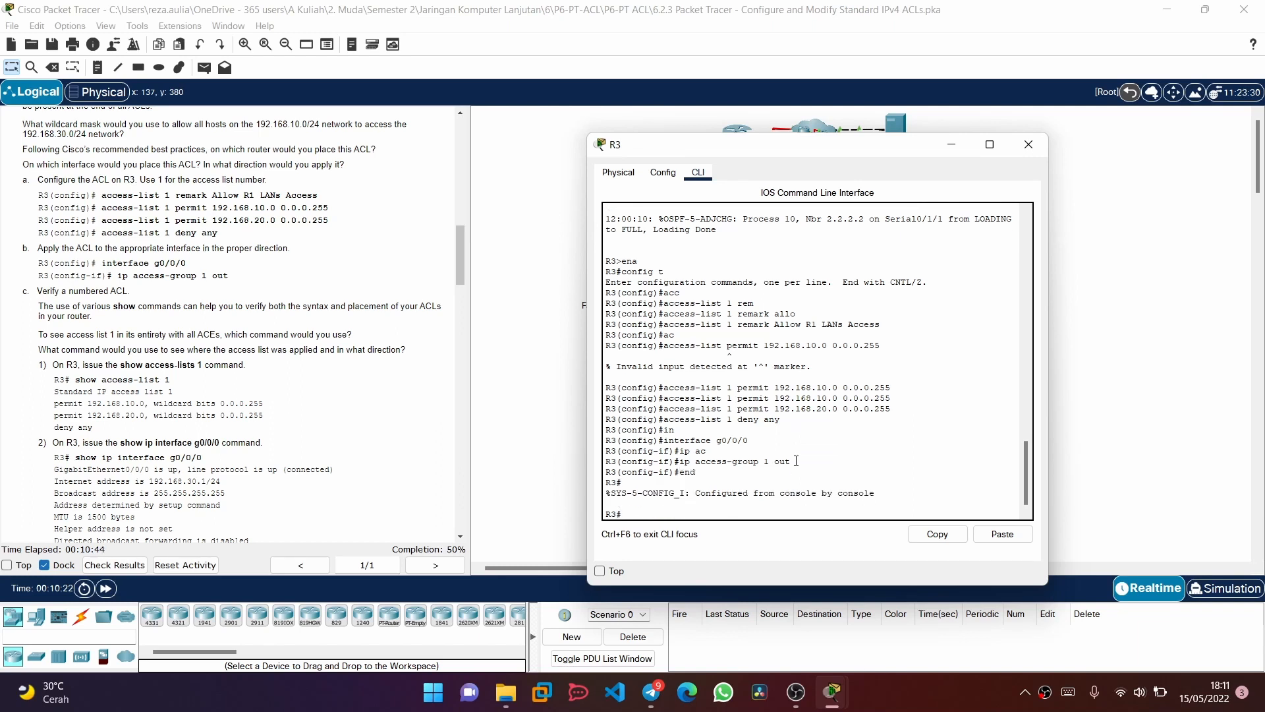
text(show ac)
key(Tab)
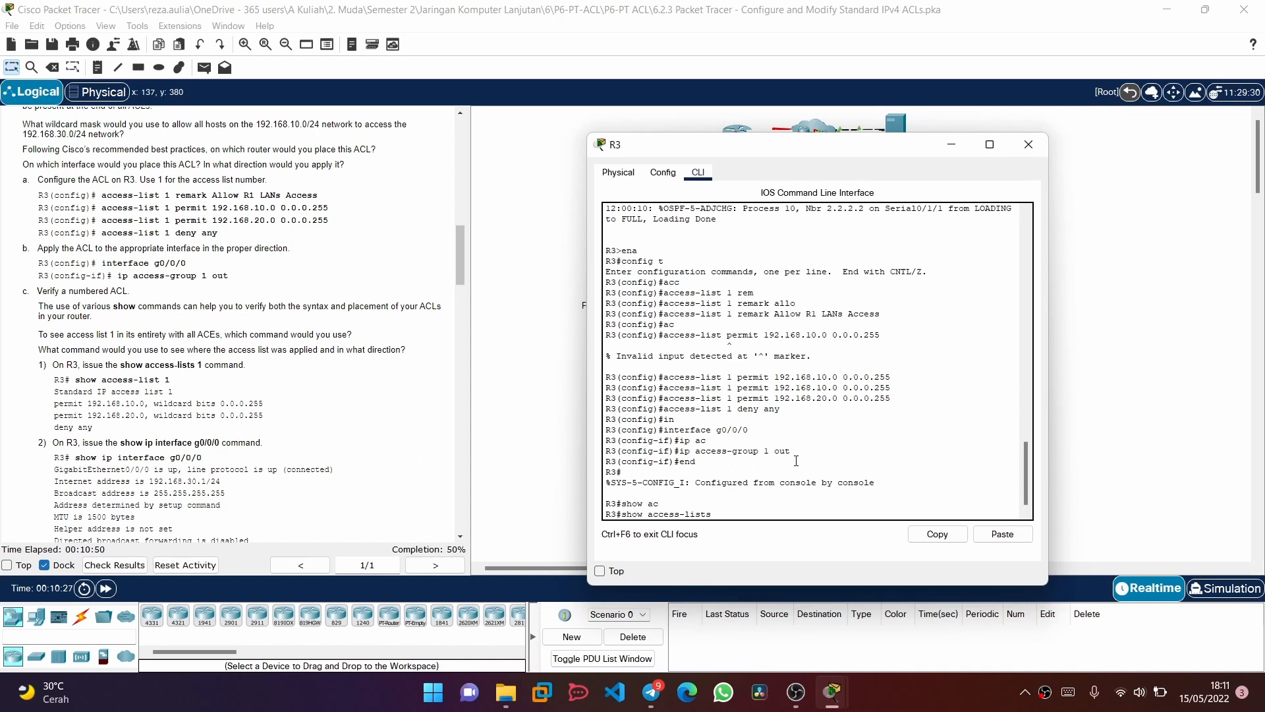
key(Return)
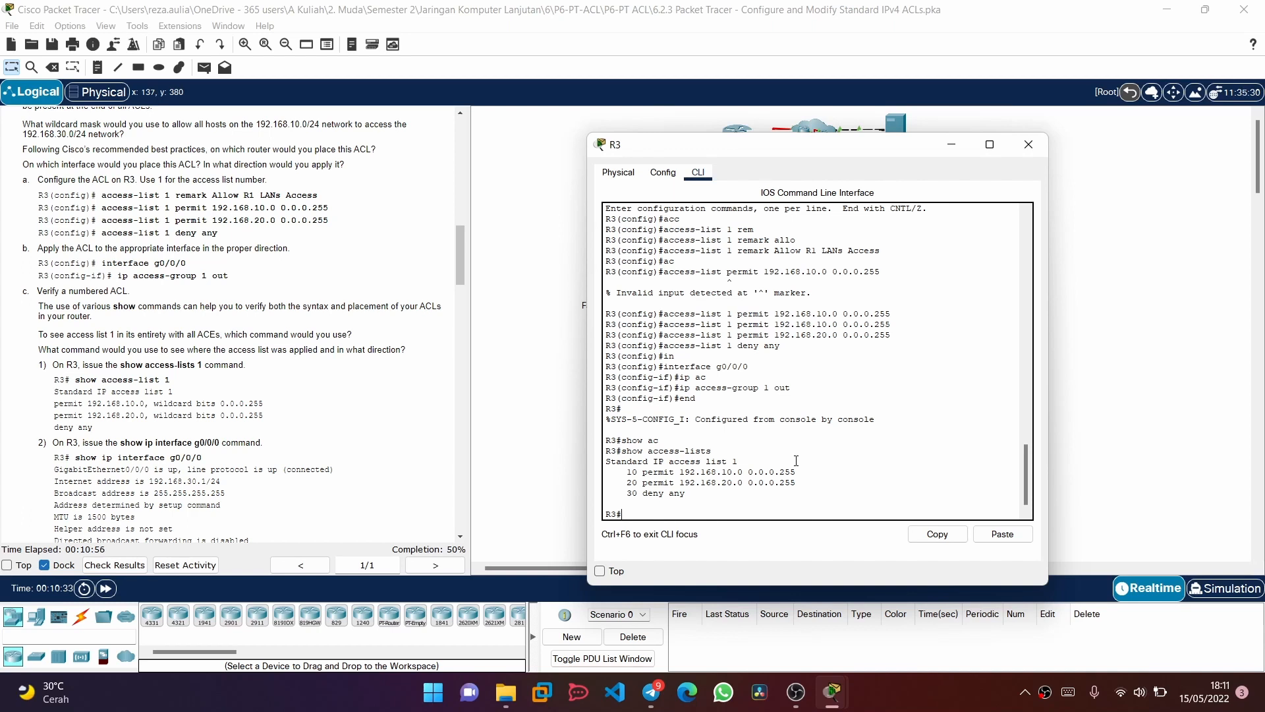
key(Up)
key(Down)
Display the IP settings of R3's interface g0/0/0 in full and review which access lists are applied to it
scroll(209, 388, down, 1)
scroll(209, 389, down, 2)
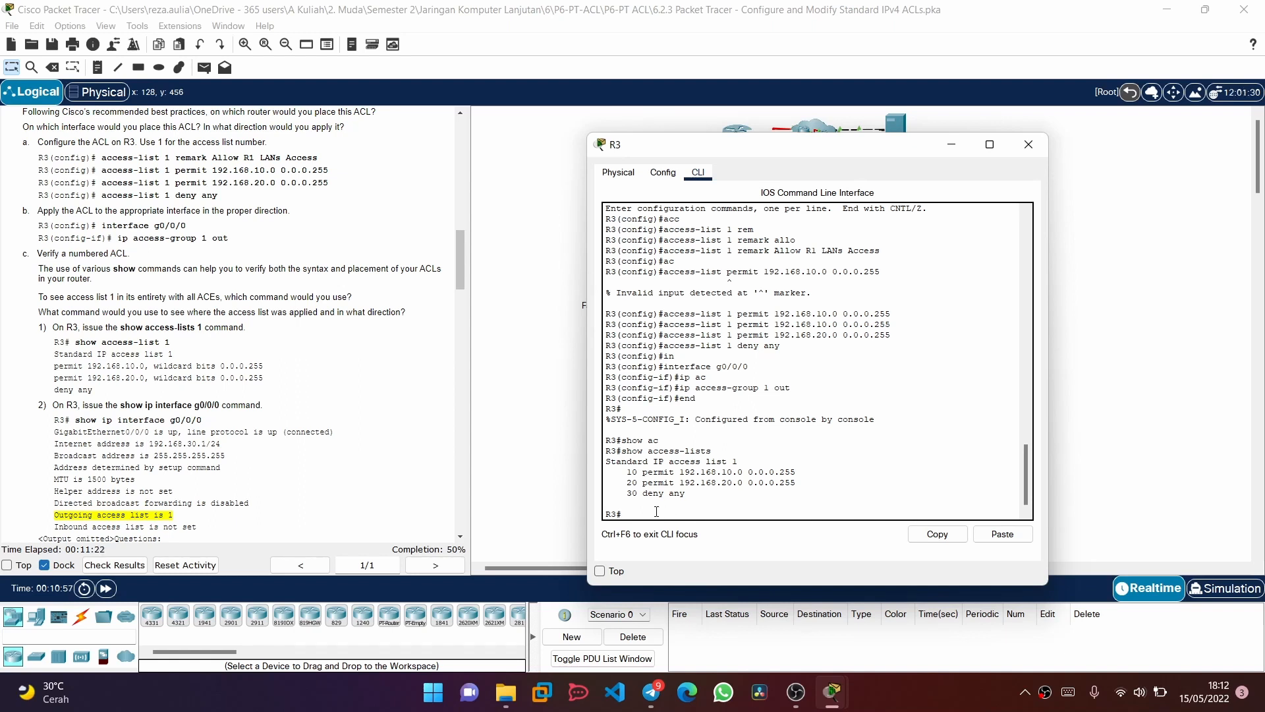
text(show ip inter)
key(Tab)
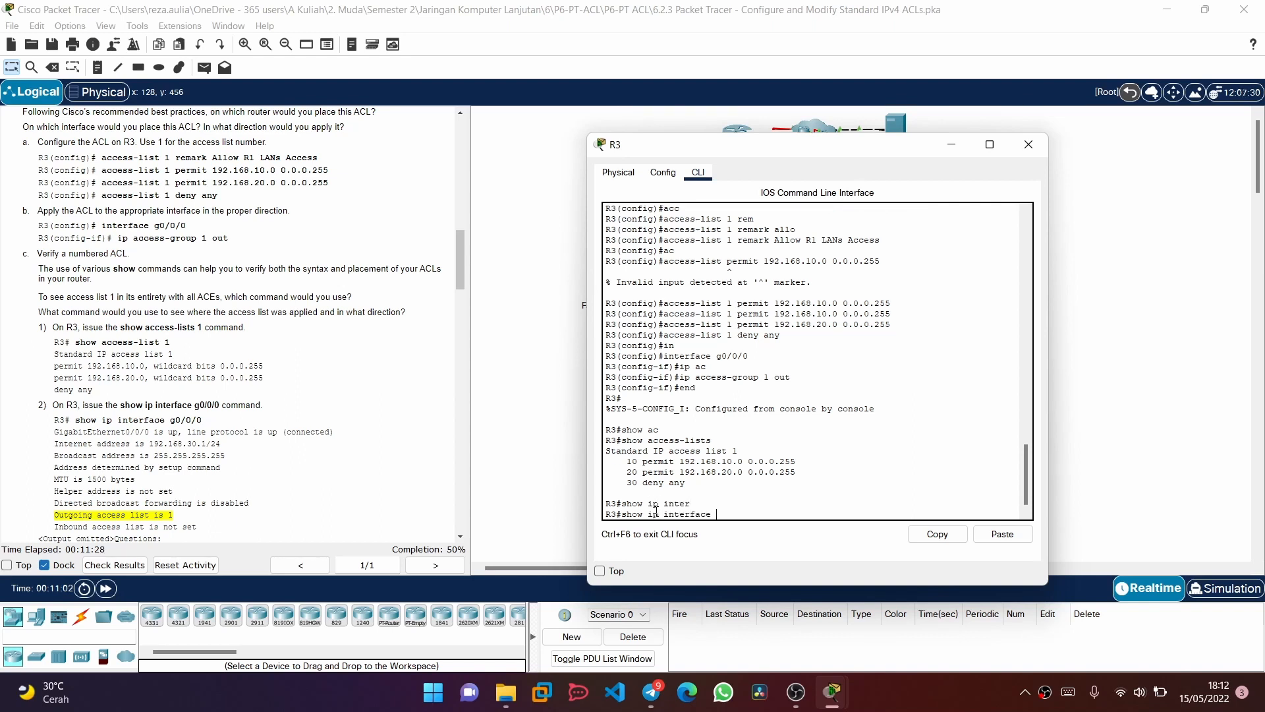
text(g0/0/0)
key(Return)
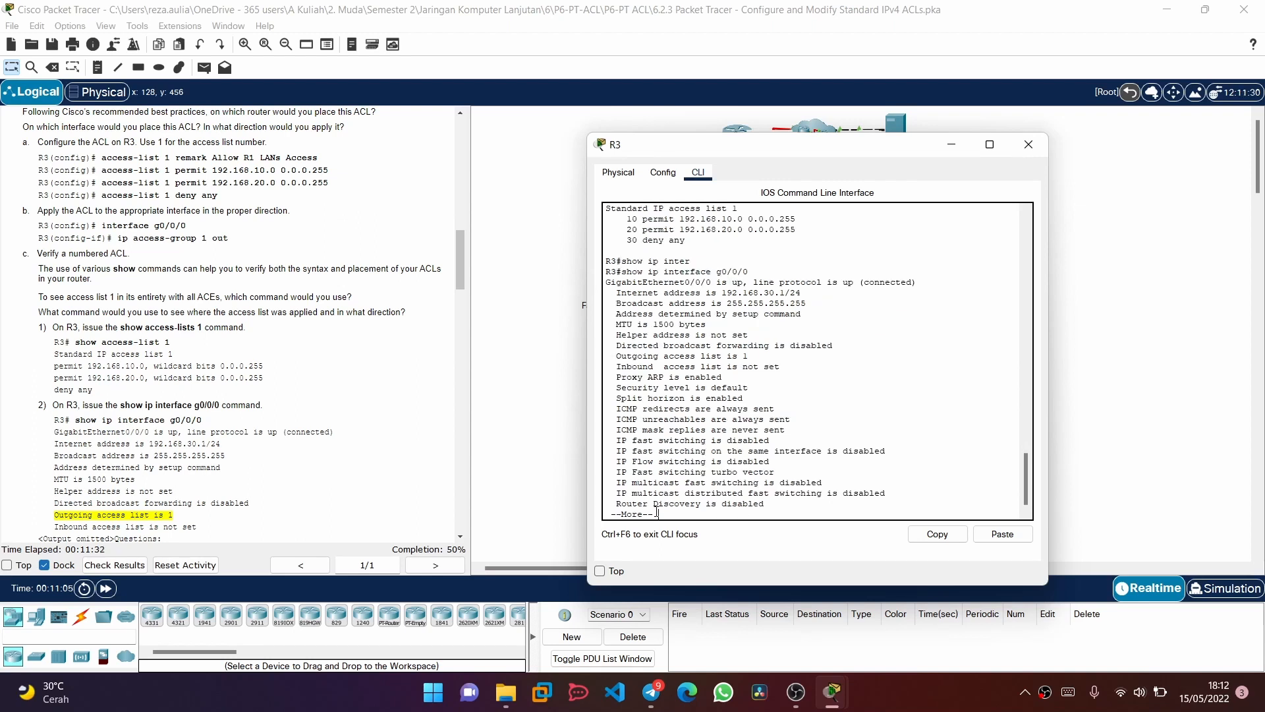
key(space)
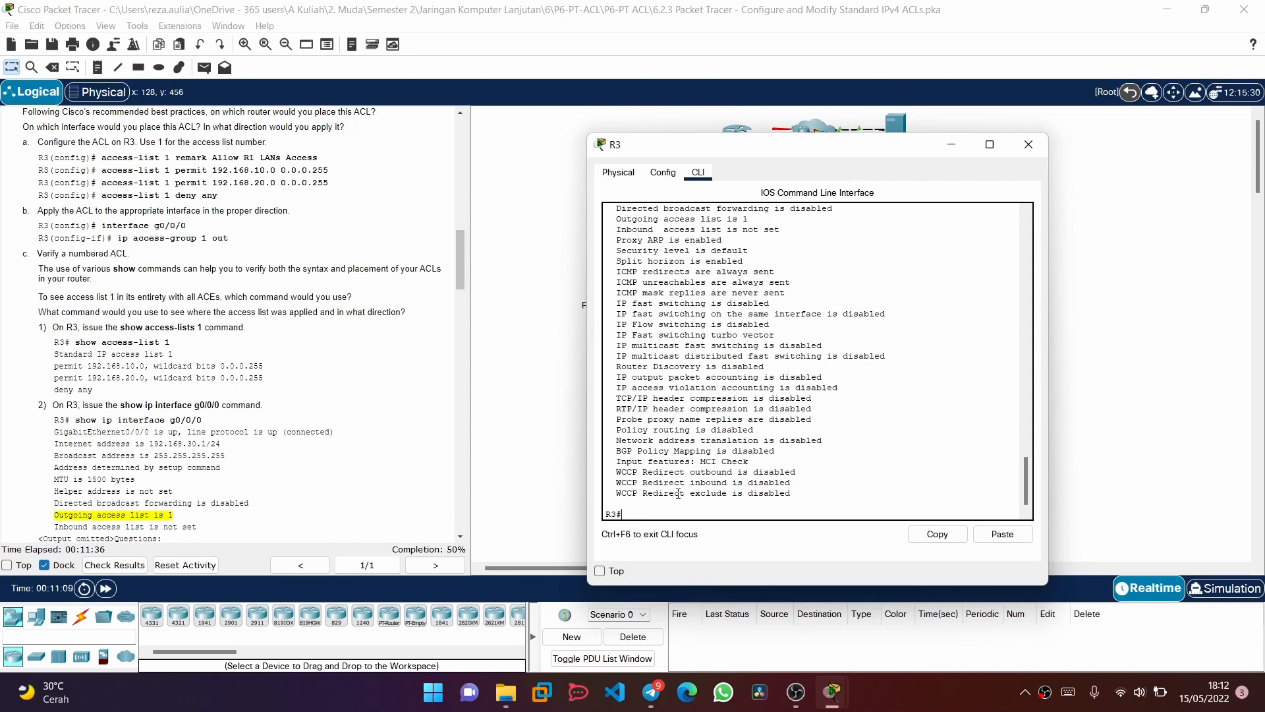
scroll(787, 396, up, 4)
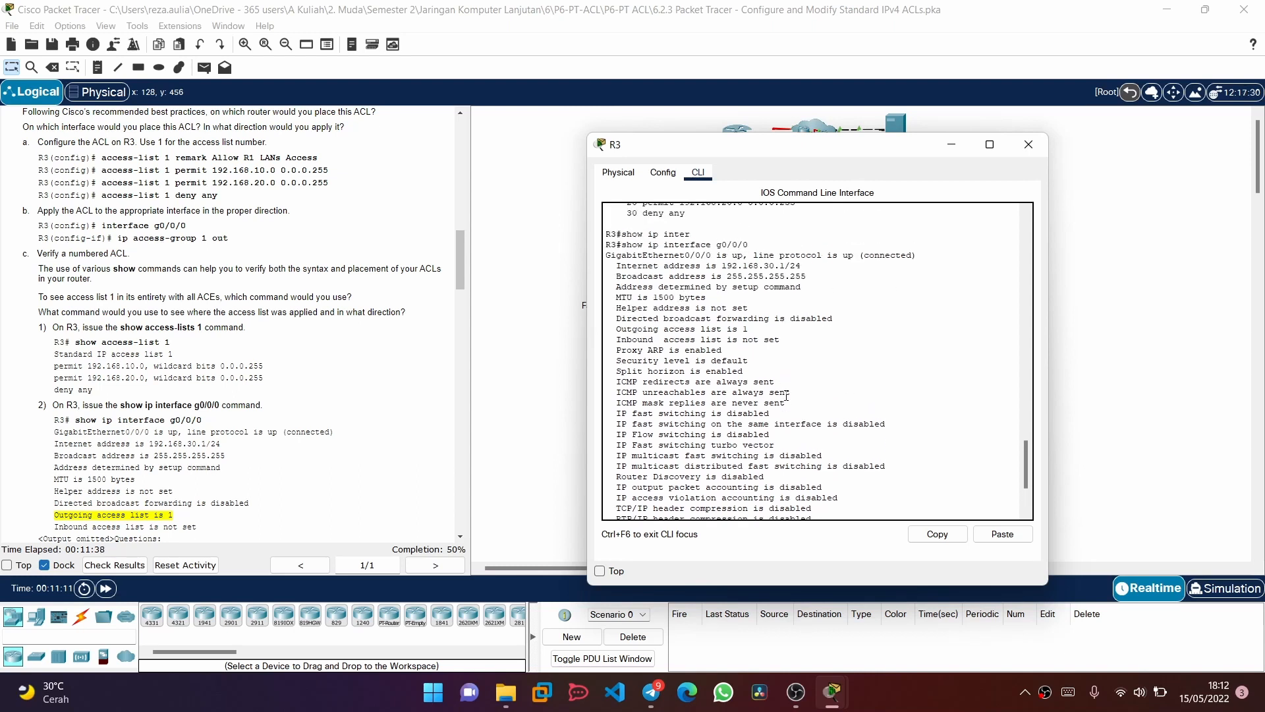
scroll(786, 395, down, 1)
scroll(786, 396, down, 1)
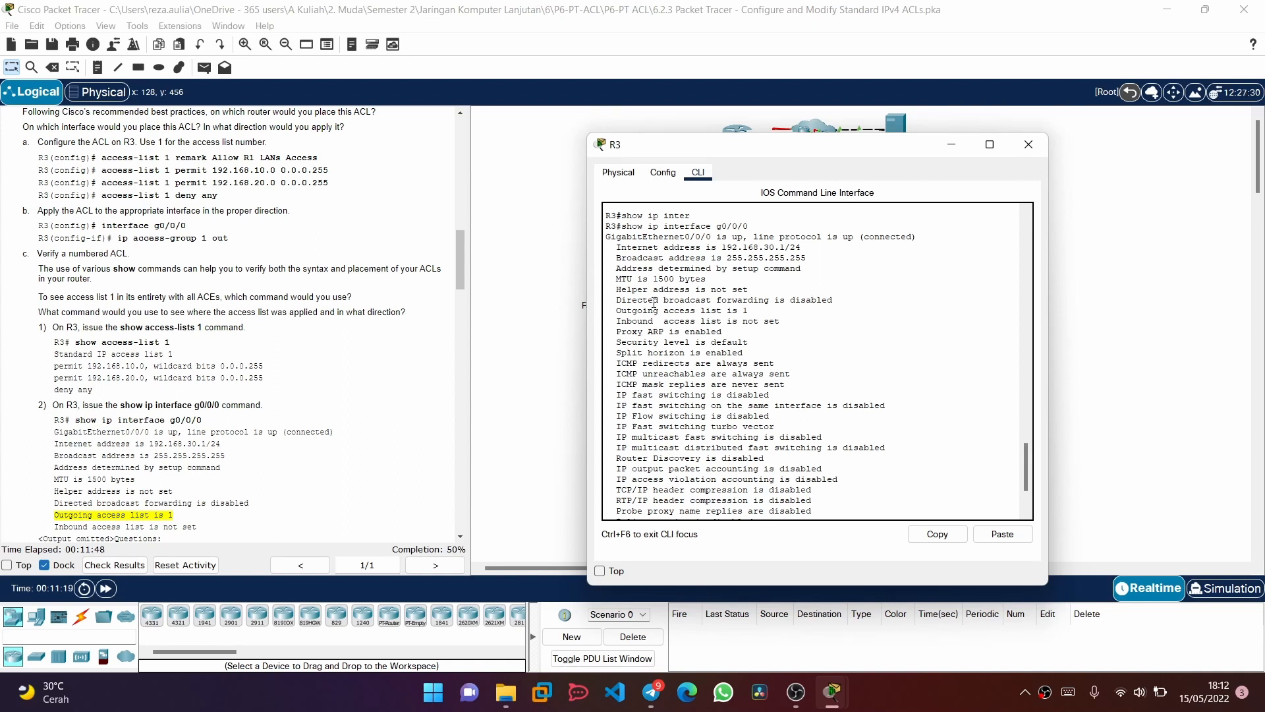
scroll(749, 337, down, 3)
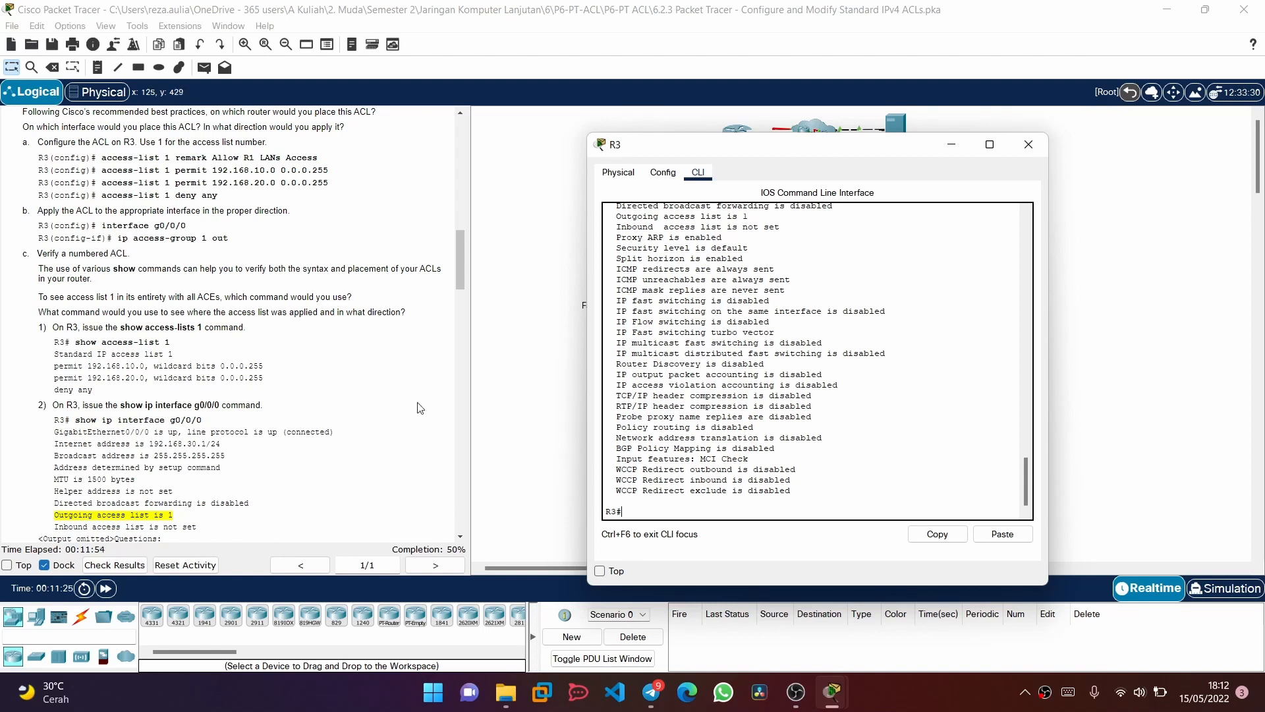
Display only access list 1 on R3, as the activity's verification instructions ask
scroll(292, 394, down, 1)
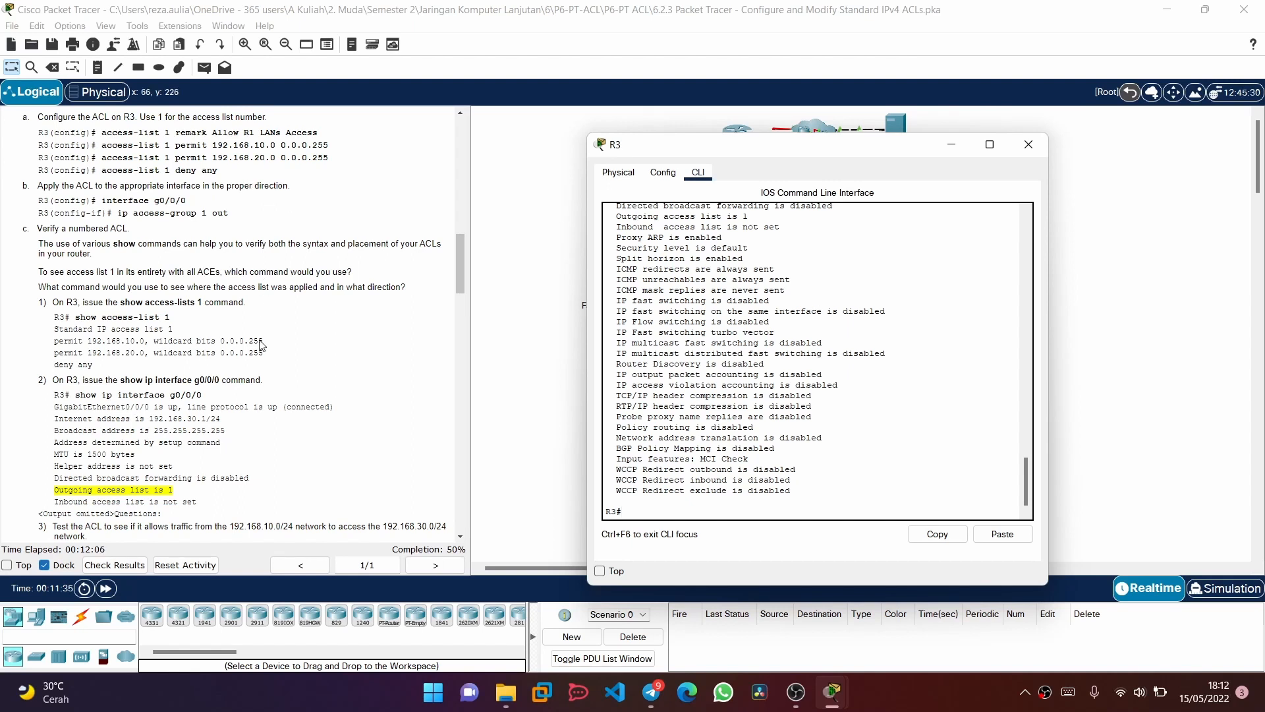
text(show access-lists 1)
key(Return)
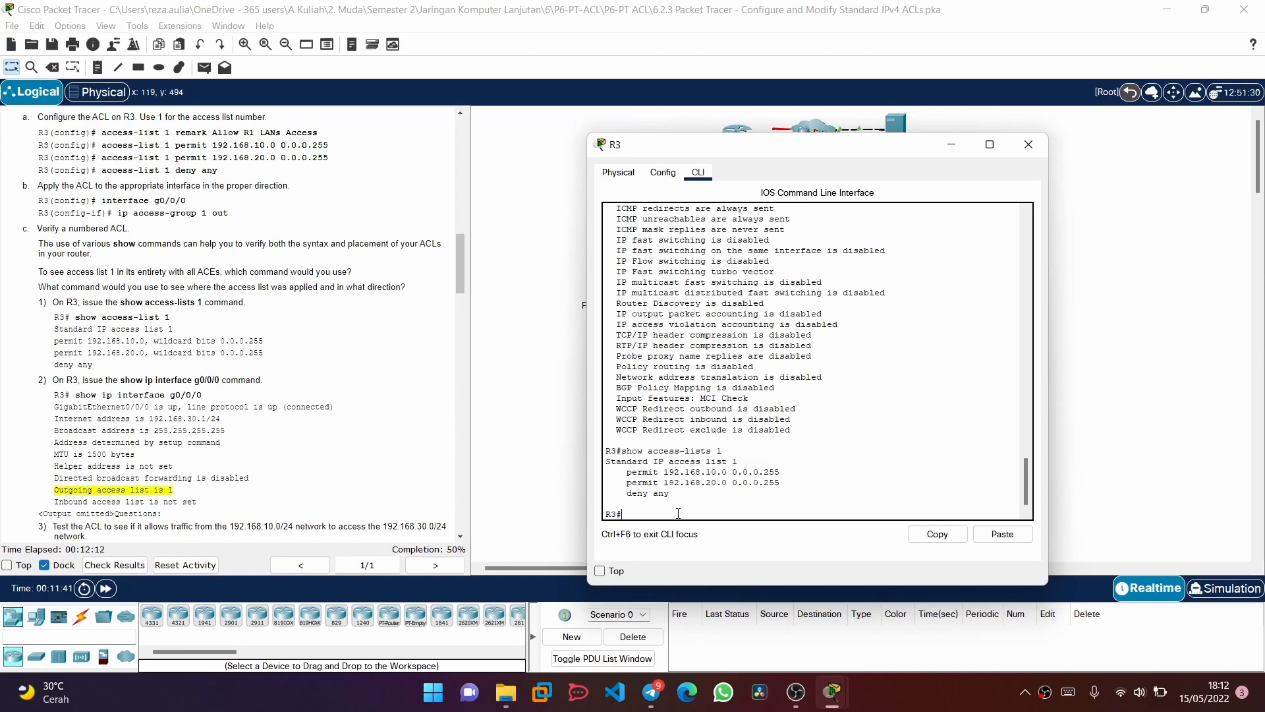
Read the remaining ACL 1 test instructions, minimize R3's window, and open R1's command line in privileged EXEC mode
scroll(321, 312, down, 3)
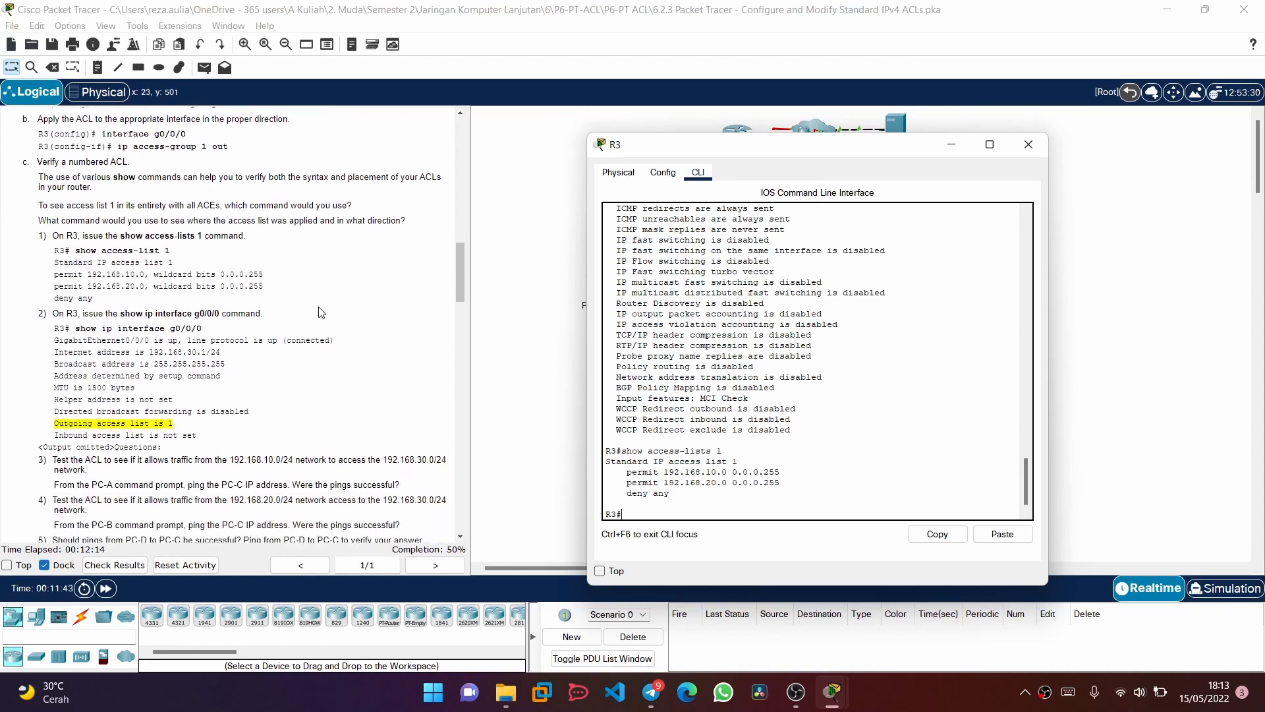
scroll(274, 349, up, 4)
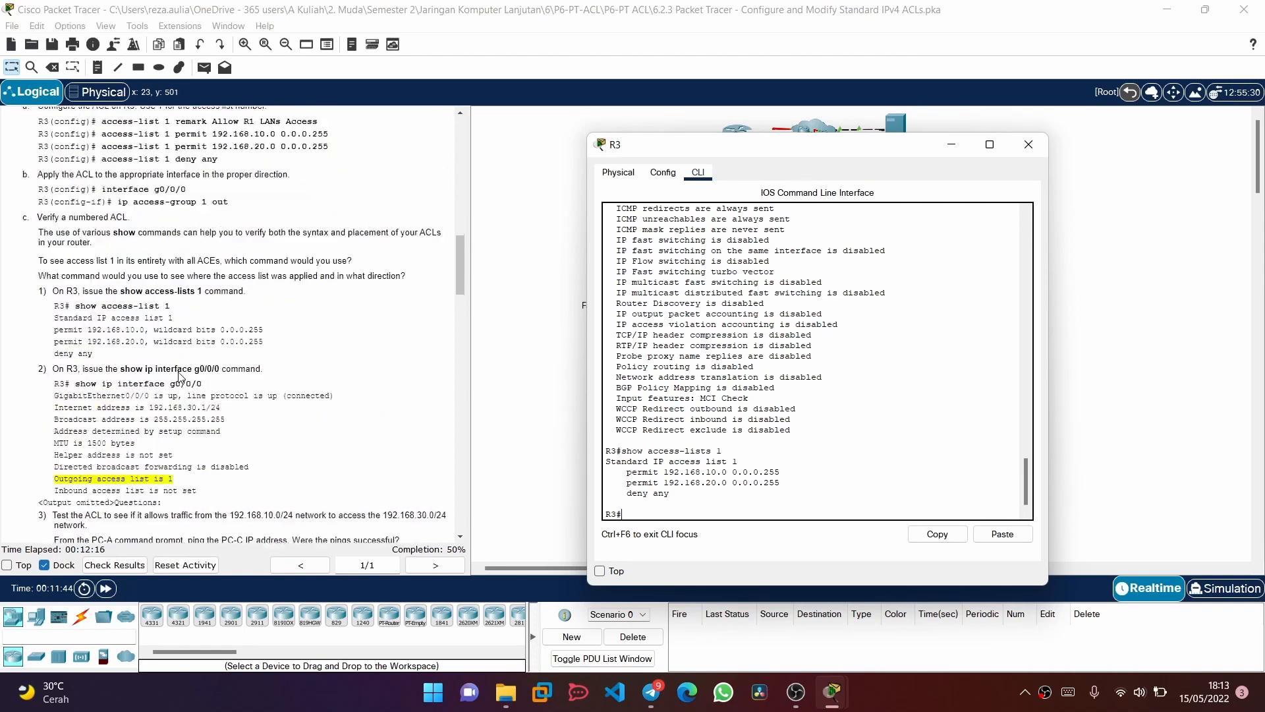
scroll(274, 348, down, 10)
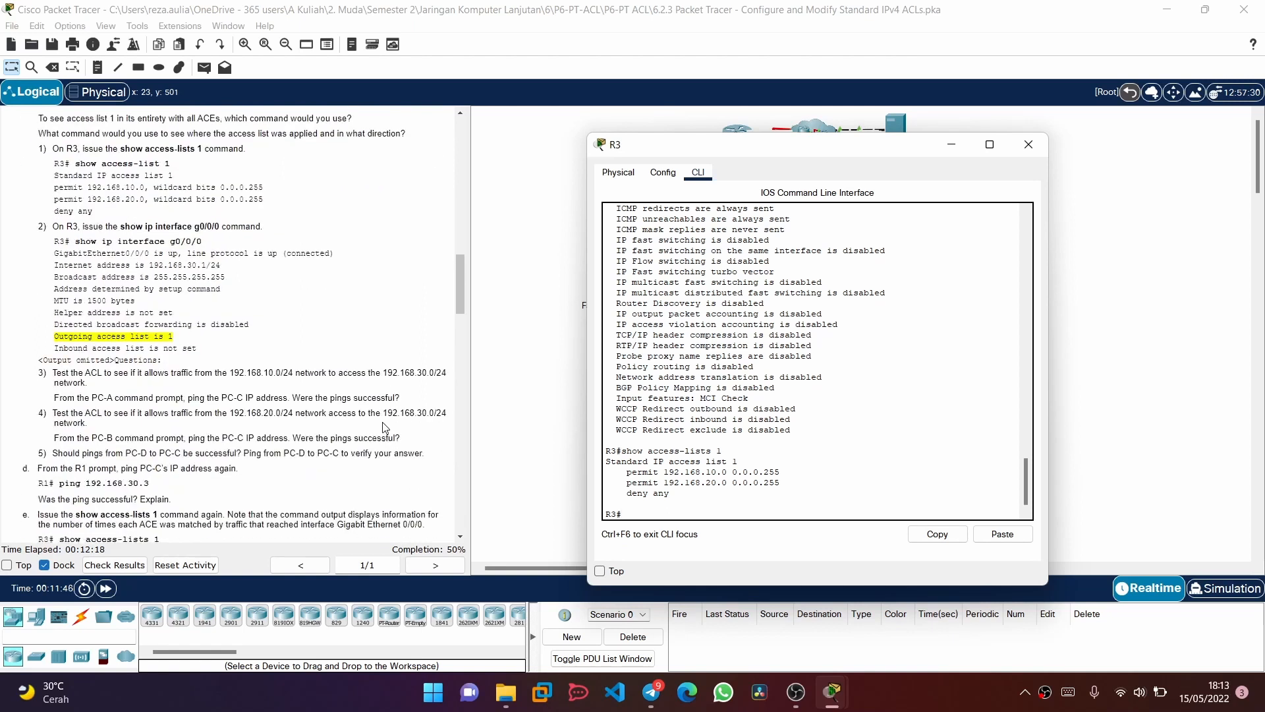
scroll(238, 347, down, 1)
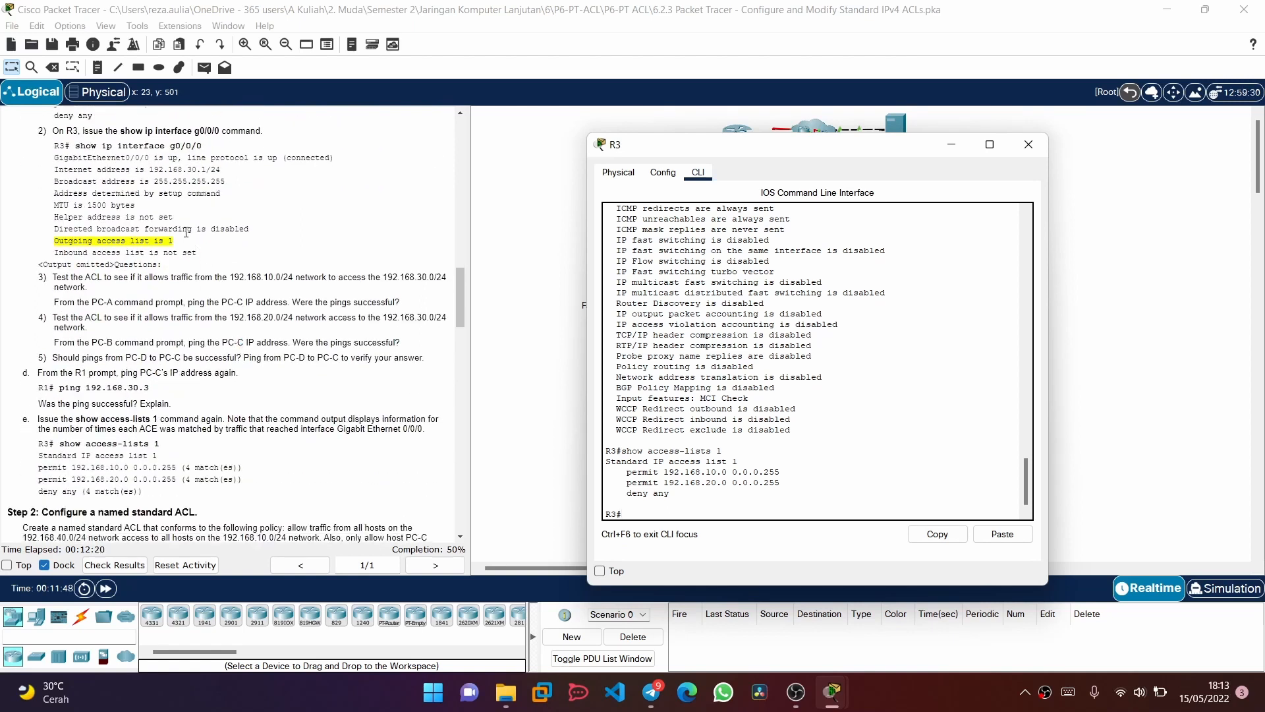
scroll(188, 171, down, 3)
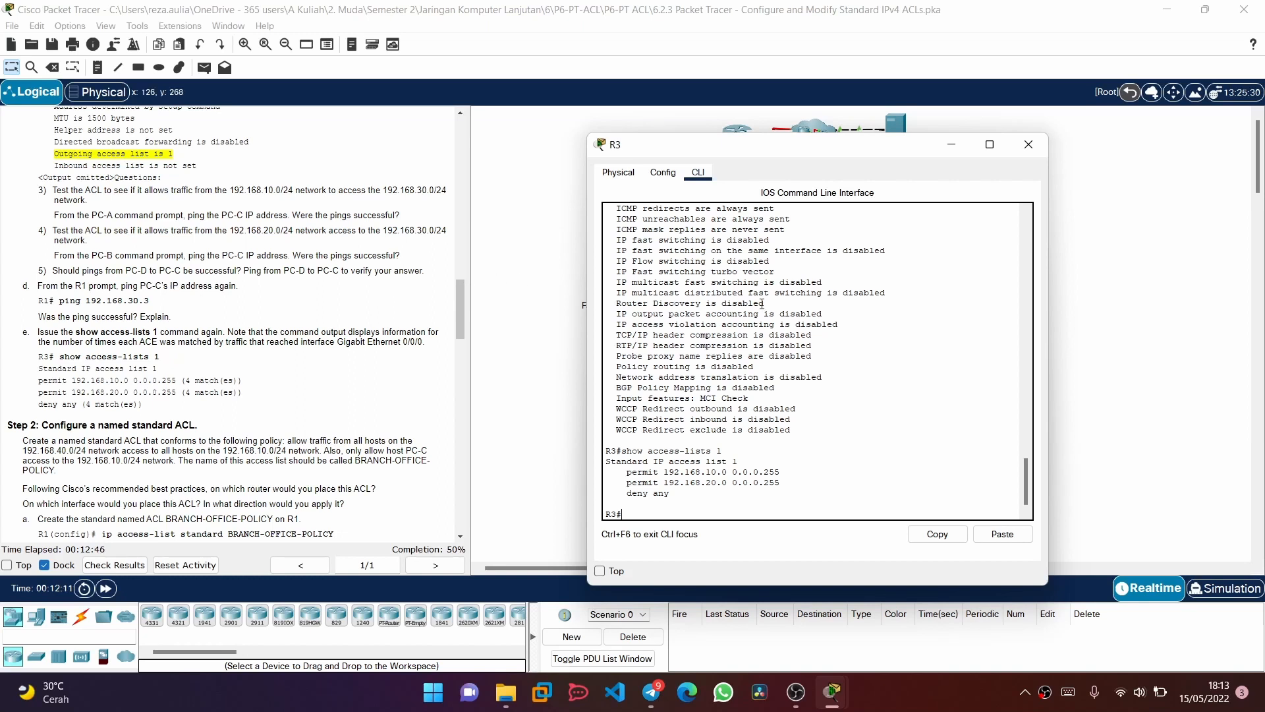
click(952, 146)
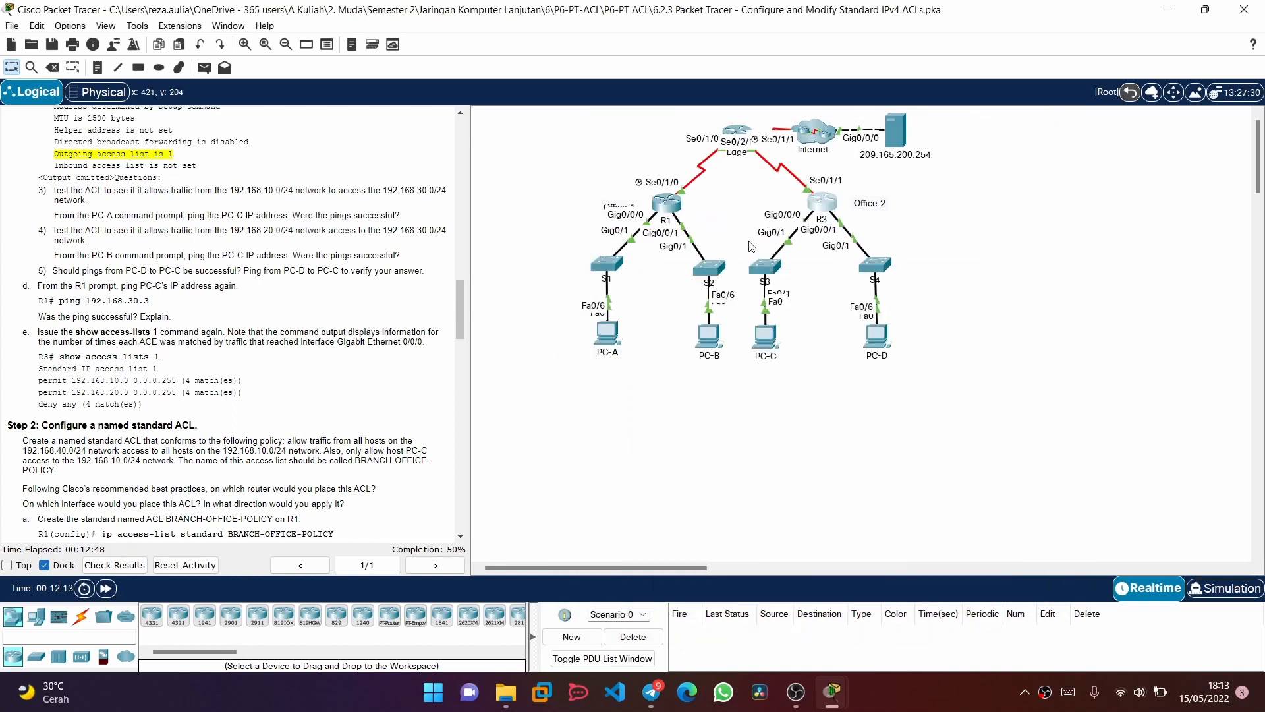
click(665, 205)
click(514, 138)
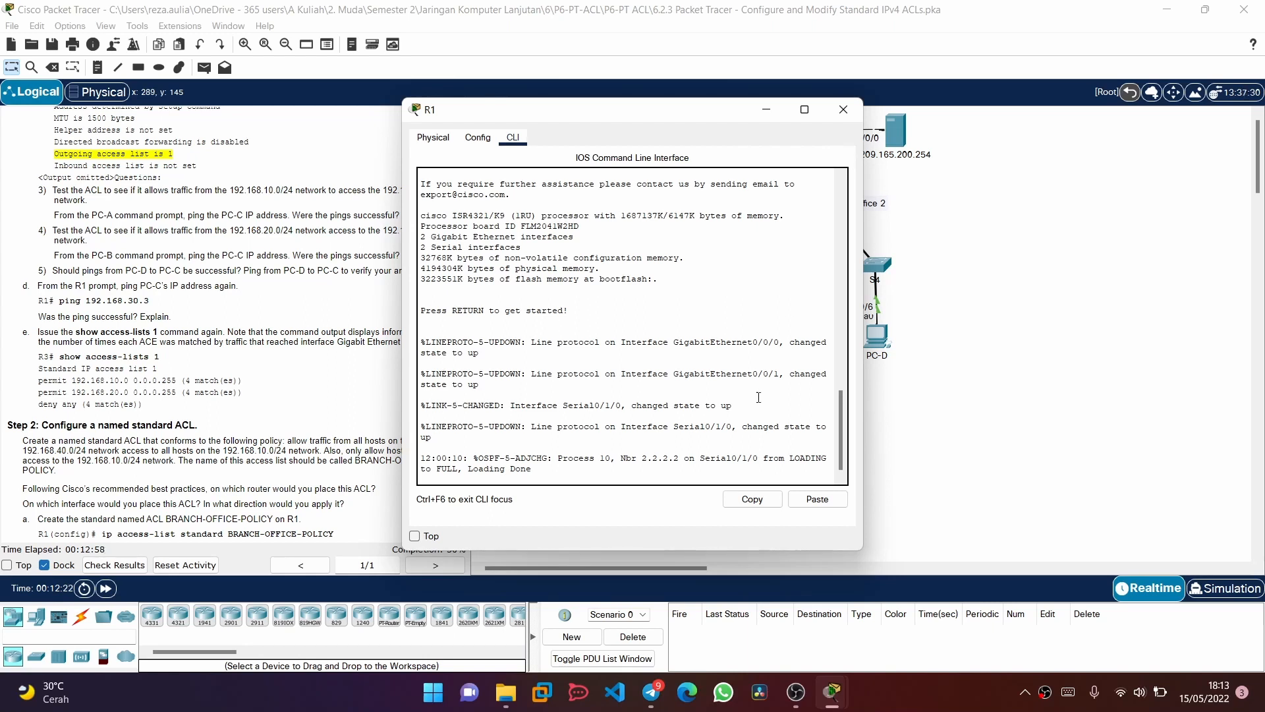
key(Return)
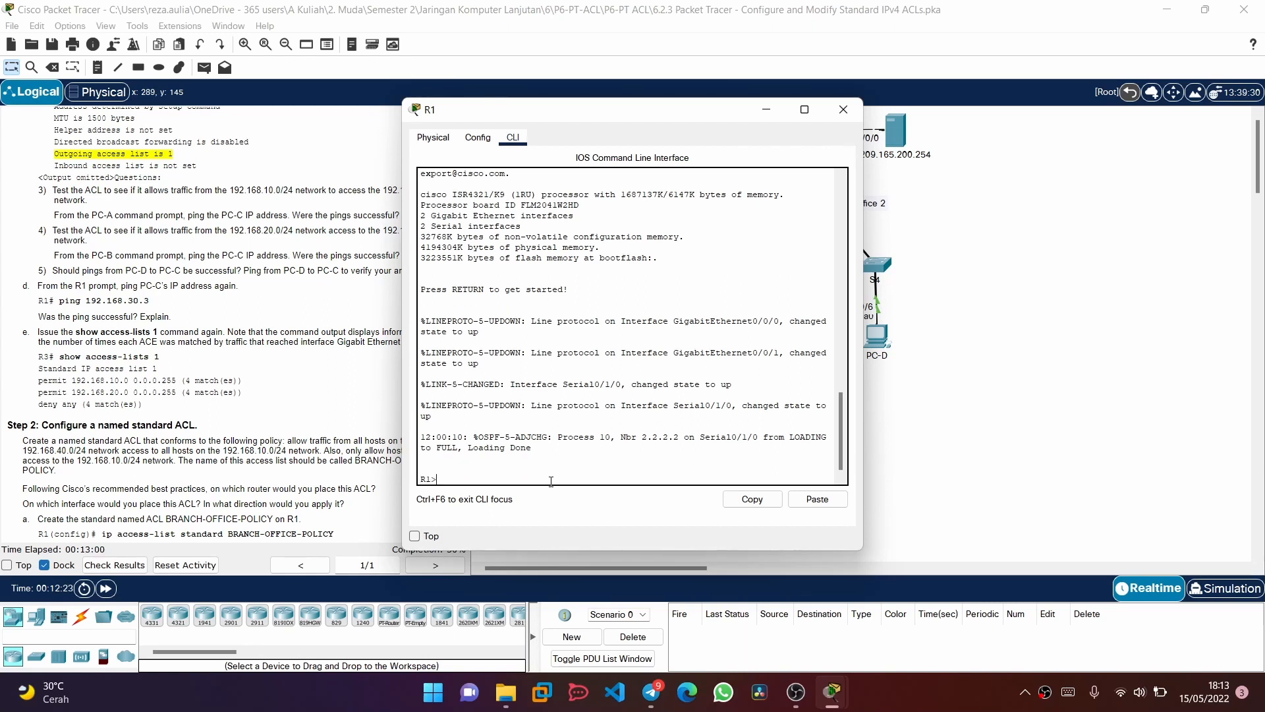
text(ena)
key(Return)
Ping PC-C at 192.168.30.3 from R1
text(pi)
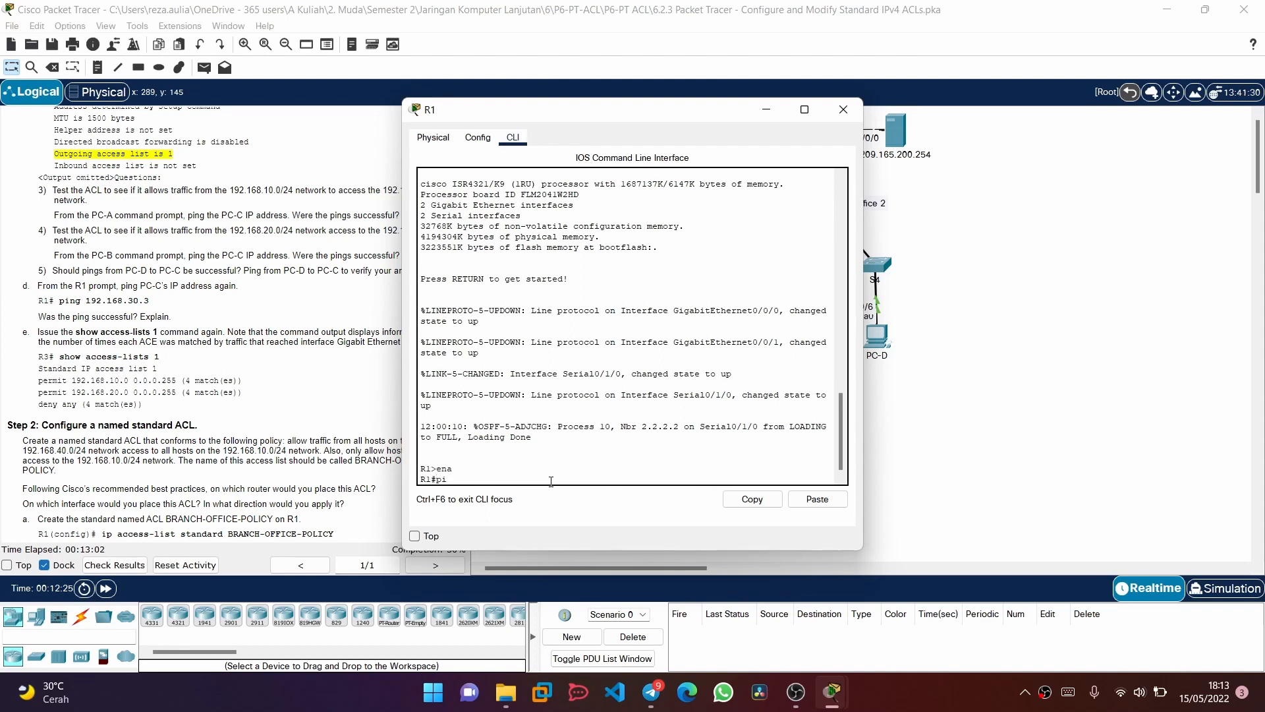
text(ng )
text(18)
text(92)
text(.168)
text(.)
text(30)
text(.3)
key(Return)
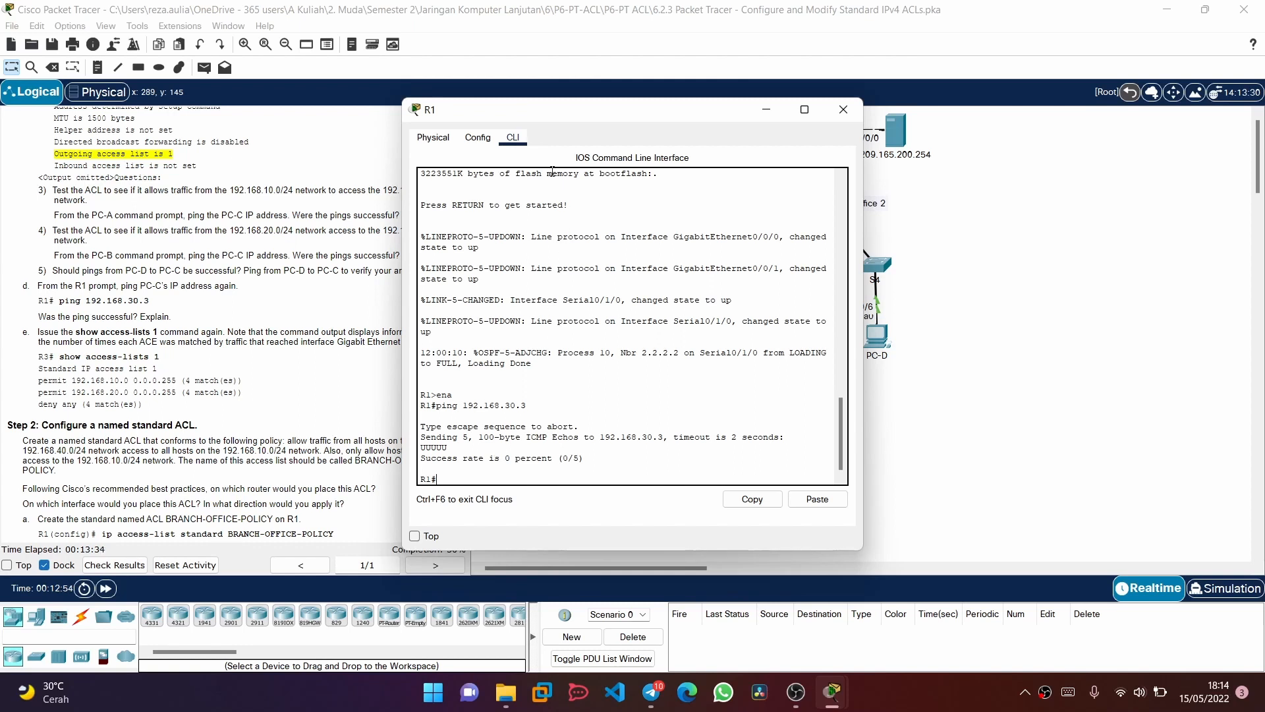
Move R1's window clear of the instructions and check PC-C's IP address in the addressing table
drag(511, 116, 643, 107)
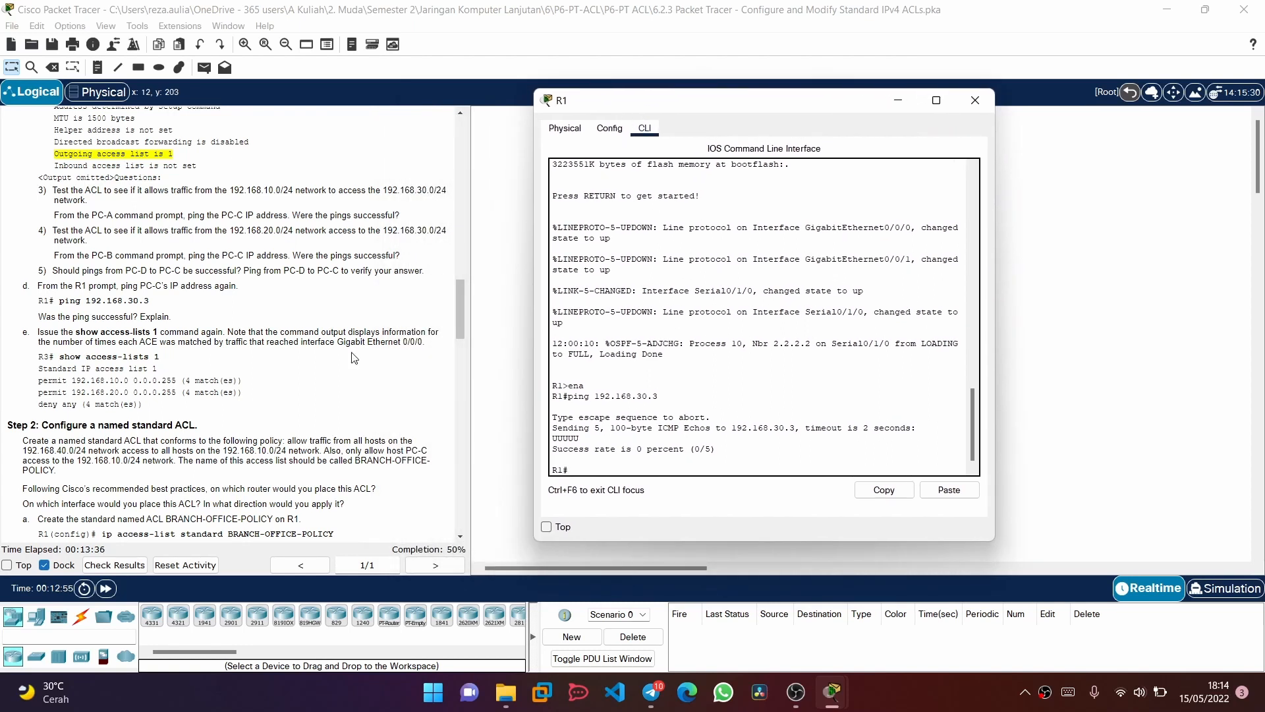
scroll(313, 329, up, 15)
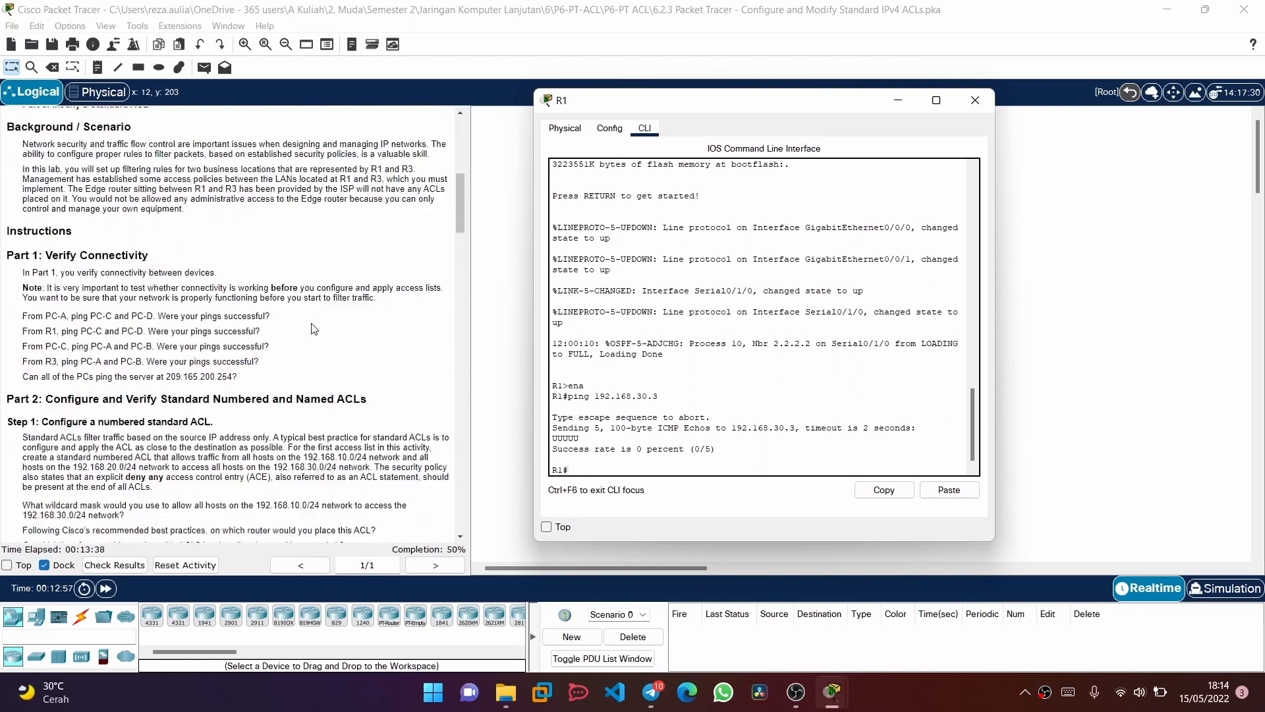
scroll(314, 329, up, 10)
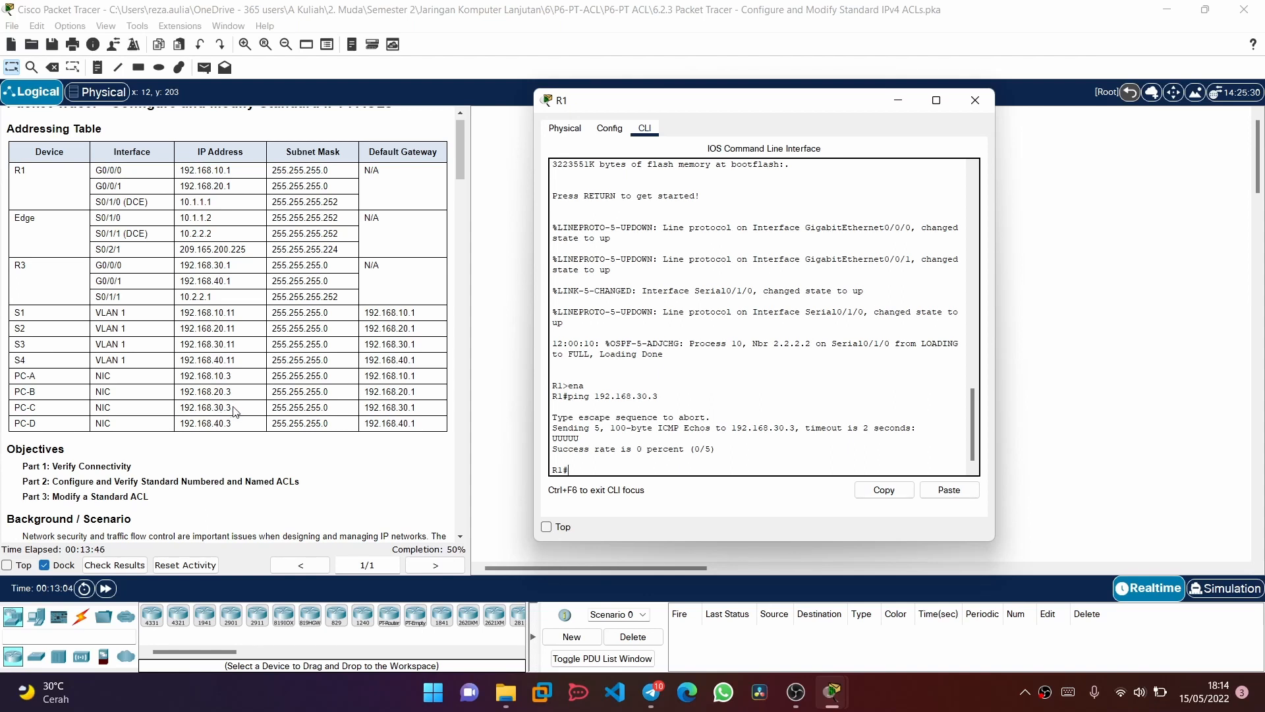
Review the instructions for testing ACL 1 with pings and for configuring and verifying the named ACL BRANCH-OFFICE-POLICY on R1
scroll(235, 412, down, 15)
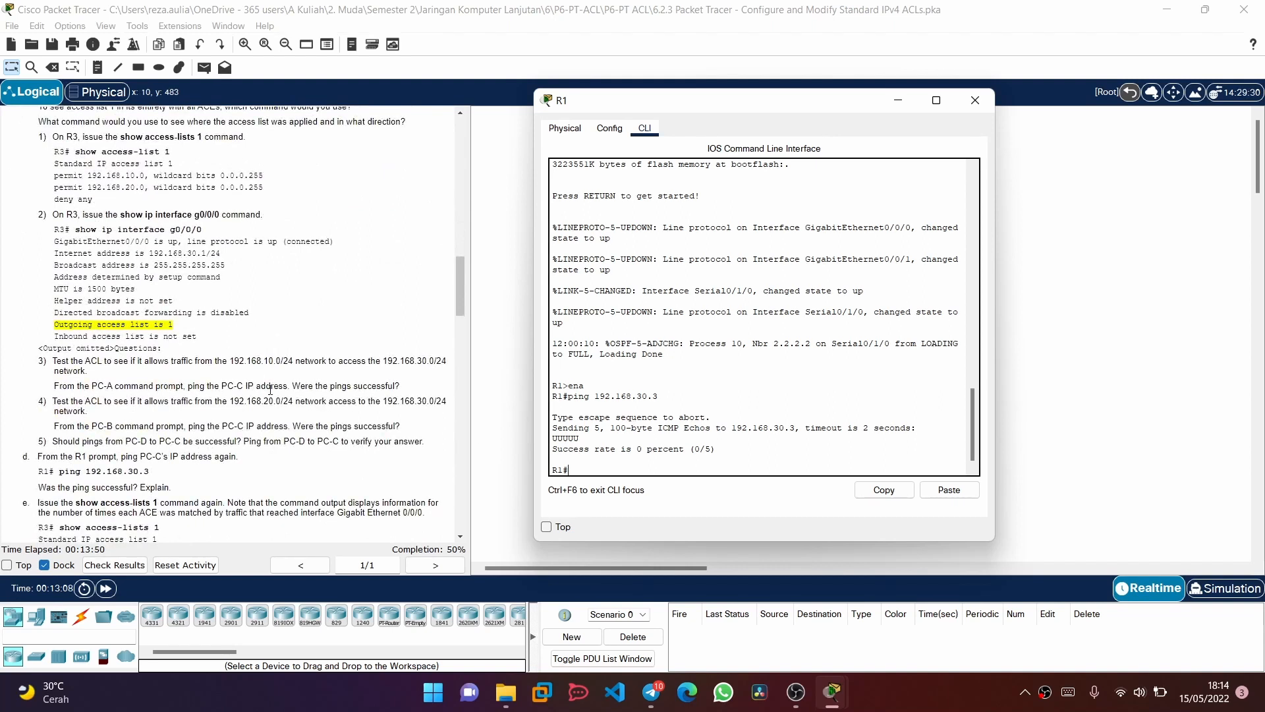
scroll(270, 389, down, 10)
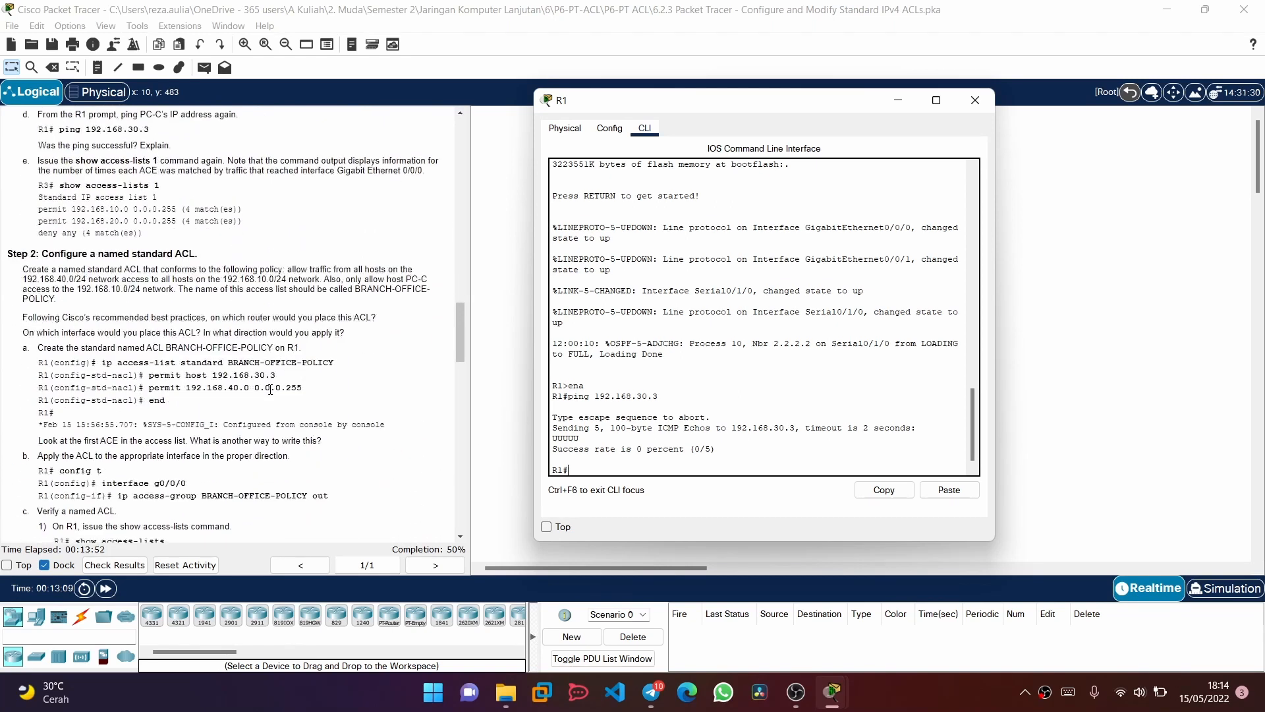
scroll(270, 389, down, 4)
scroll(270, 389, down, 3)
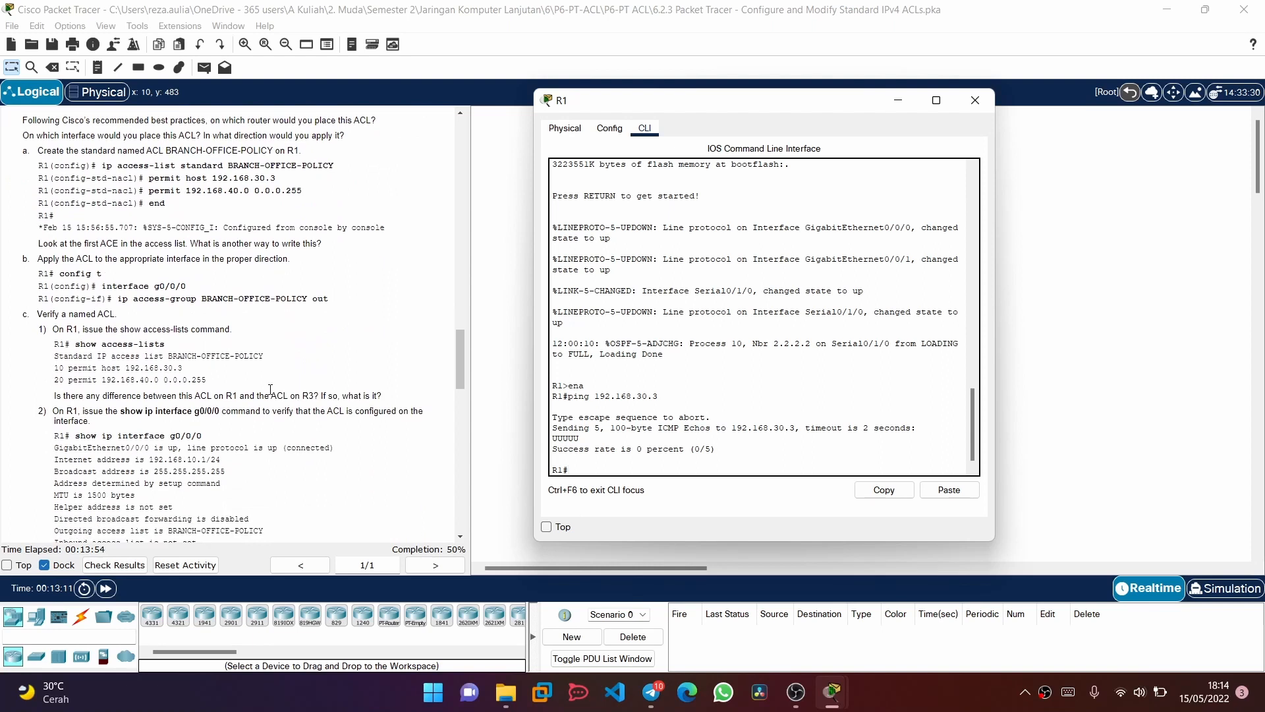
scroll(270, 389, down, 5)
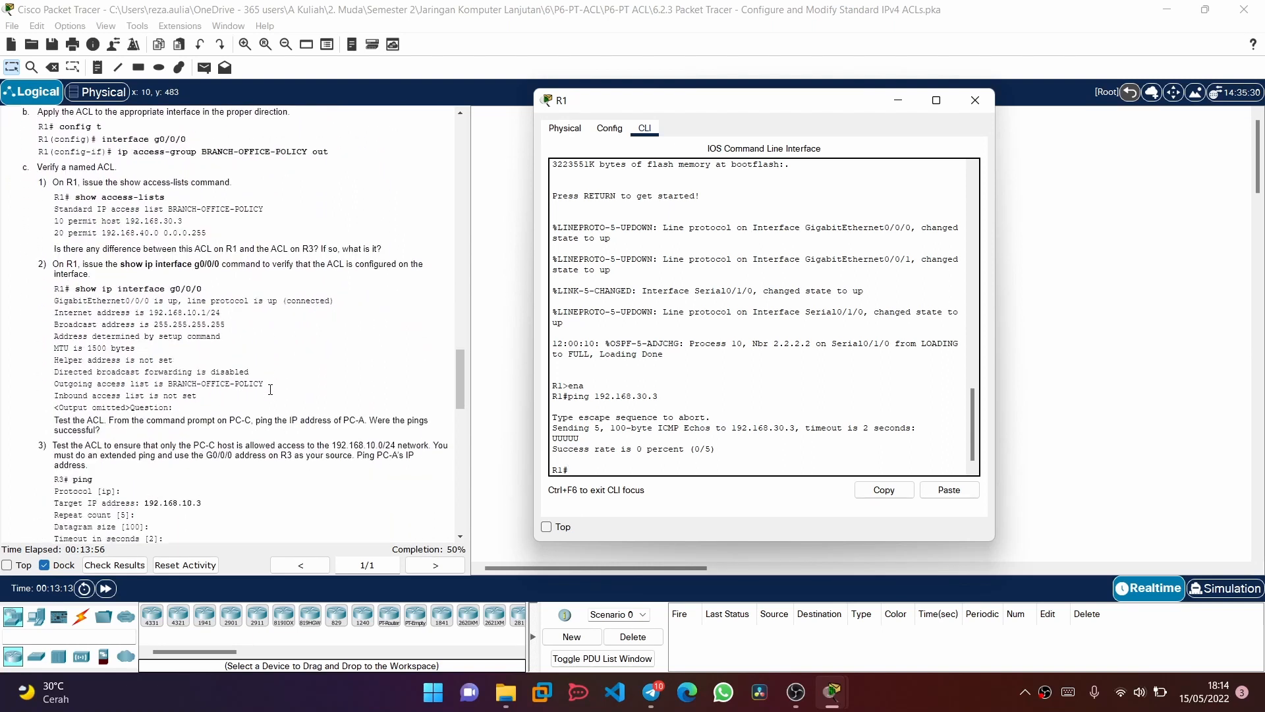
scroll(271, 390, up, 7)
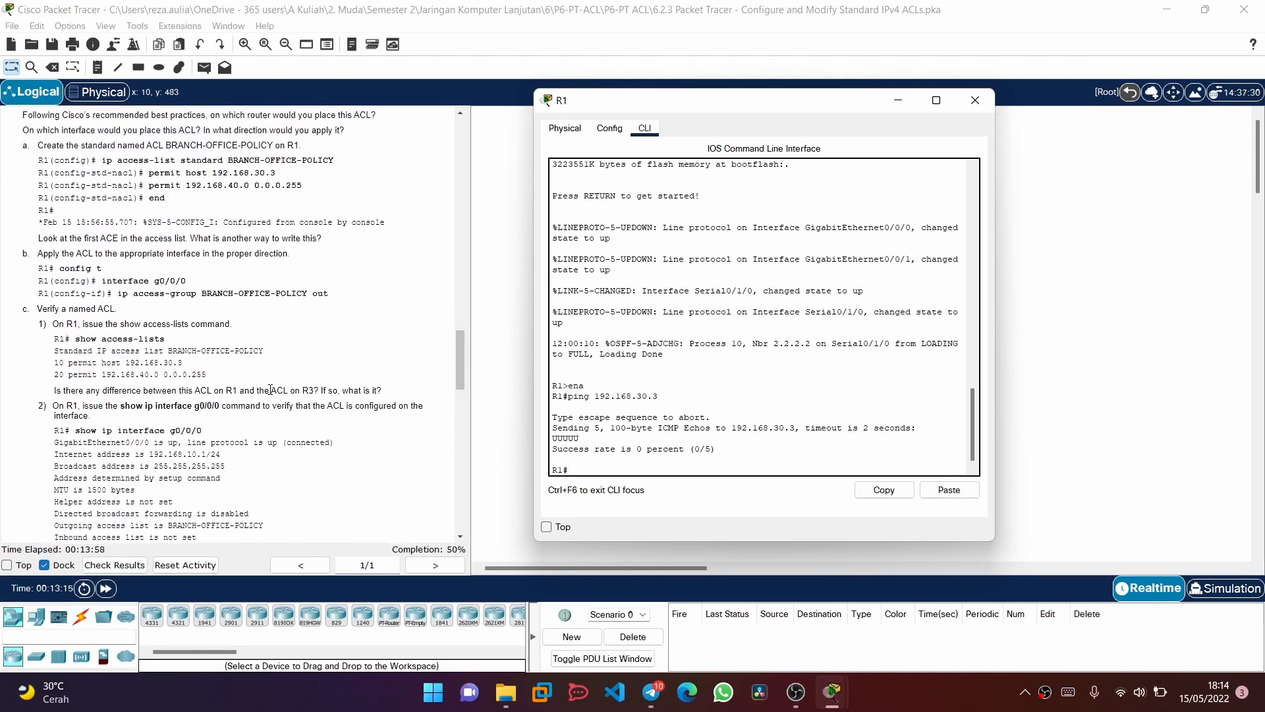
scroll(270, 389, down, 2)
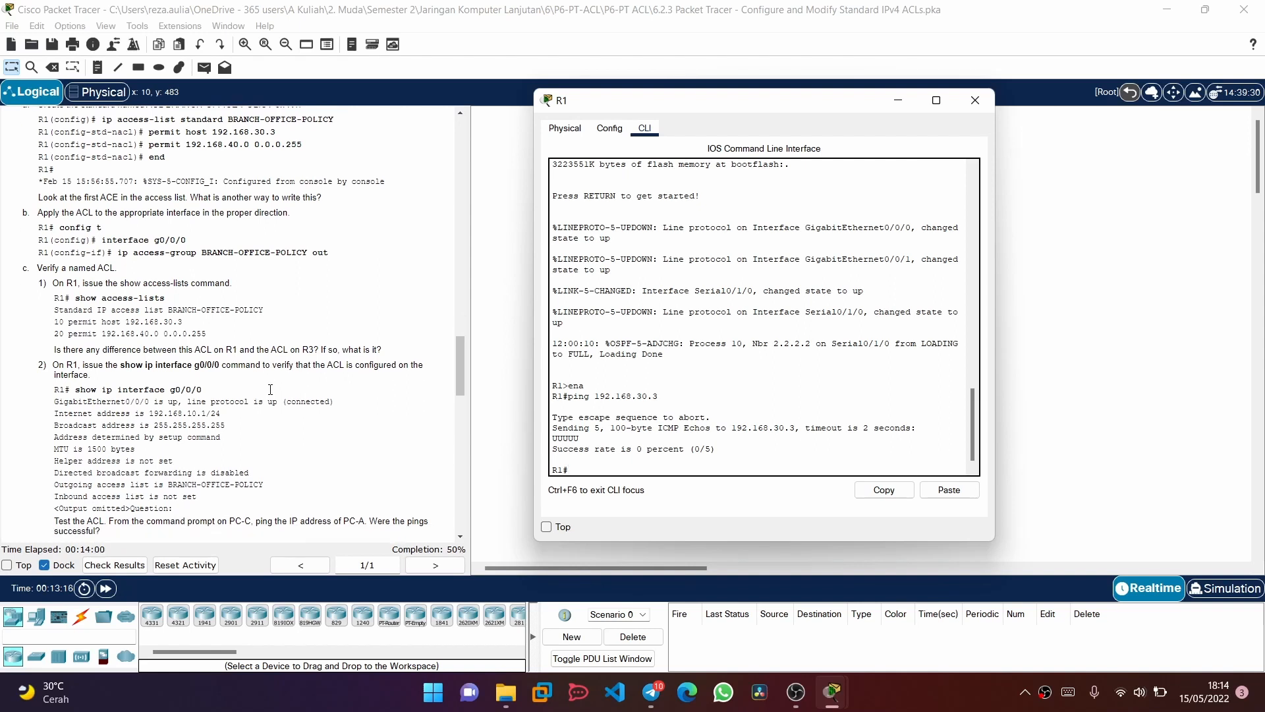
scroll(270, 389, up, 10)
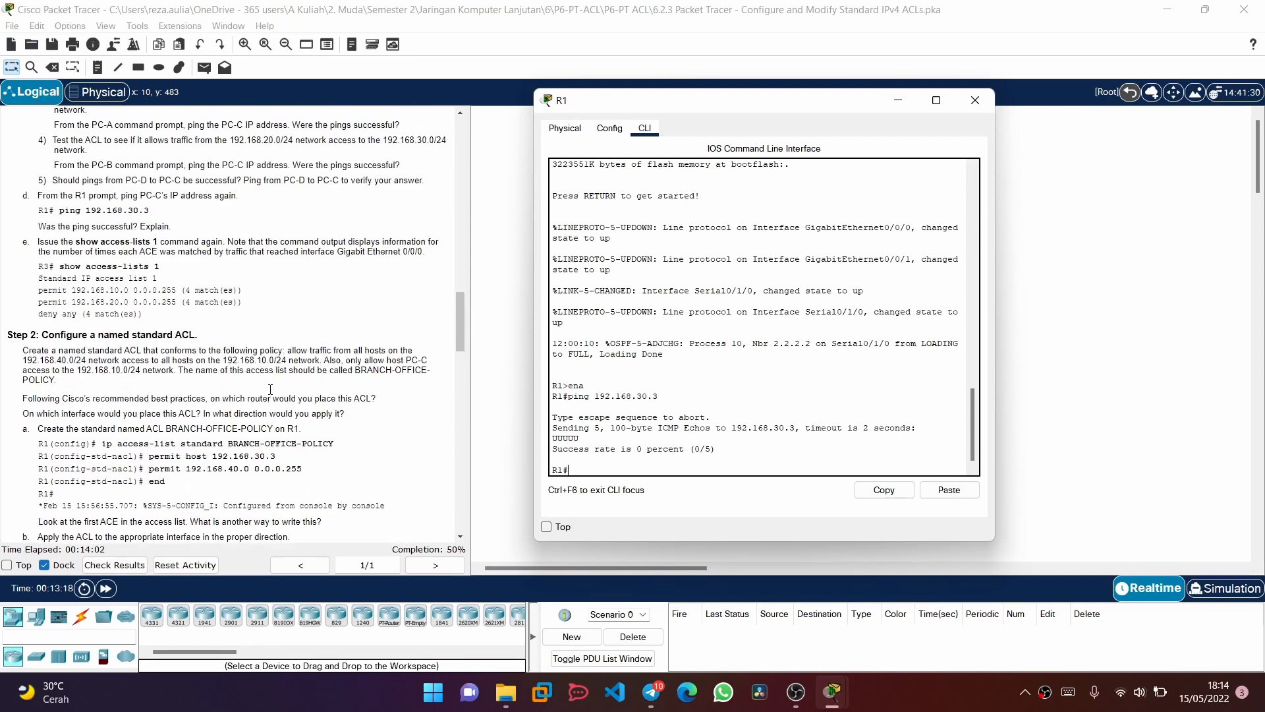
scroll(270, 389, up, 7)
scroll(271, 389, down, 1)
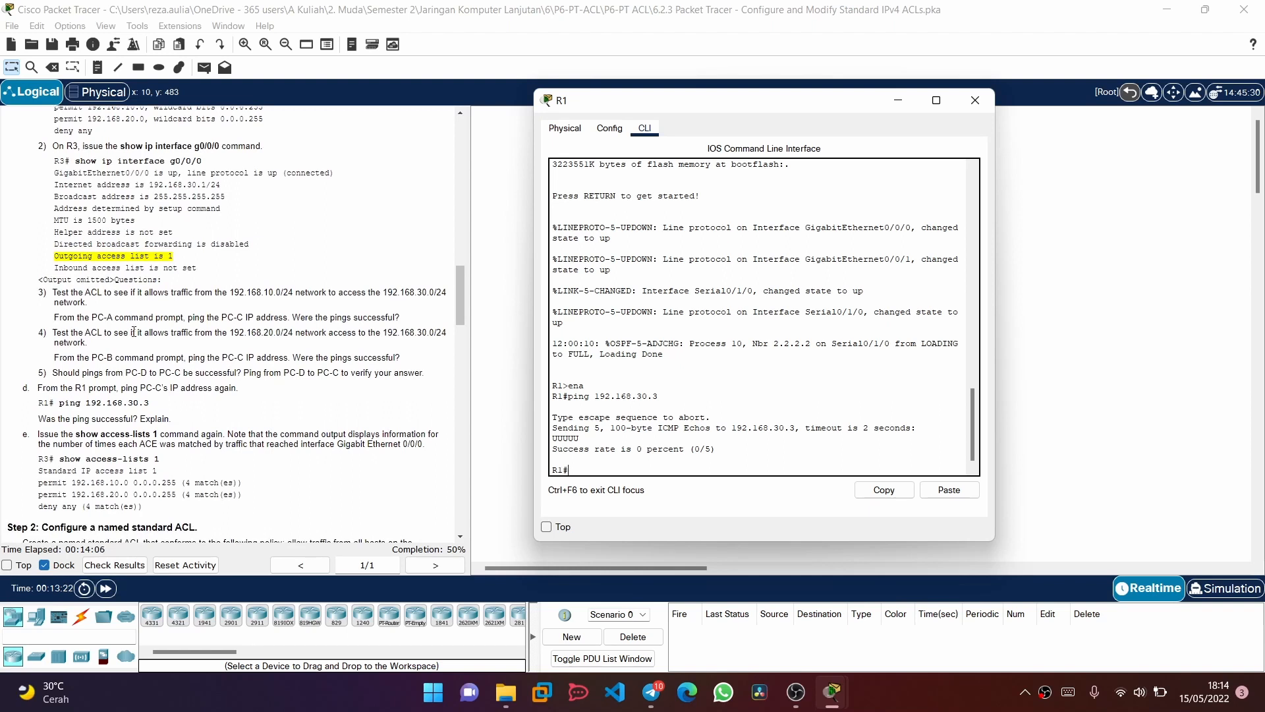
scroll(133, 332, up, 6)
scroll(134, 331, down, 3)
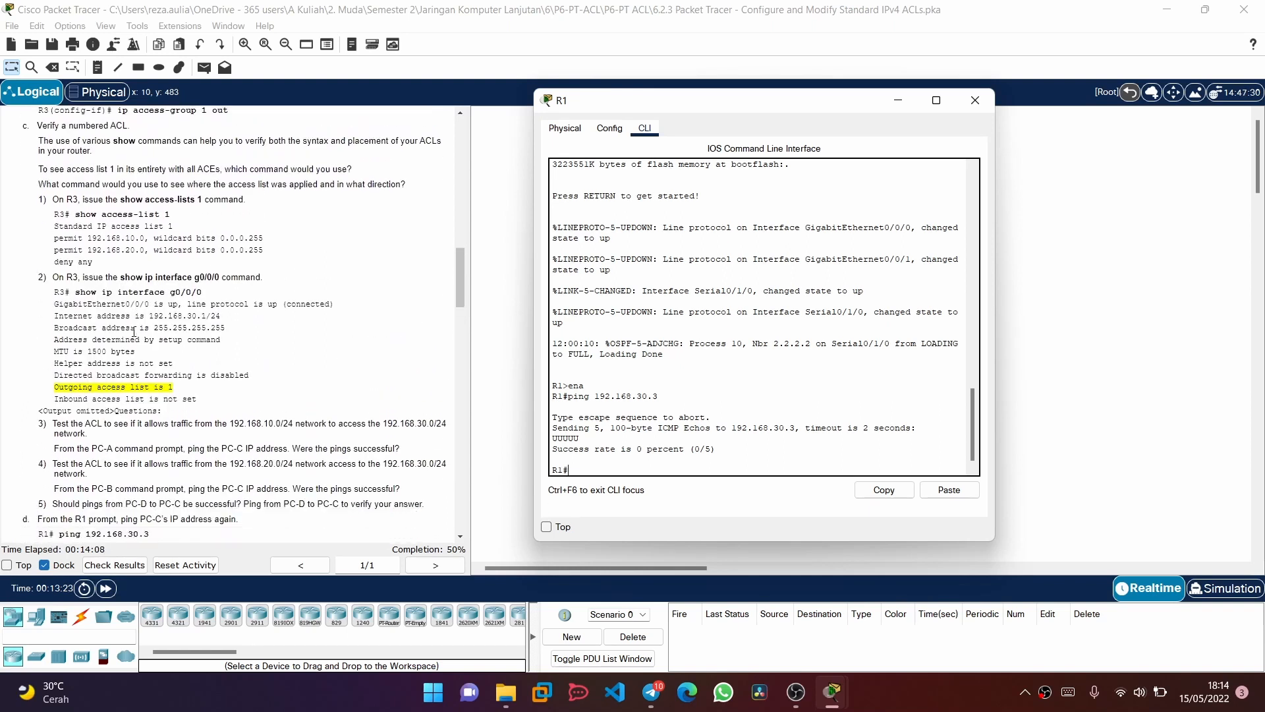
scroll(134, 331, down, 1)
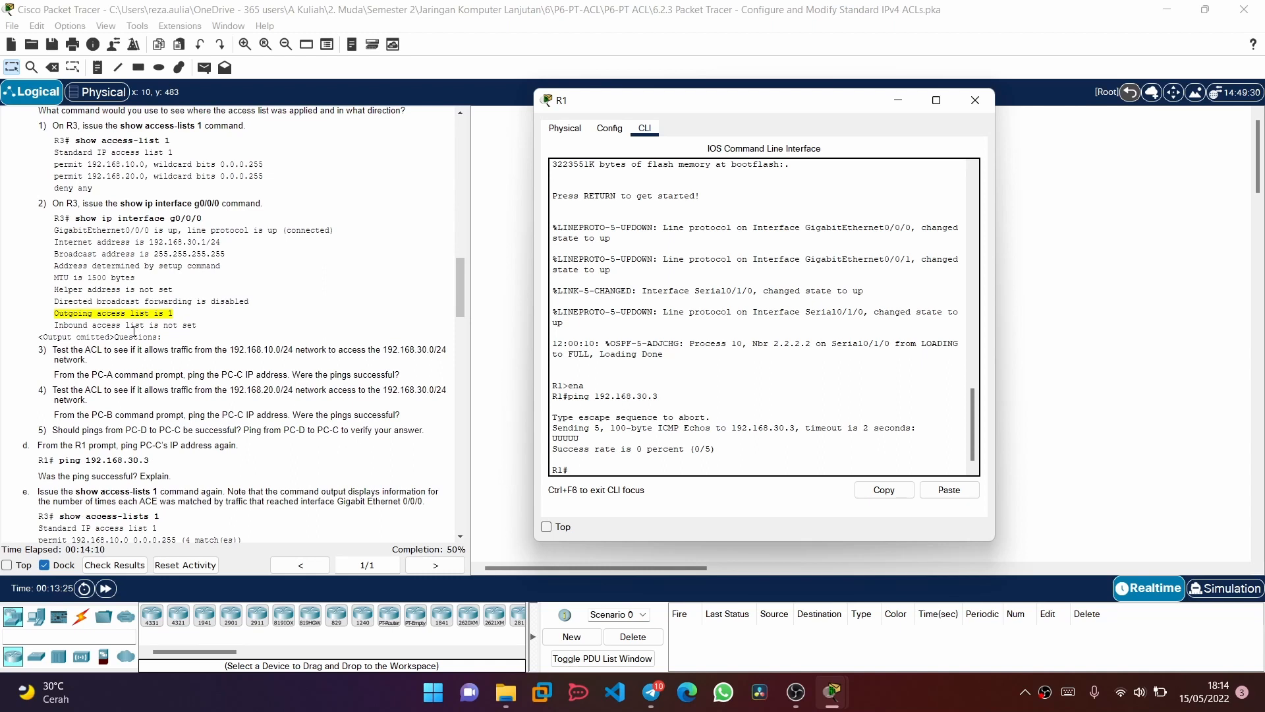
Reread the instructions for the PC-A ping test, close R1's window and open PC-A's Command Prompt
scroll(134, 332, down, 1)
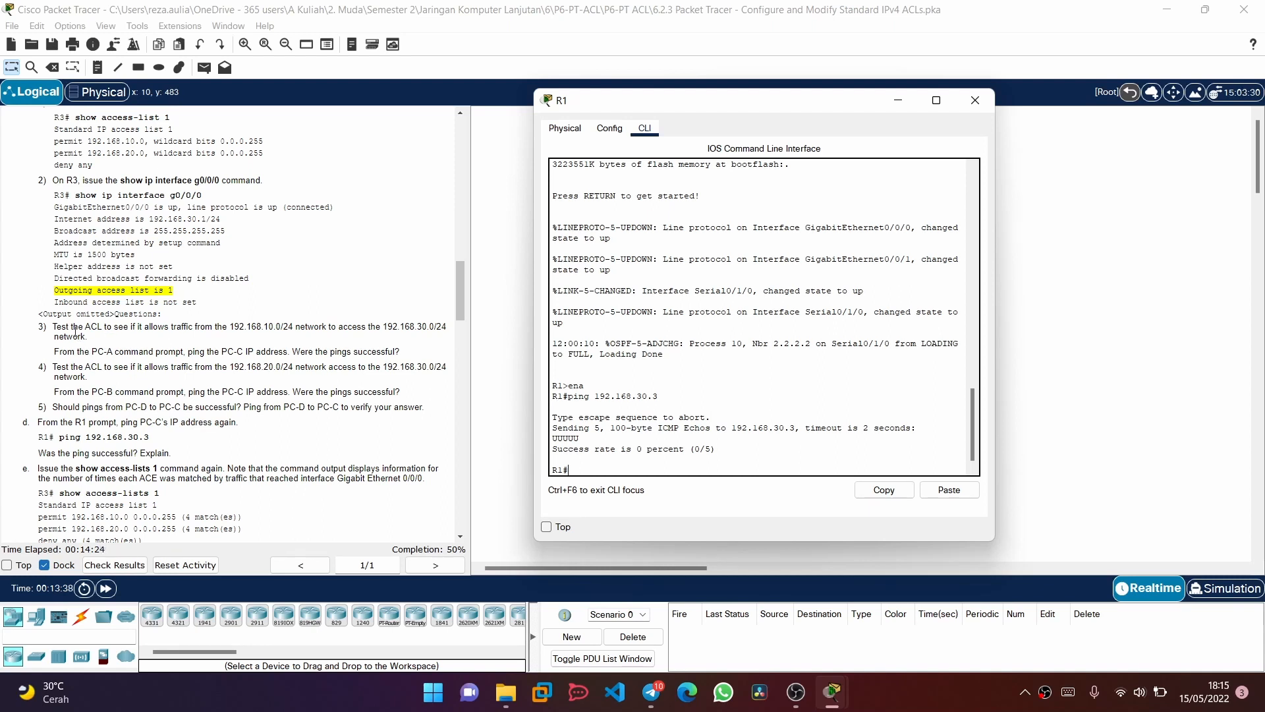
scroll(74, 330, up, 1)
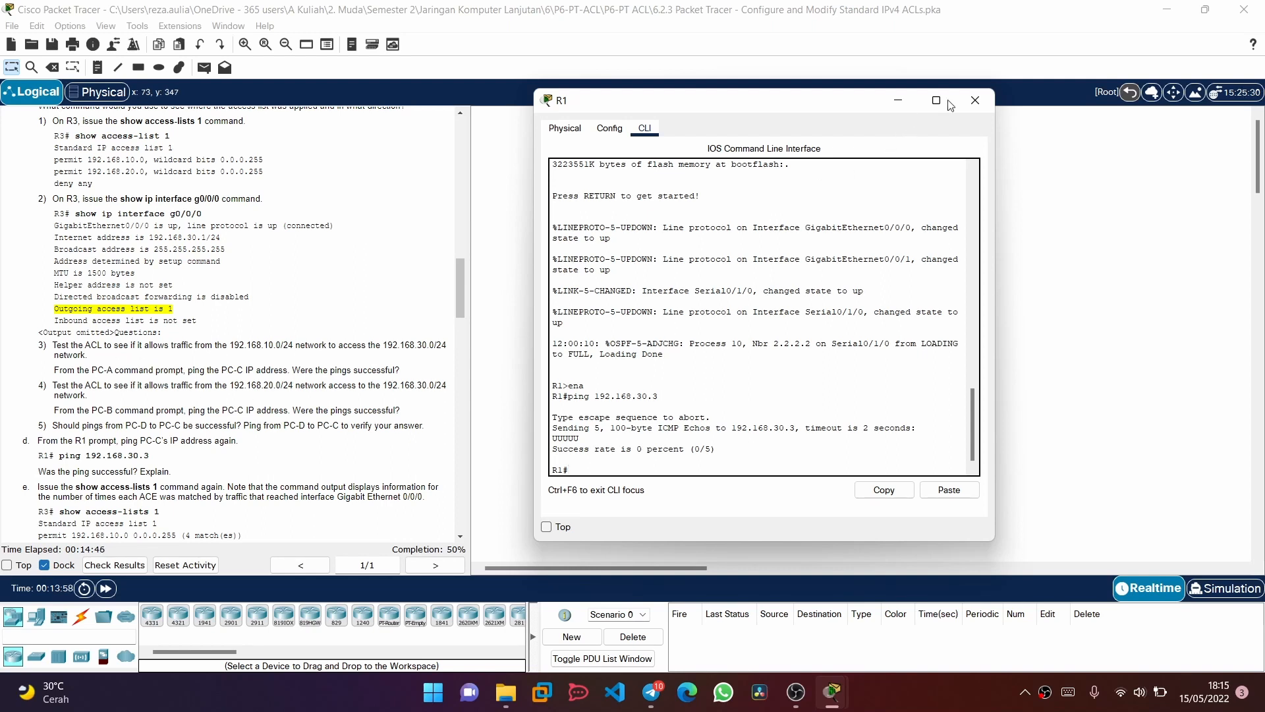
click(975, 100)
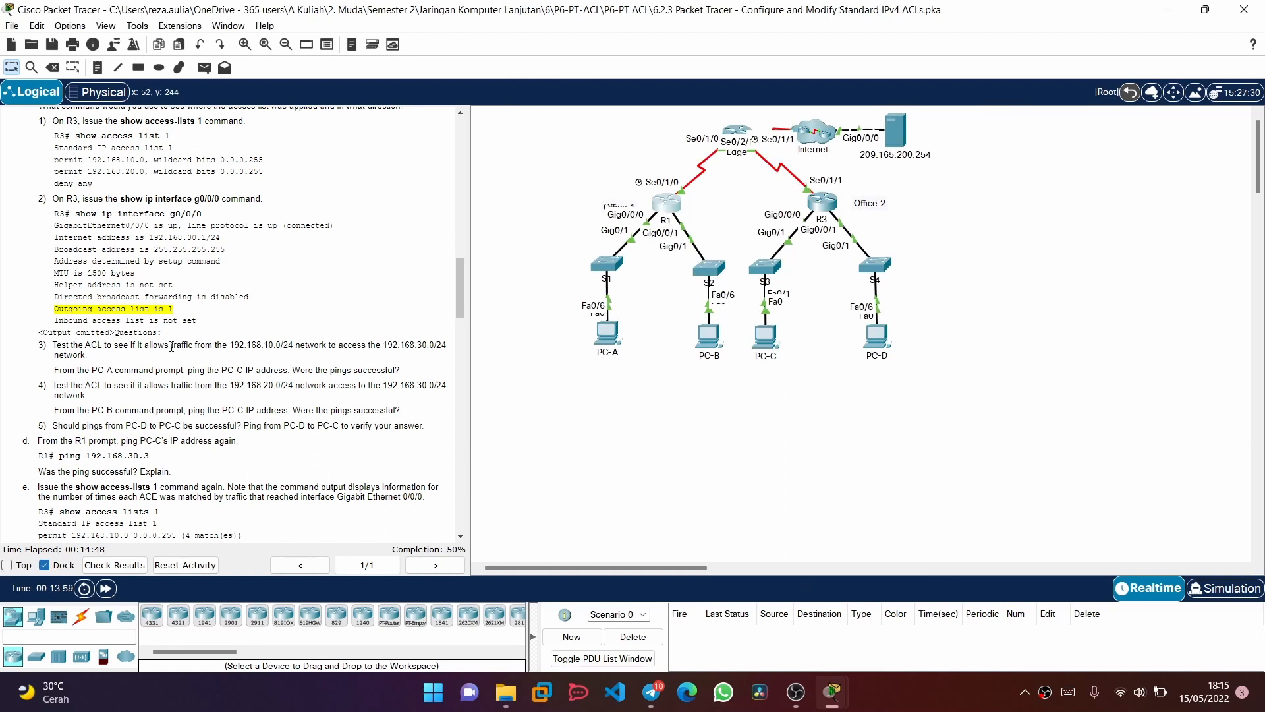
click(607, 337)
drag(542, 114, 631, 114)
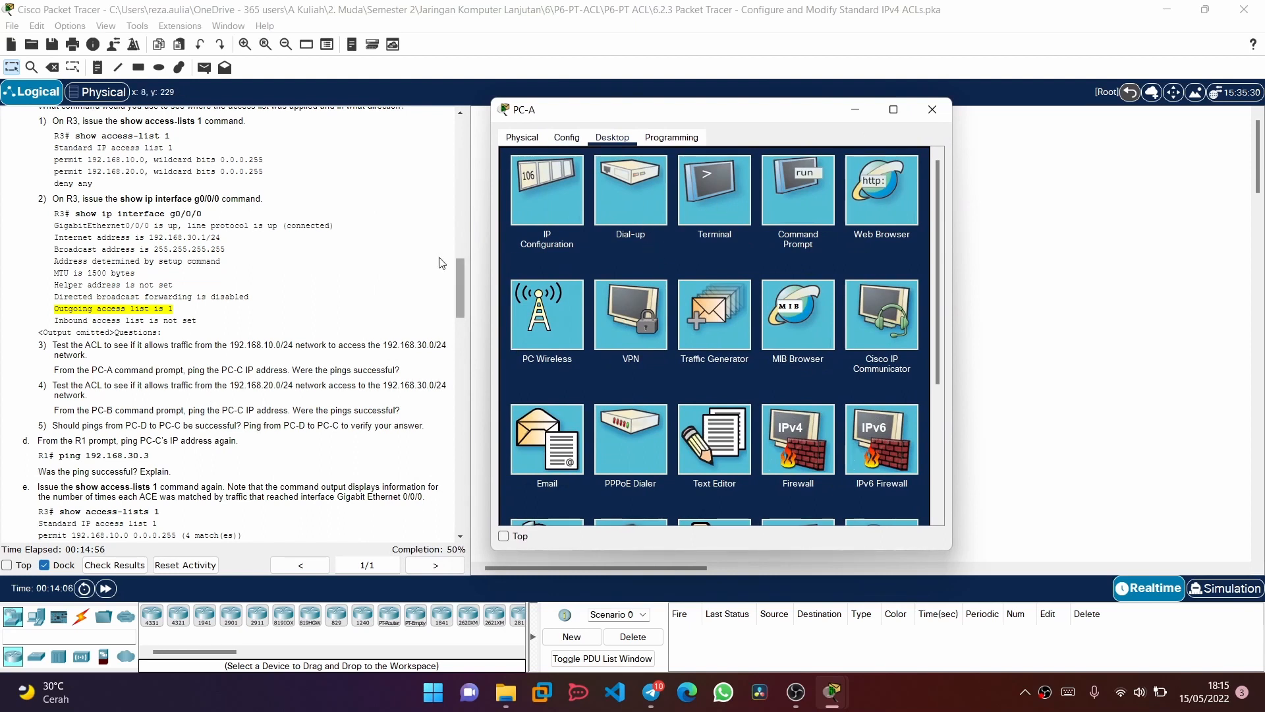
click(793, 197)
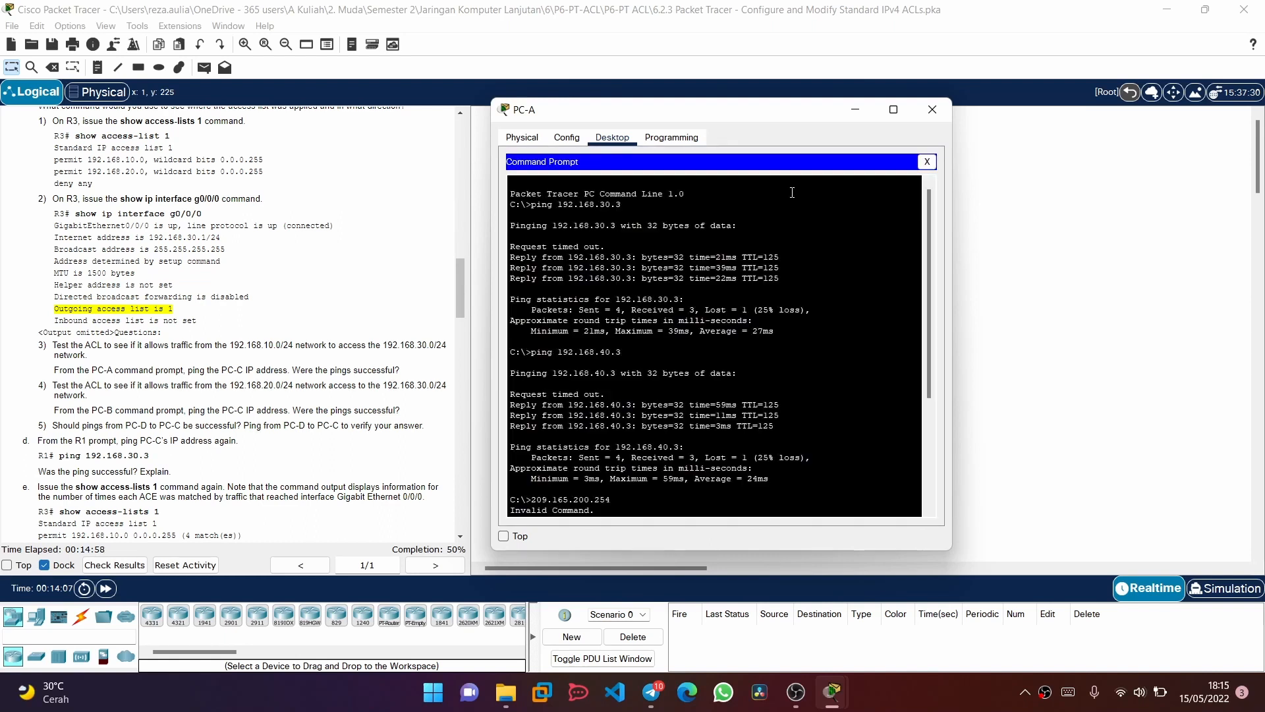
scroll(705, 485, down, 5)
Ping PC-C at 192.168.30.3 from PC-A
text(ping)
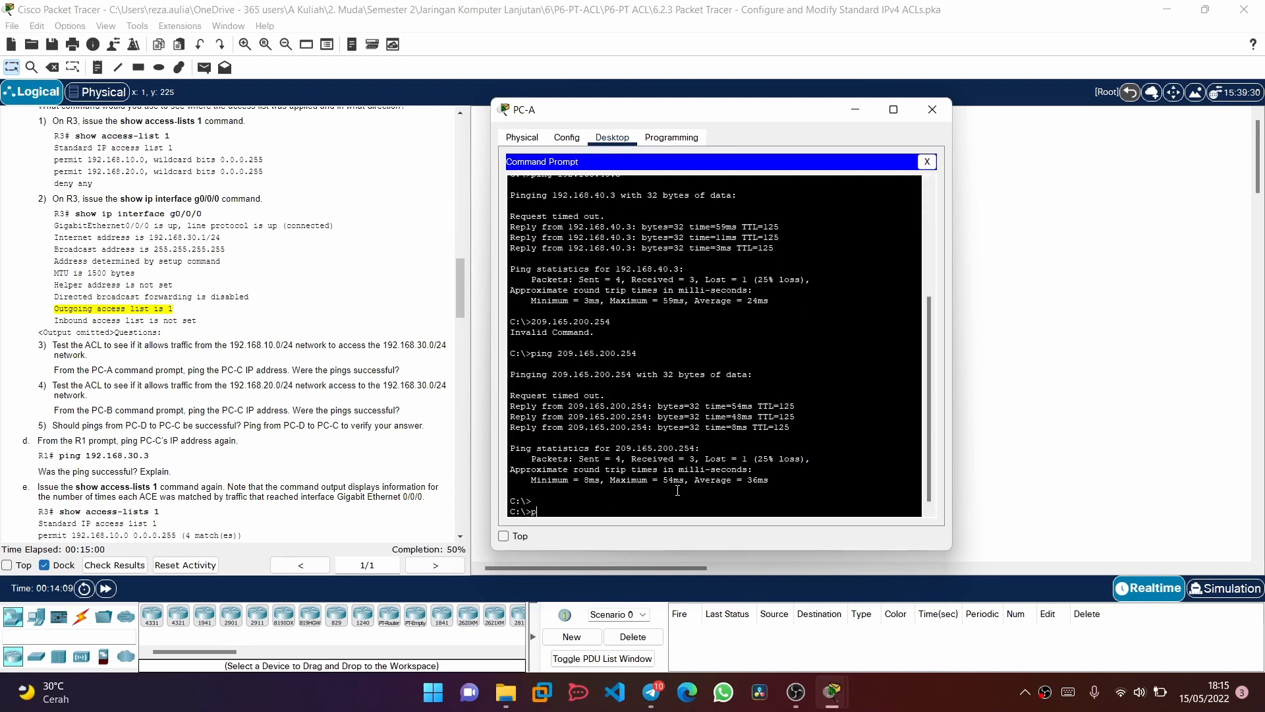
text( 209.165.200.254)
key(Up)
key(Up)
key(Up)
key(Left)
key(Left)
key(Left)
key(BackSpace)
text(30)
key(Delete)
key(Return)
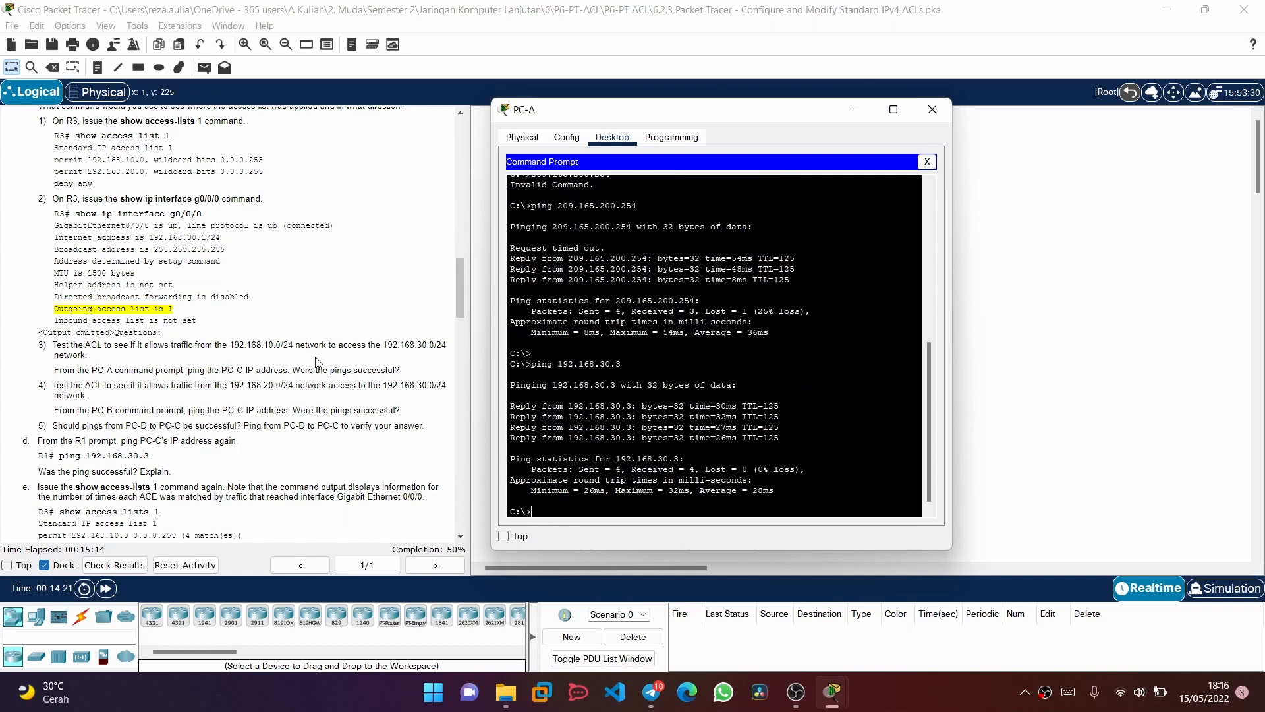
Minimize PC-A's window and open PC-B's Command Prompt for the 192.168.20.0/24 network test
scroll(134, 396, down, 1)
scroll(134, 395, down, 1)
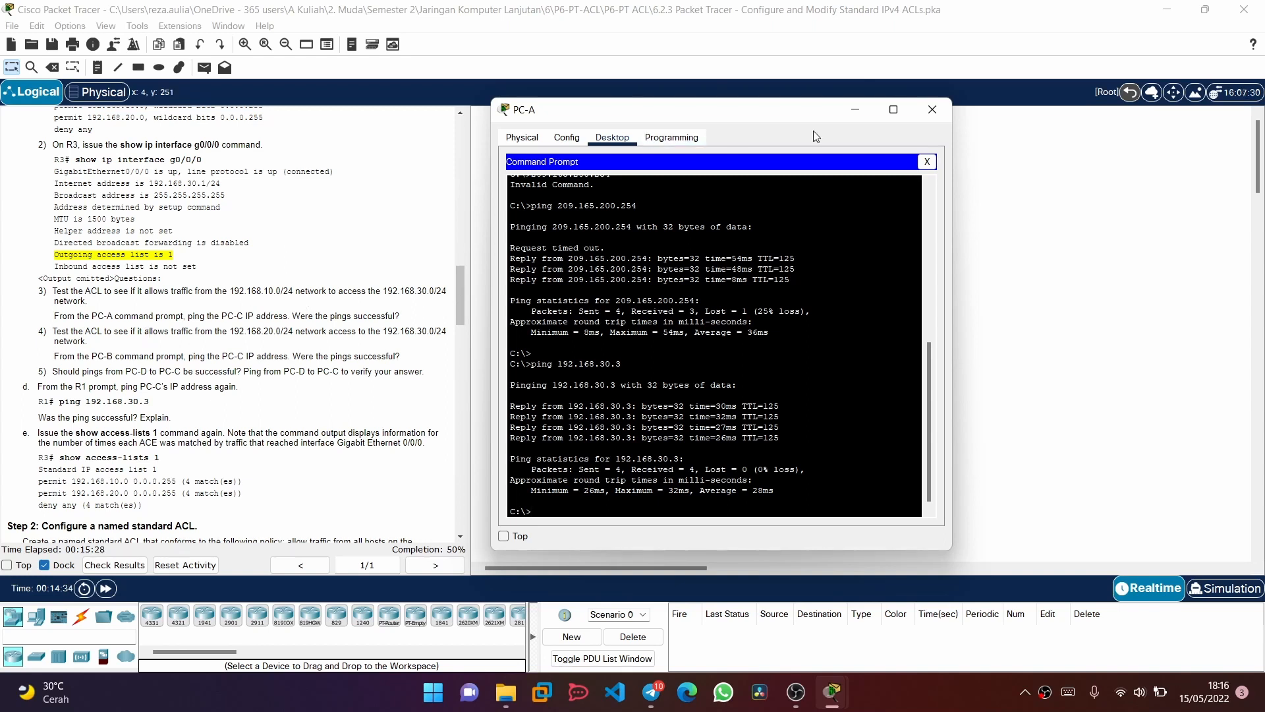
click(857, 110)
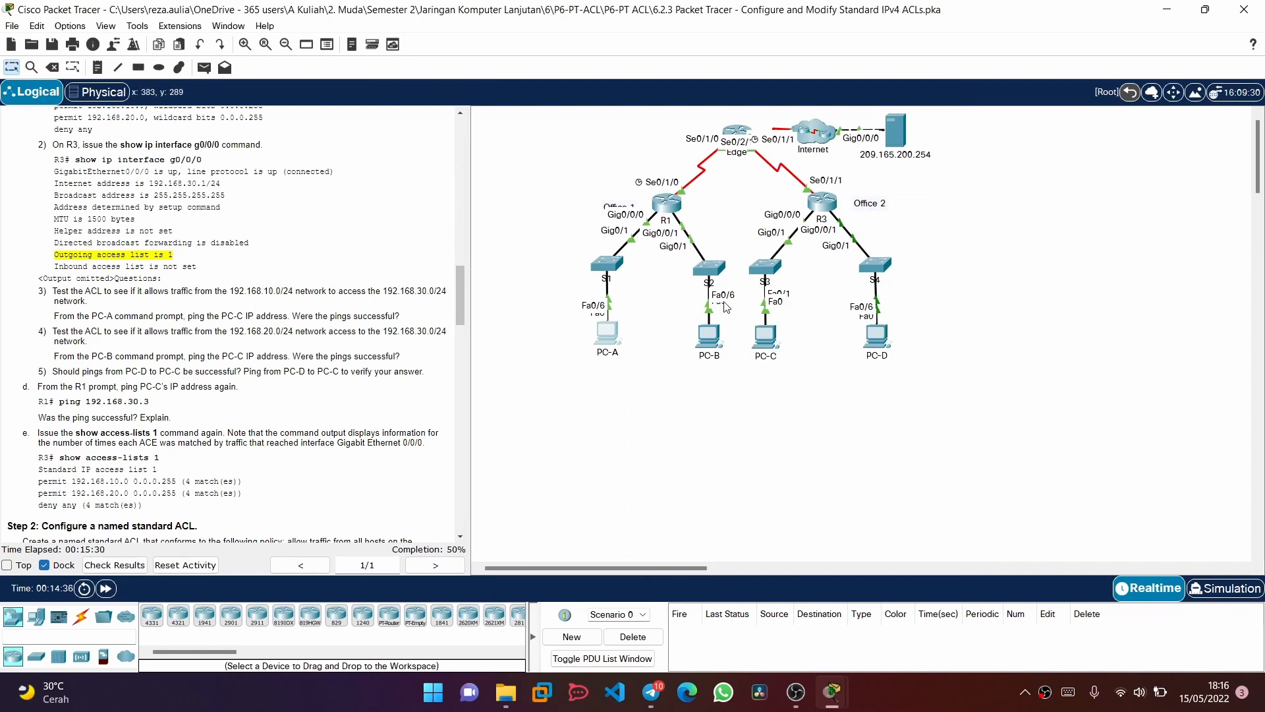
click(711, 339)
click(704, 223)
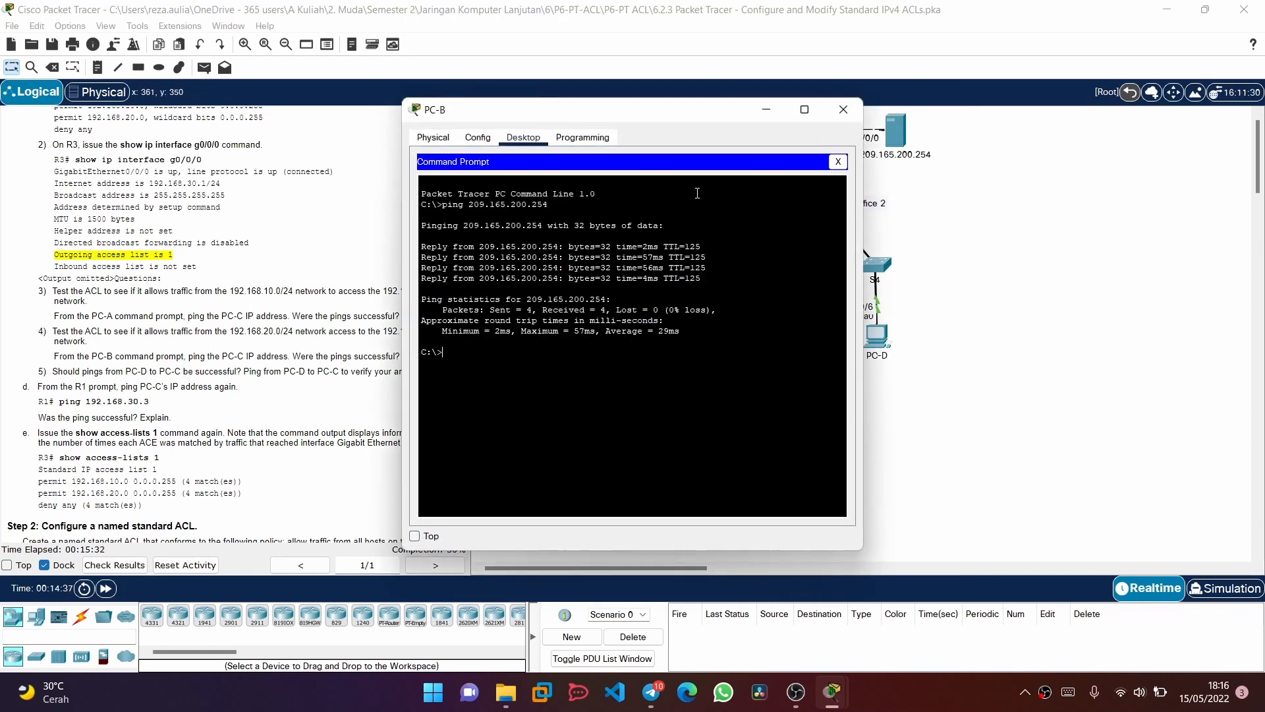
Ping PC-C at 192.168.30.3 from PC-B
key(Up)
key(BackSpace)
key(BackSpace)
key(BackSpace)
key(BackSpace)
key(BackSpace)
key(BackSpace)
key(BackSpace)
key(BackSpace)
key(BackSpace)
key(BackSpace)
key(BackSpace)
key(BackSpace)
key(BackSpace)
key(BackSpace)
key(BackSpace)
text(19)
text(2.168)
text(.39)
text(0.3)
key(Return)
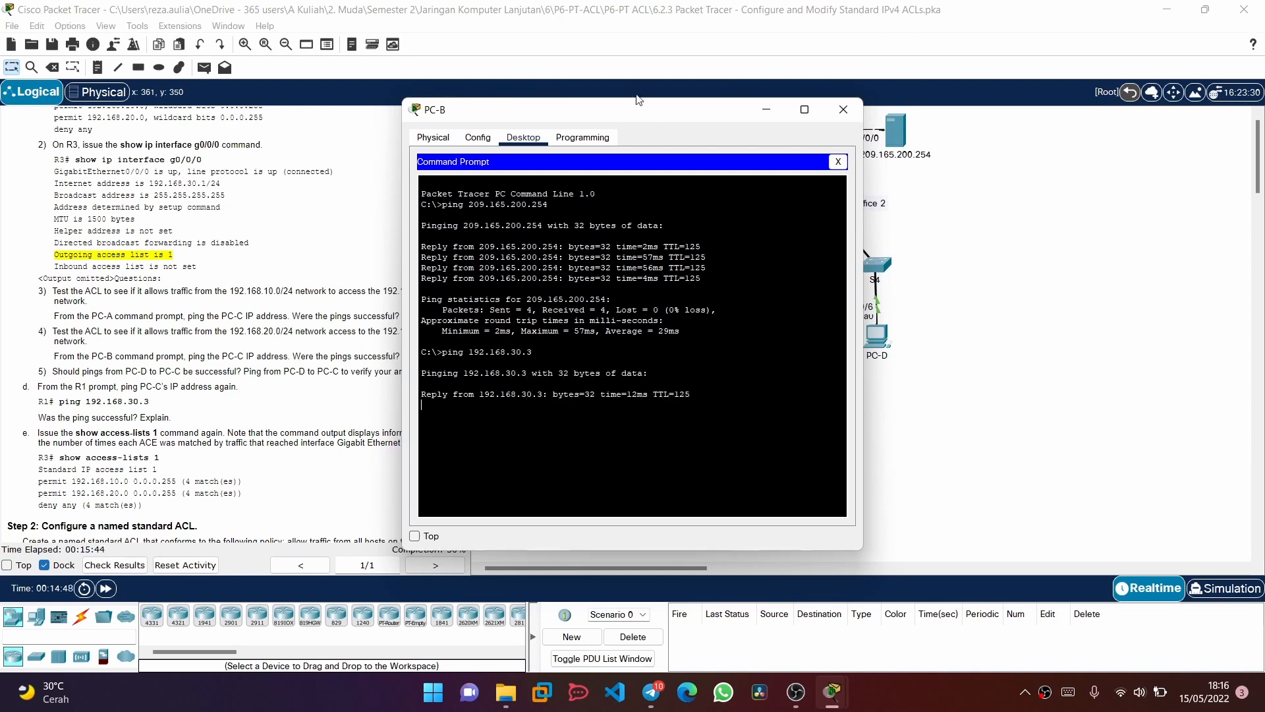
Check the next test instruction, close PC-B's window and open PC-D's Command Prompt
drag(647, 112, 741, 117)
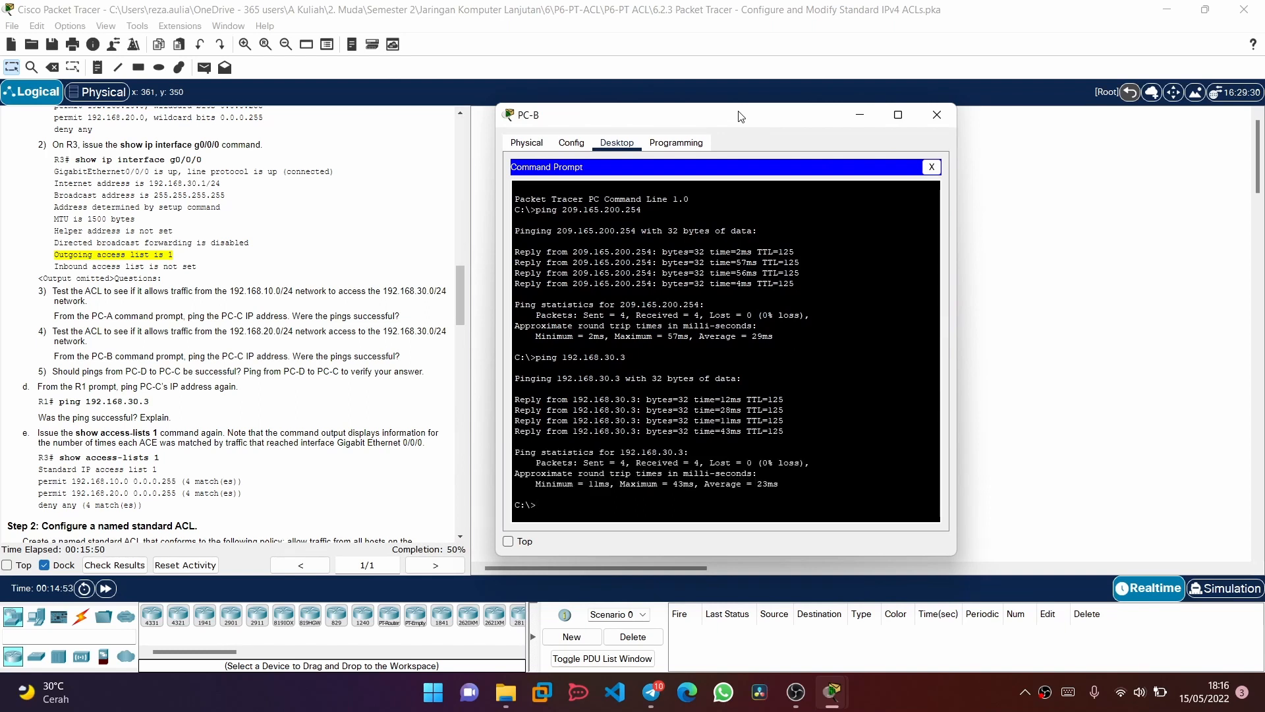
scroll(359, 131, down, 1)
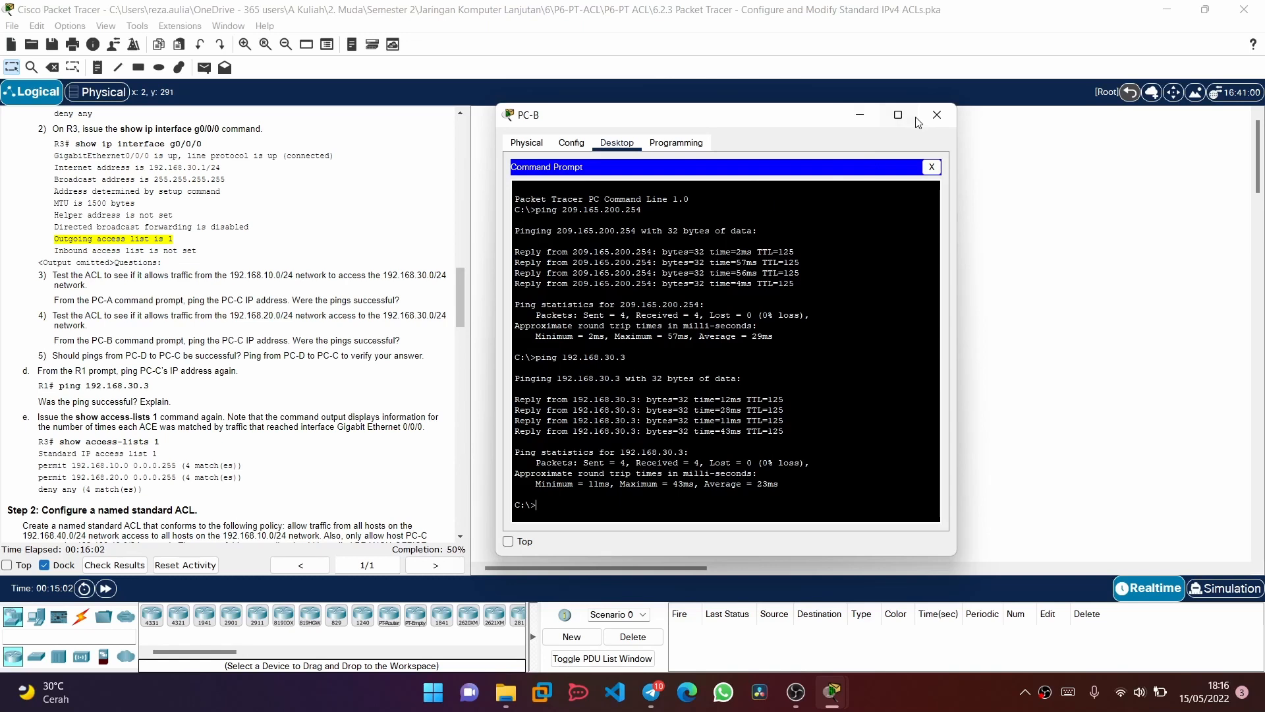
click(937, 115)
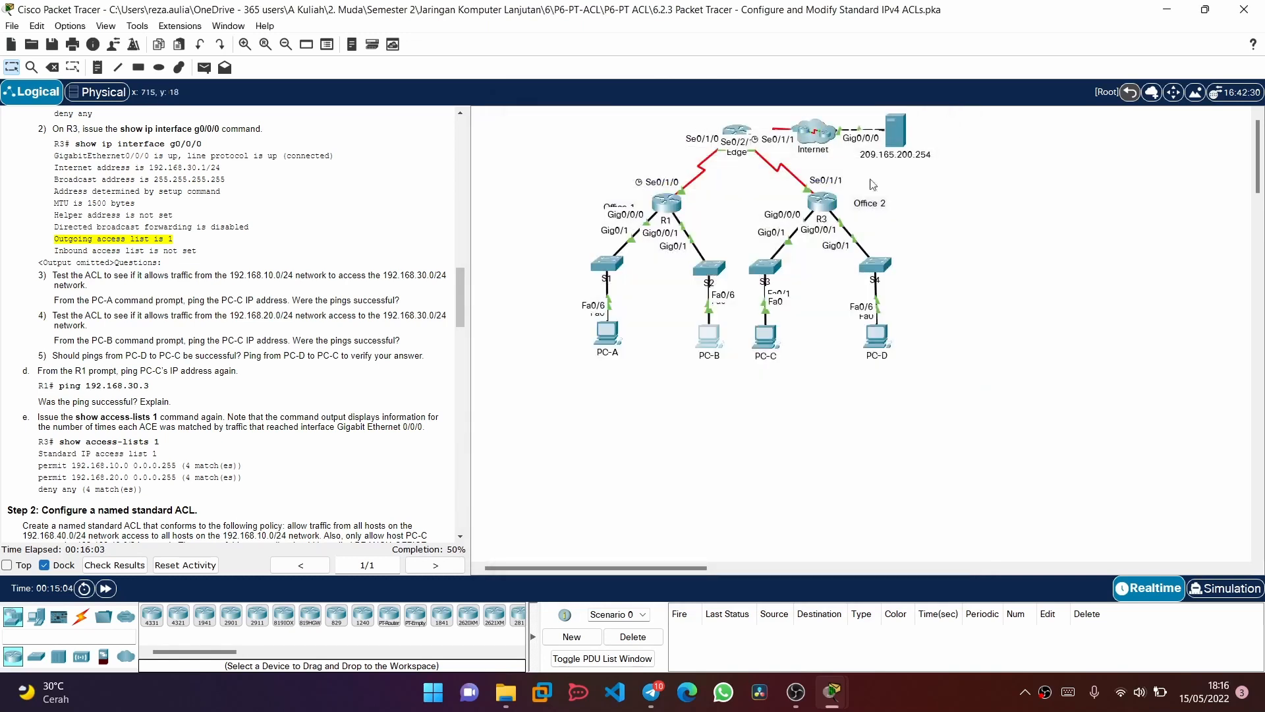
click(868, 344)
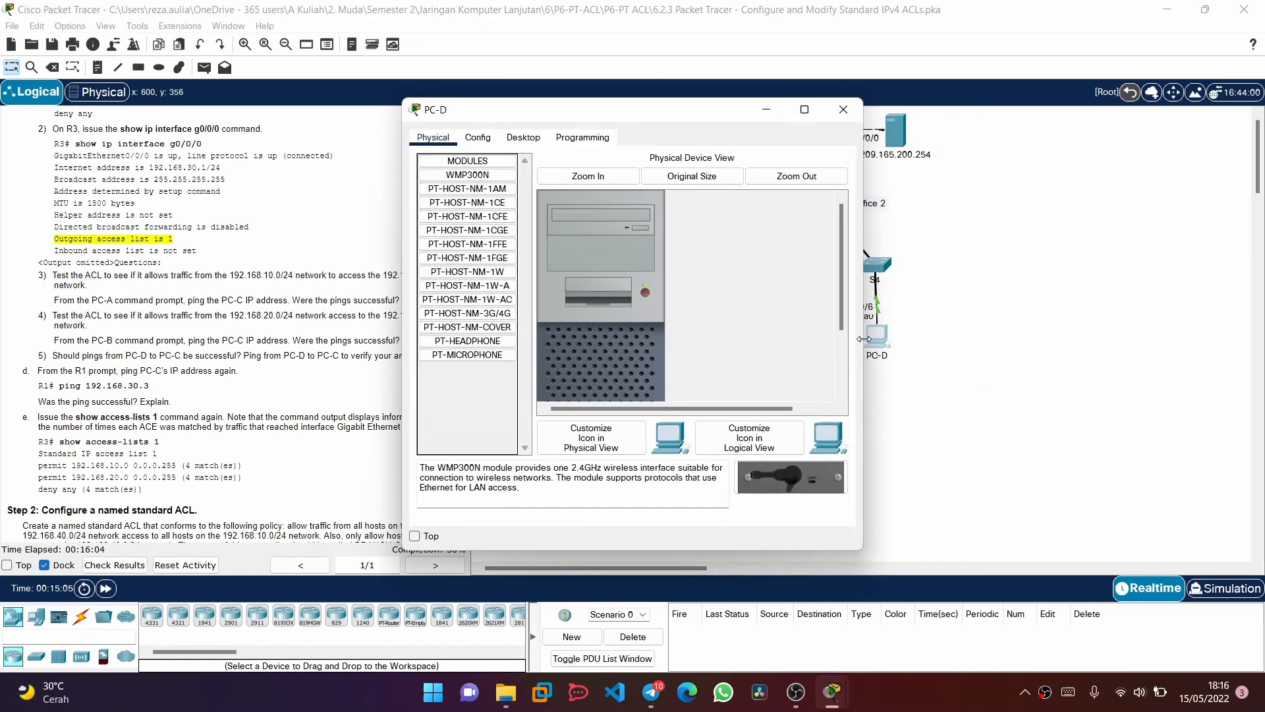
click(539, 137)
click(740, 210)
Ping PC-C at 192.168.30.3 from PC-D and close PC-D's window
text(p)
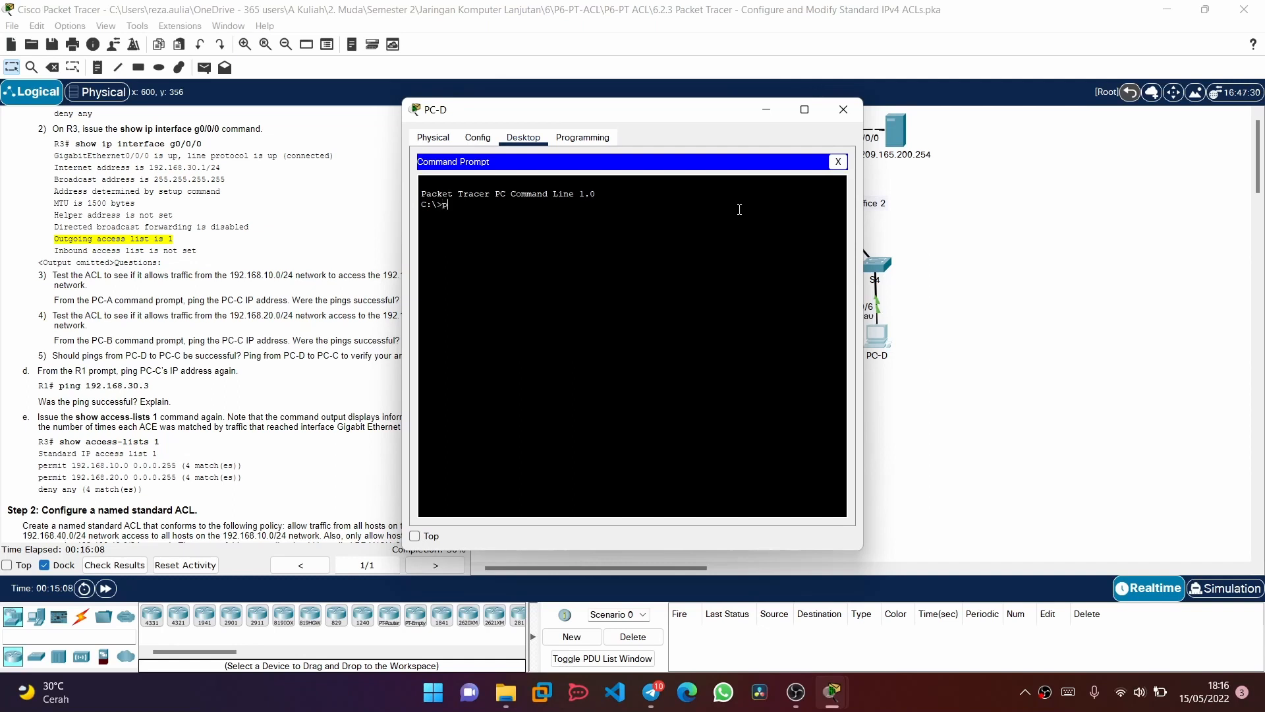
text(ing 192.168.30.3)
key(Return)
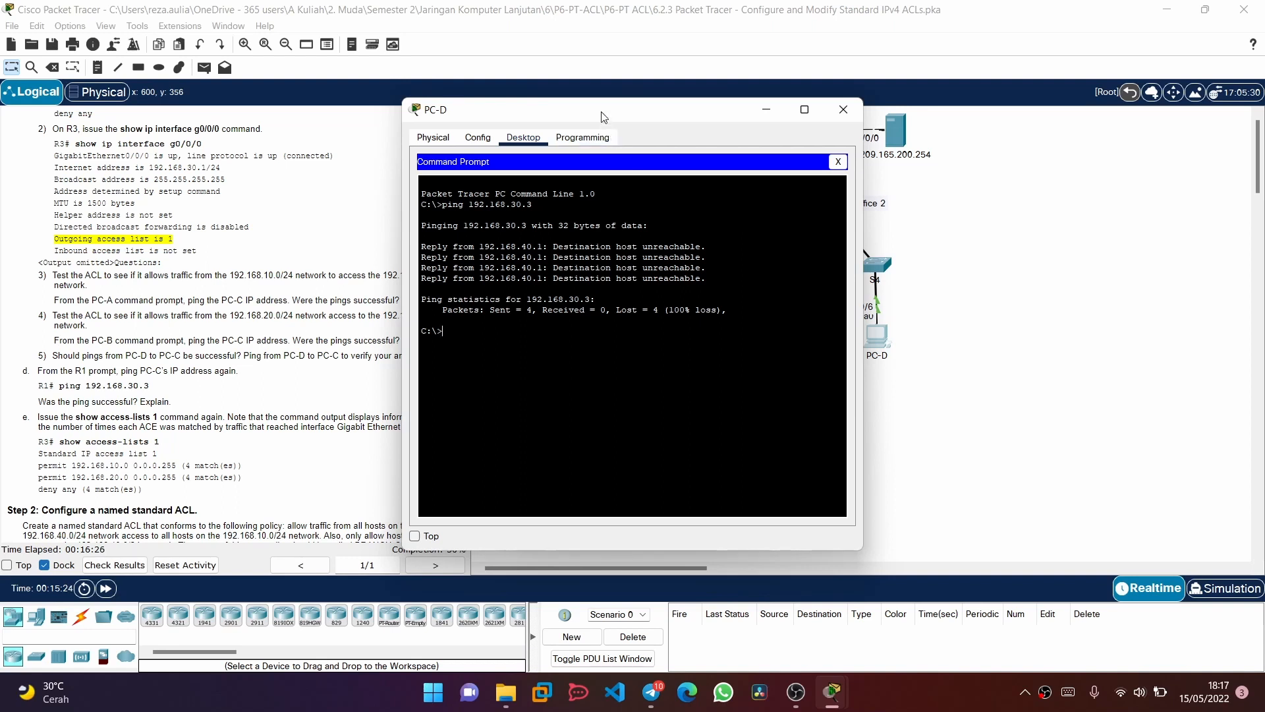
drag(602, 117, 731, 226)
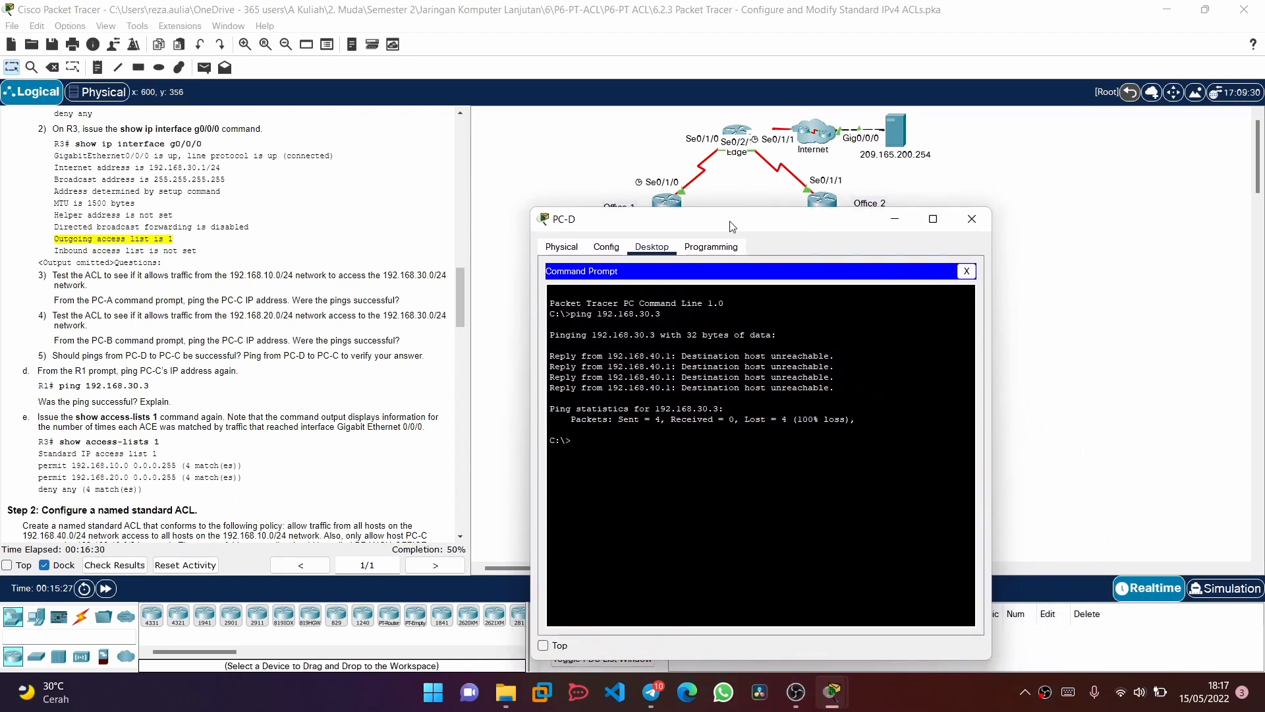
click(971, 219)
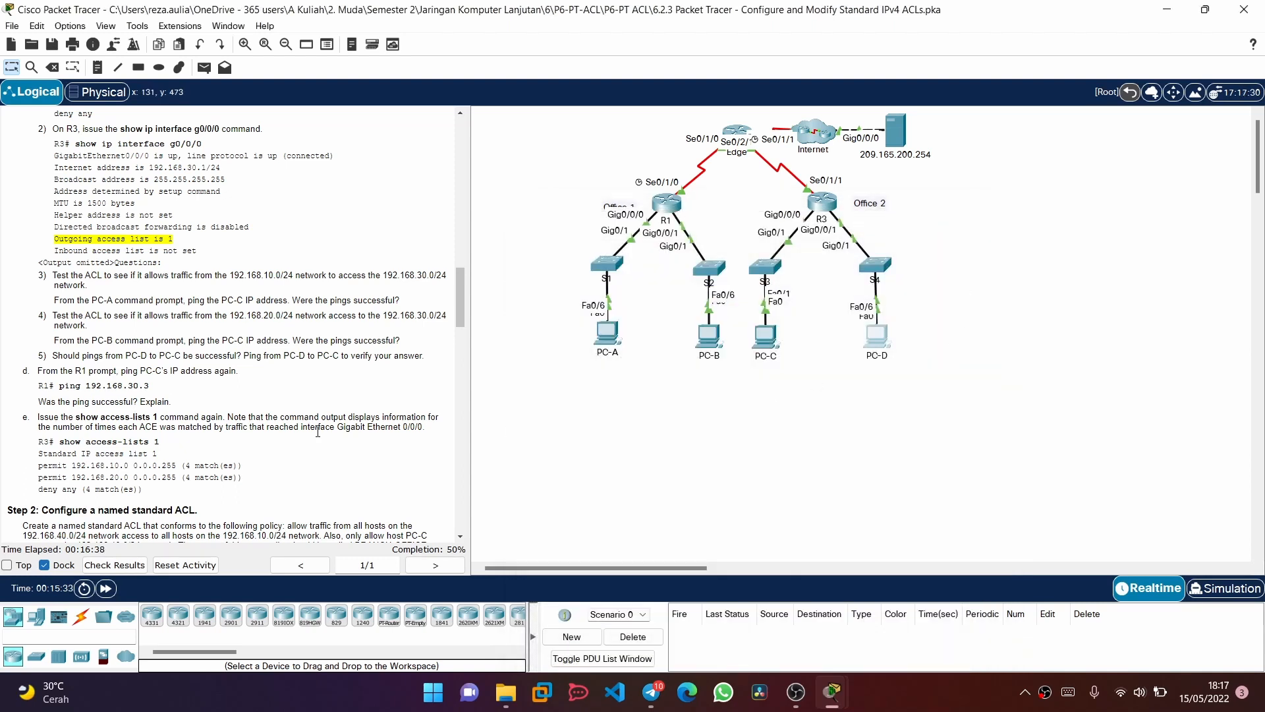
Read the R1 ping and access-list check instructions, then open R1's command line clear of the instructions
scroll(317, 432, down, 3)
scroll(318, 432, down, 1)
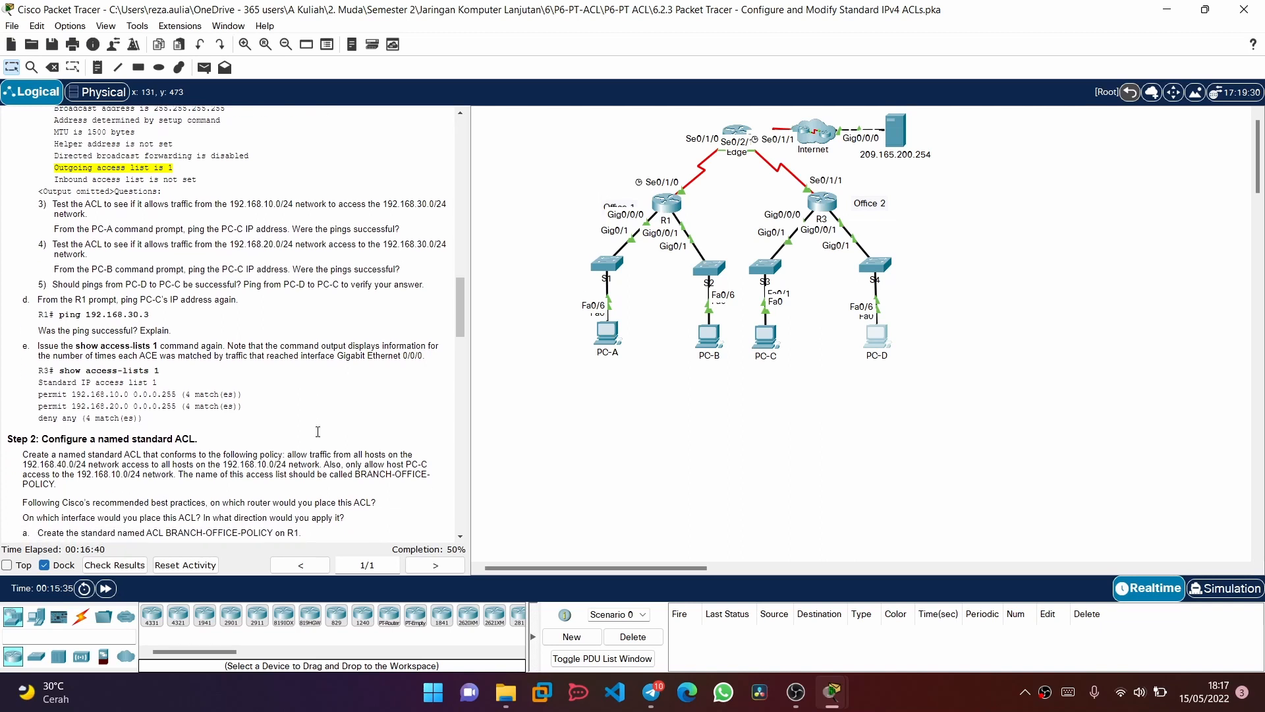
scroll(317, 432, down, 1)
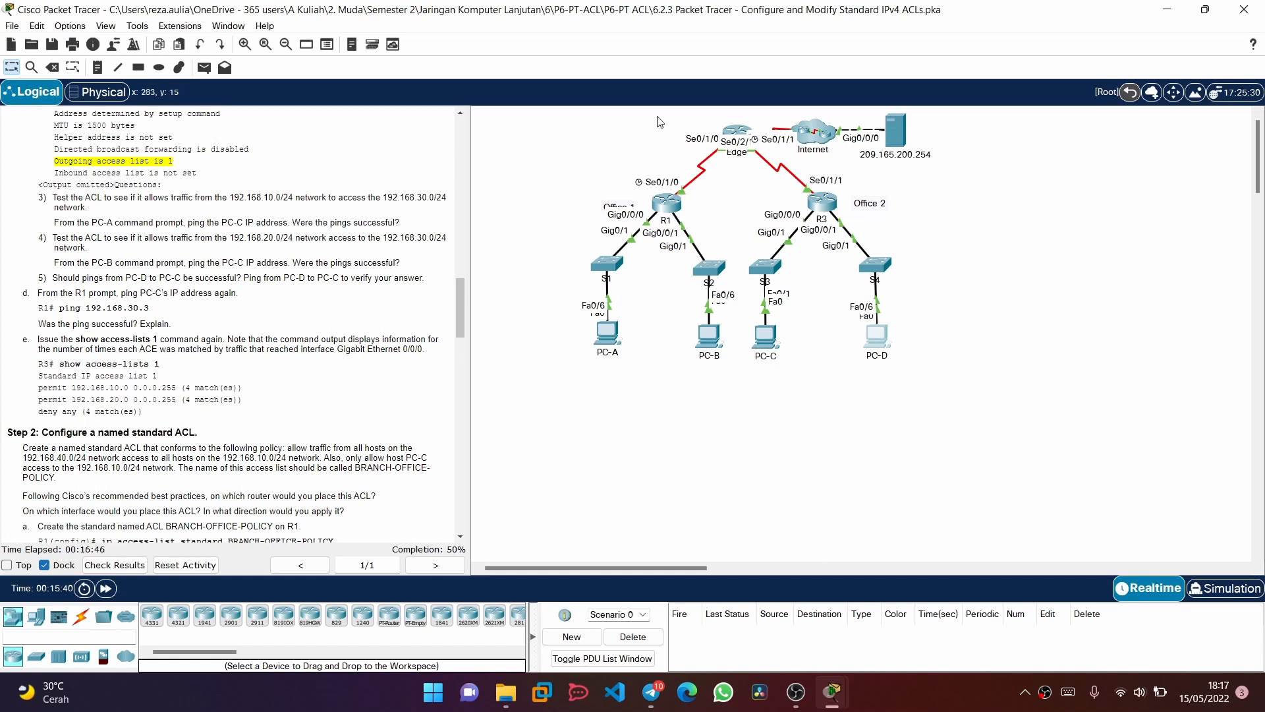
click(674, 204)
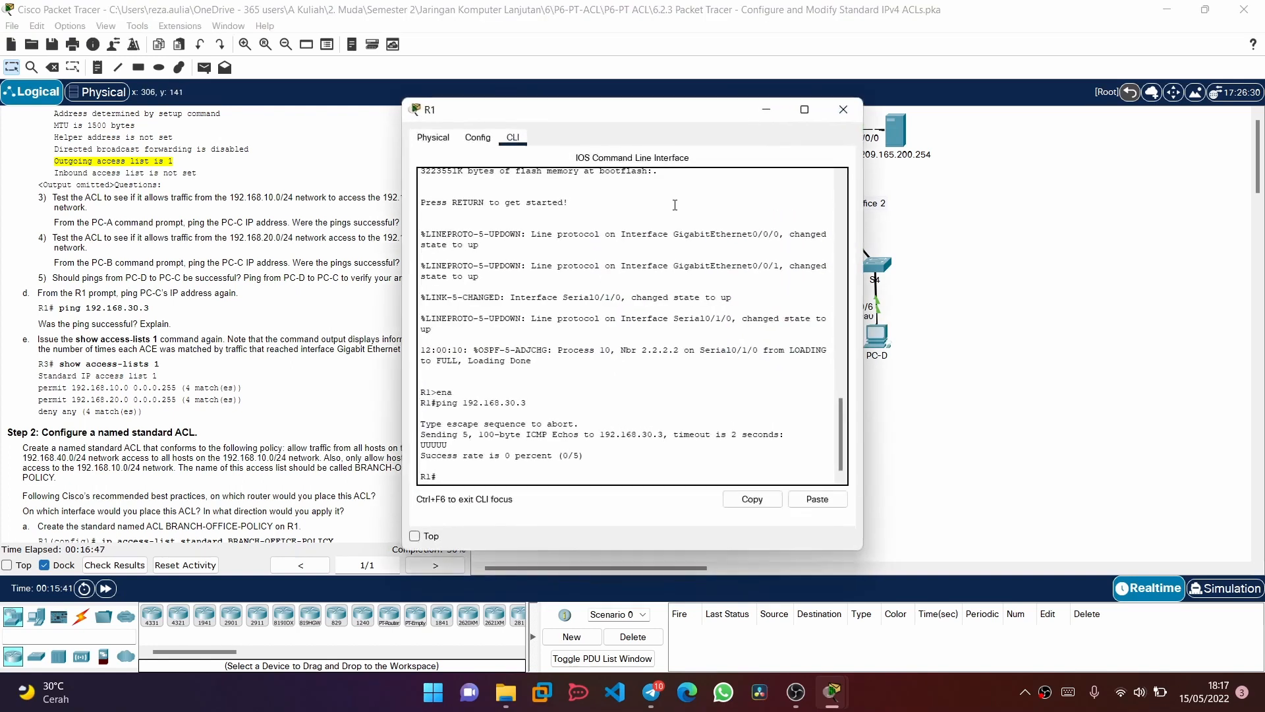
double_click(648, 100)
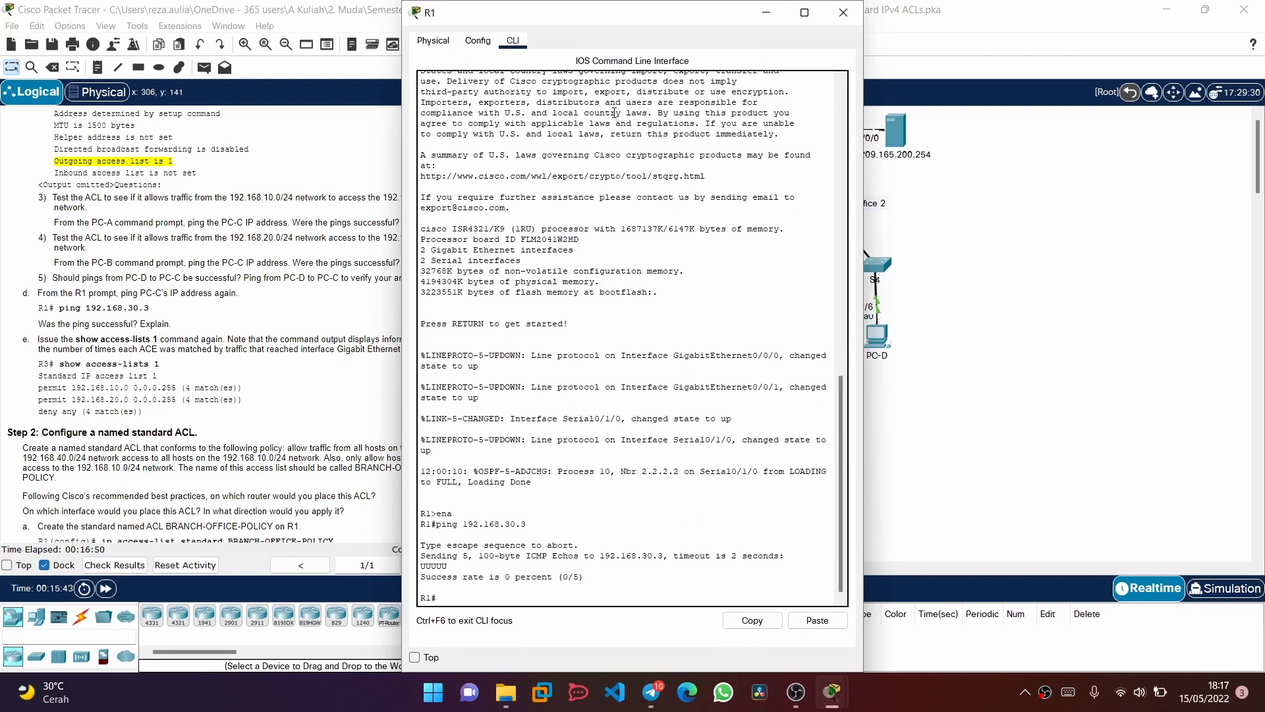
drag(551, 14, 679, 102)
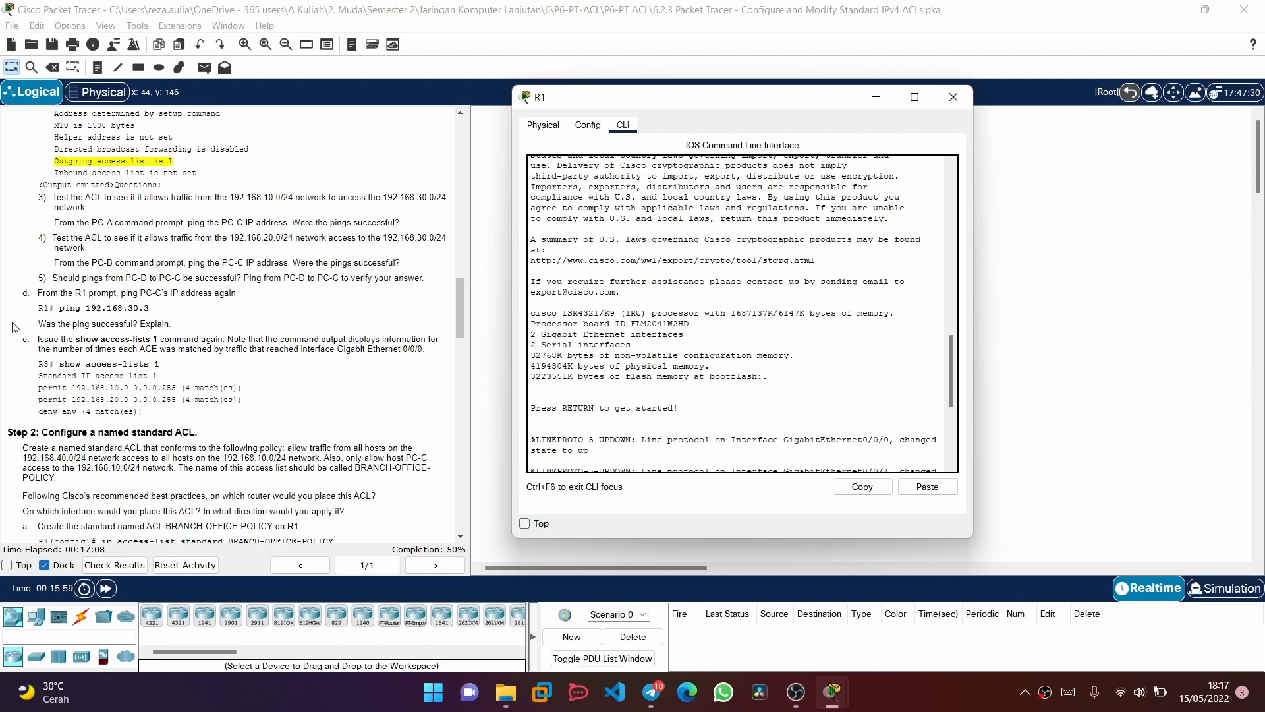
Compare R1's and the PCs' IP addresses in the addressing table with the network topology, moving R1's window aside as needed
scroll(264, 306, up, 15)
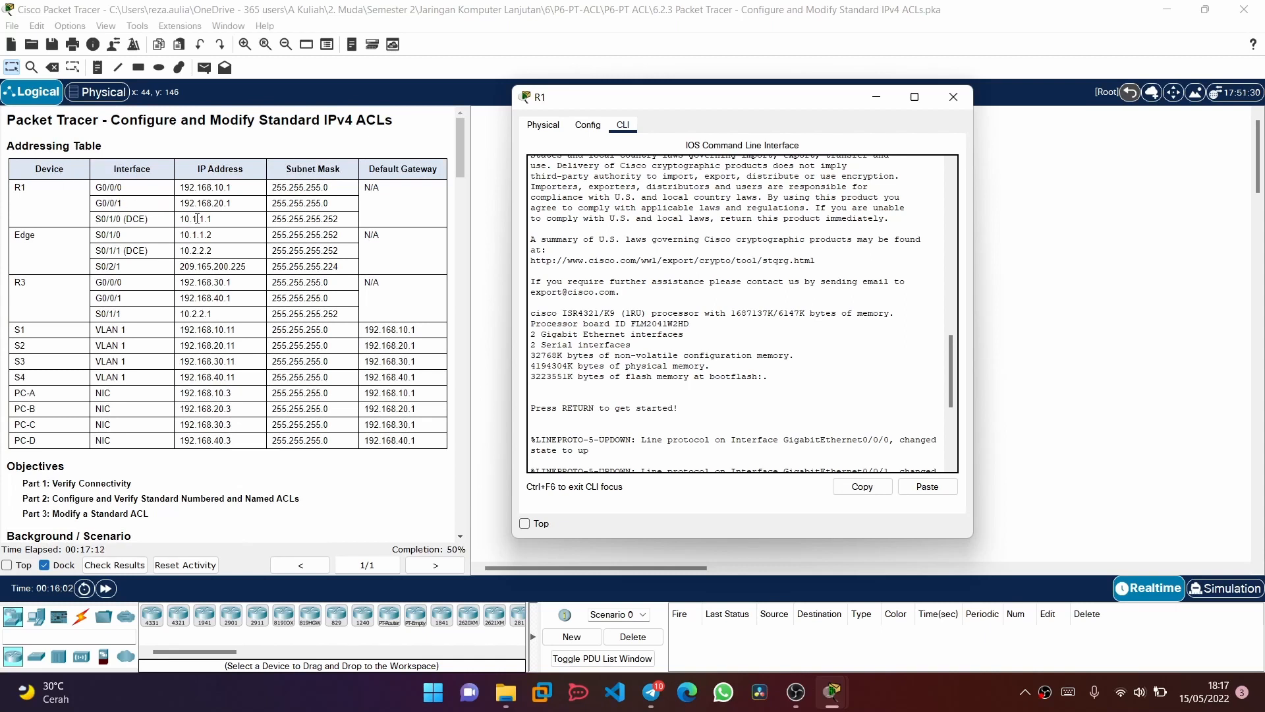
drag(732, 149, 685, 130)
scroll(280, 261, down, 1)
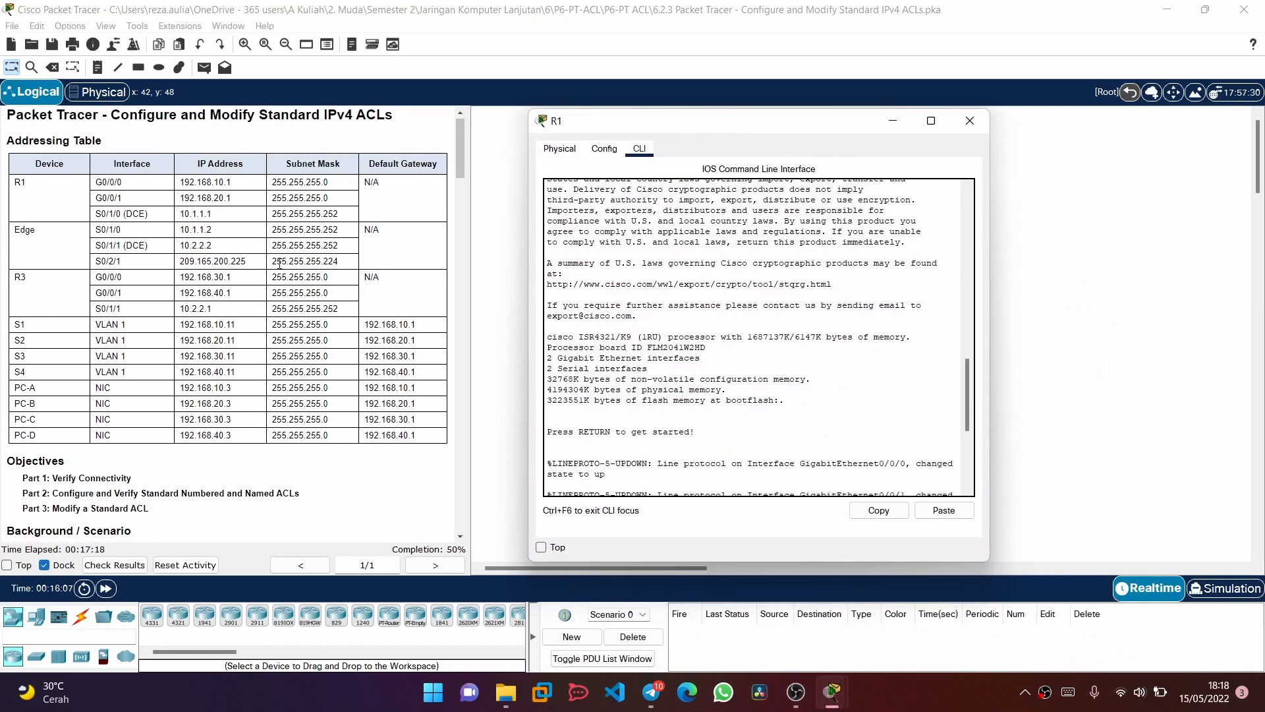
drag(638, 130, 766, 367)
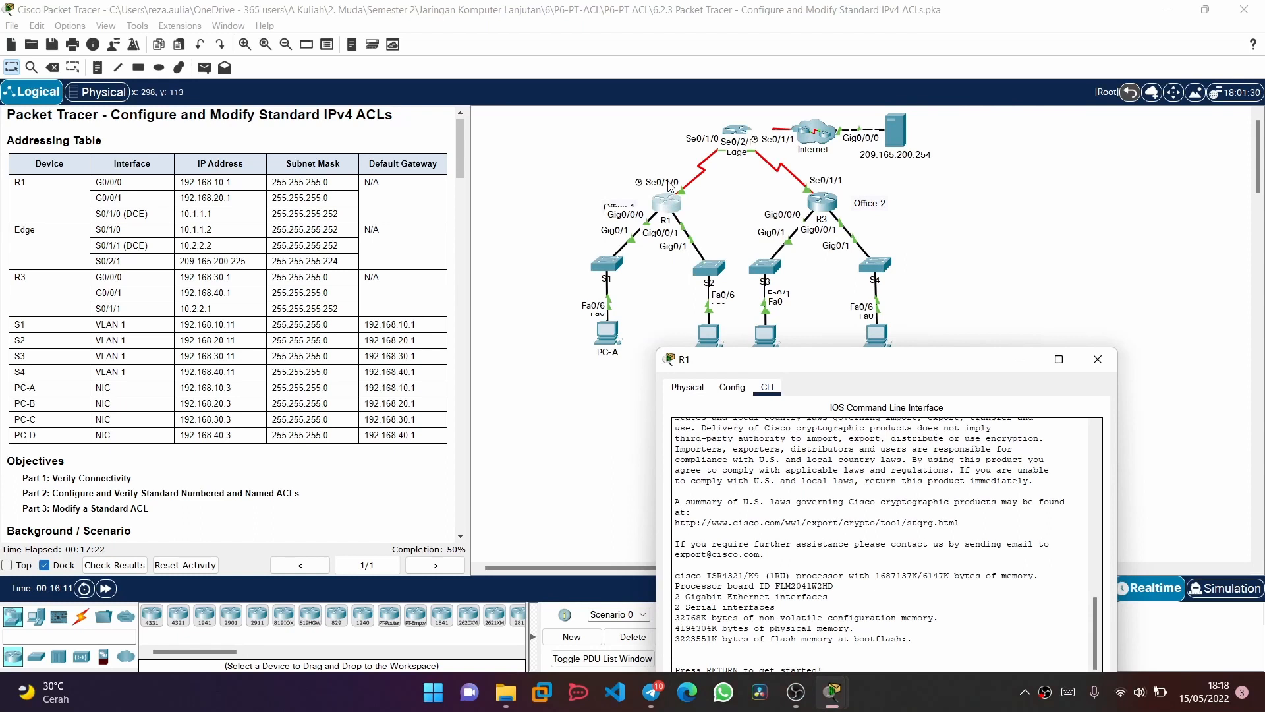
drag(751, 366, 695, 192)
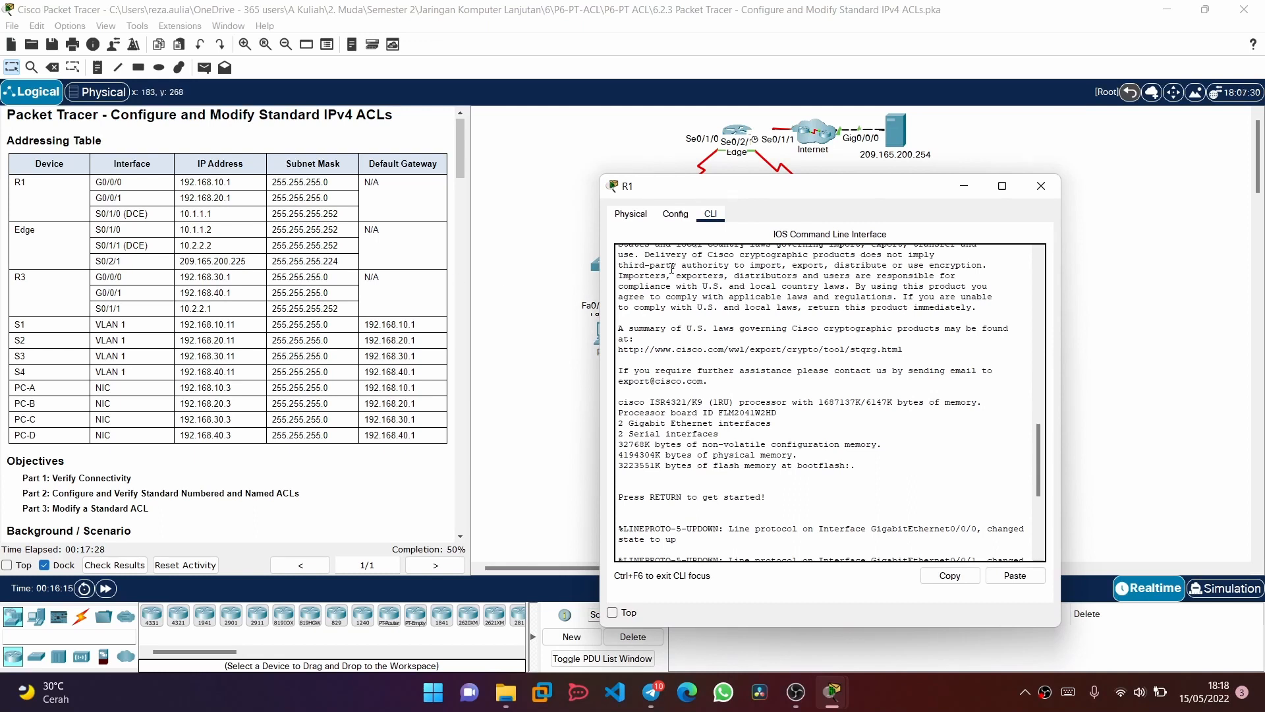
drag(736, 193, 816, 343)
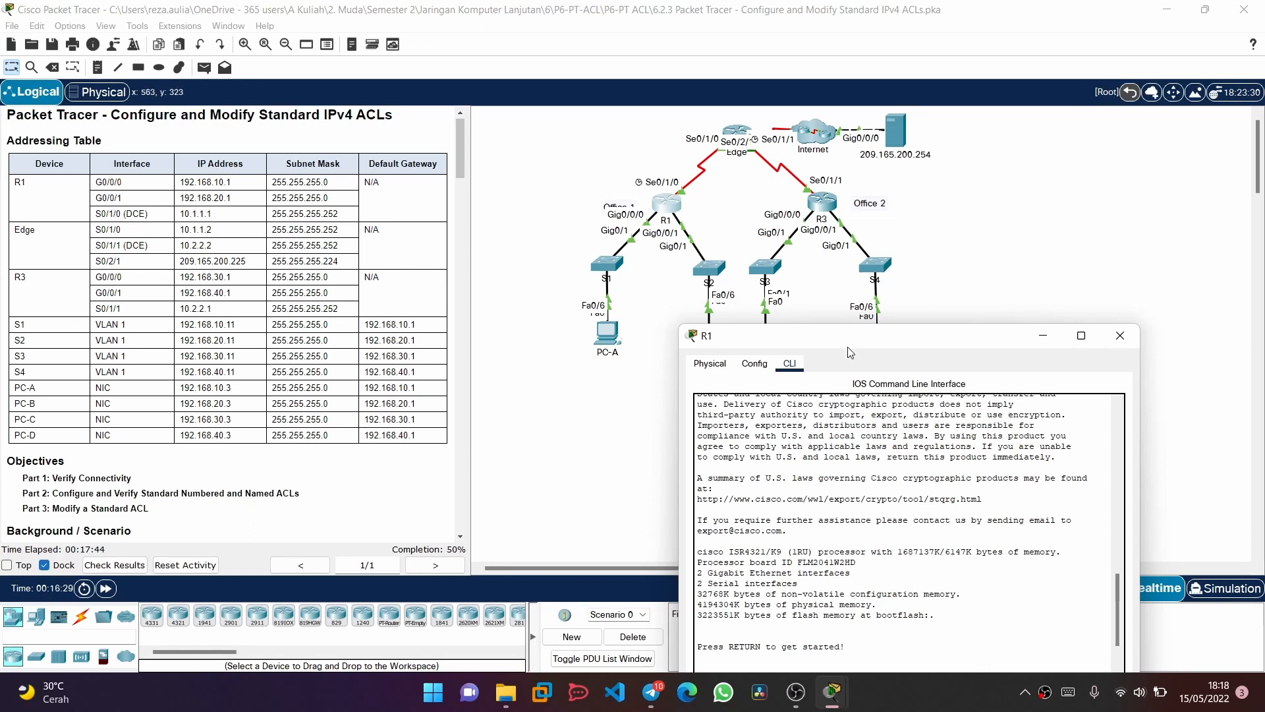
drag(848, 343, 692, 117)
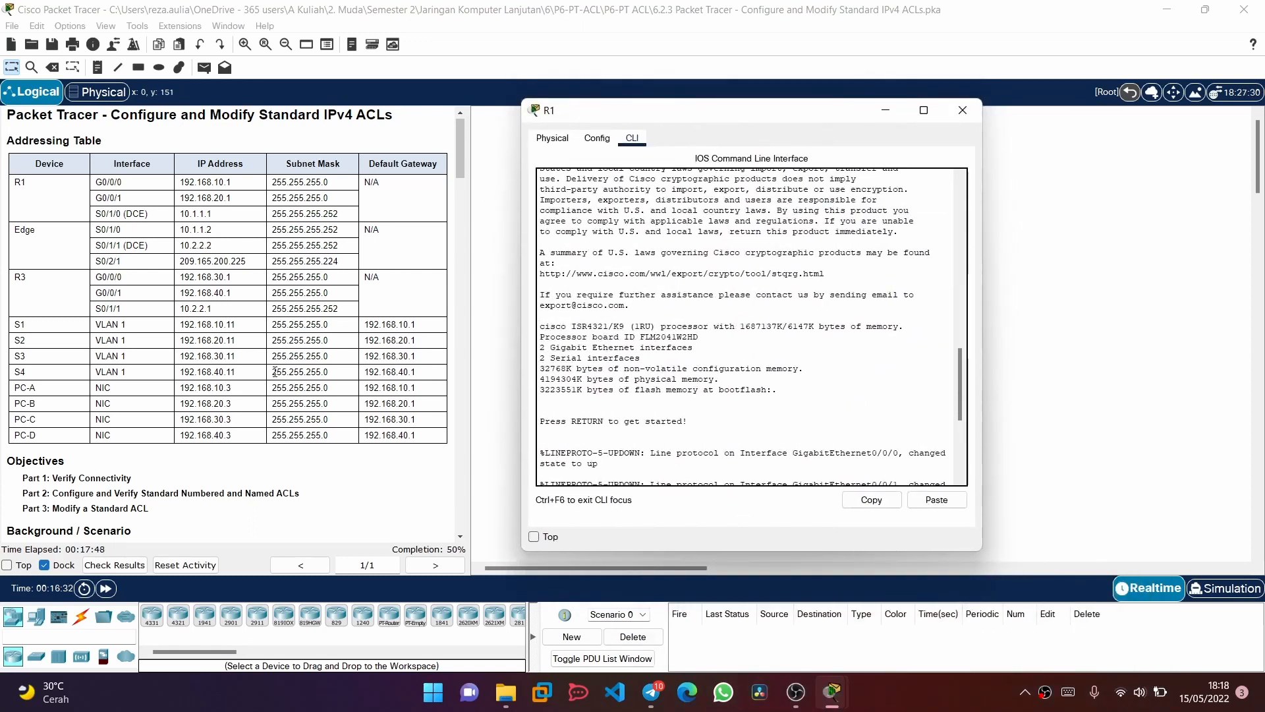
Return to the access-list check instruction and run show access-lists 1 twice on R1
scroll(275, 373, down, 10)
scroll(275, 372, down, 10)
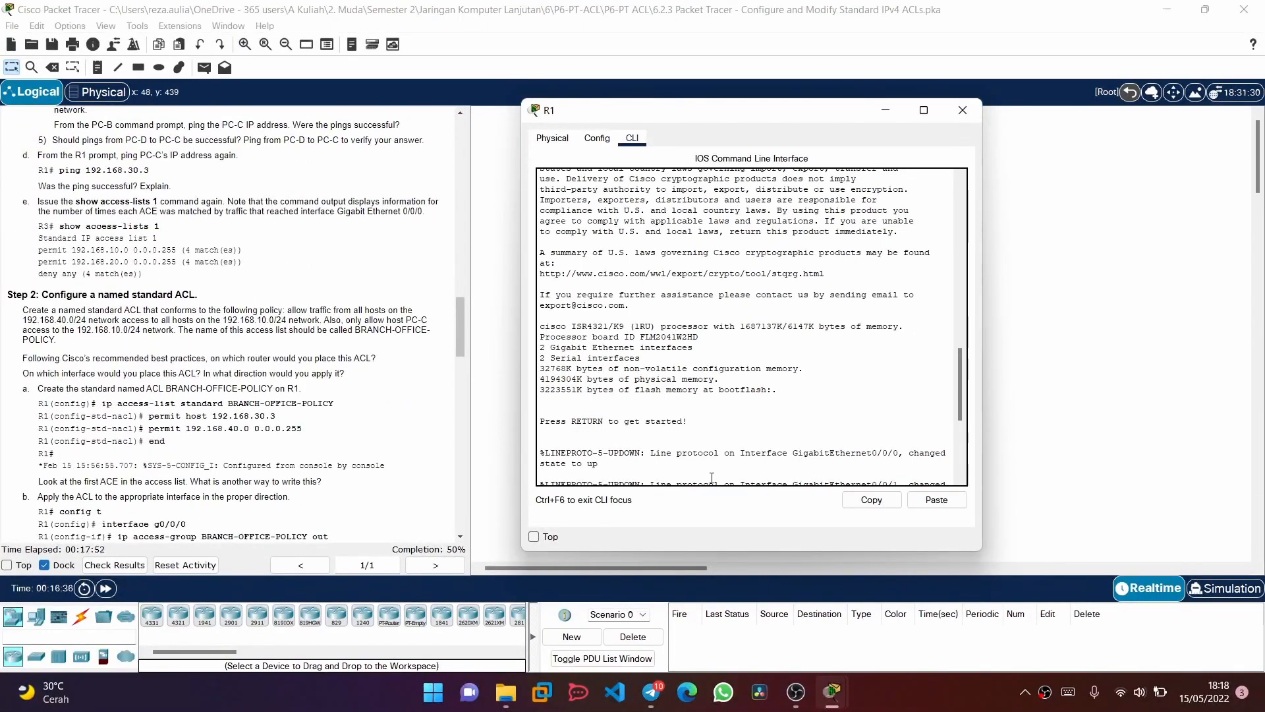
scroll(665, 471, down, 7)
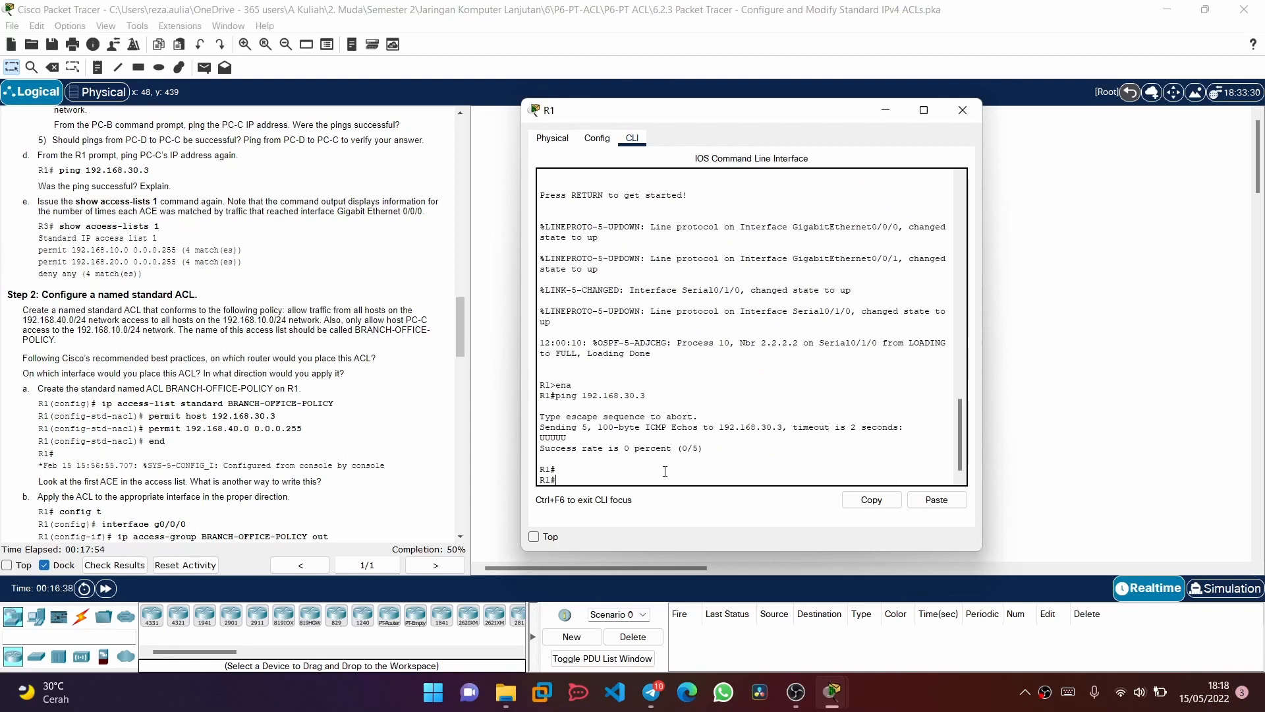
text(show ac)
key(Tab)
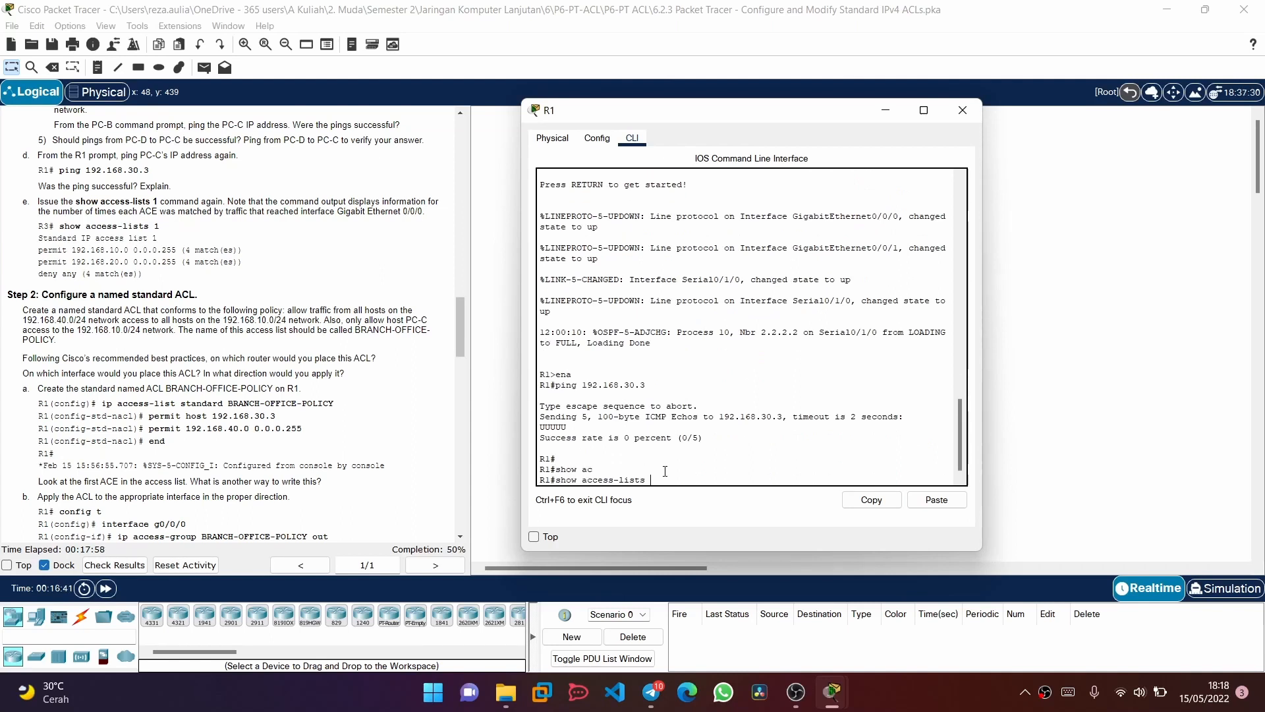
text(1)
key(Return)
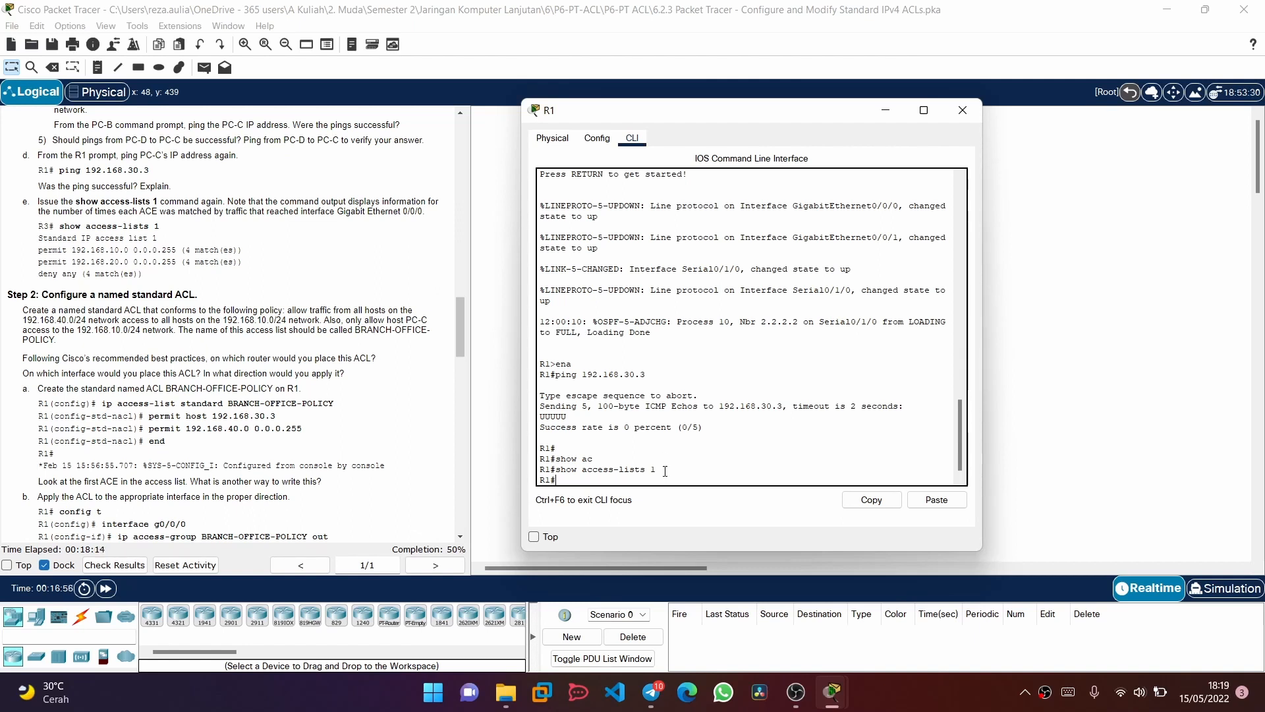
key(Up)
key(Return)
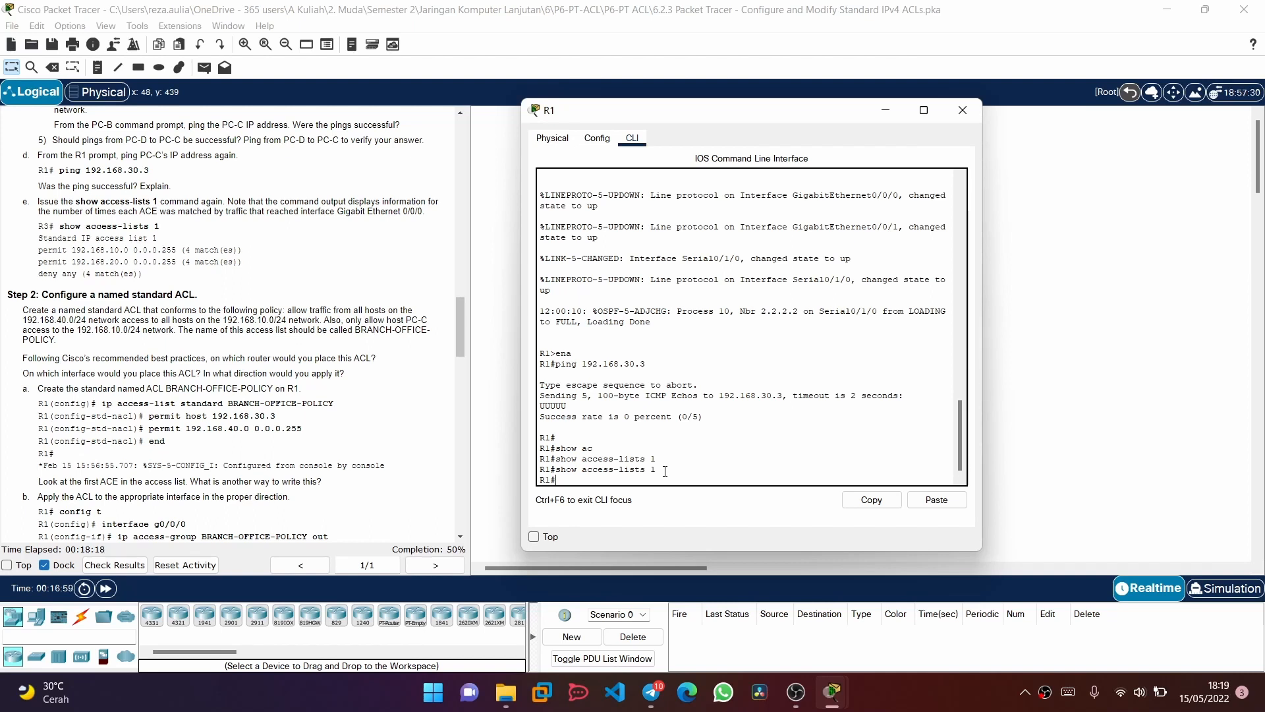
Run show access-list 1 on R1 and close R1's window
key(Up)
key(BackSpace)
key(Return)
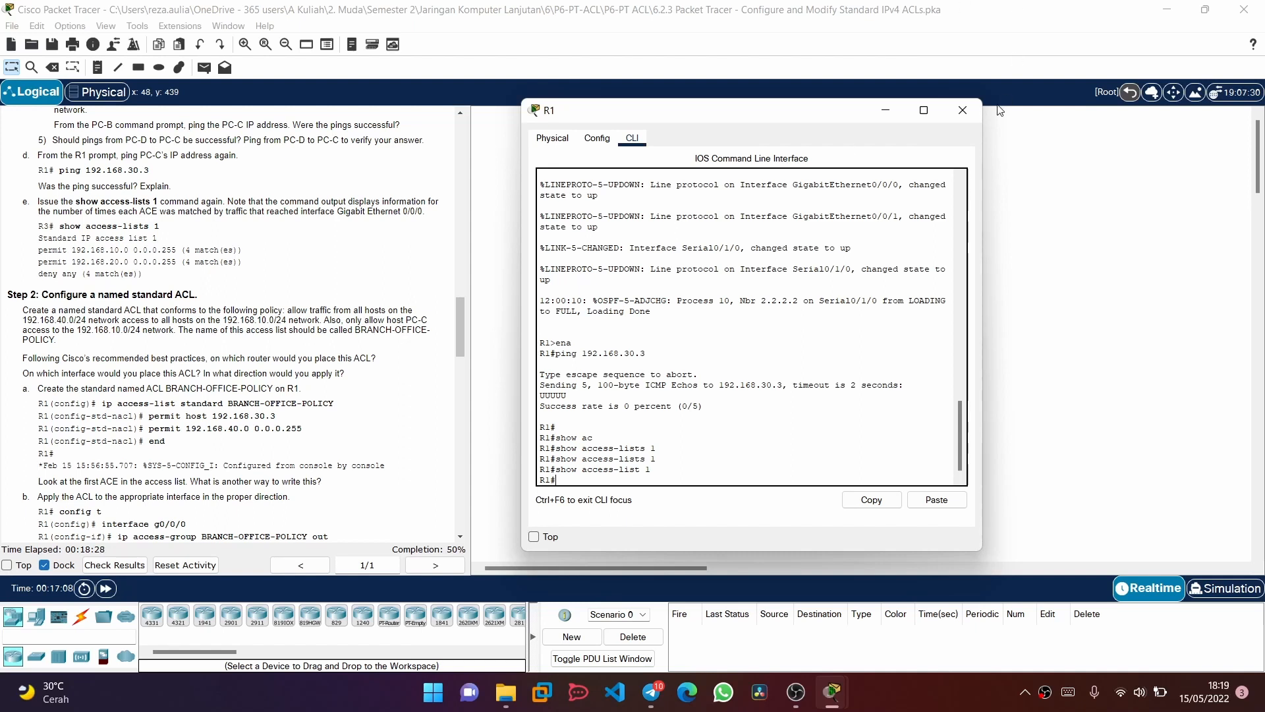
click(962, 110)
Open R3's command line and run show access-lists 1 to check the match counts of each entry
click(825, 199)
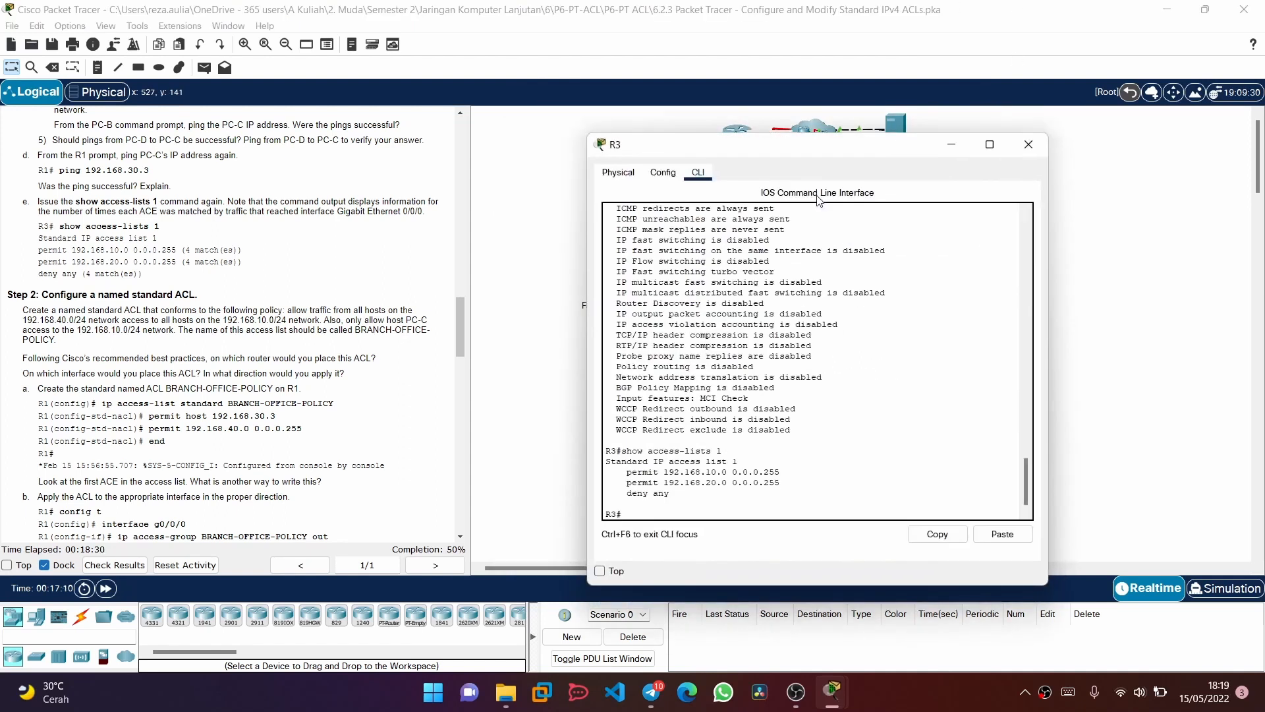
text(show ac)
key(Tab)
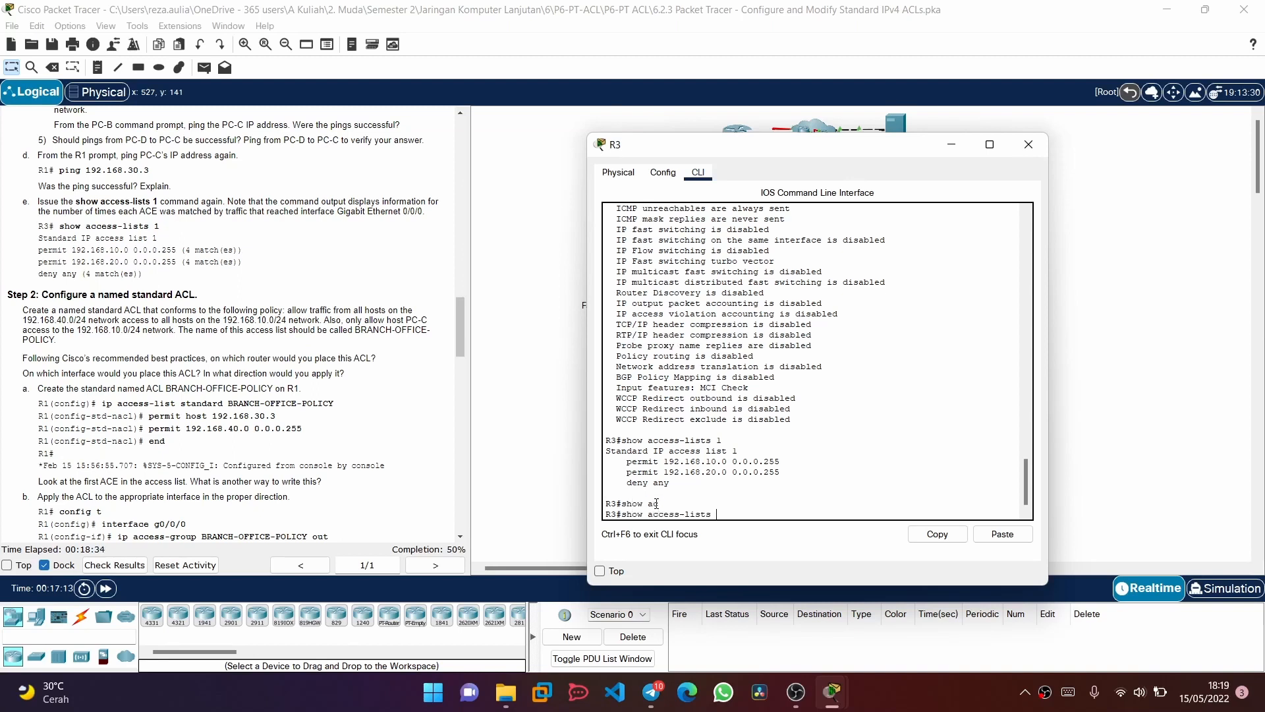
text(1)
key(Return)
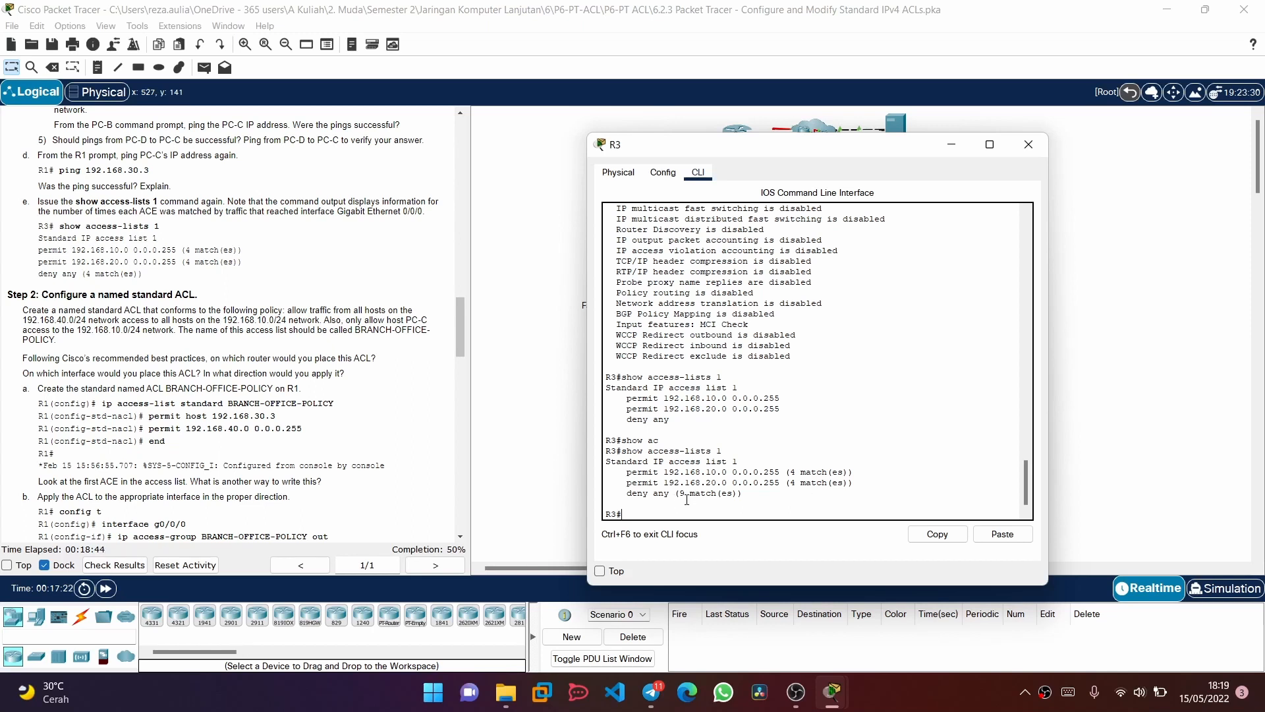
Read the named ACL instructions, minimize R3's window, and enter global configuration mode on R1 with its window clear of the instructions
scroll(285, 453, down, 3)
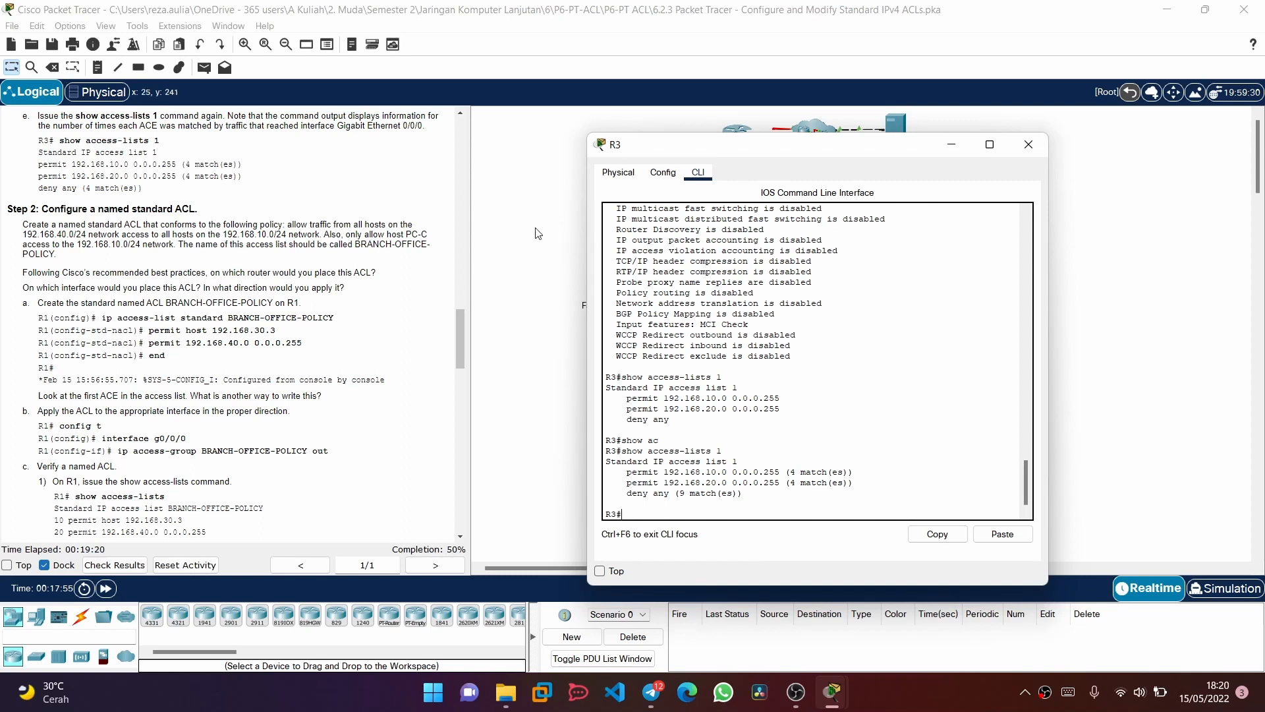
click(989, 144)
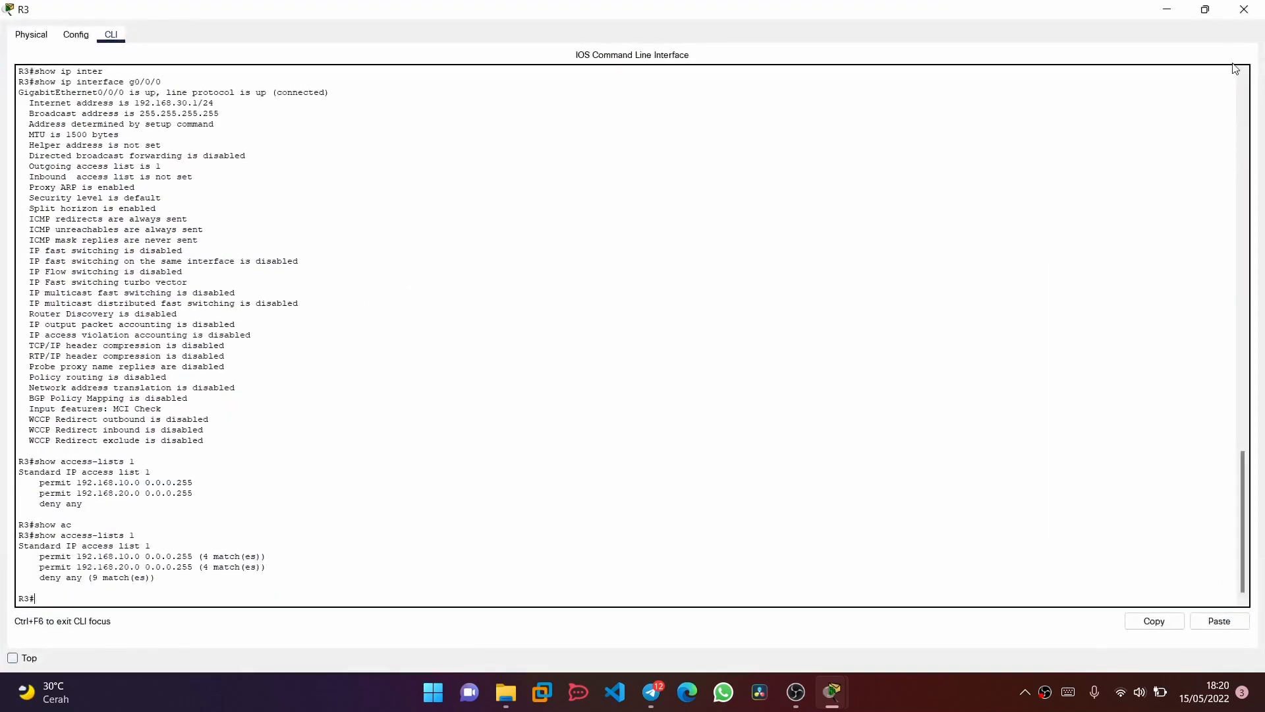
click(1205, 9)
click(951, 144)
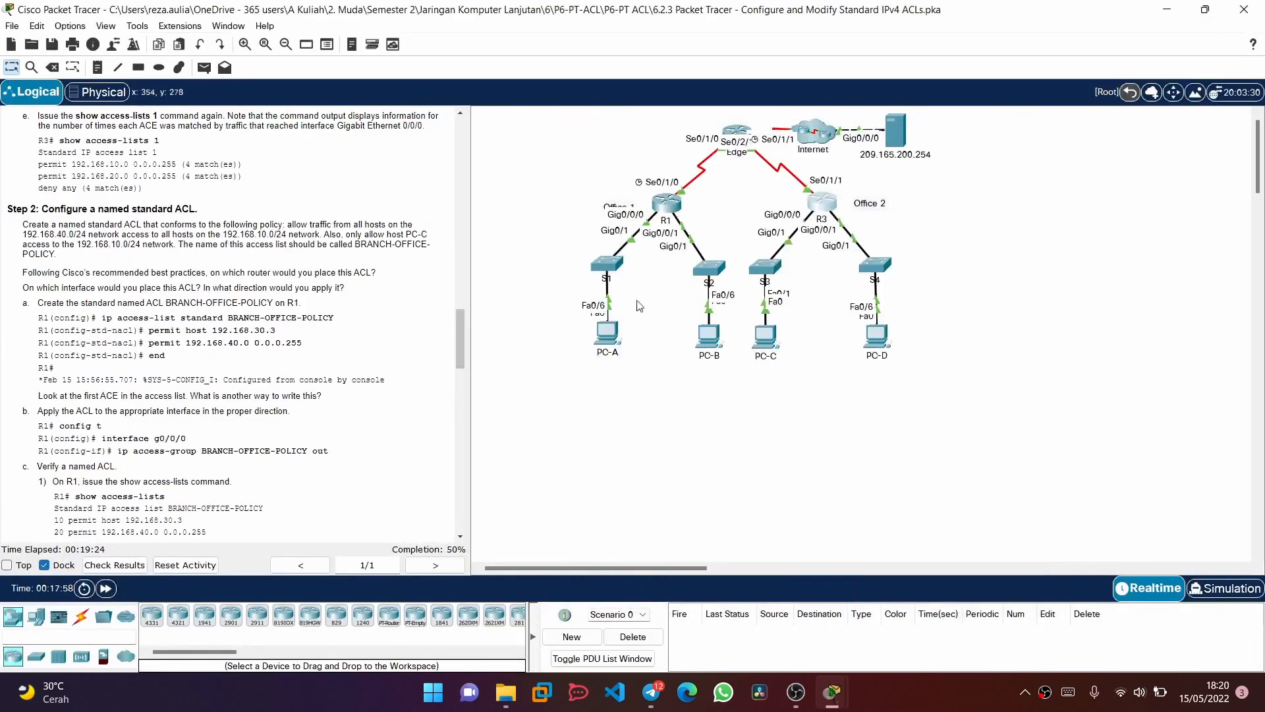
click(650, 200)
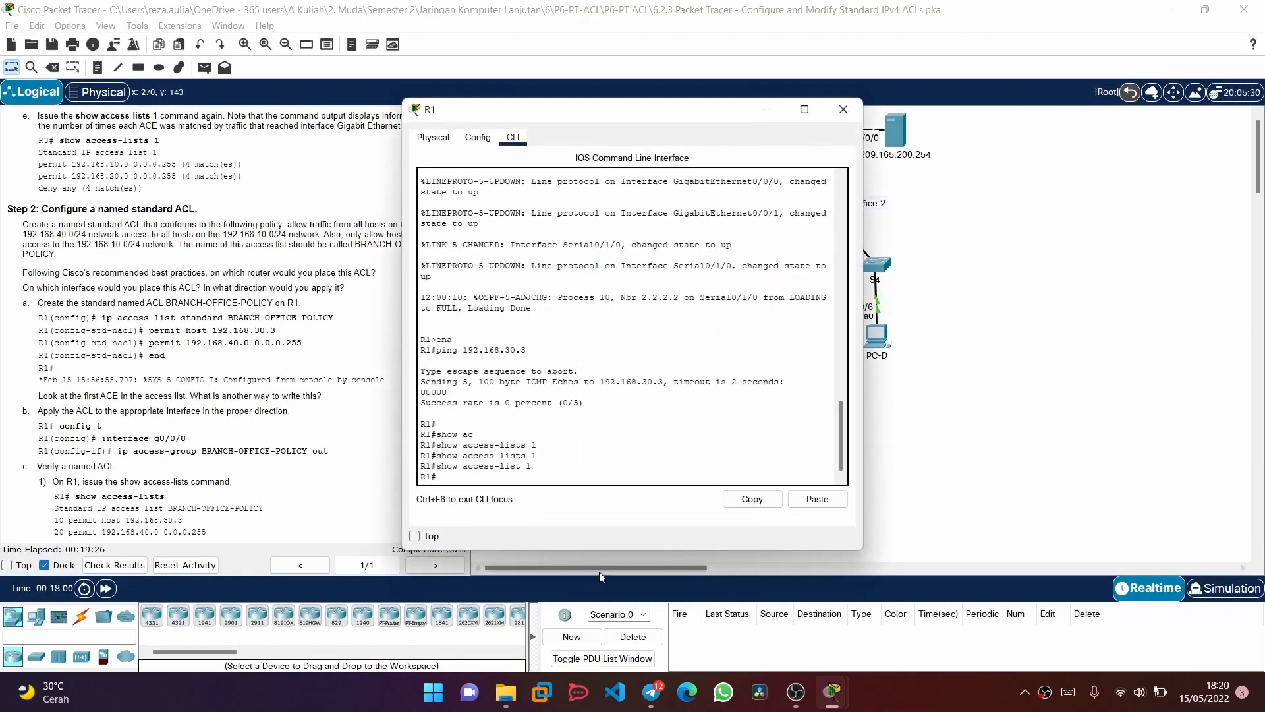
text(config t)
key(Return)
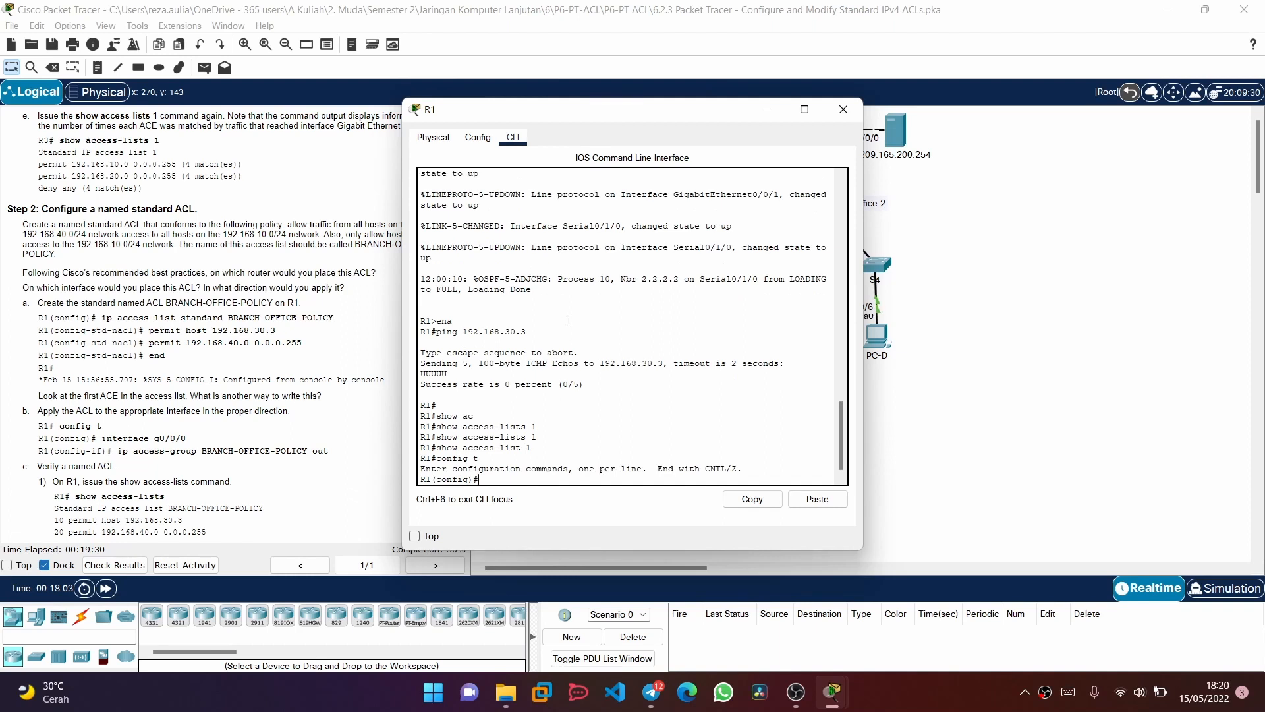
drag(557, 108, 723, 109)
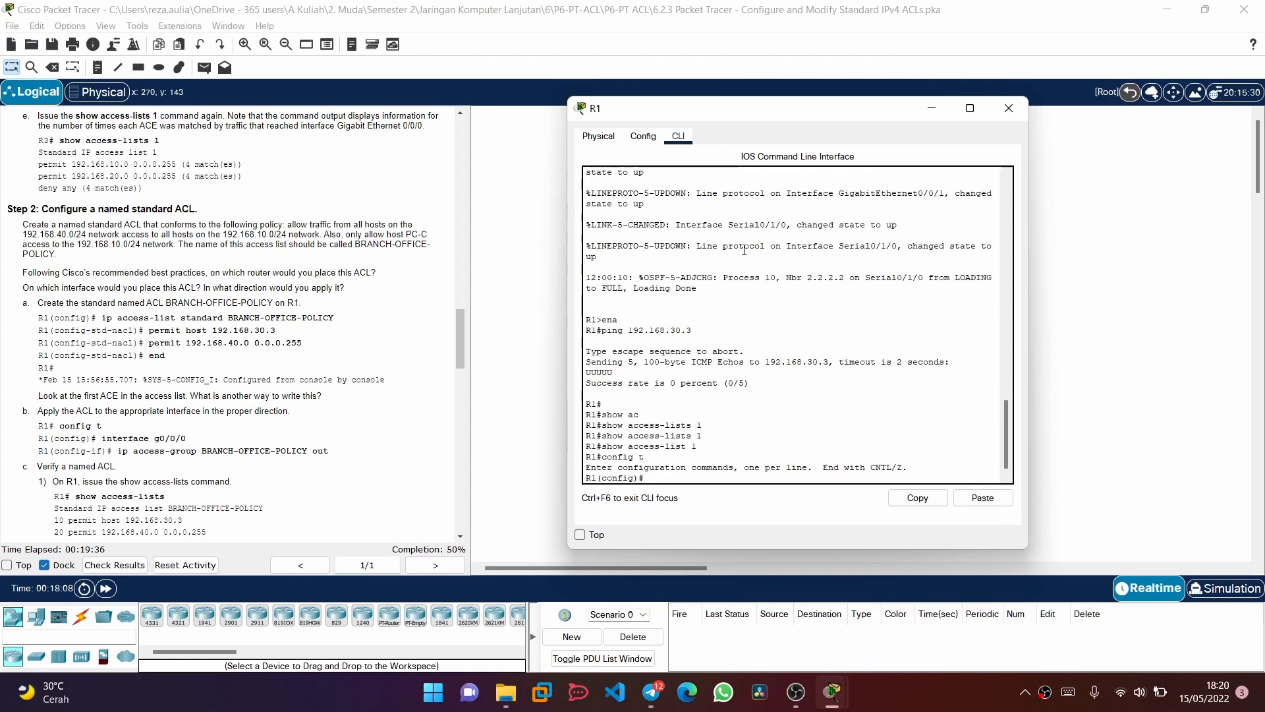
Create the standard named access list BRANCH-OFFICE-POLICY on R1
text(ip a)
key(Tab)
text(ccess-list)
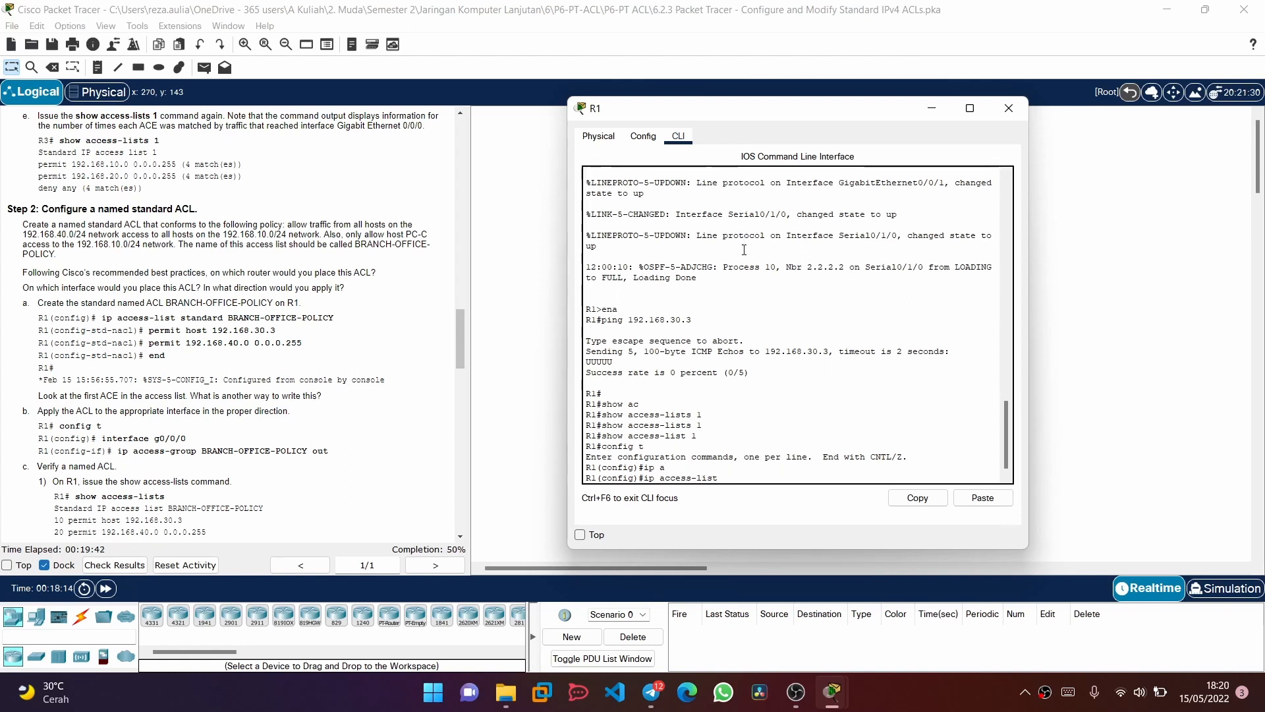
text( s)
key(Tab)
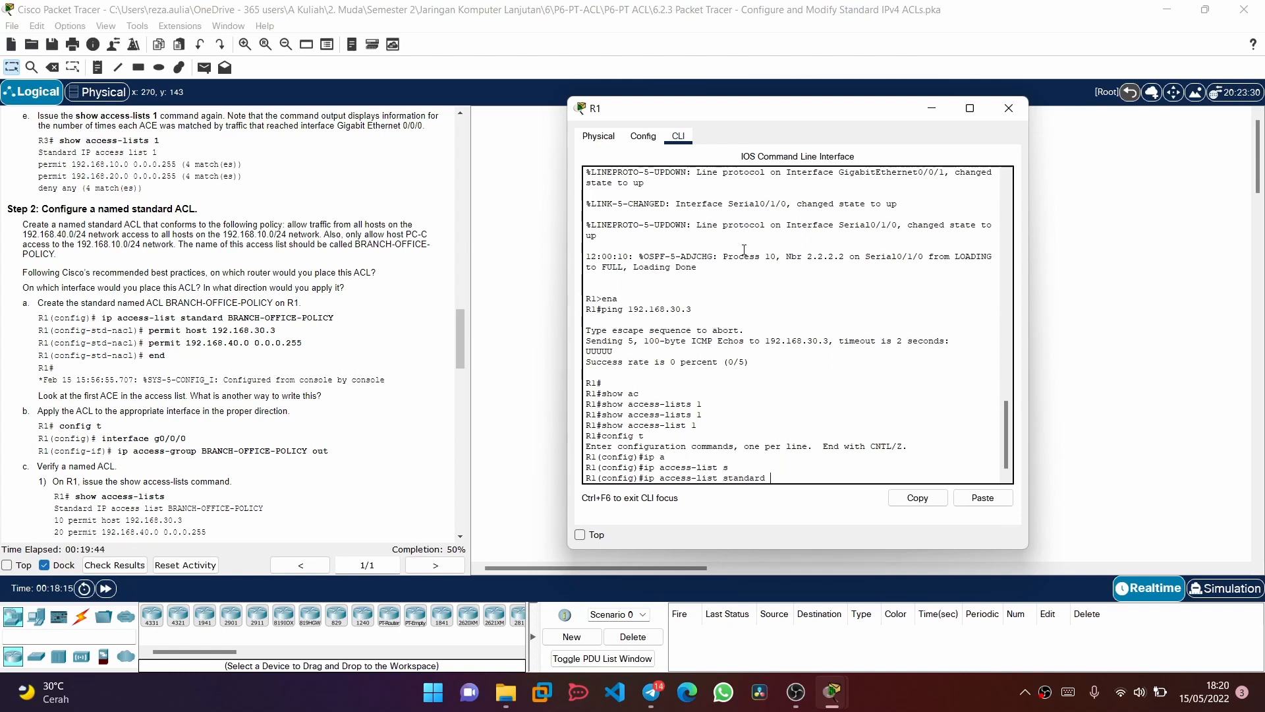
text(BRANCH-OFFICE-POLICY)
key(Return)
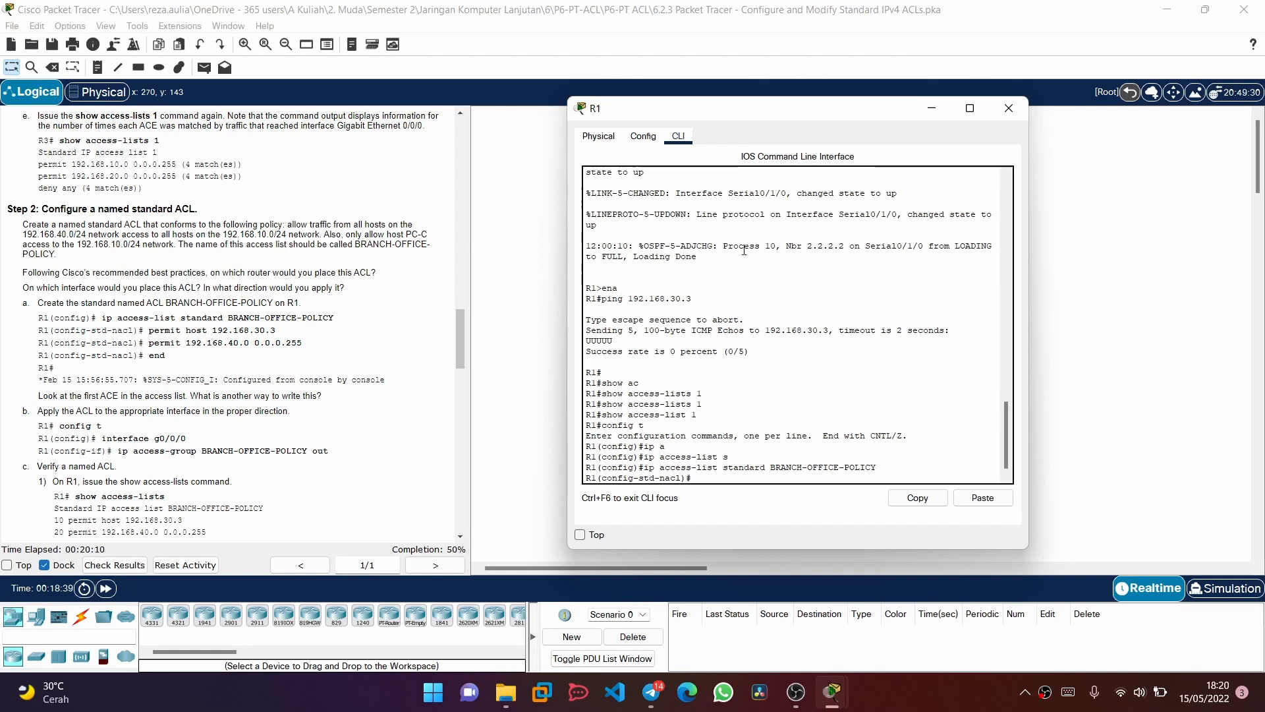
Add an entry to BRANCH-OFFICE-POLICY that permits host 192.168.30.3
text(permint)
key(Tab)
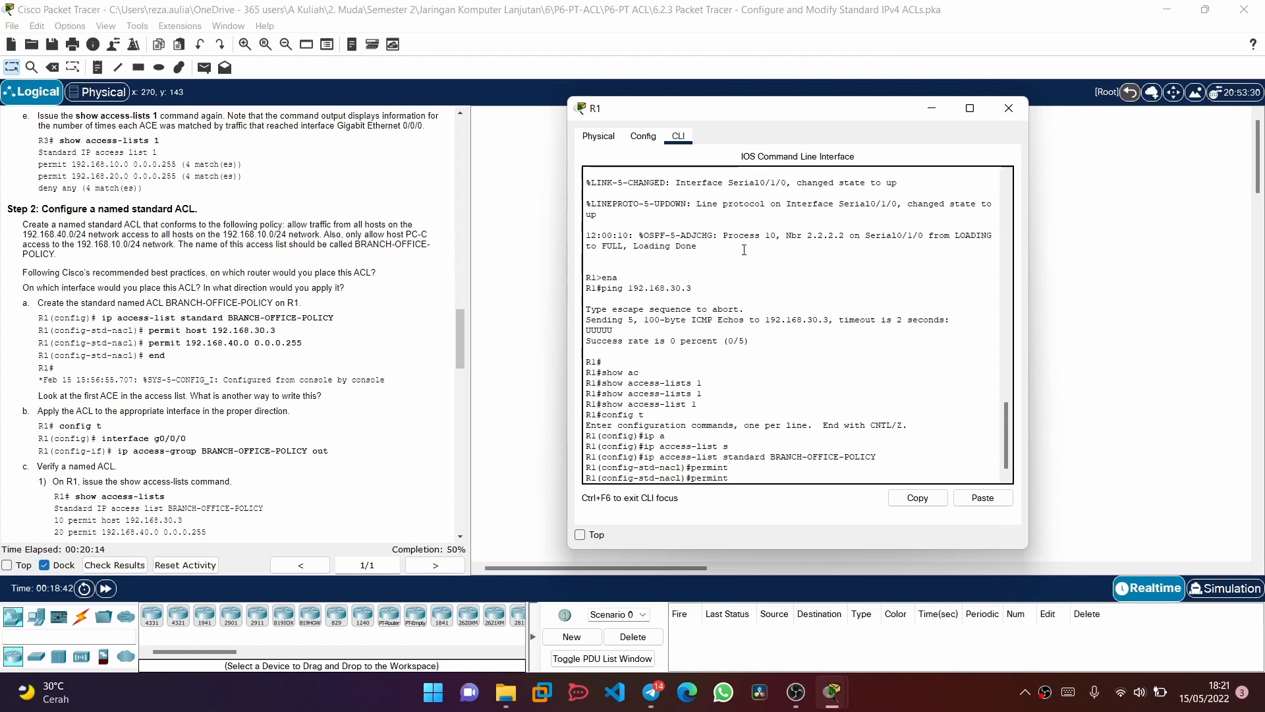
key(BackSpace)
key(BackSpace)
key(Tab)
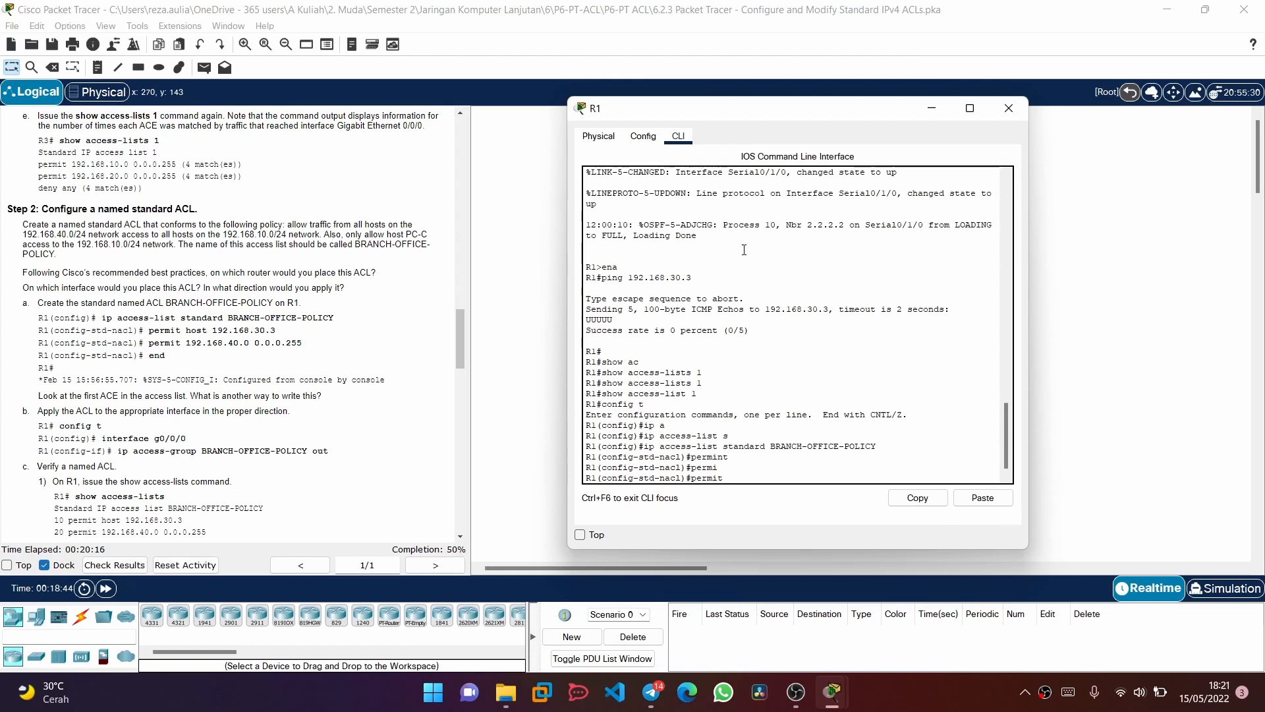
text(host 192.168.30.3)
key(Return)
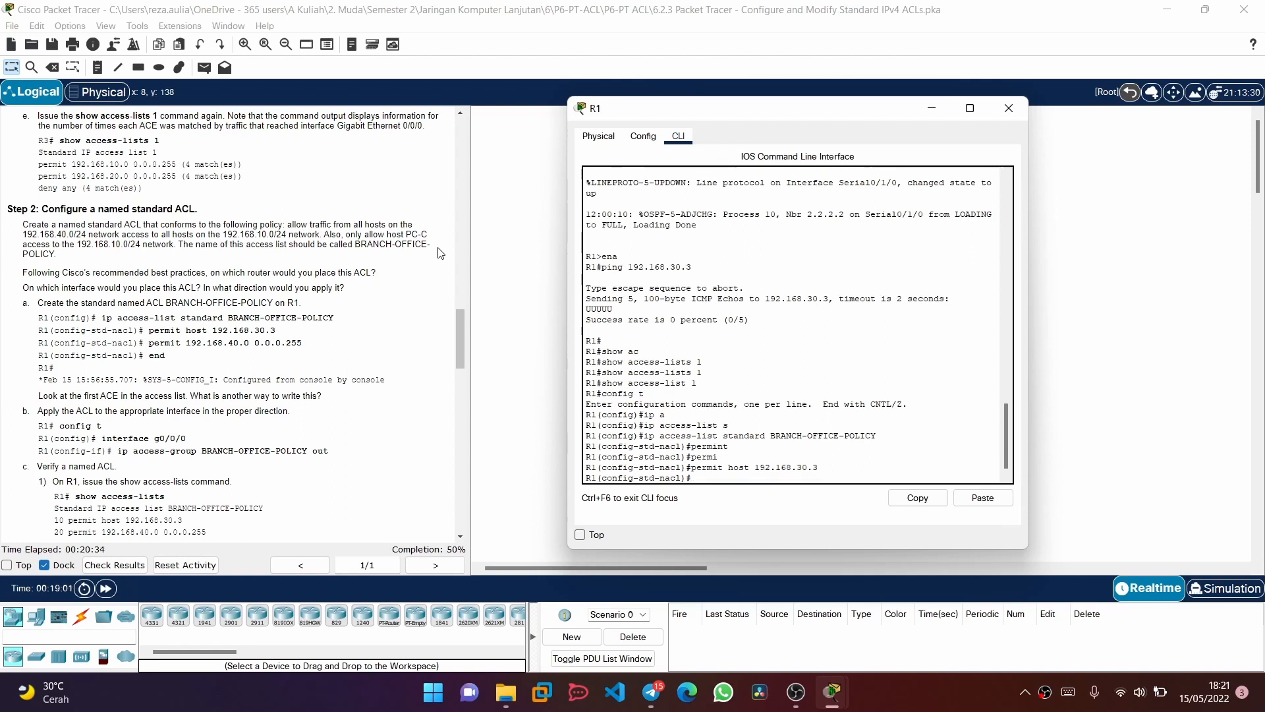
Permit network 192.168.40.0 with wildcard mask 0.0.0.255 in BRANCH-OFFICE-POLICY, and end configuration mode to return to R1's privileged prompt
text(per)
key(Tab)
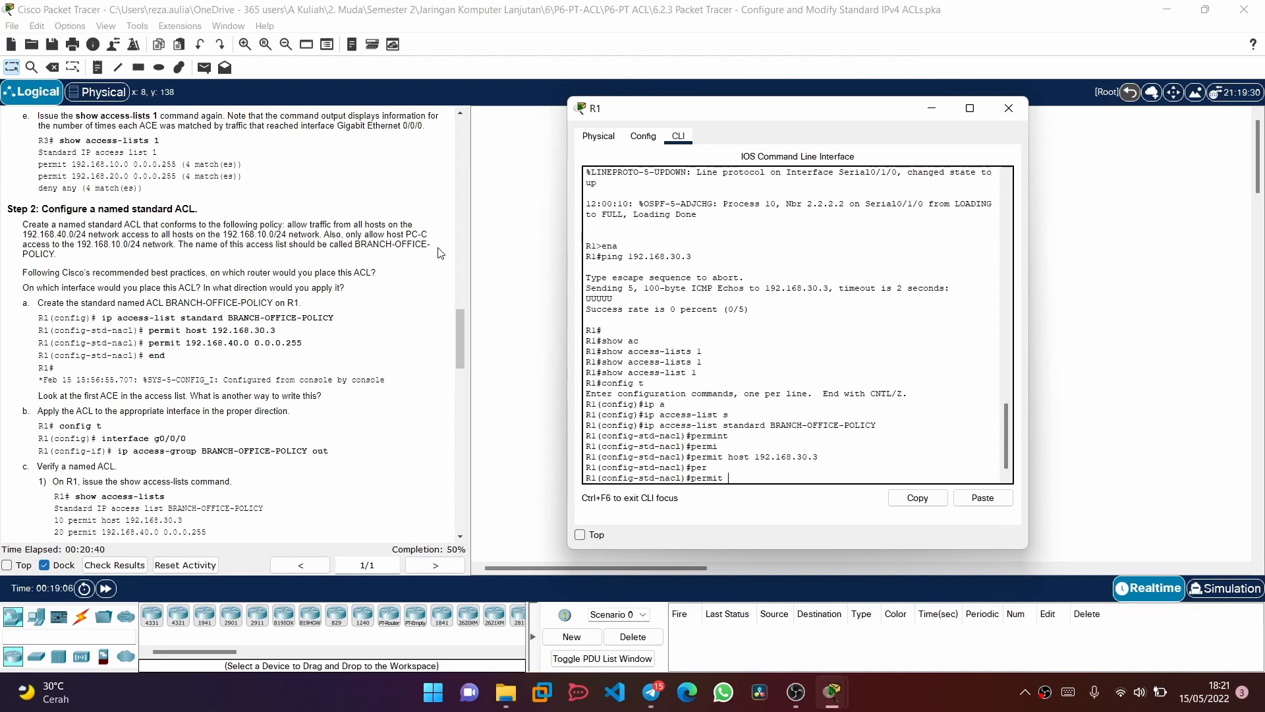
text(192.168.40)
text(0.0.0255)
key(Return)
key(Up)
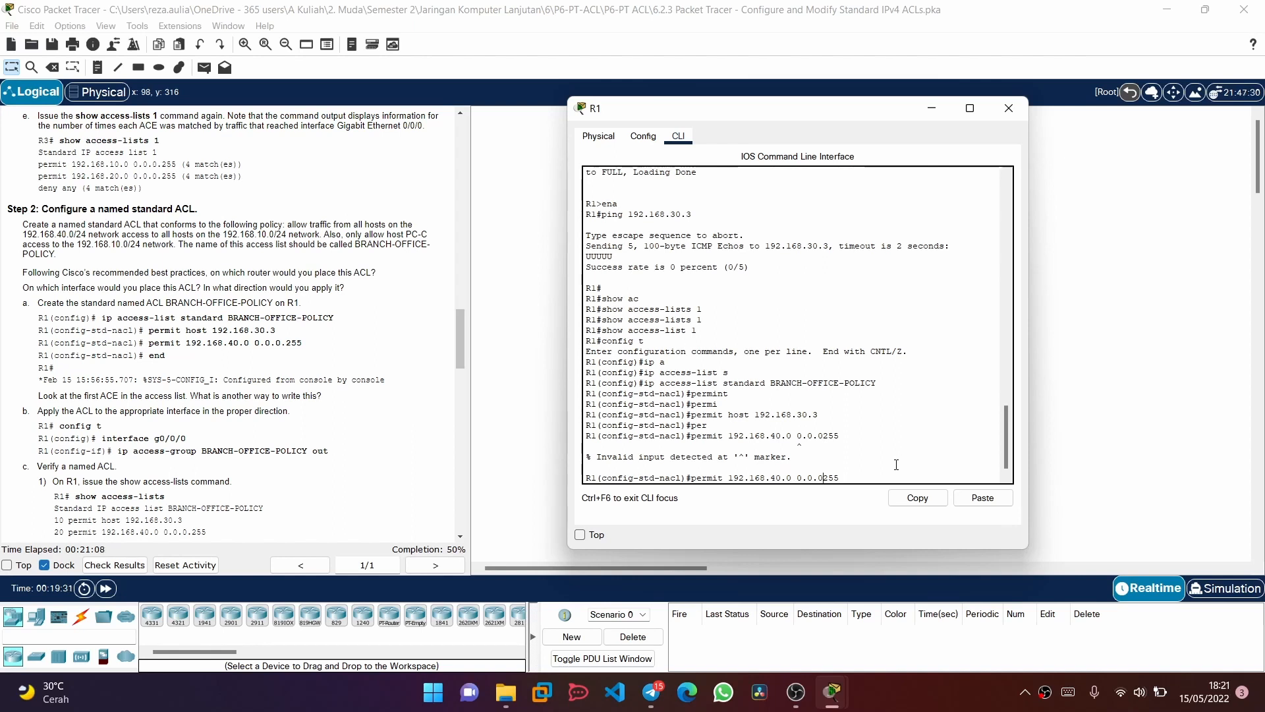
text(.)
key(Return)
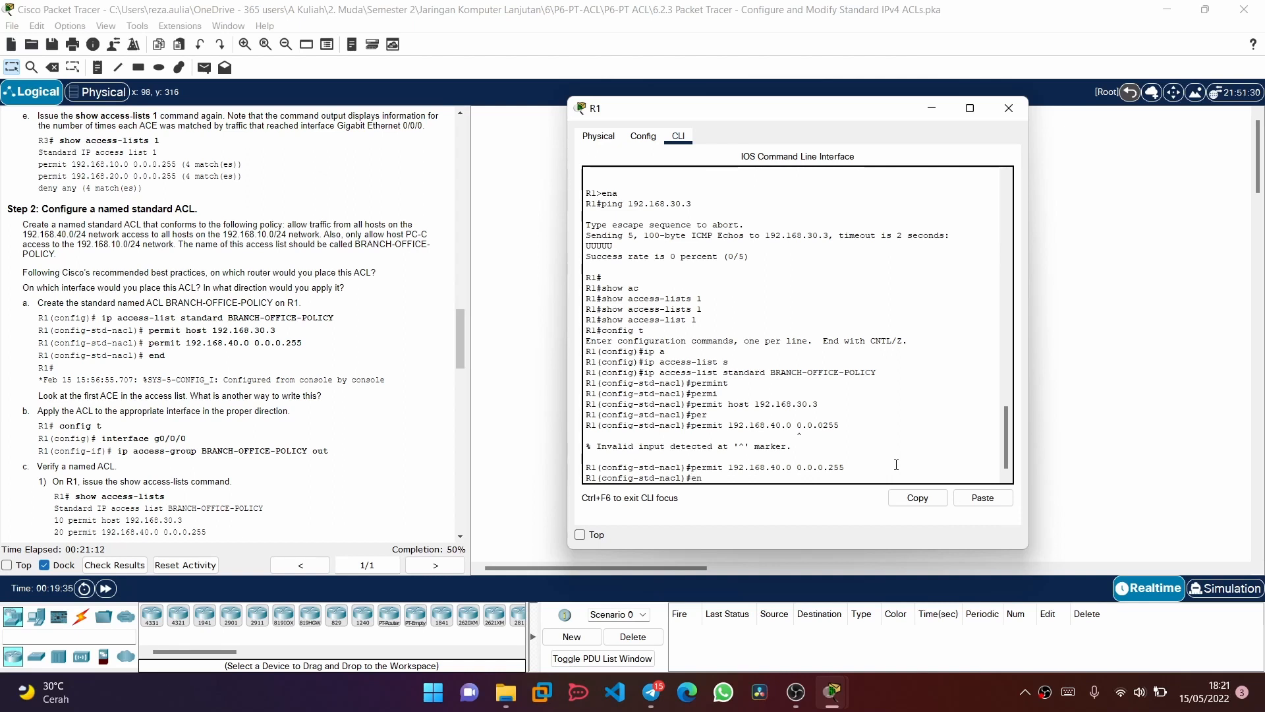
text(end)
key(Return)
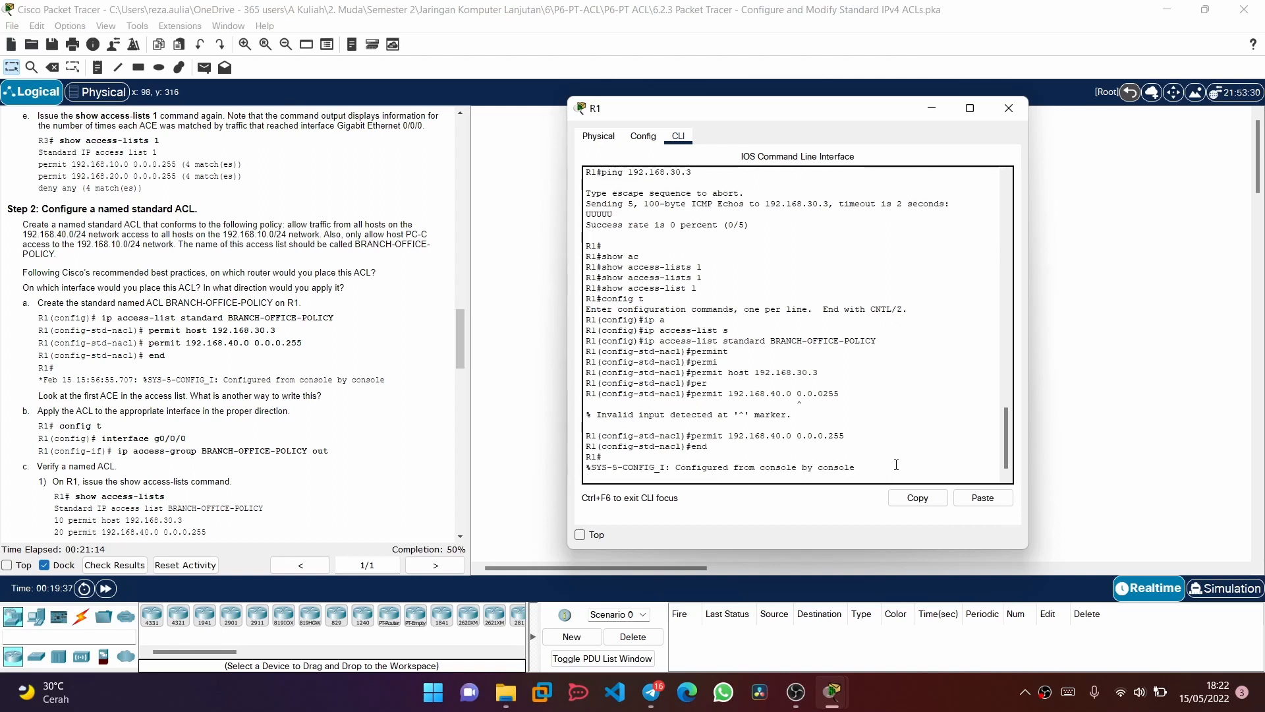
key(Return)
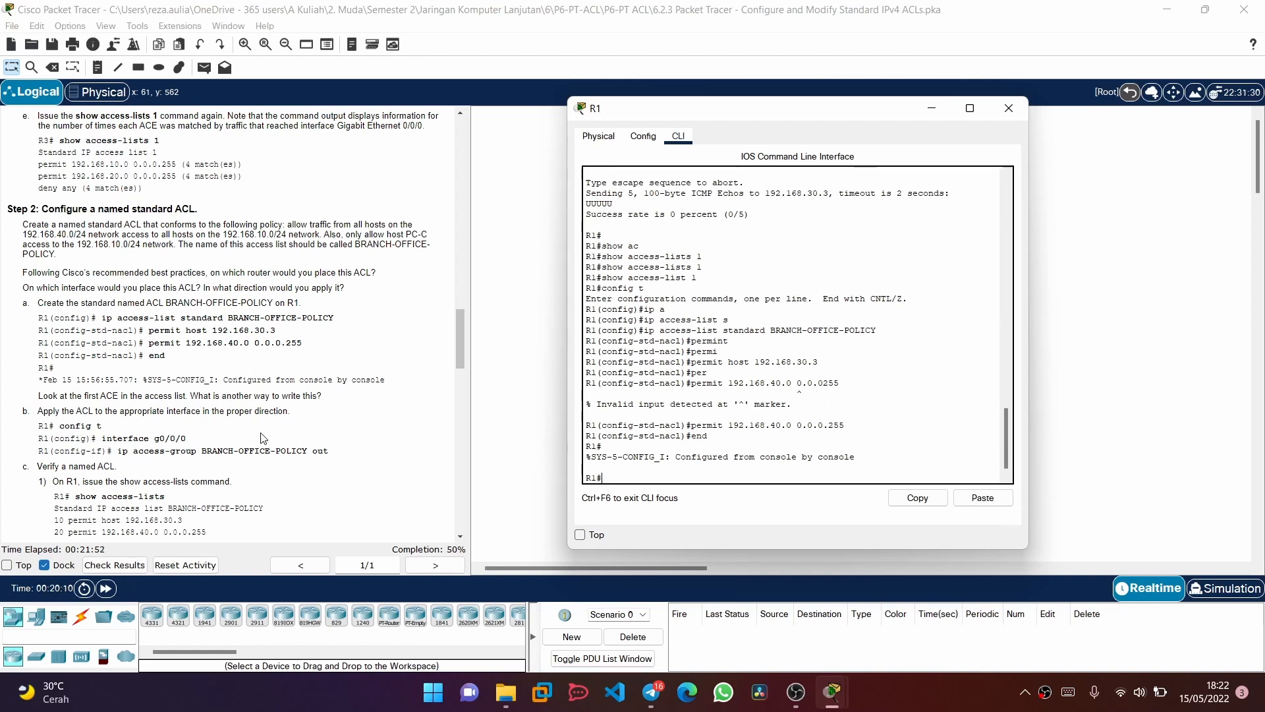
Check the topology around R1 with its window clear of the instructions, and enter configuration mode for interface g0/0/0
scroll(243, 437, down, 2)
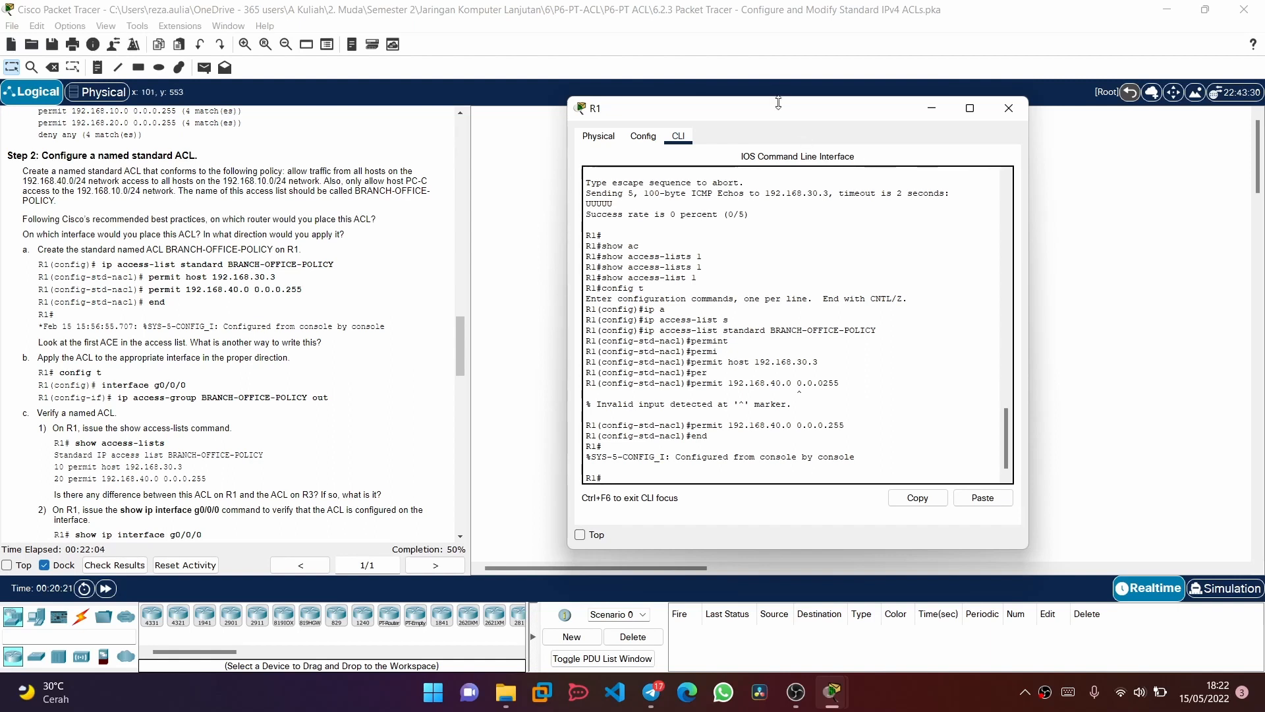
drag(780, 114, 912, 275)
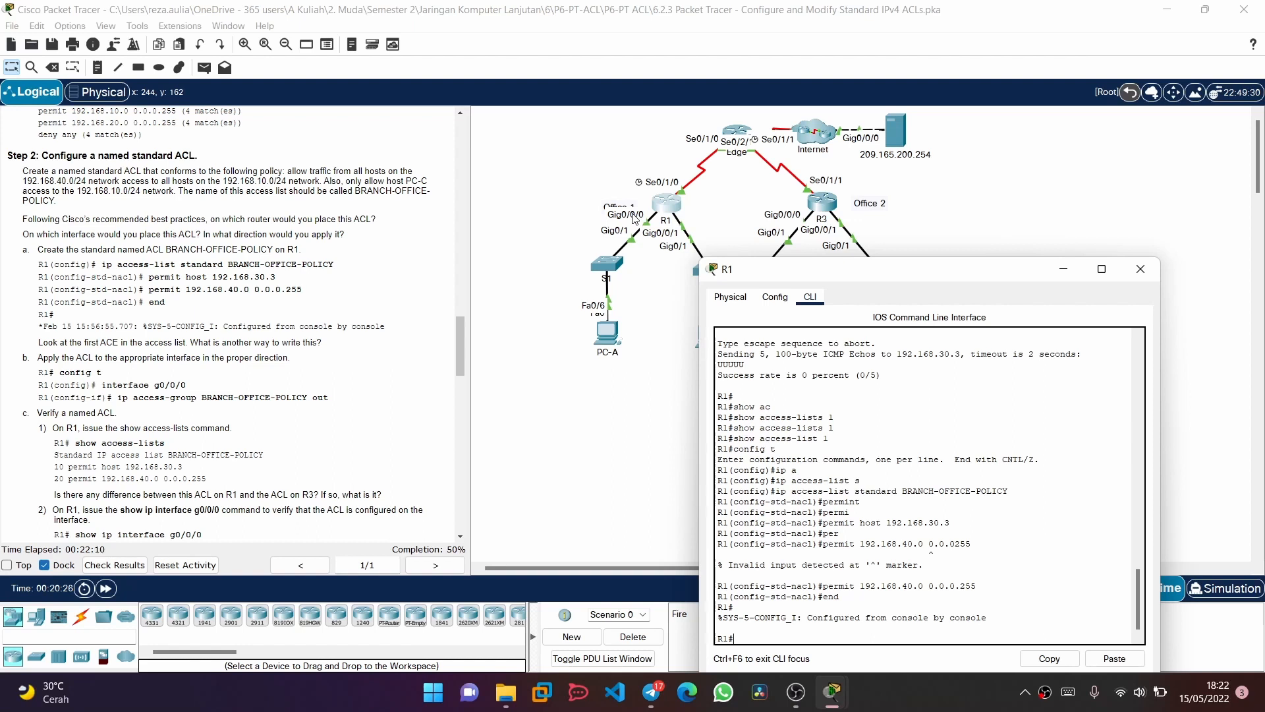
drag(787, 274, 589, 105)
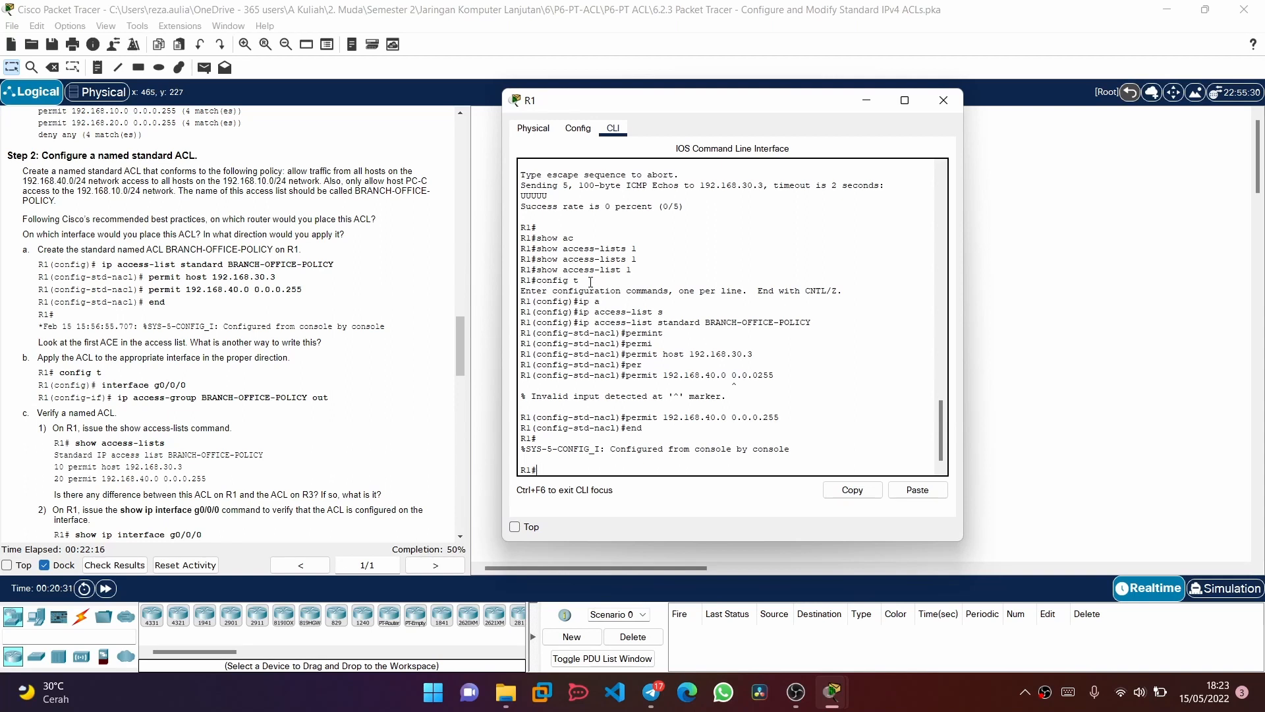
text(nf t)
key(Return)
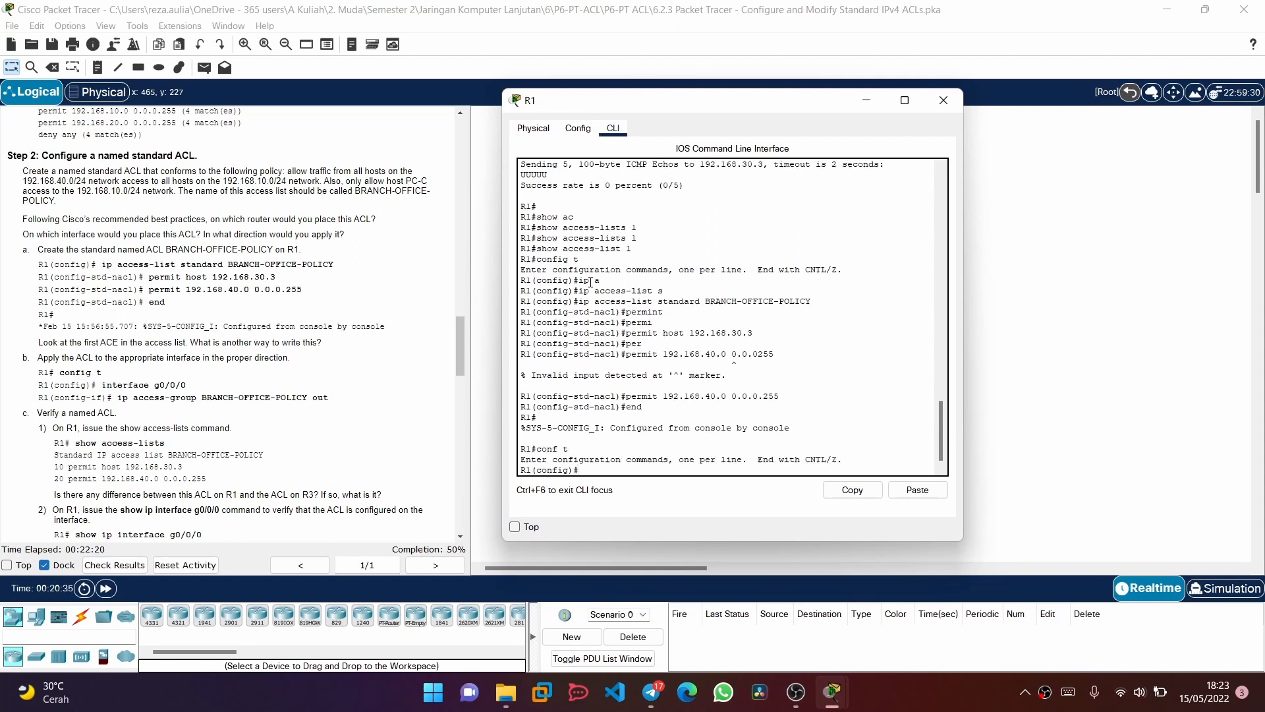
text(int g0/0/0)
key(Return)
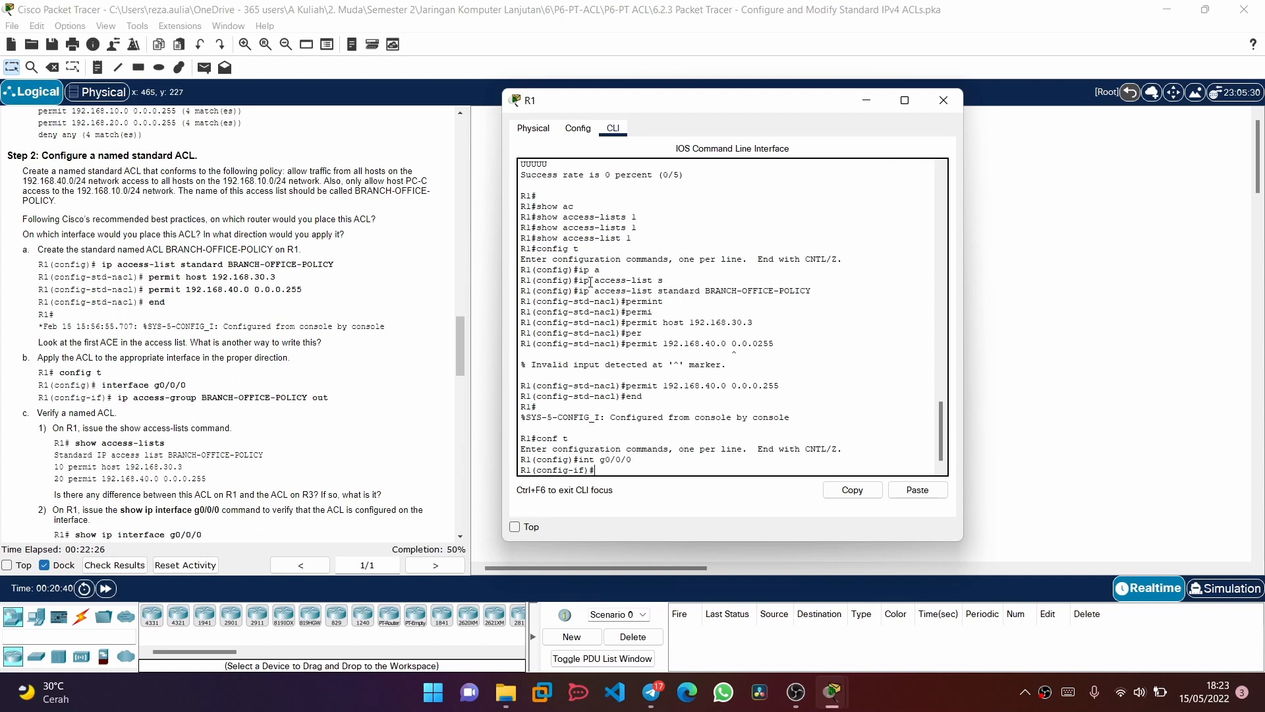
Apply the access list BRANCH-OFFICE-POLICY to R1's interface g0/0/0 in the outbound direction
text(ip ac)
key(Tab)
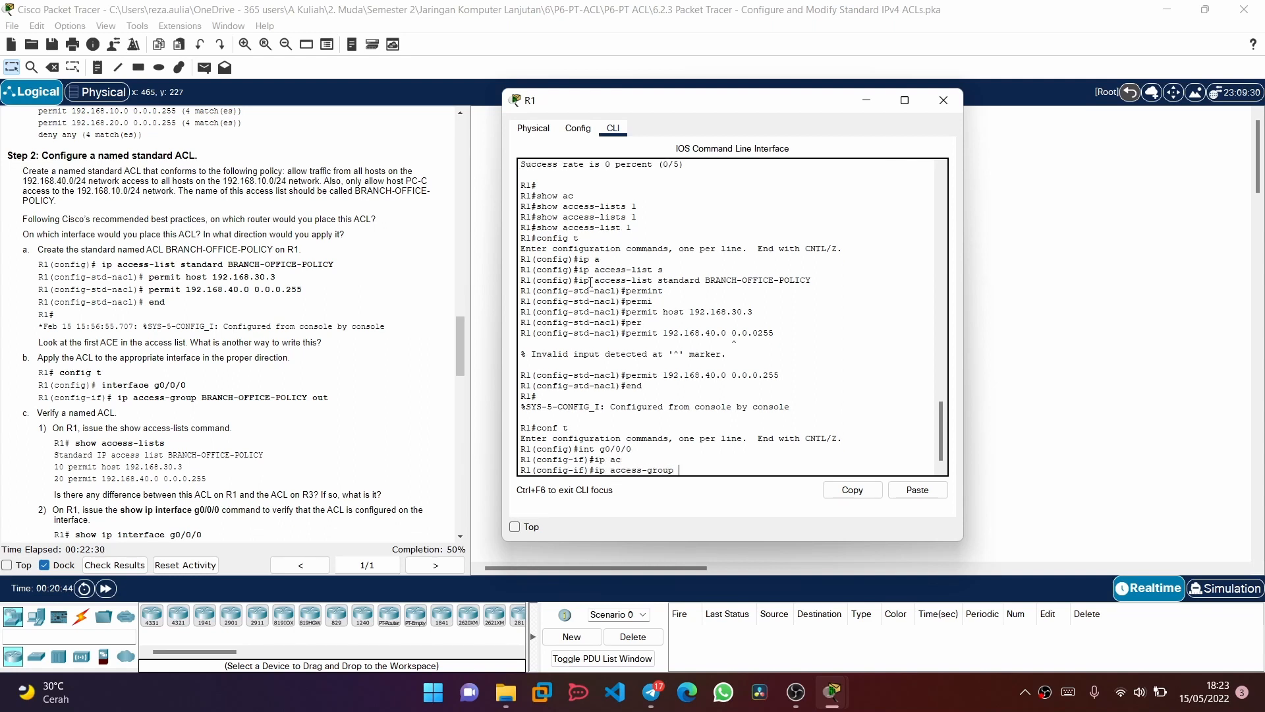
text(BRANCH-OFFICE-POLICY out)
key(Return)
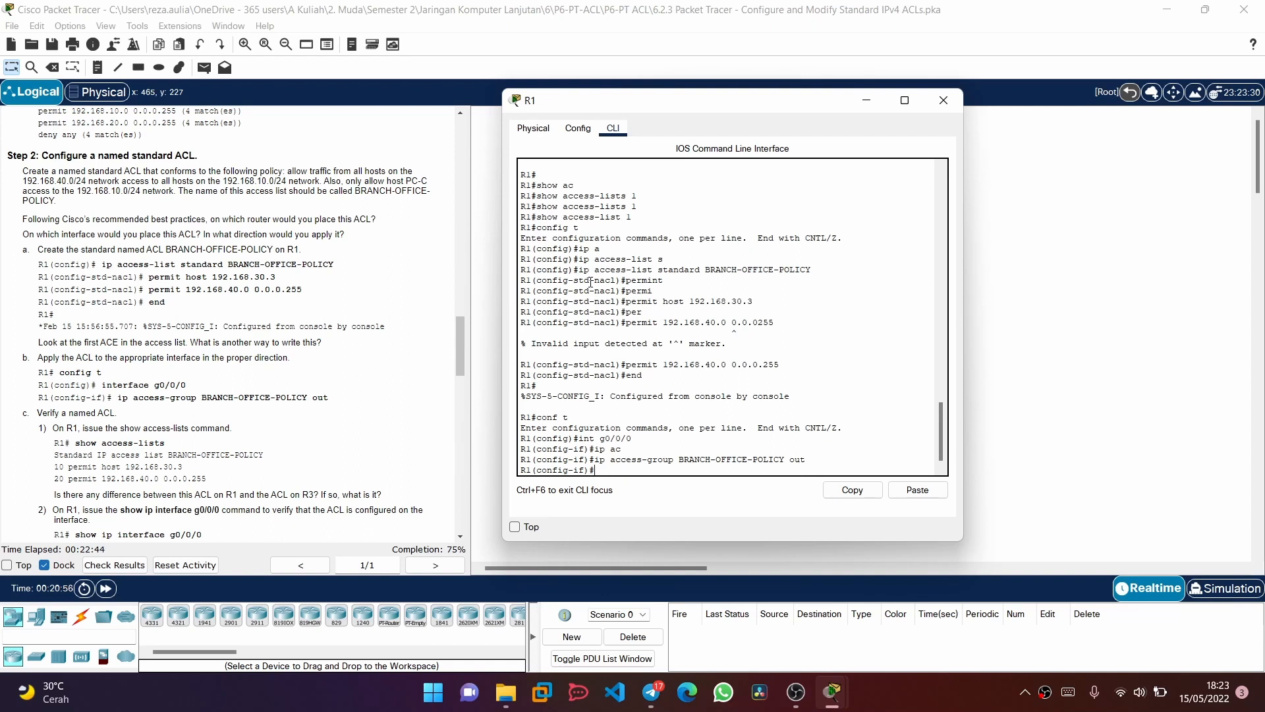
End configuration mode on R1 and display its access lists with show access-lists
scroll(313, 262, down, 5)
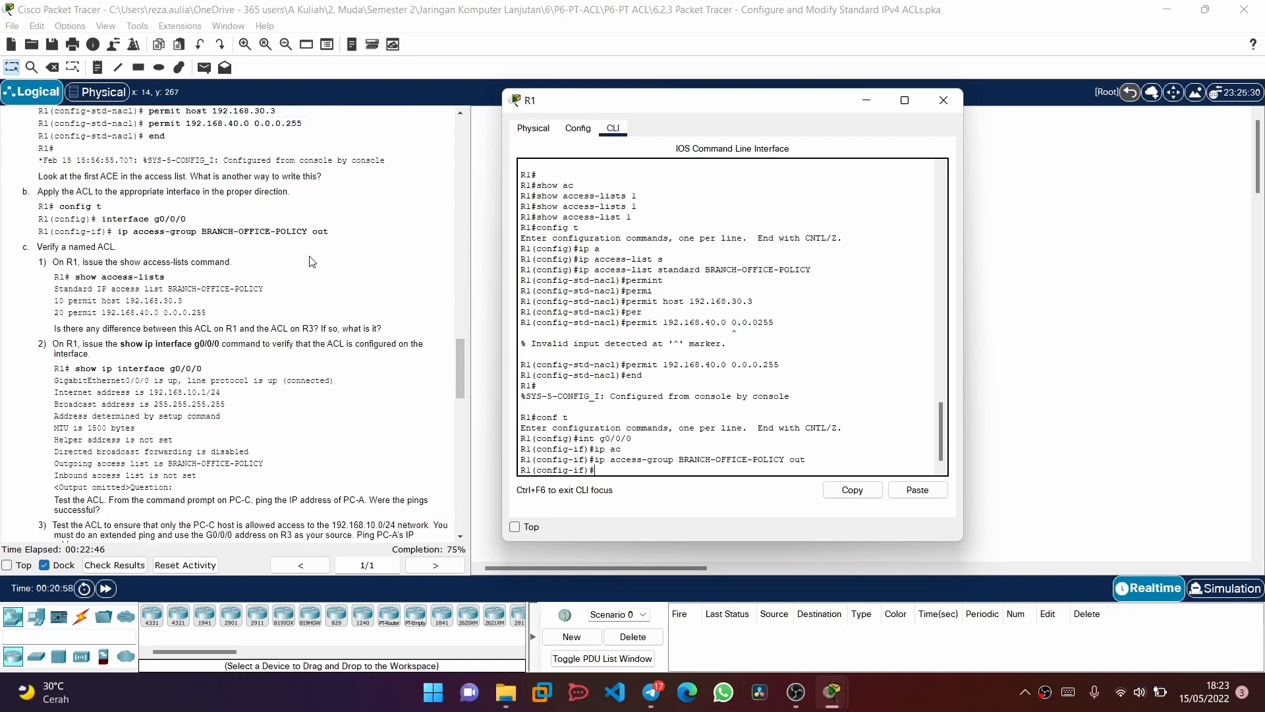
scroll(312, 261, up, 1)
scroll(313, 262, down, 2)
scroll(312, 262, up, 1)
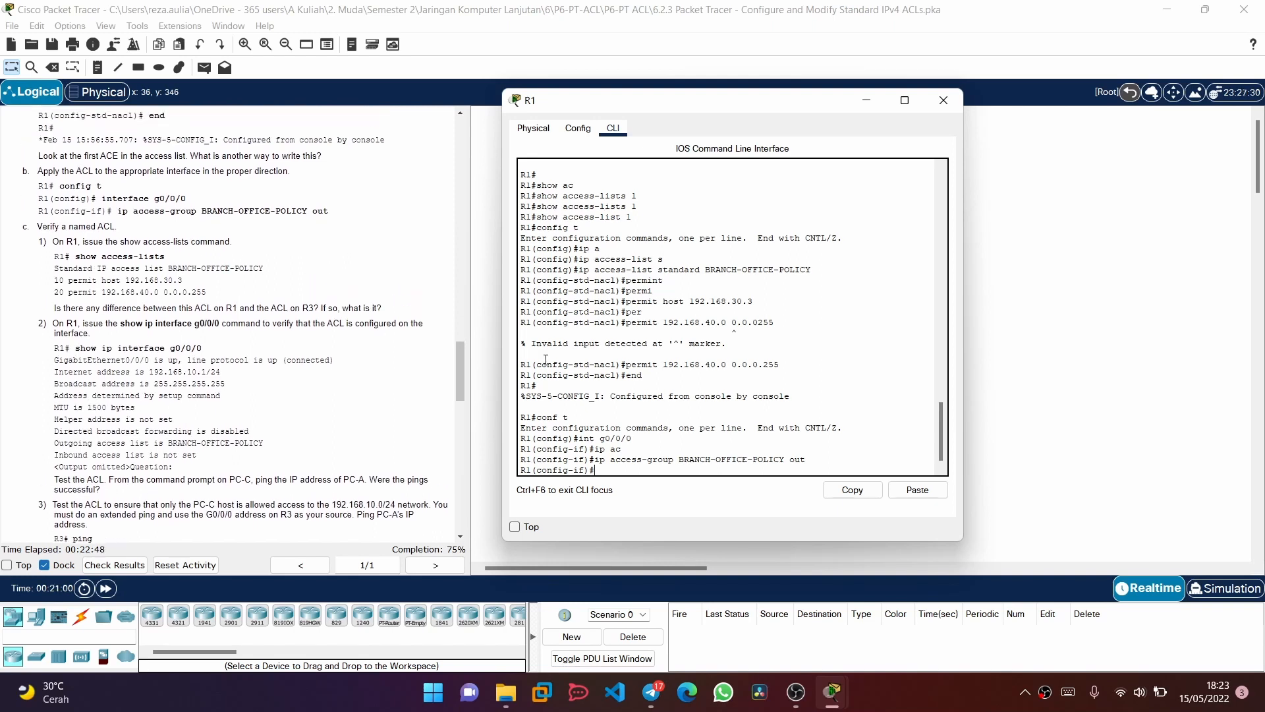
text(end)
key(Return)
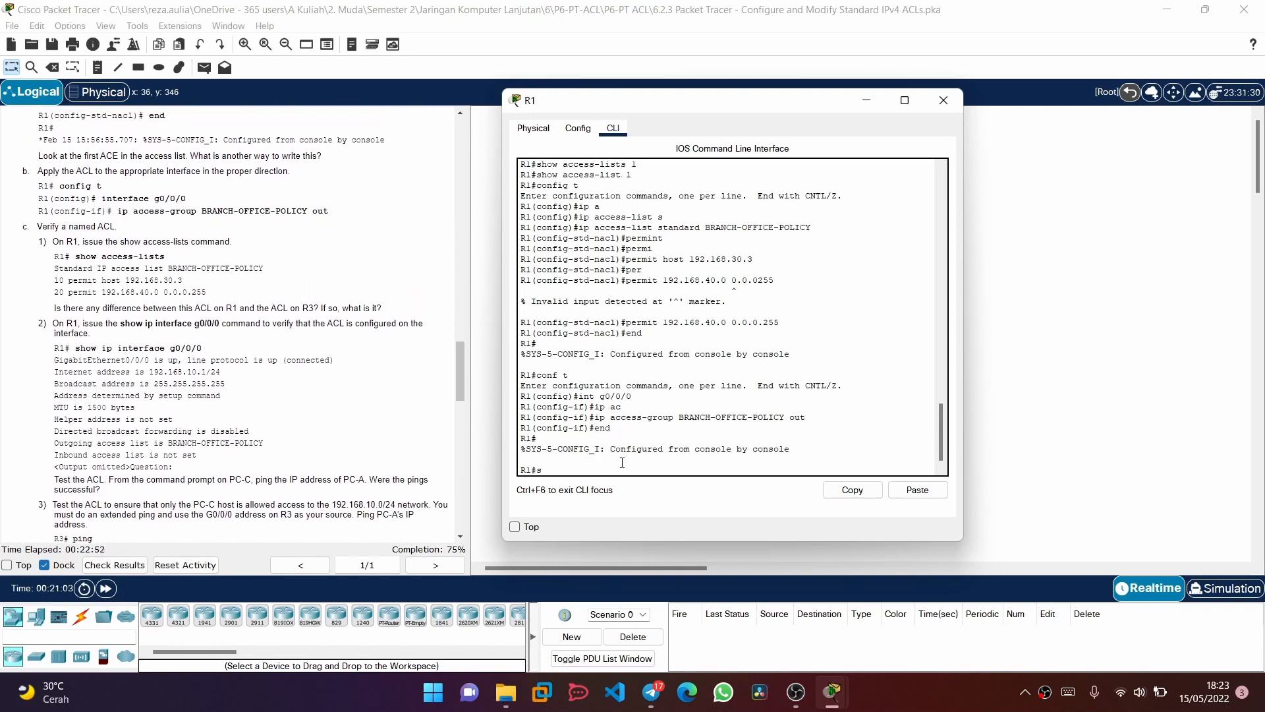
text(show a)
key(Tab)
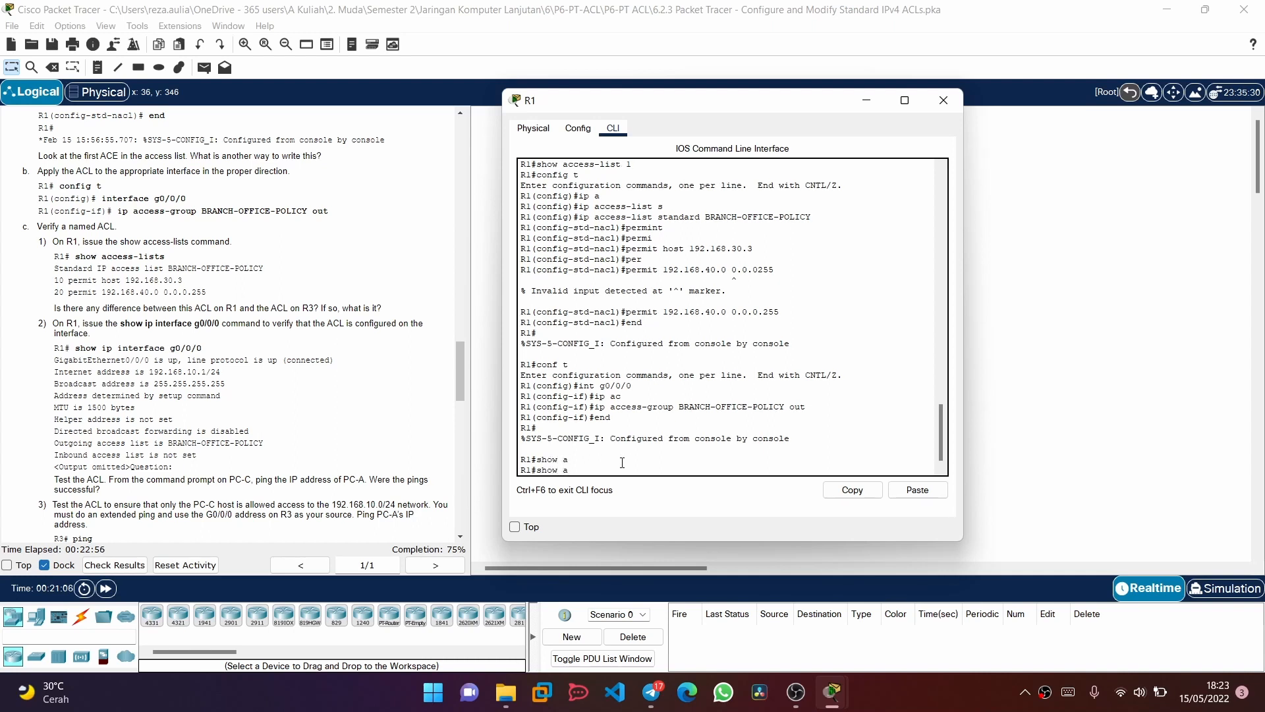
key(Tab)
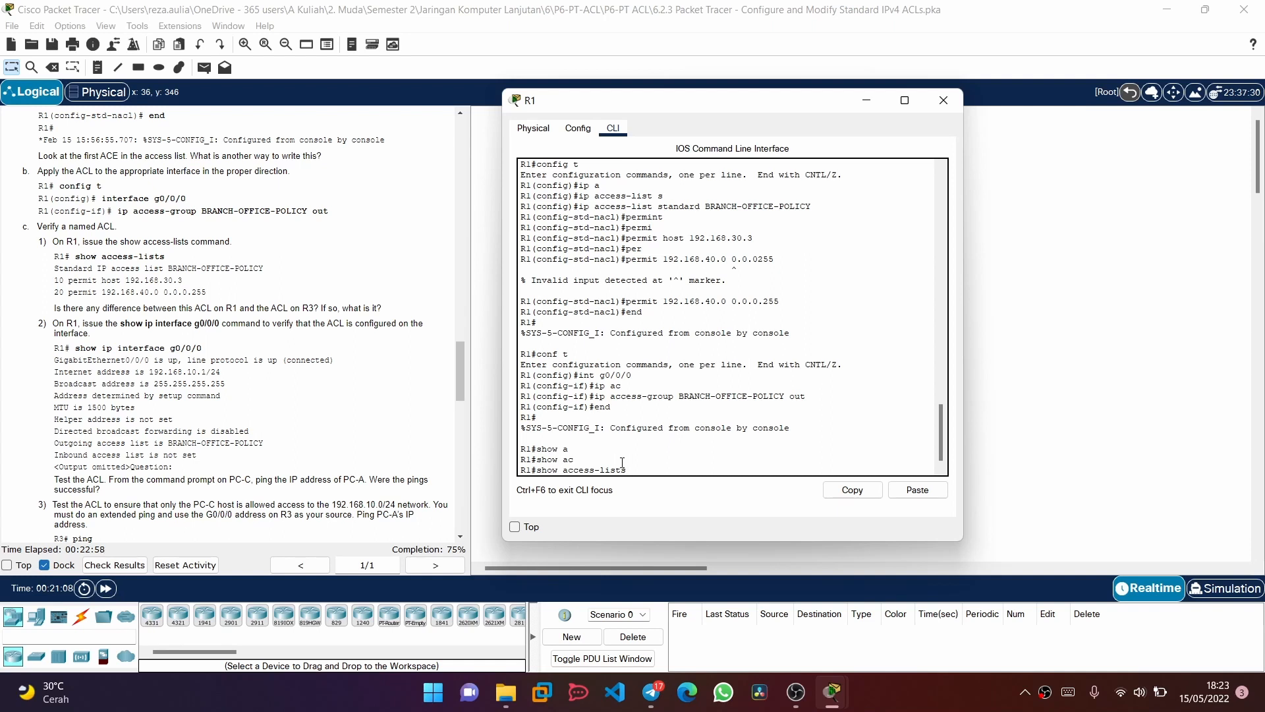
key(Return)
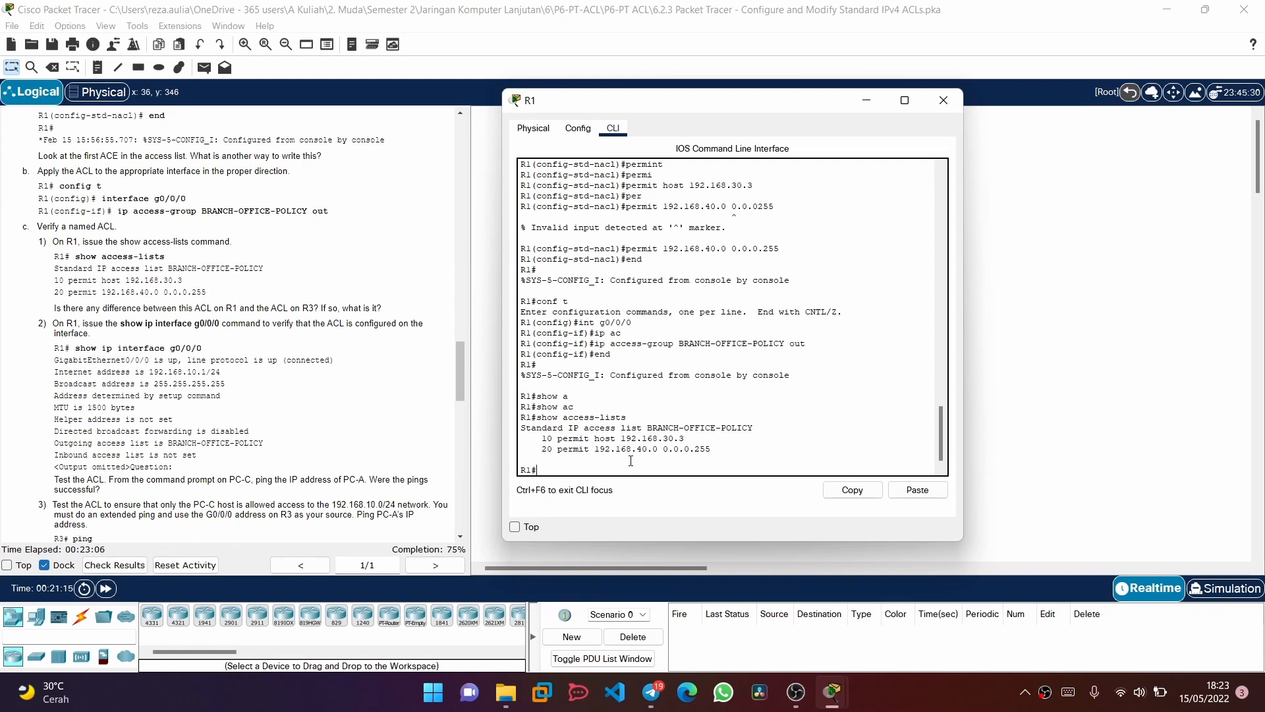
Read the named ACL verification instructions and compare the sample access list with R1's output
scroll(270, 342, down, 2)
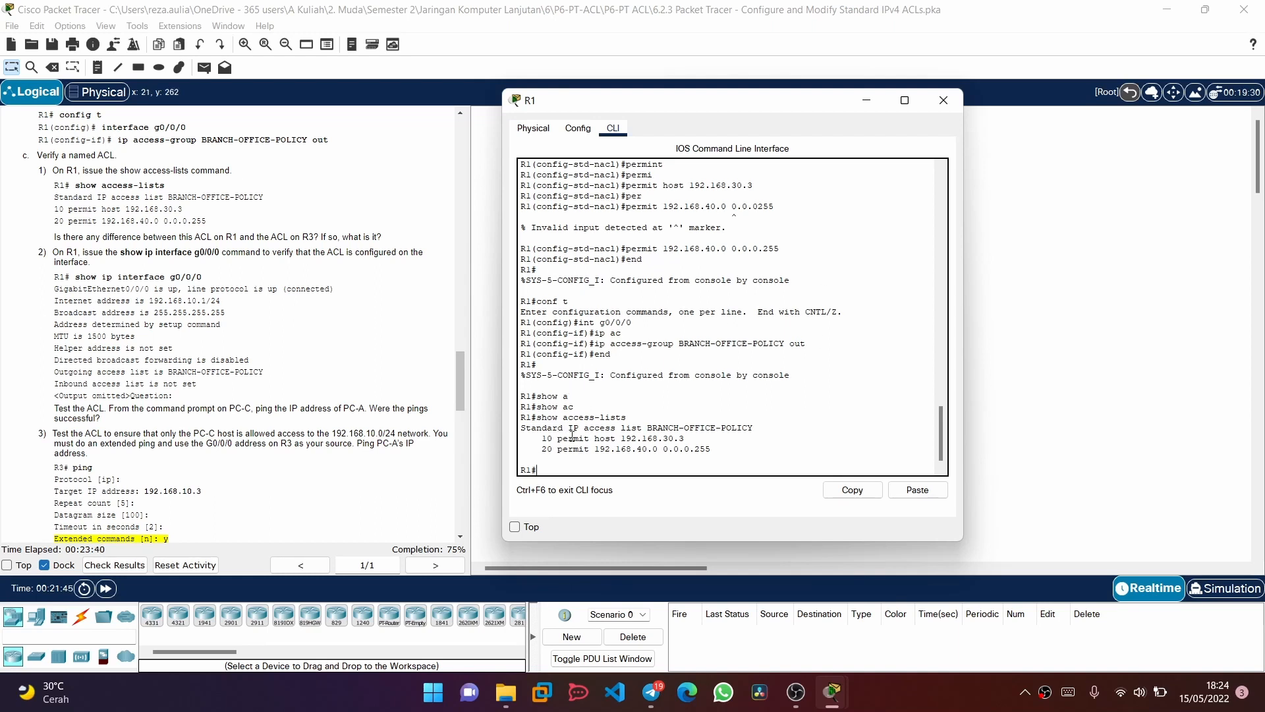
scroll(808, 400, down, 1)
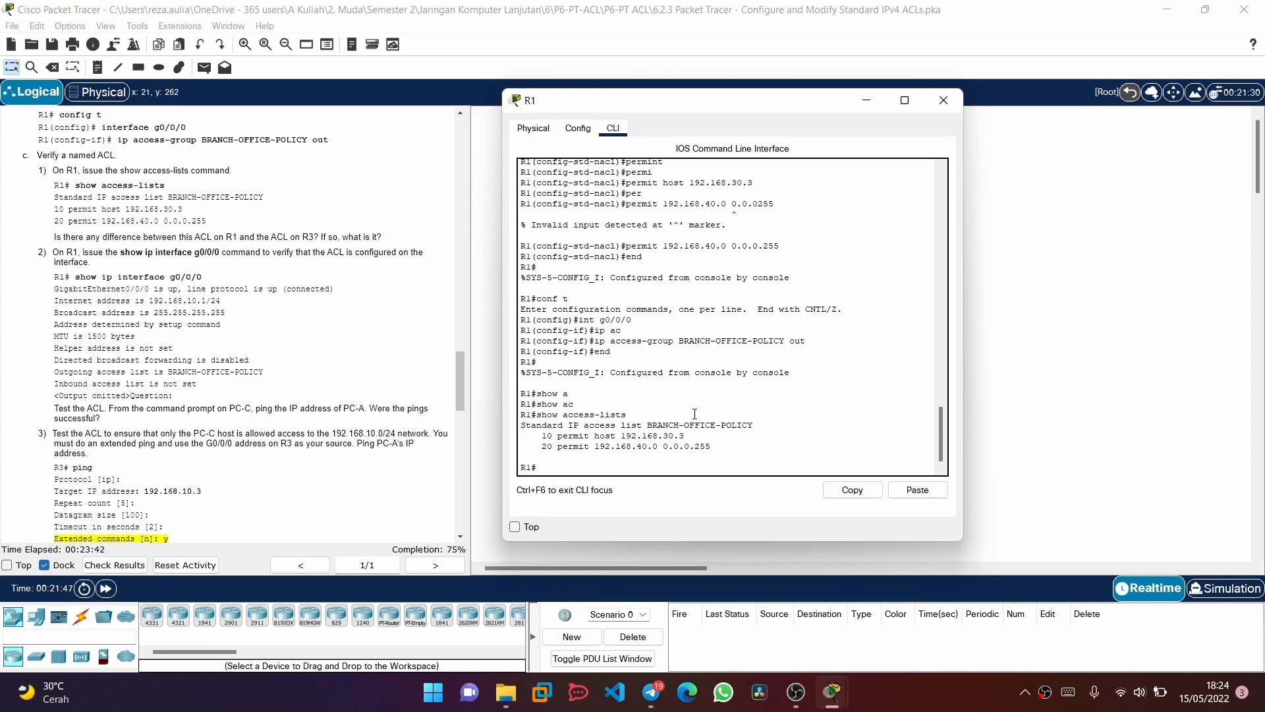
scroll(391, 420, down, 3)
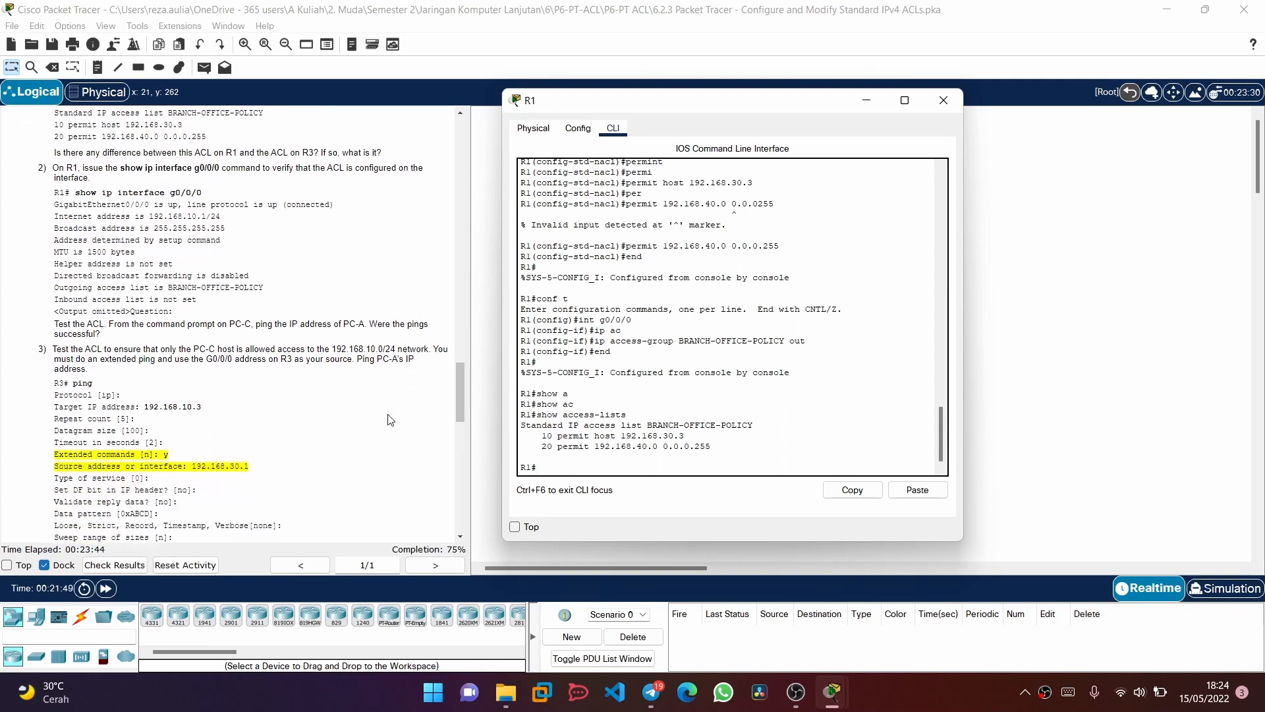
scroll(391, 420, up, 5)
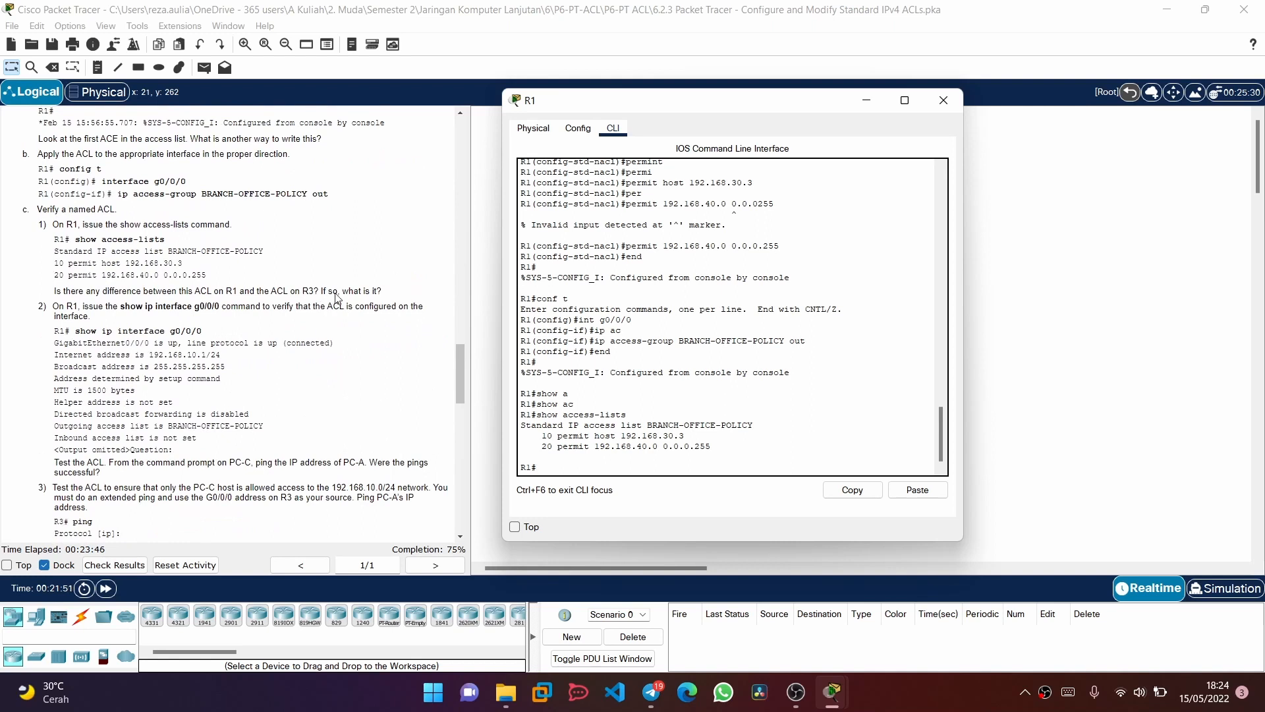
scroll(360, 398, down, 2)
scroll(347, 402, up, 3)
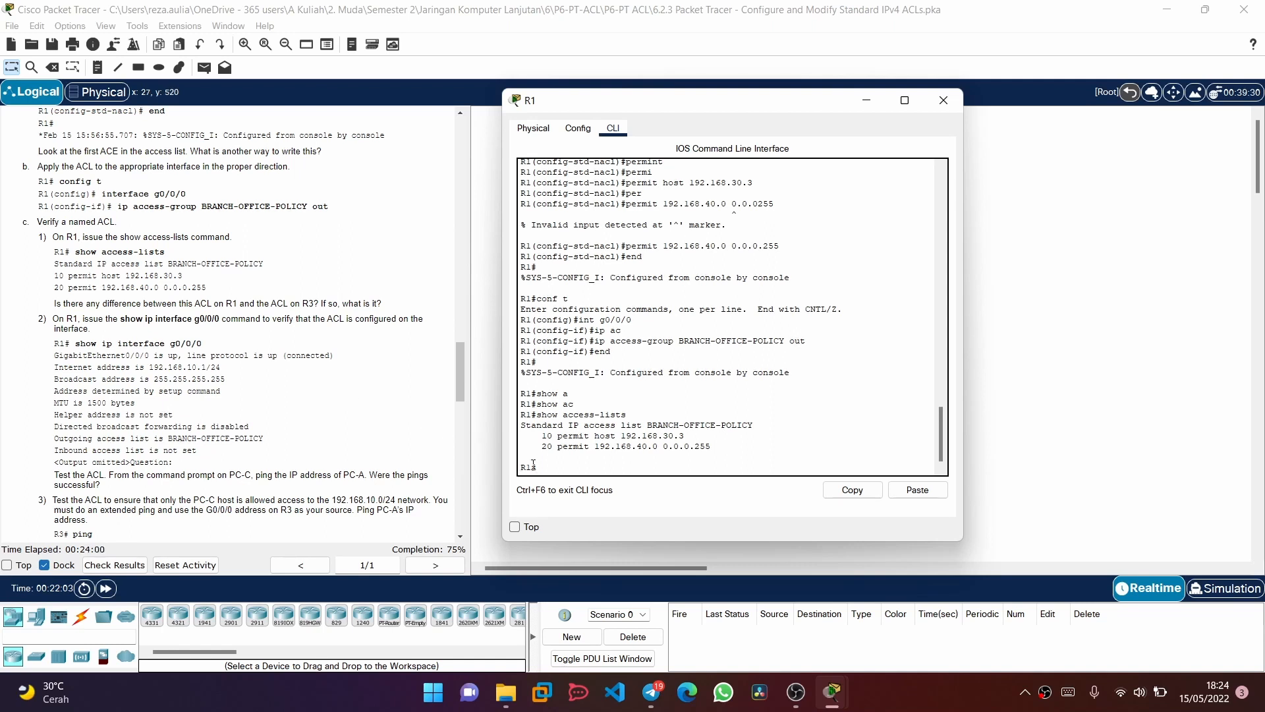
Display the complete IP interface details of R1's g0/0/0 to check which access list is applied
key(BackSpace)
text(hww)
key(Tab)
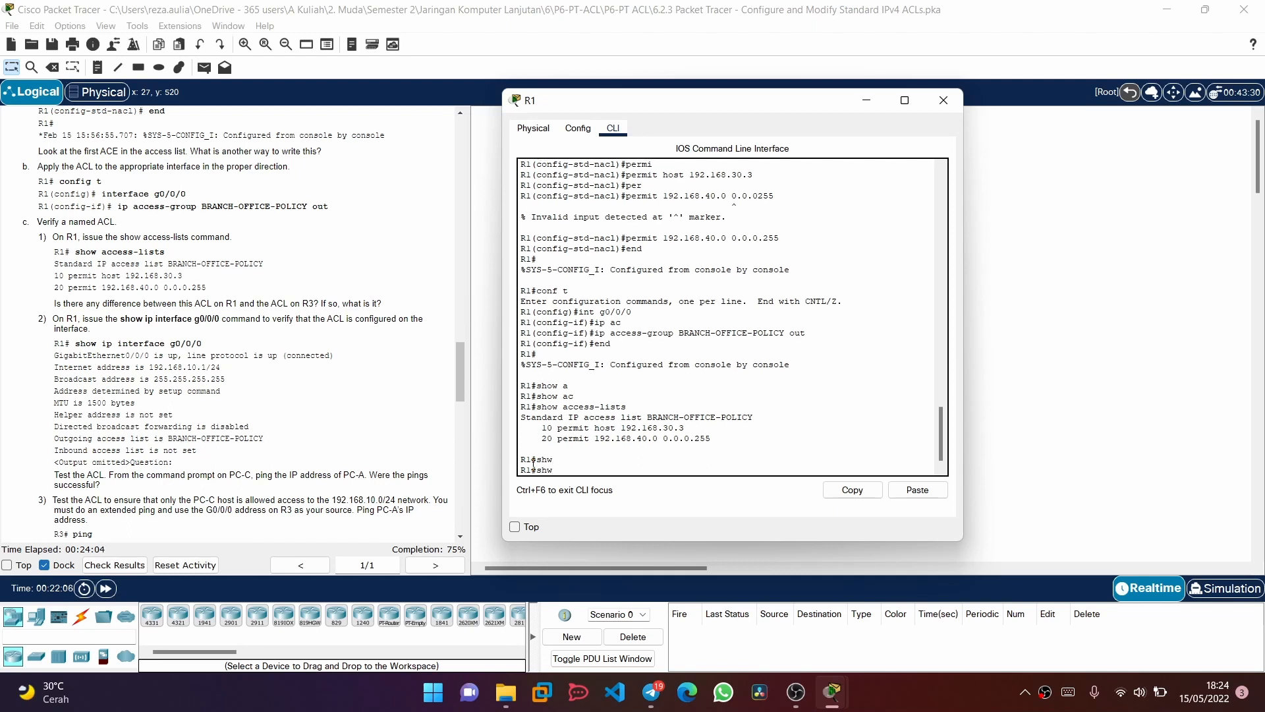
key(BackSpace)
text(o)
key(Tab)
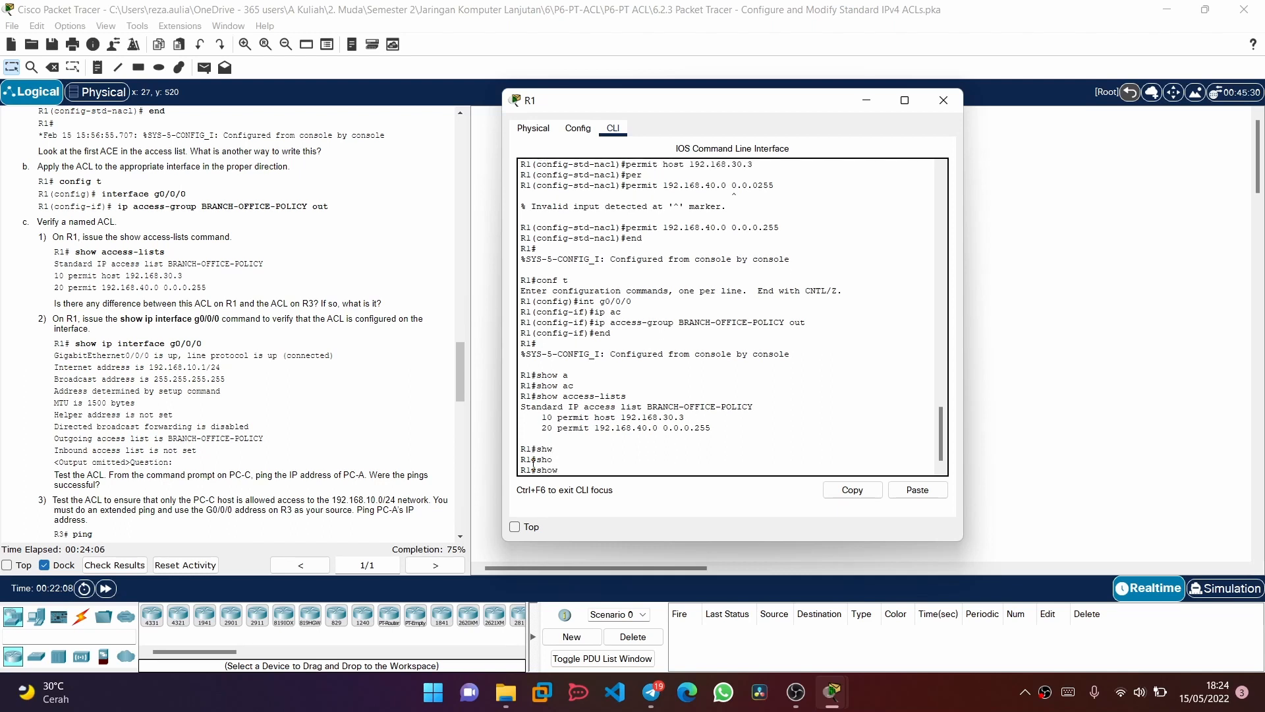
text(ip in)
key(Tab)
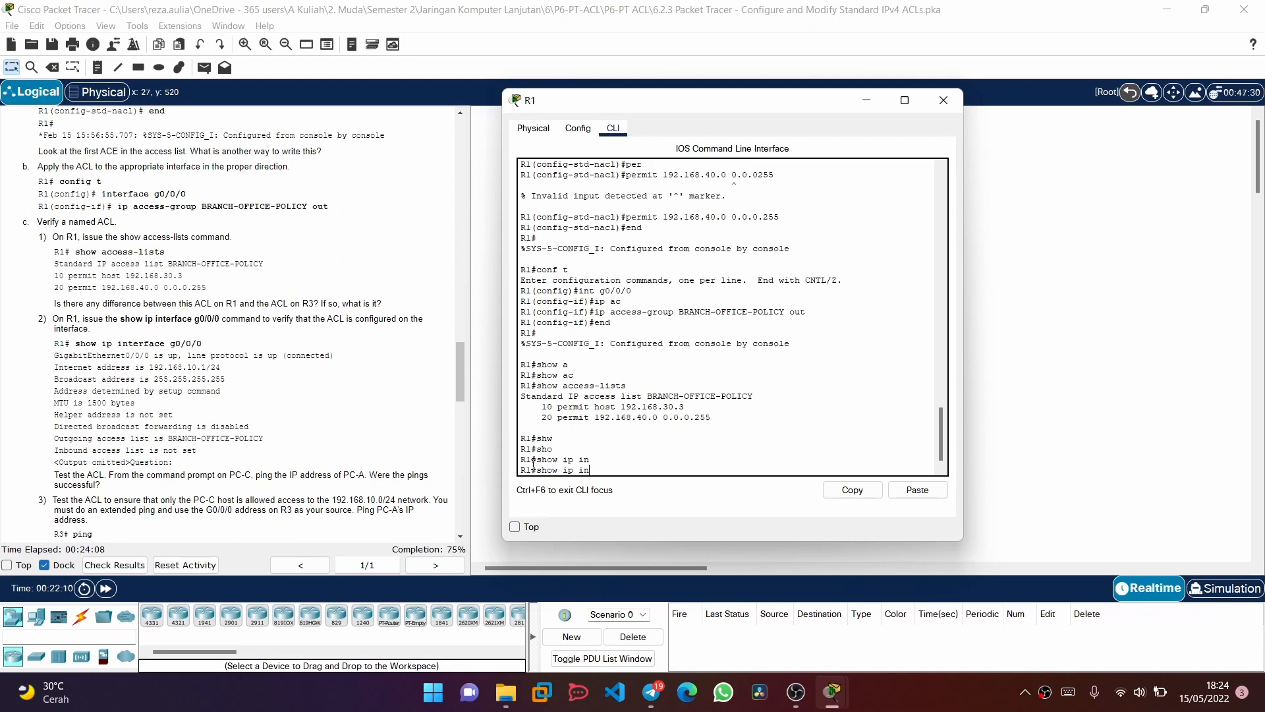
text(inte)
key(Tab)
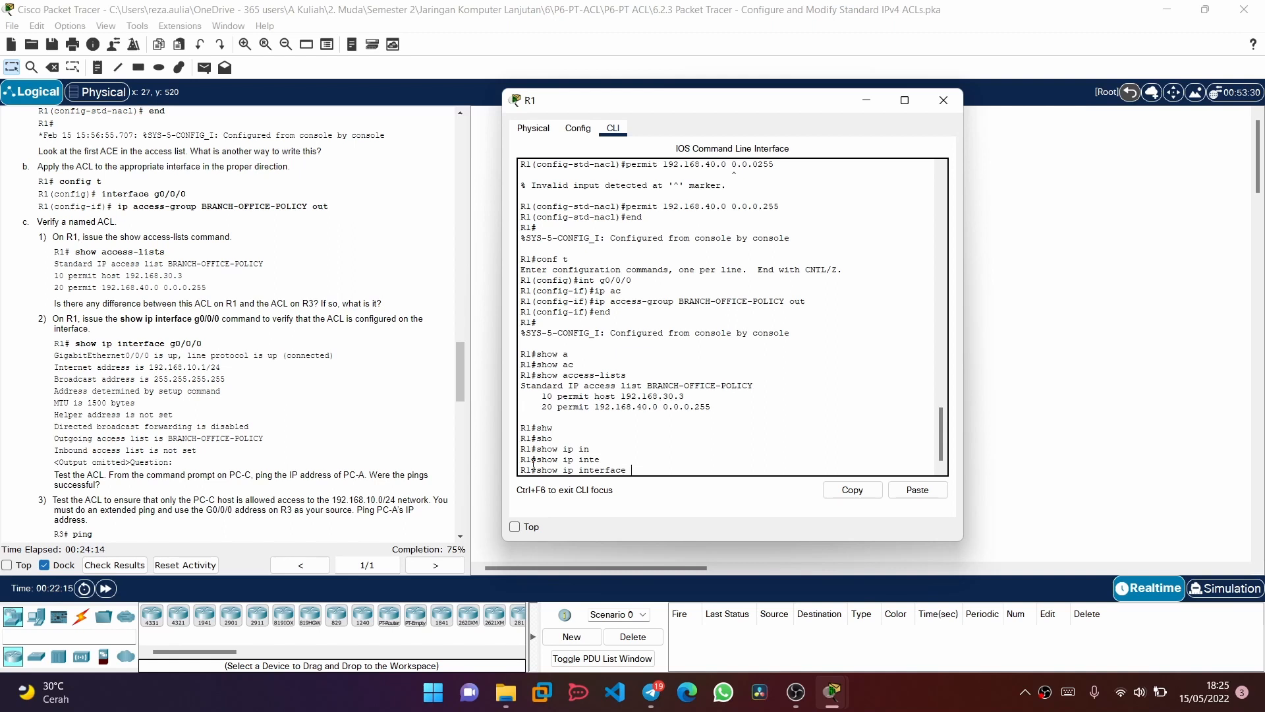
text(g0/0/0)
key(Return)
key(Return)
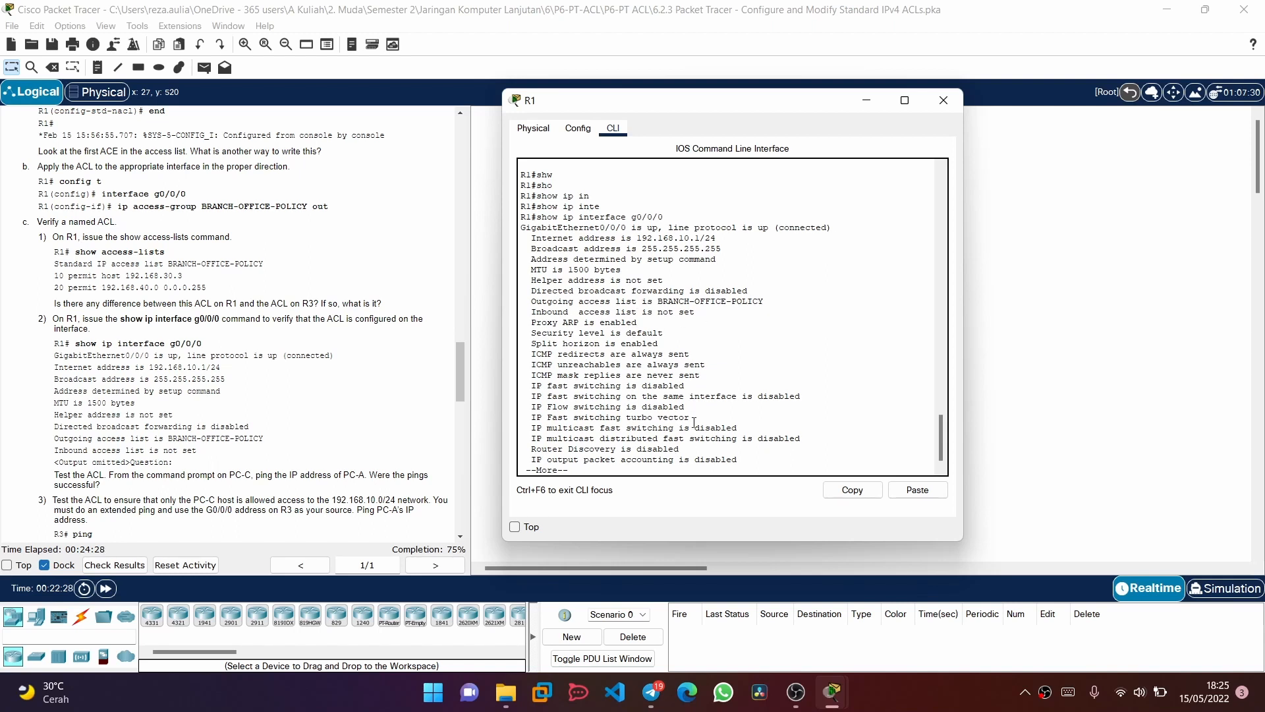
key(space)
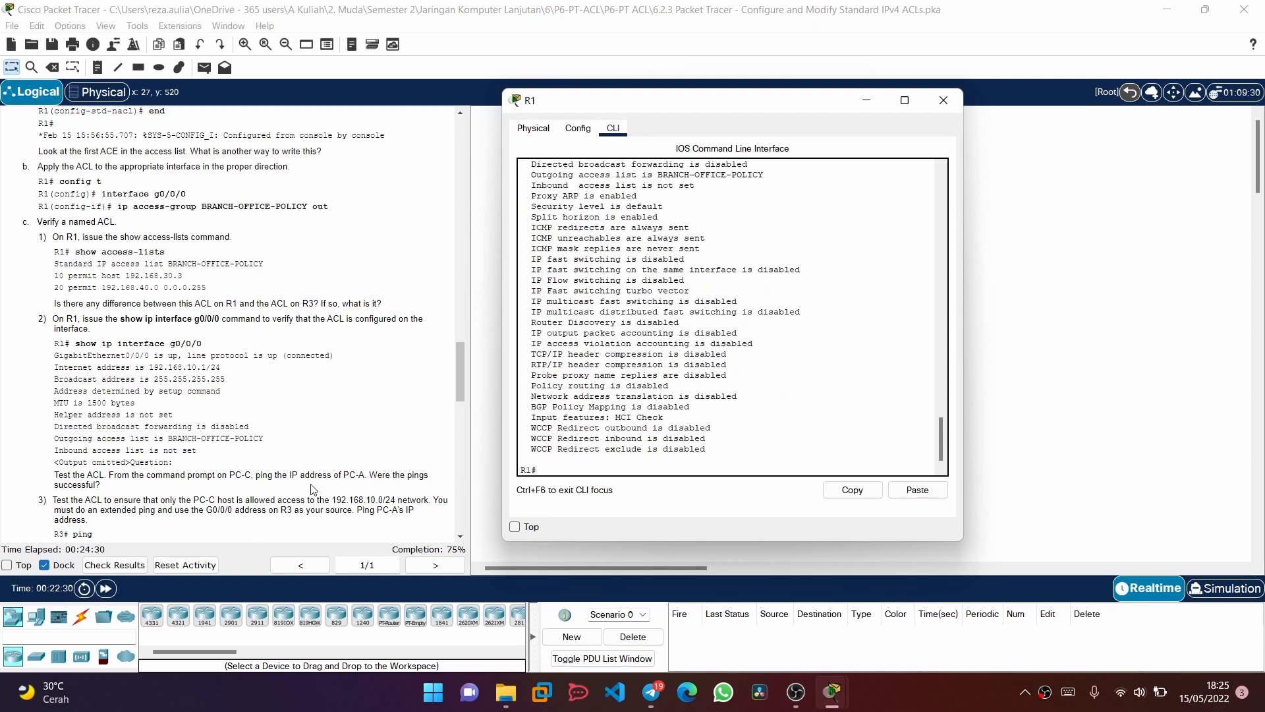
Read the ACL test instructions, close R1's window, and open the Command Prompt on PC-C
scroll(313, 489, down, 4)
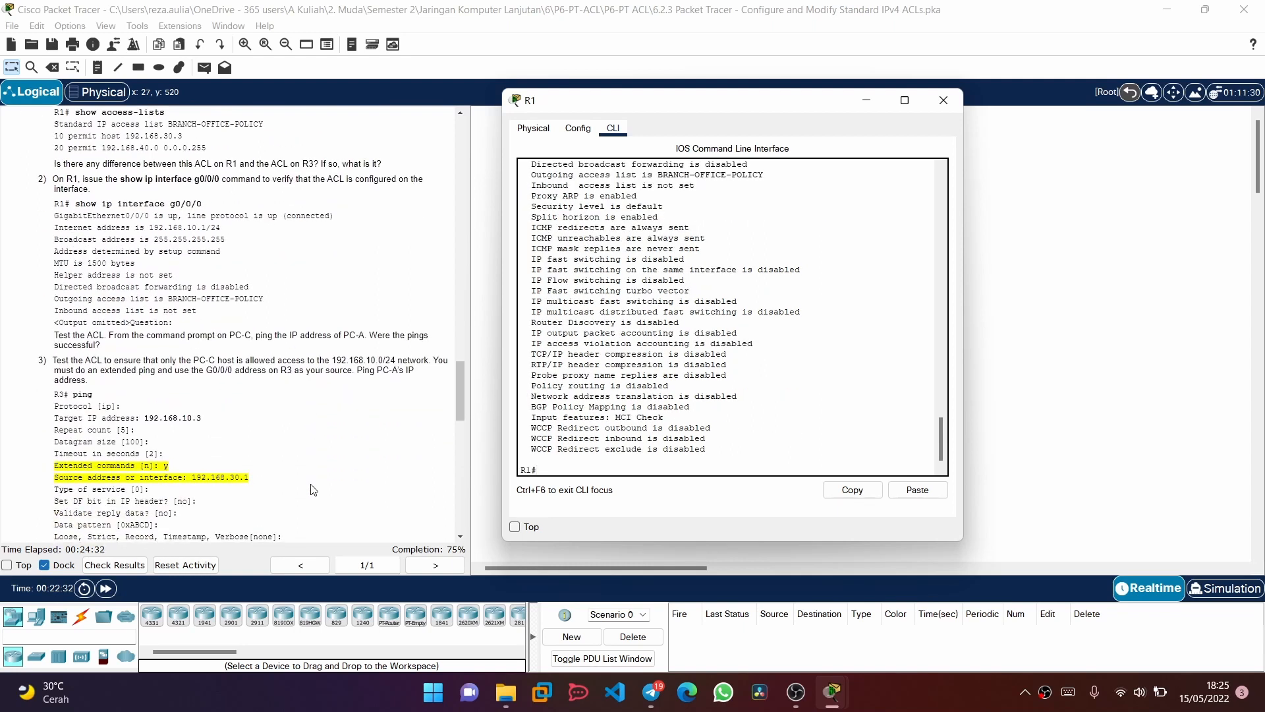
scroll(313, 489, down, 1)
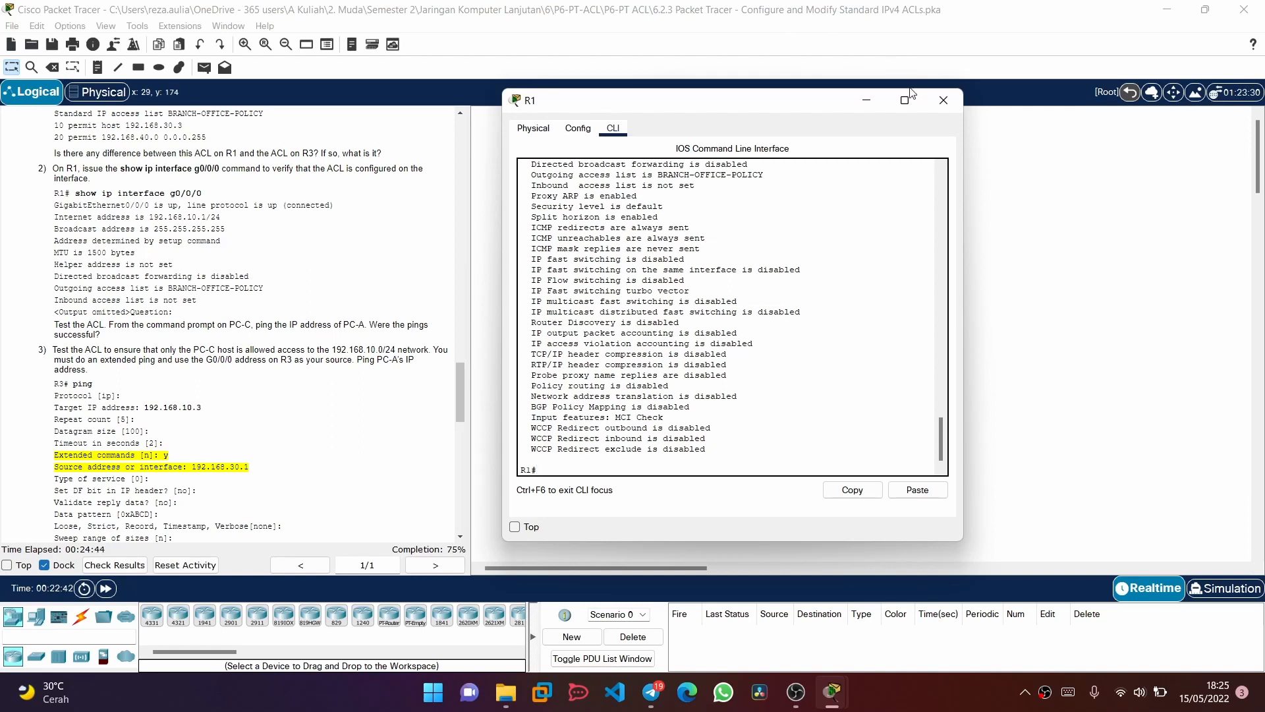
click(943, 100)
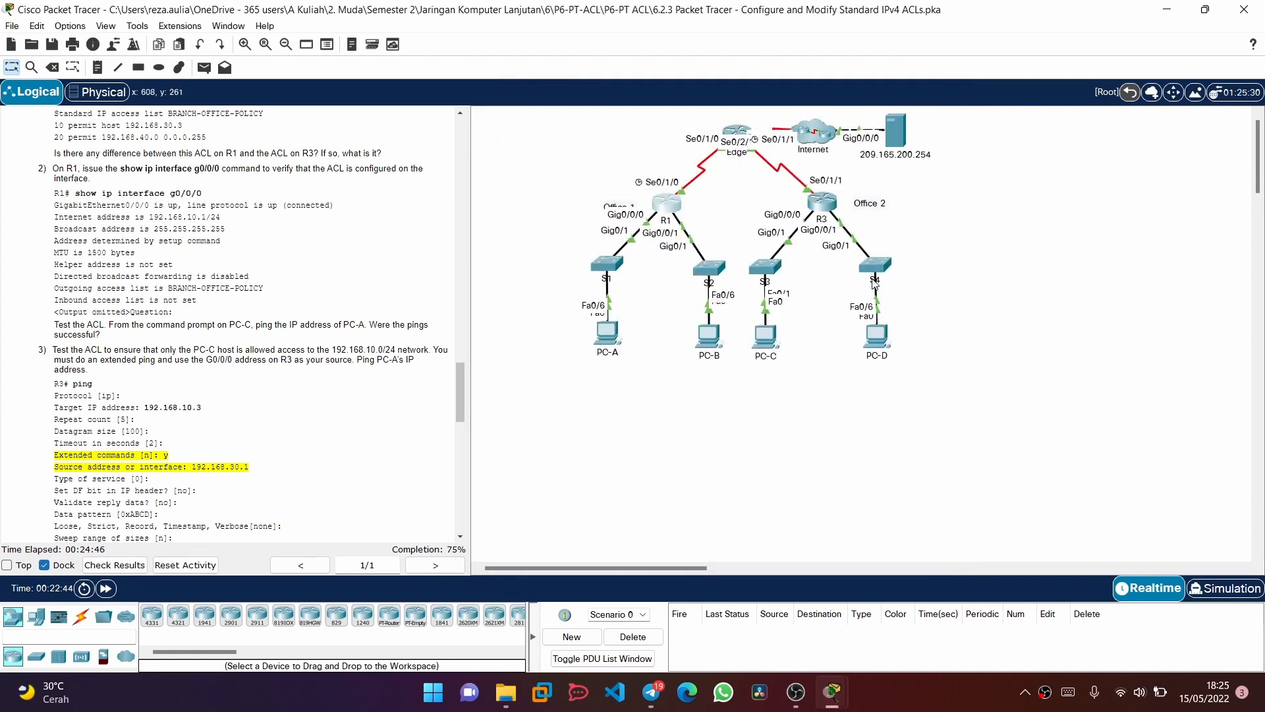
click(765, 336)
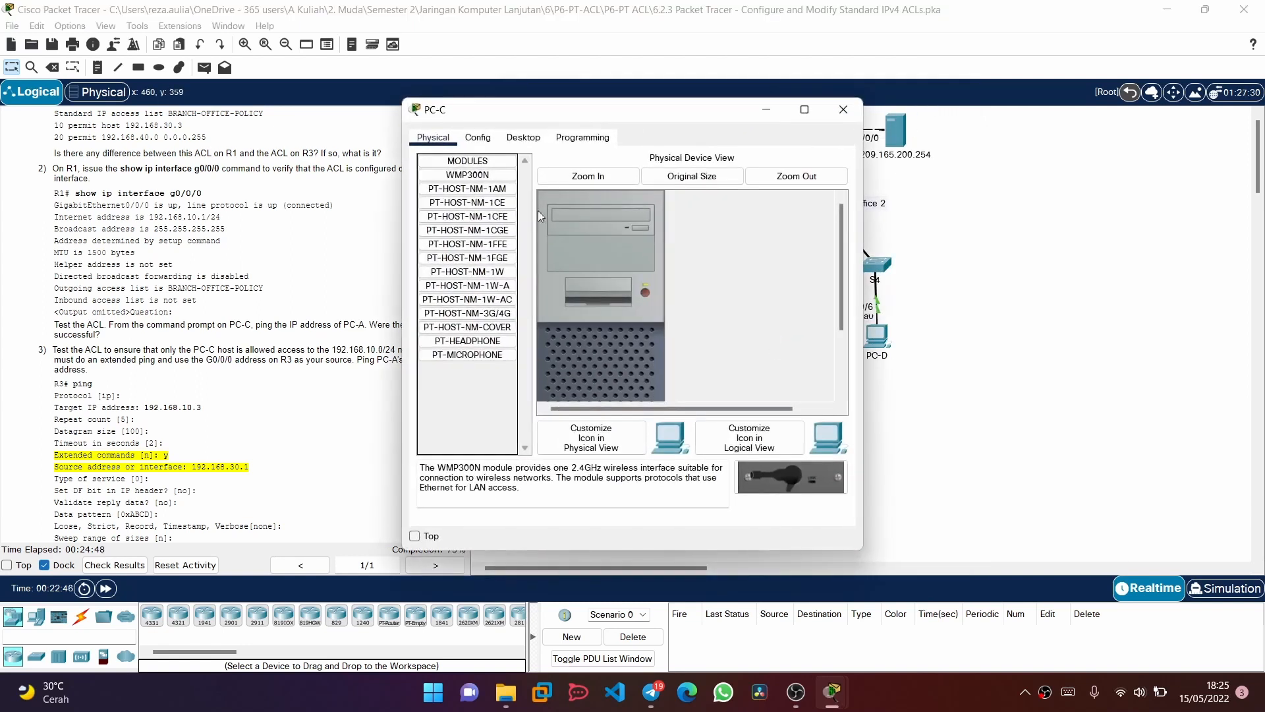
click(524, 137)
click(597, 165)
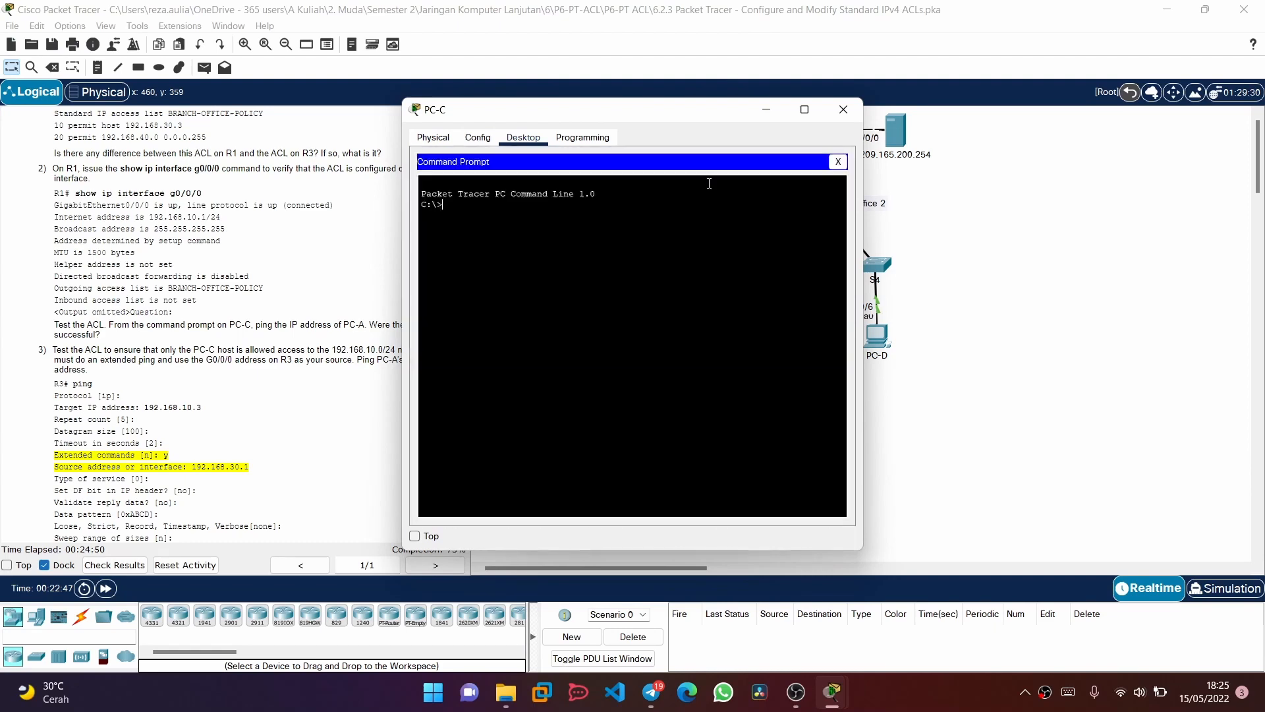
Look up PC-A's address in the addressing table and ping 192.168.10.3 from PC-C
scroll(218, 330, up, 15)
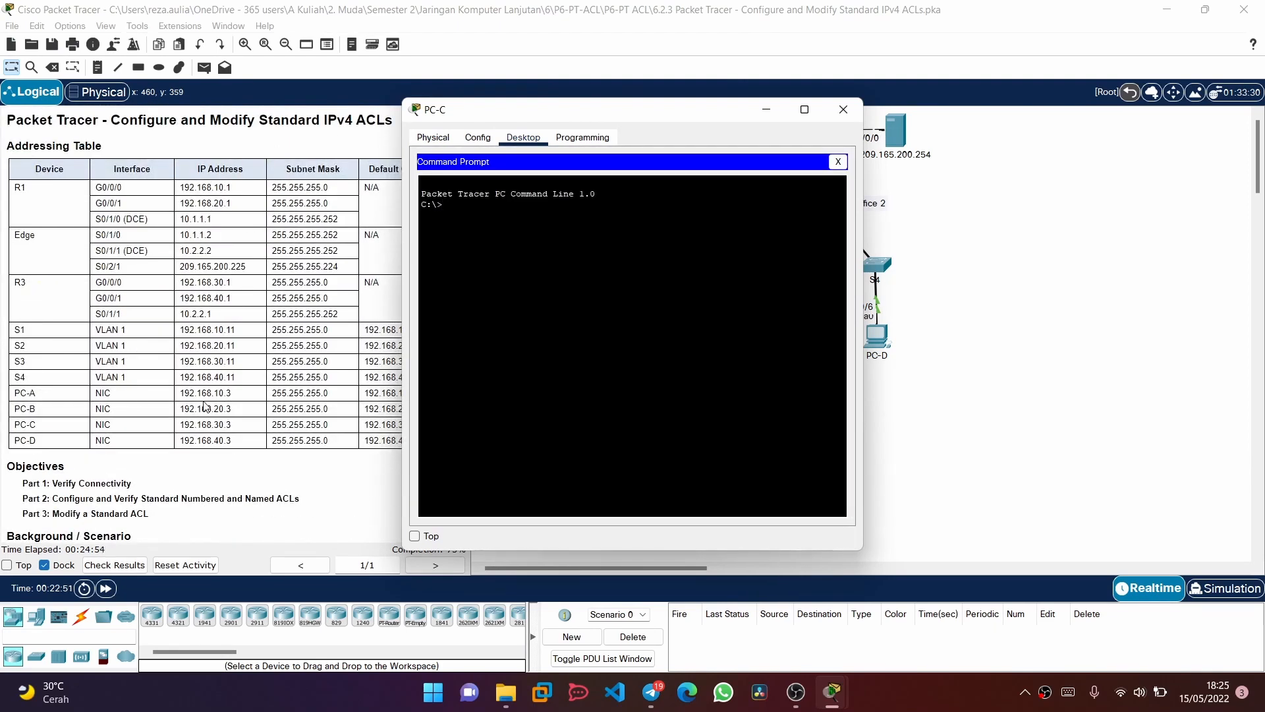
scroll(206, 406, down, 12)
scroll(207, 407, down, 15)
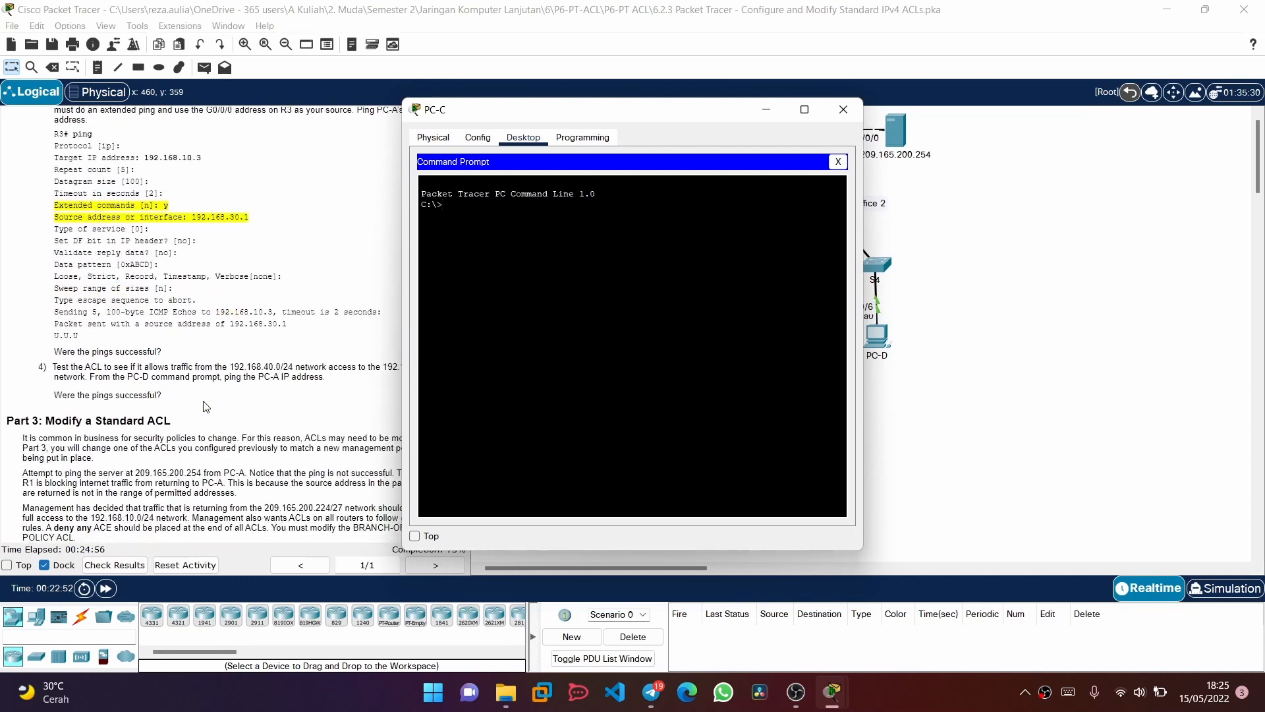
text(192.1)
key(BackSpace)
text(0.3)
key(Return)
key(Up)
key(Left)
key(Left)
key(Left)
key(Left)
key(Left)
key(Left)
key(Left)
key(Left)
key(Left)
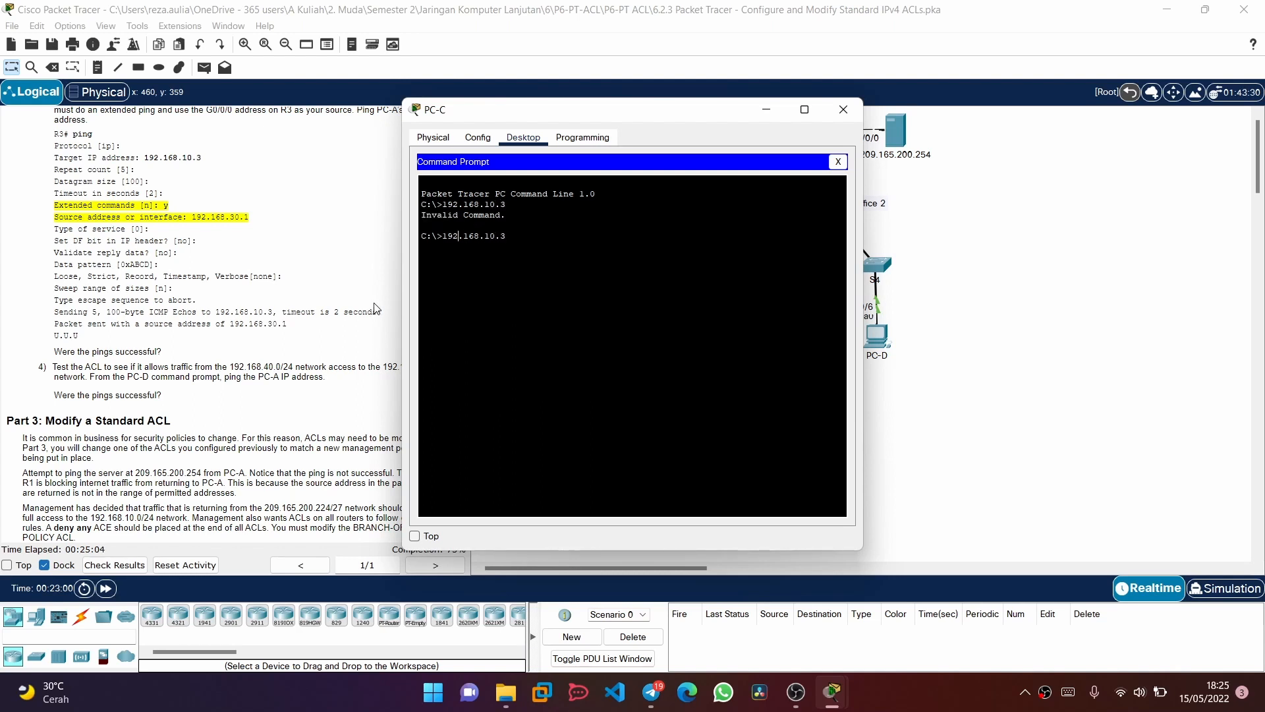
text(ping)
key(Return)
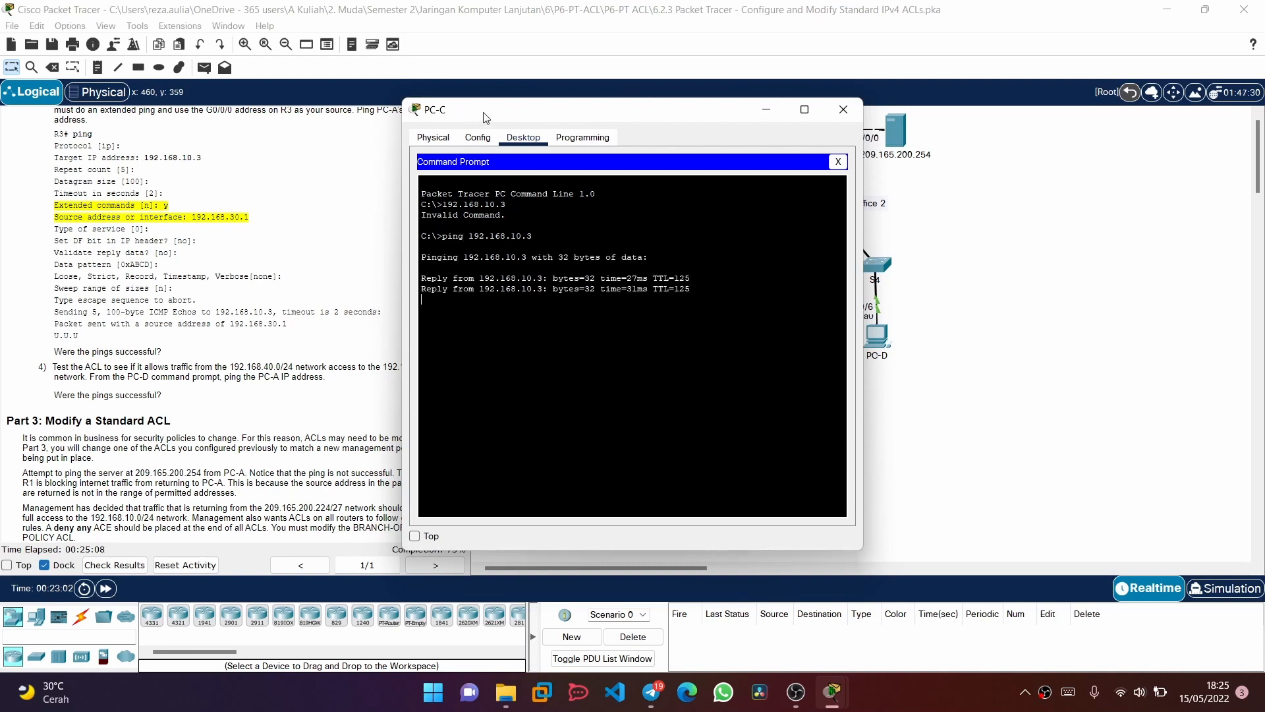
Place PC-C's window clear of the instructions and review the ping test steps for the named ACL
drag(488, 113, 702, 123)
scroll(255, 308, down, 1)
scroll(254, 308, up, 5)
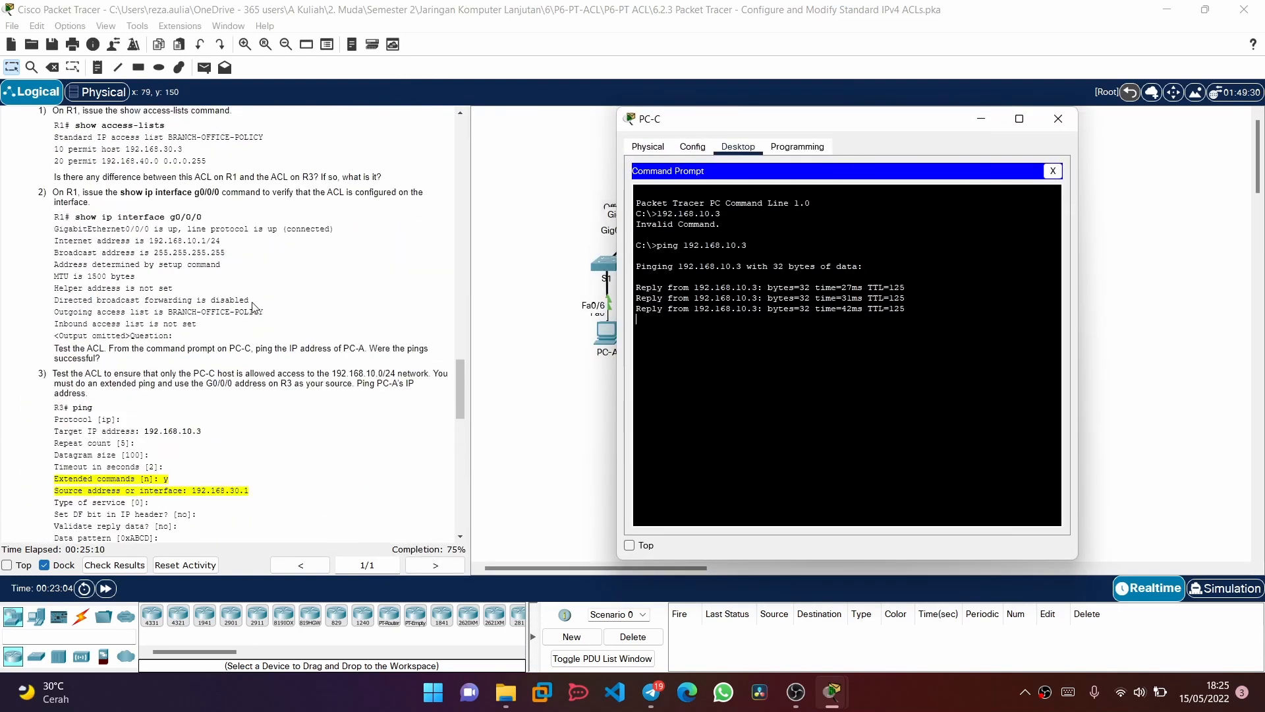
scroll(254, 308, down, 1)
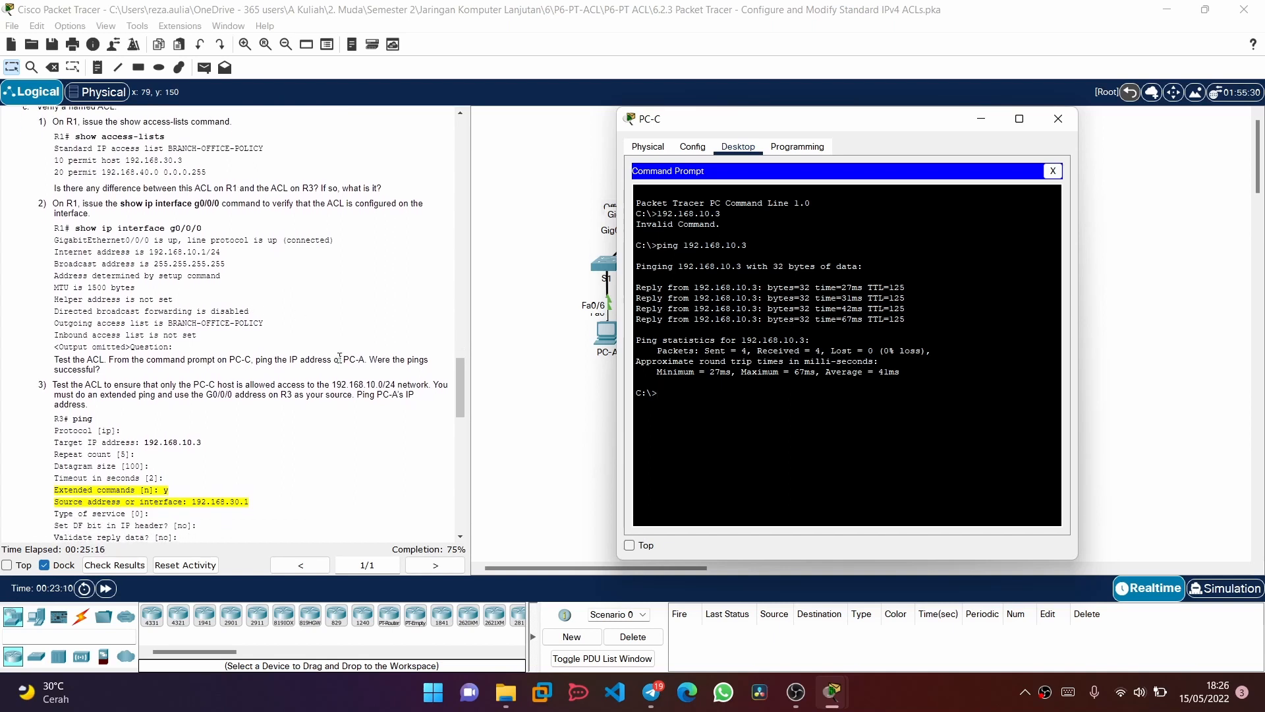
Read the extended ping instructions, close PC-C's window, and open R3's command line clear of the instructions
scroll(243, 436, down, 1)
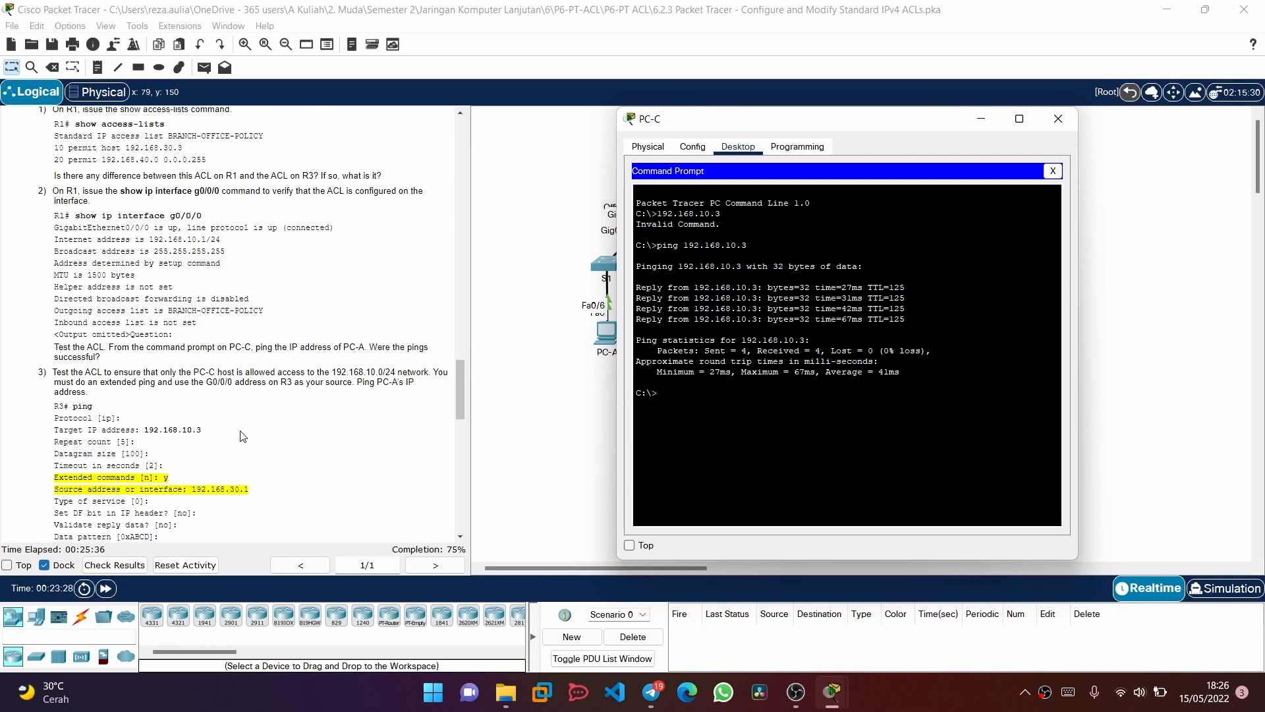
scroll(243, 435, down, 1)
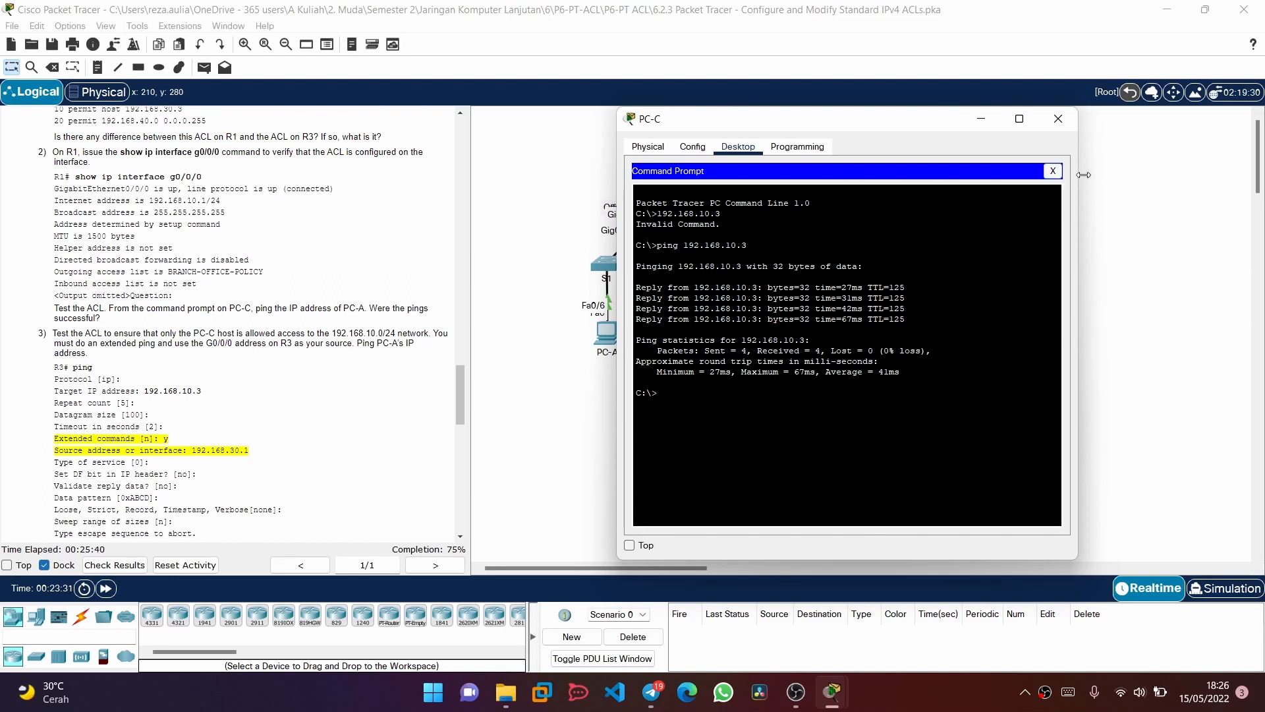
click(1057, 118)
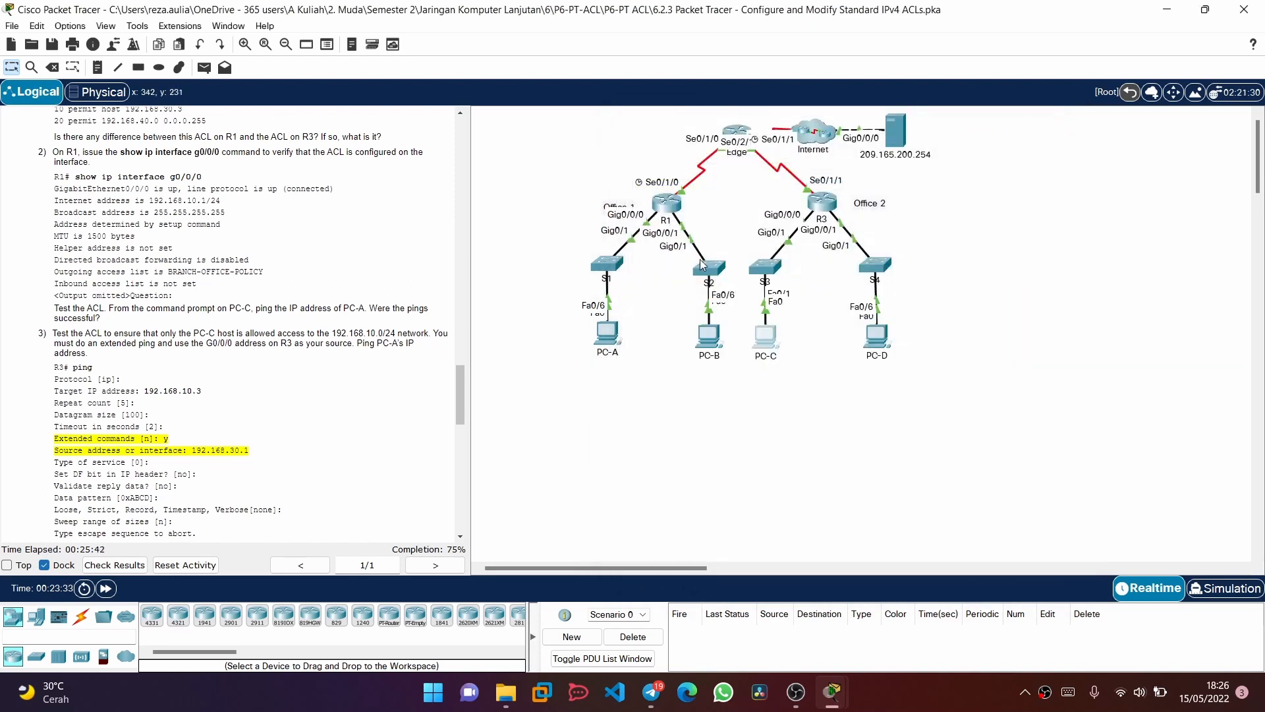
click(822, 201)
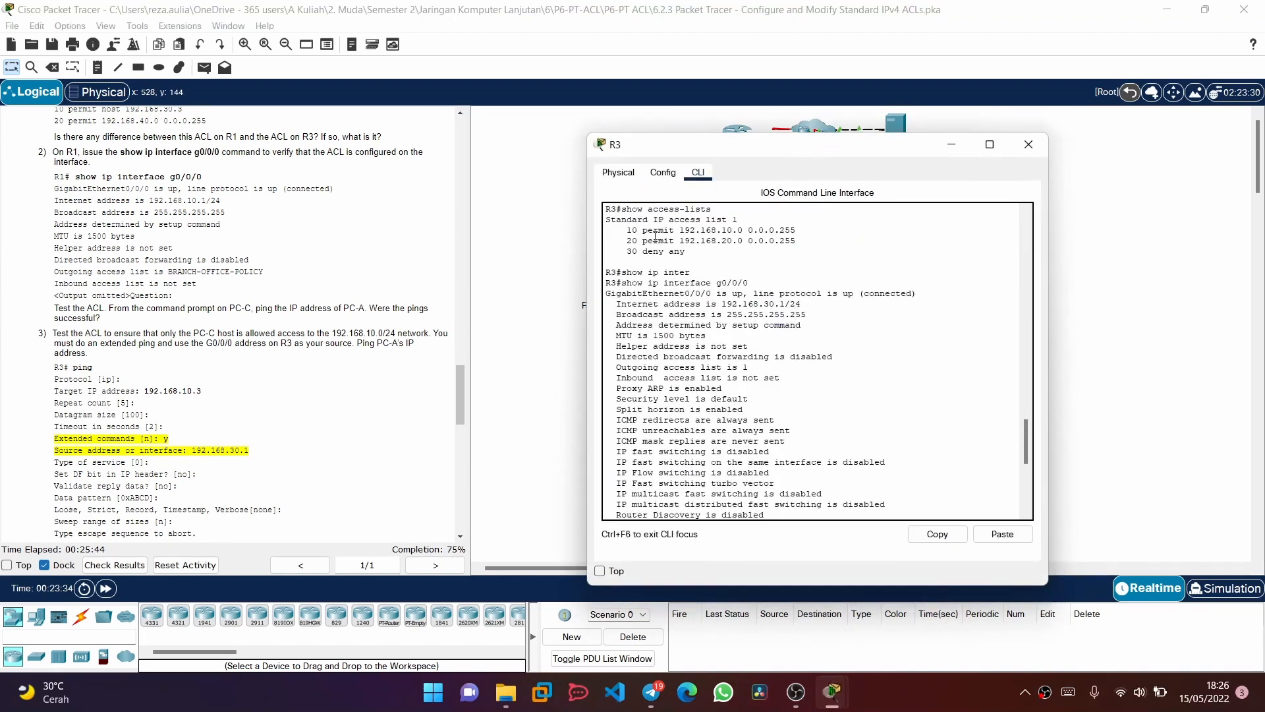
drag(689, 149, 858, 81)
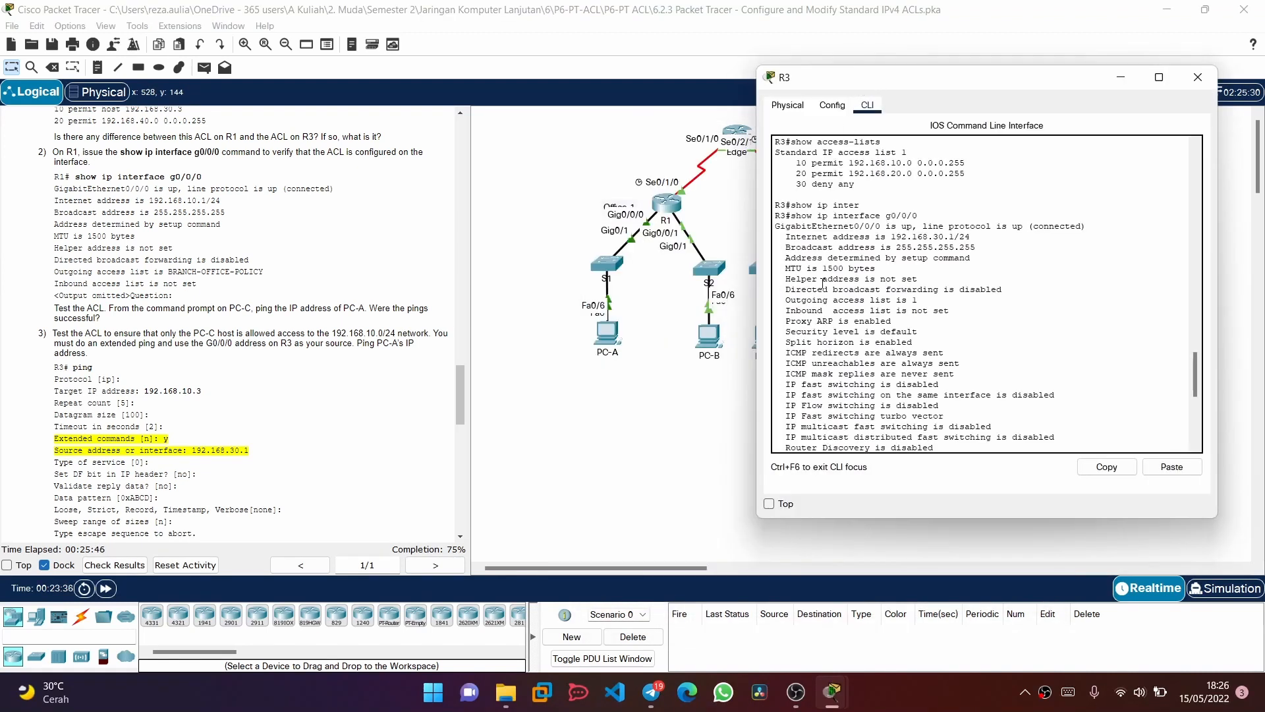
scroll(823, 288, down, 9)
Try to start a ping on R3 with 192.168.10.3 entered at the protocol prompt
text(p)
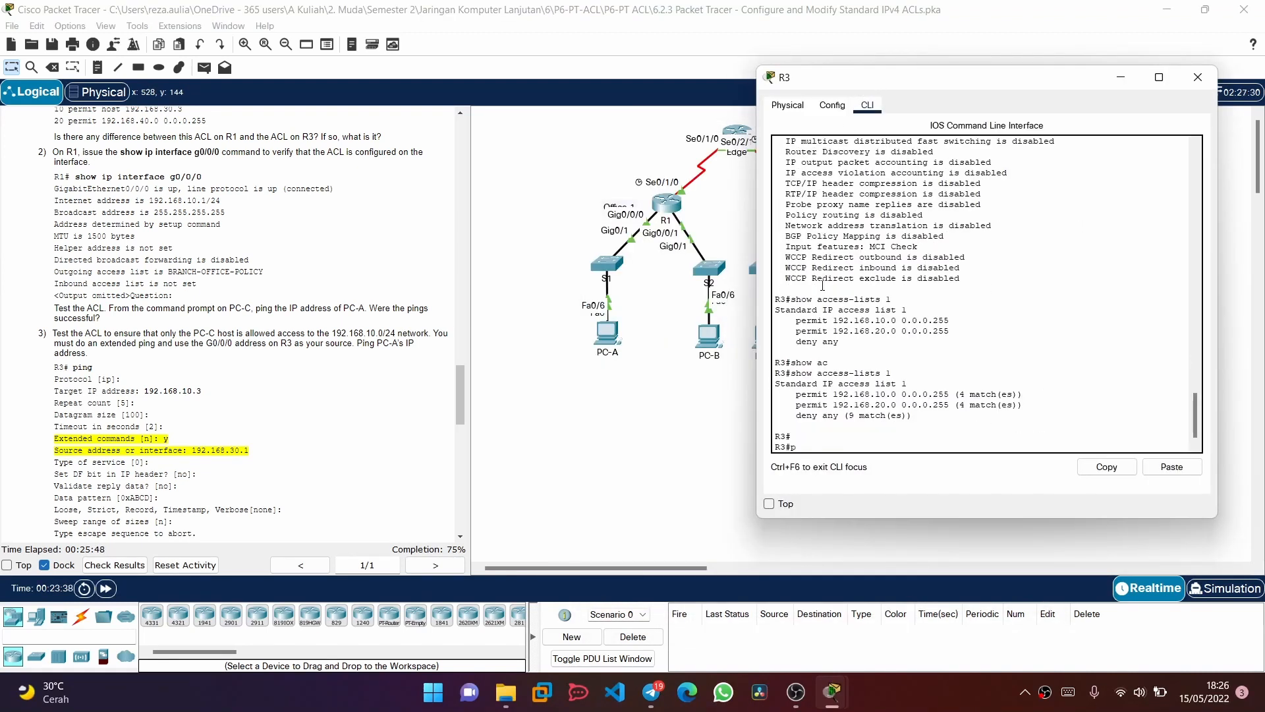
text(ing)
key(Return)
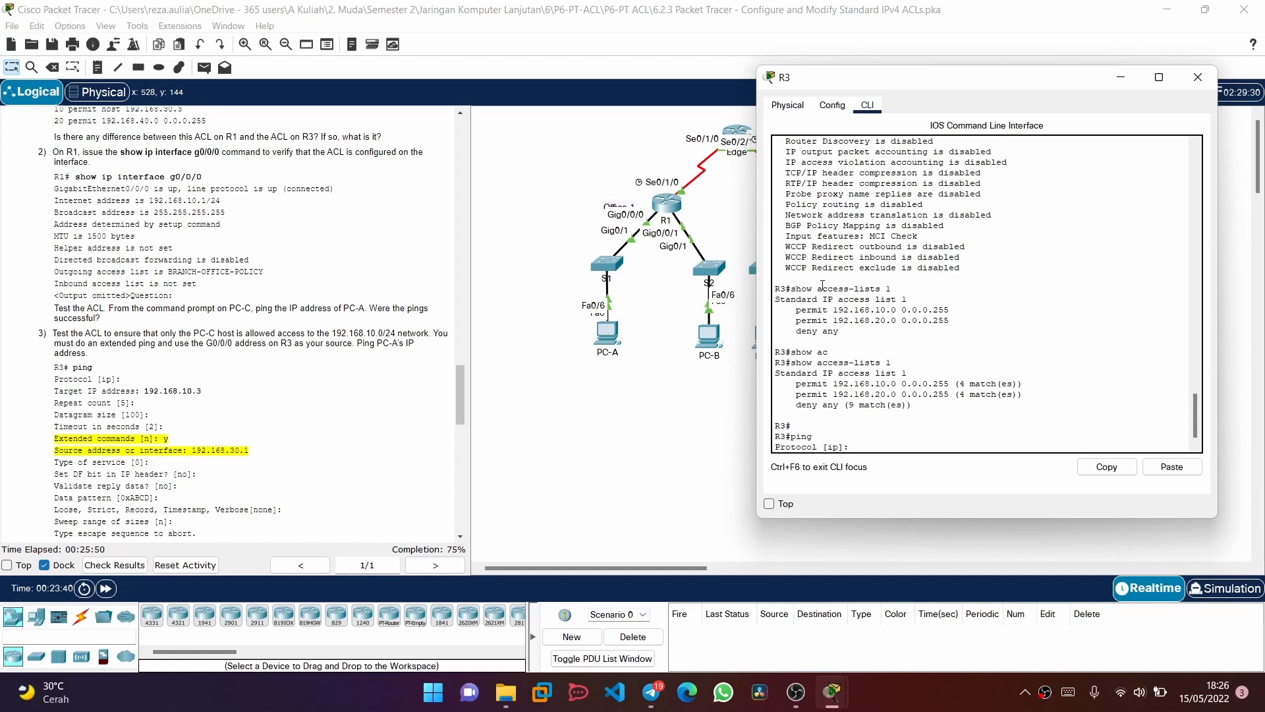
text(192.168.10.3)
key(Return)
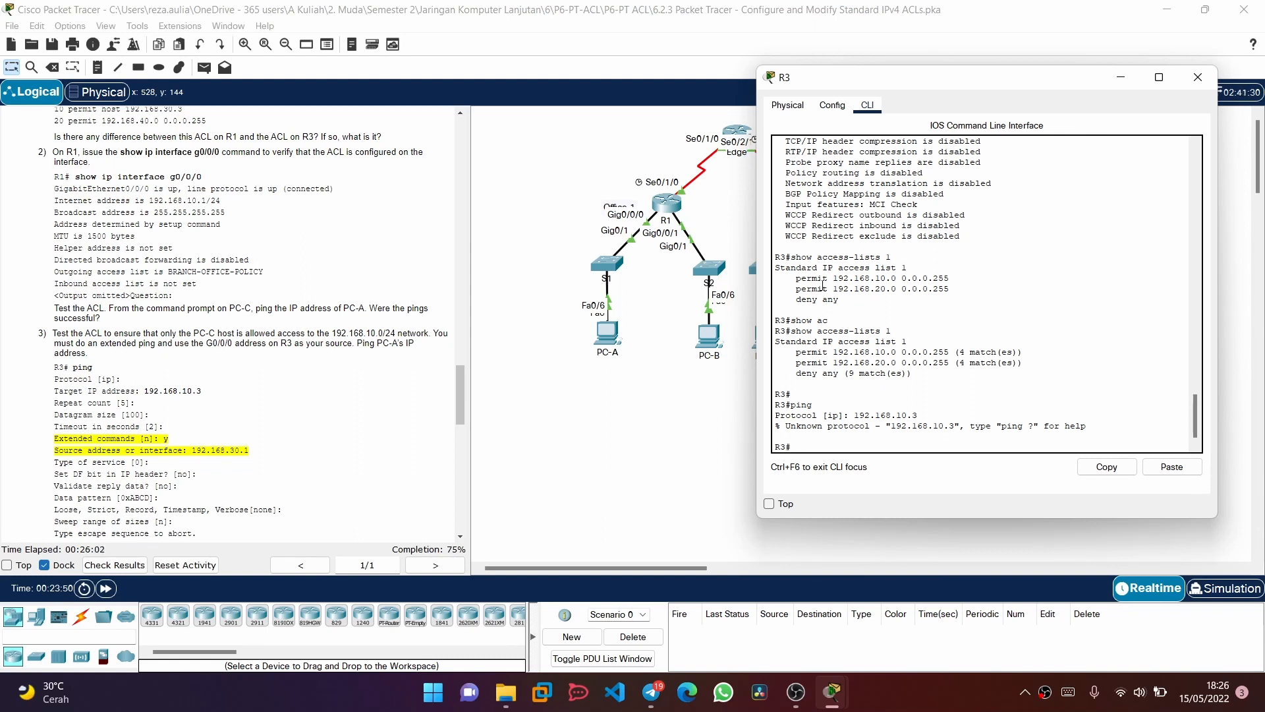
Start an interactive ping on R3 with the default protocol and 192.168.10.3 as the target IP address
text(ping)
key(Return)
key(Return)
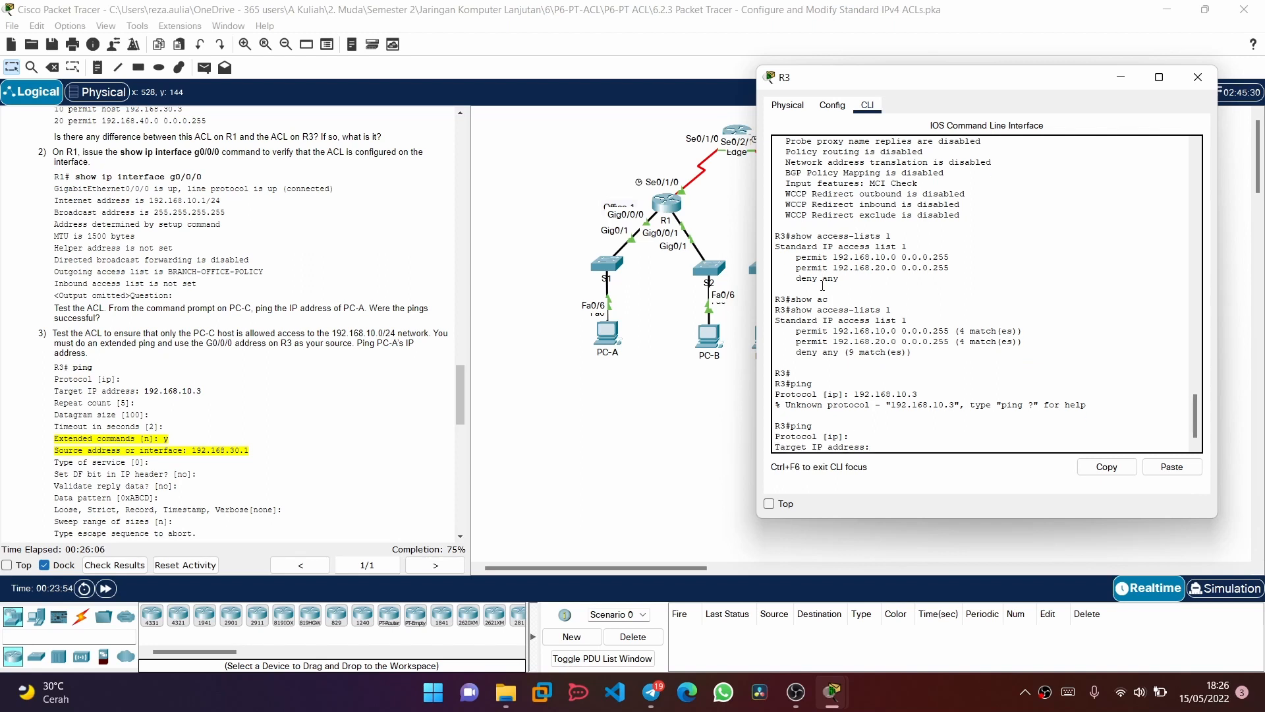
text(ping)
key(BackSpace)
key(BackSpace)
key(BackSpace)
key(BackSpace)
text(192.168.10.3)
key(Return)
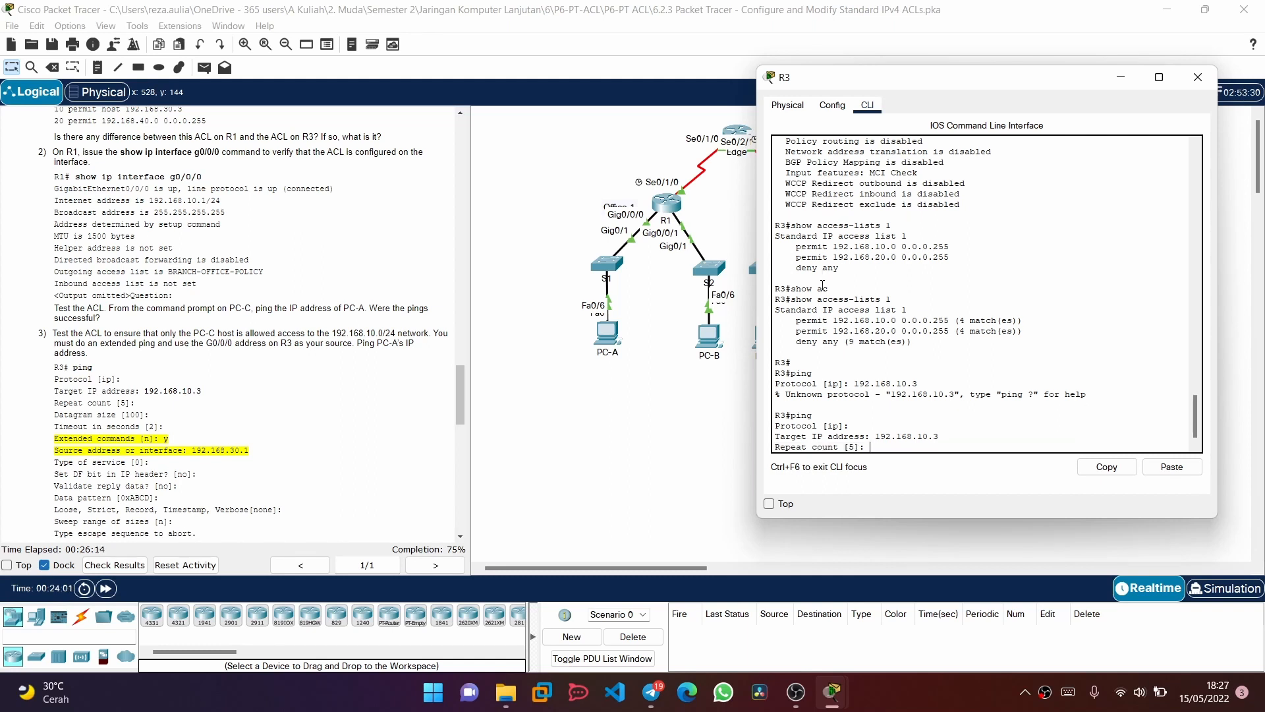
Keep the default repeat count, datagram size and timeout, enable extended commands, and set the source address to 192.168.30.1
key(Return)
key(Return)
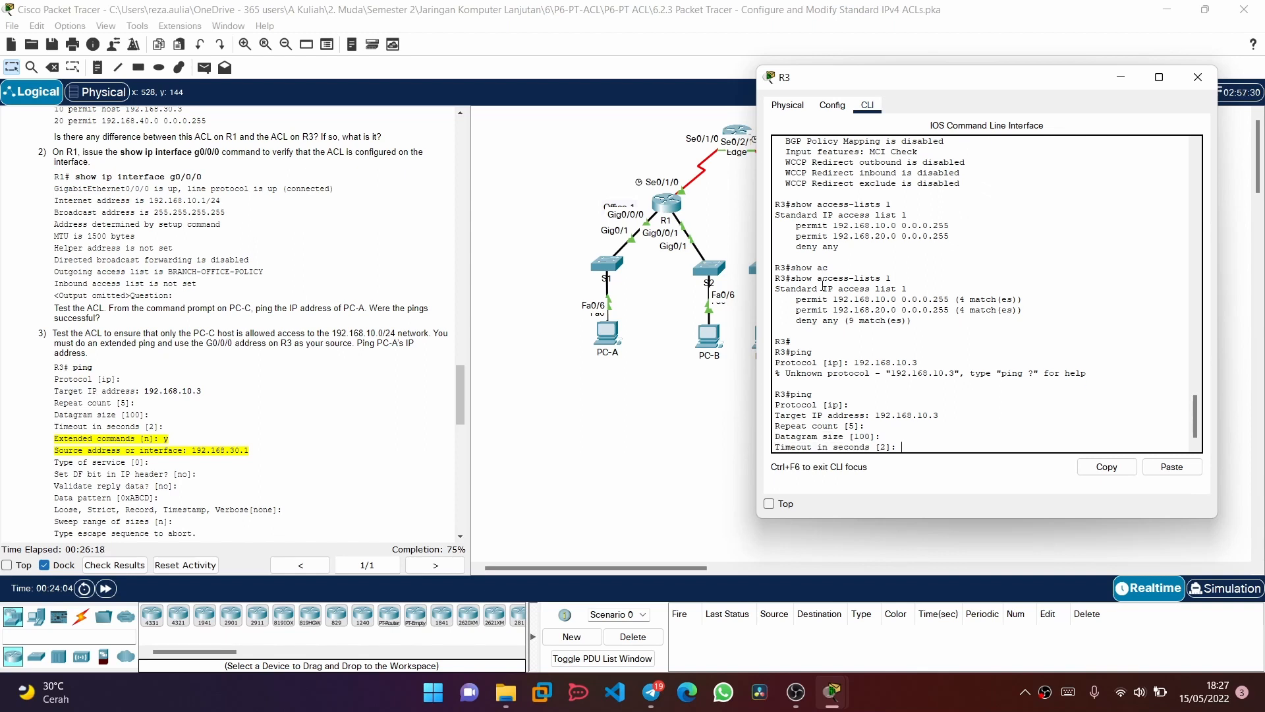
key(Return)
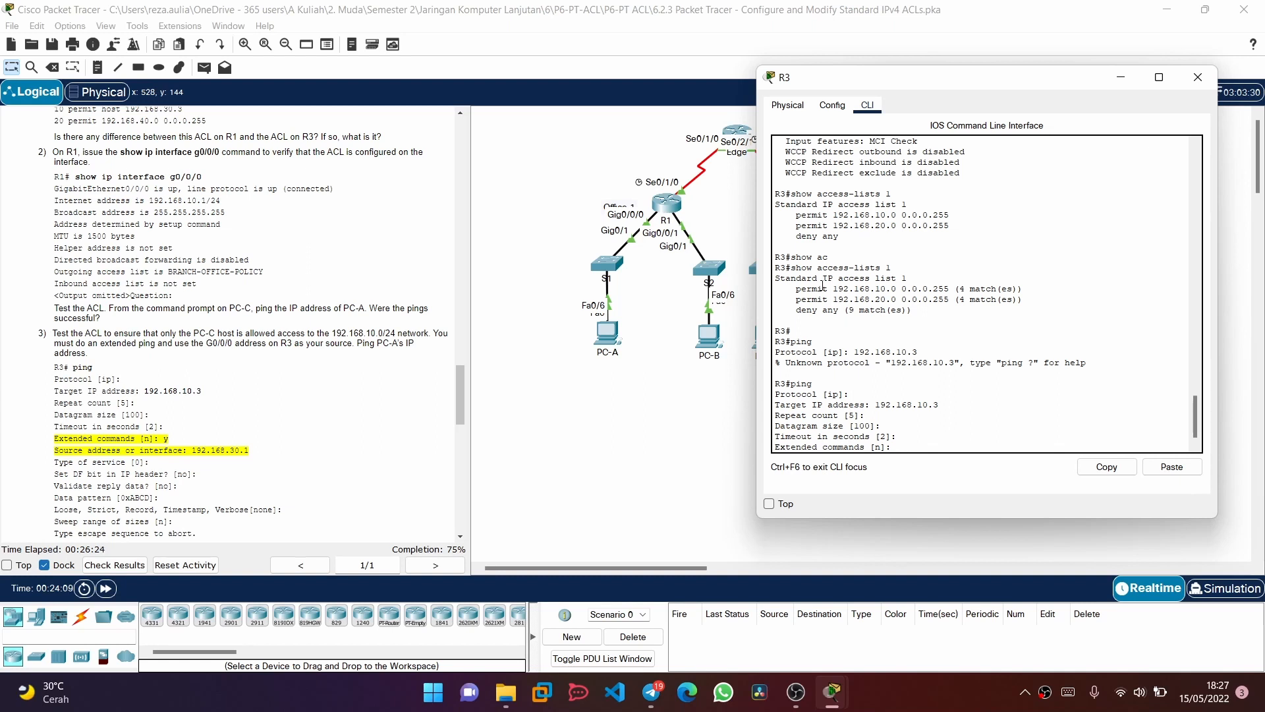
text(y)
key(Return)
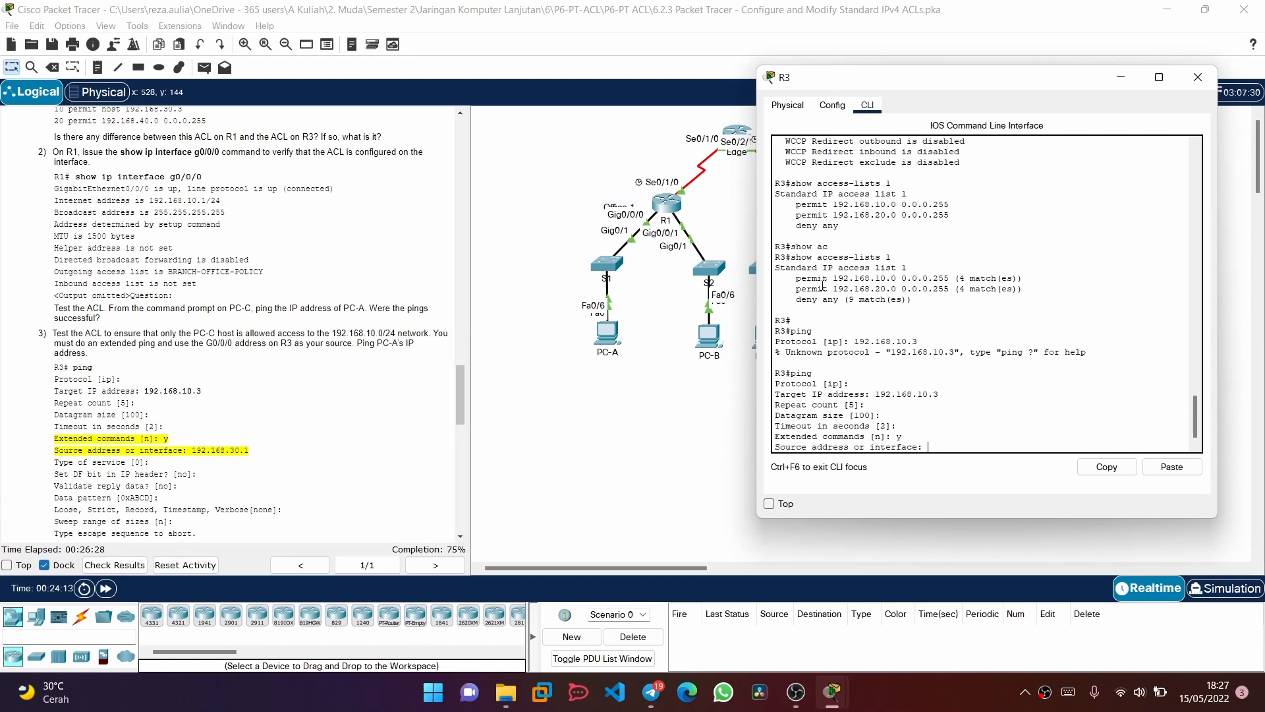
text(192.168.30.1)
key(Return)
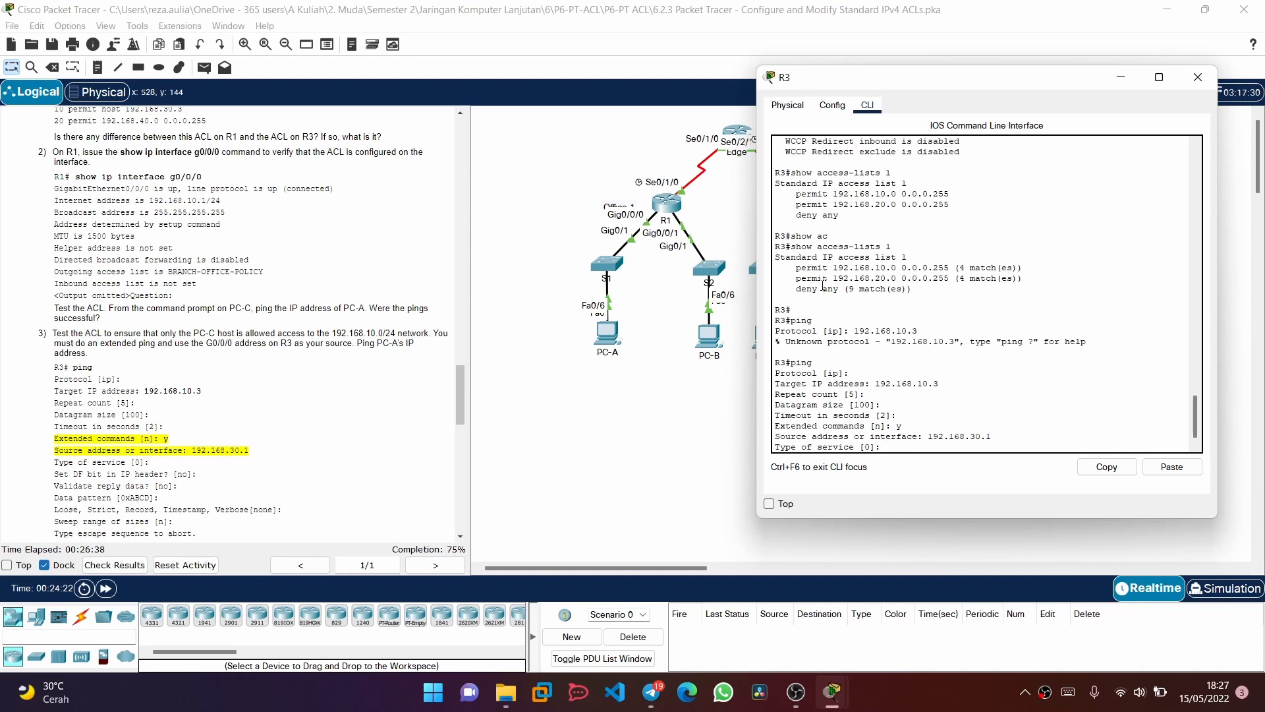
Accept the defaults for the remaining extended ping options, from type of service to sweep range, and run the ping
key(Return)
key(Return)
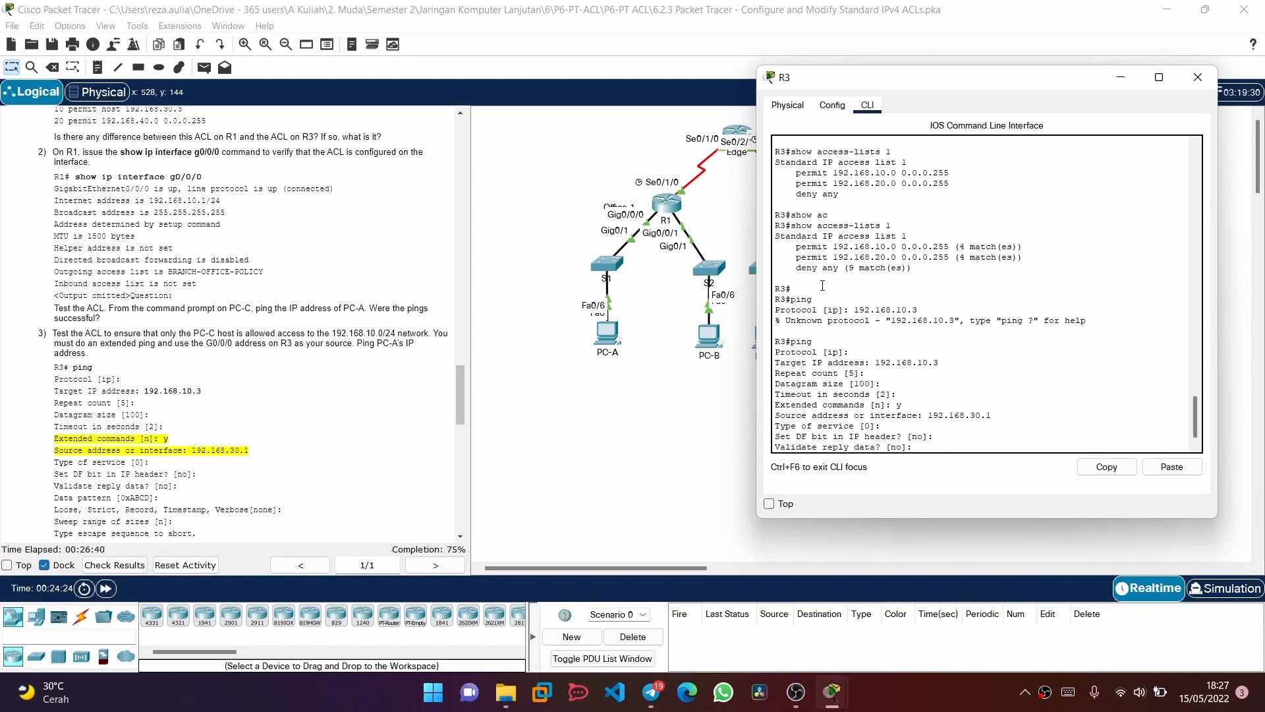
scroll(249, 416, down, 3)
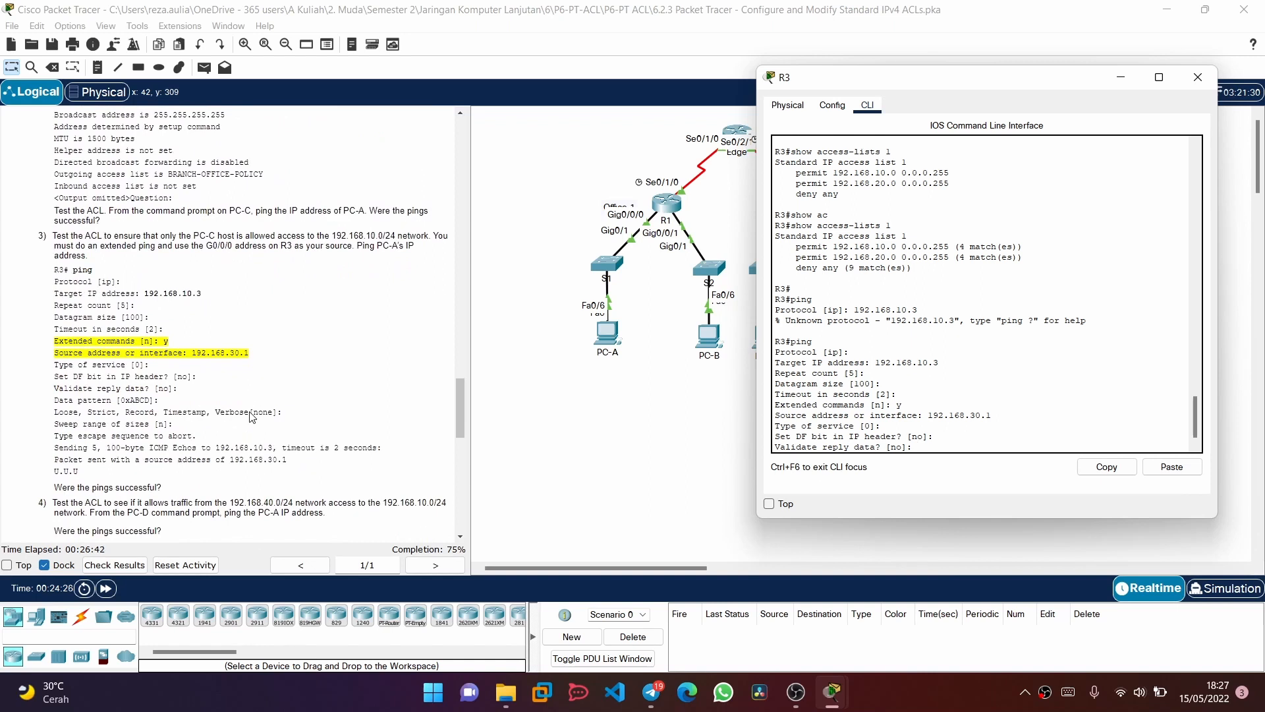
key(Return)
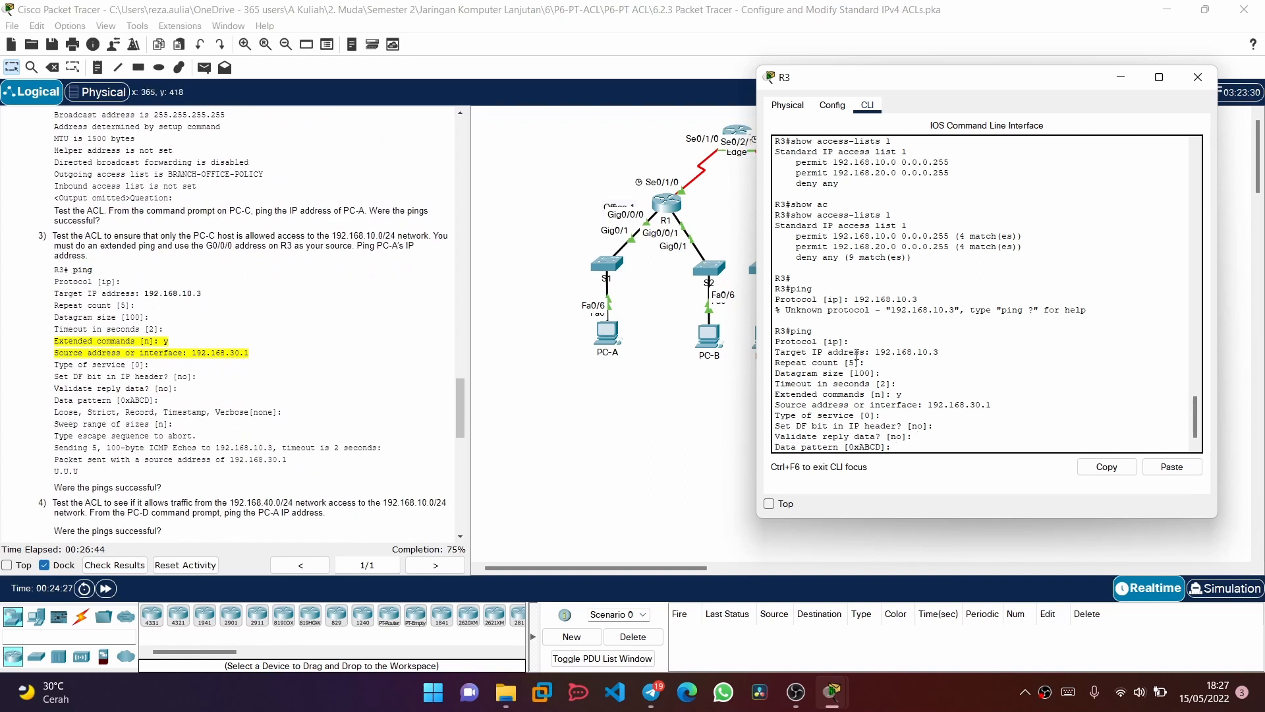
key(Return)
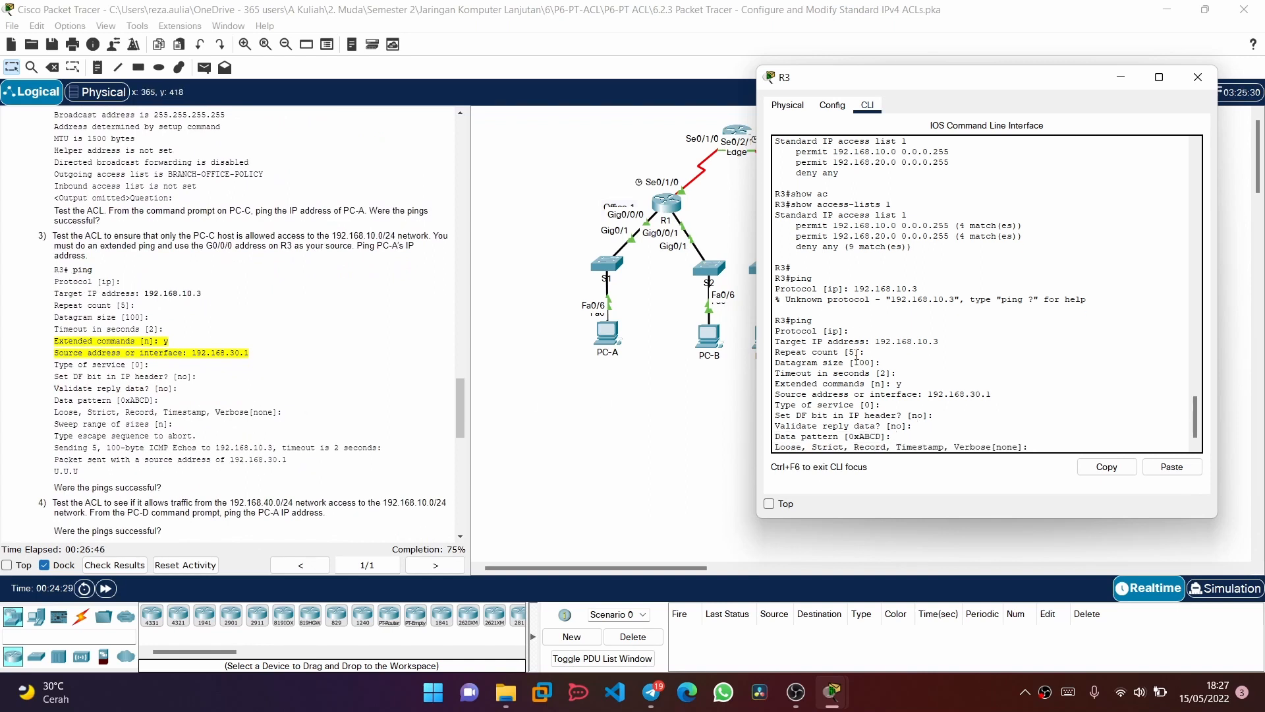
key(Return)
key(Return)
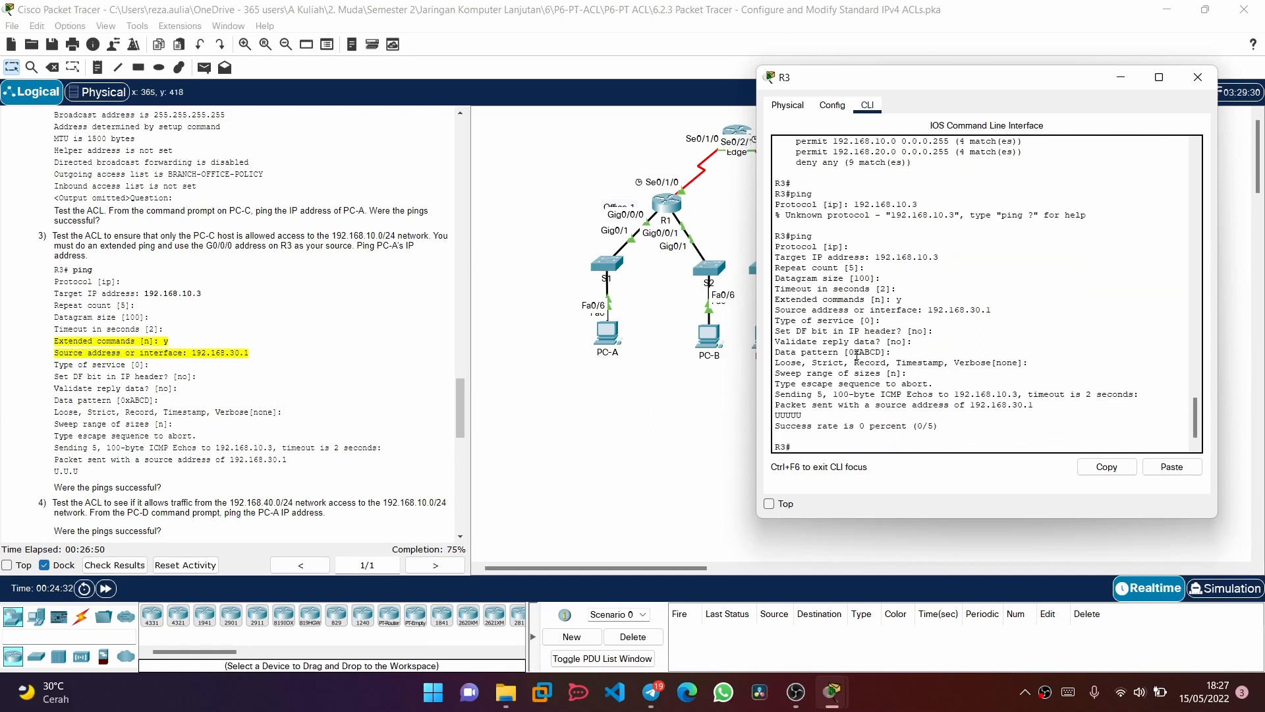
Read the next ACL test in the instructions, minimize R3's window, and open the Command Prompt on PC-D
scroll(254, 473, down, 1)
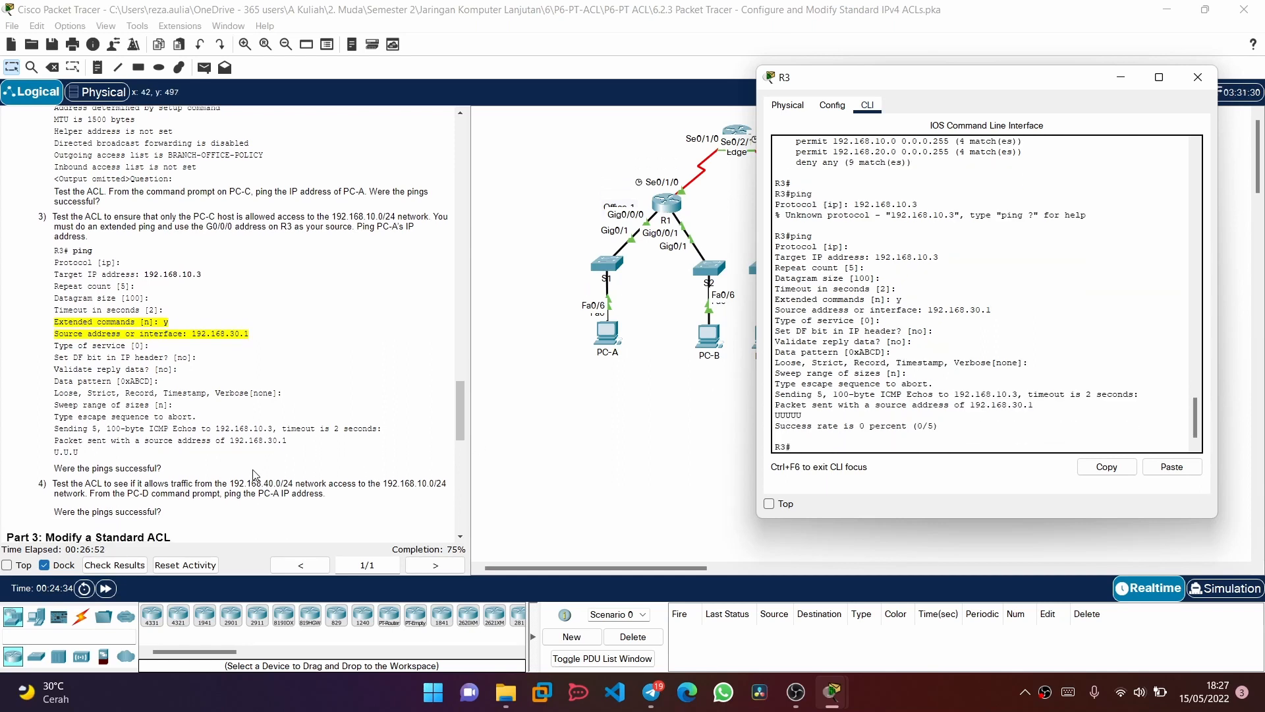
scroll(256, 475, down, 1)
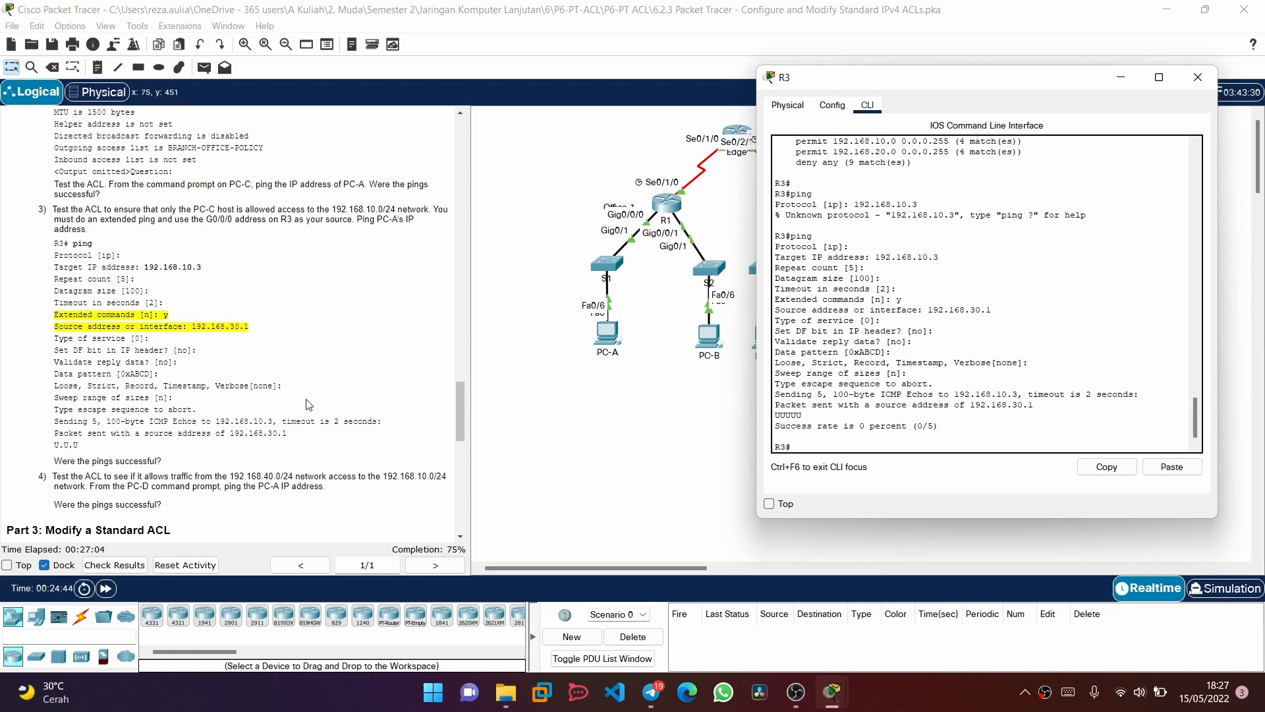
scroll(309, 405, down, 2)
scroll(309, 405, down, 1)
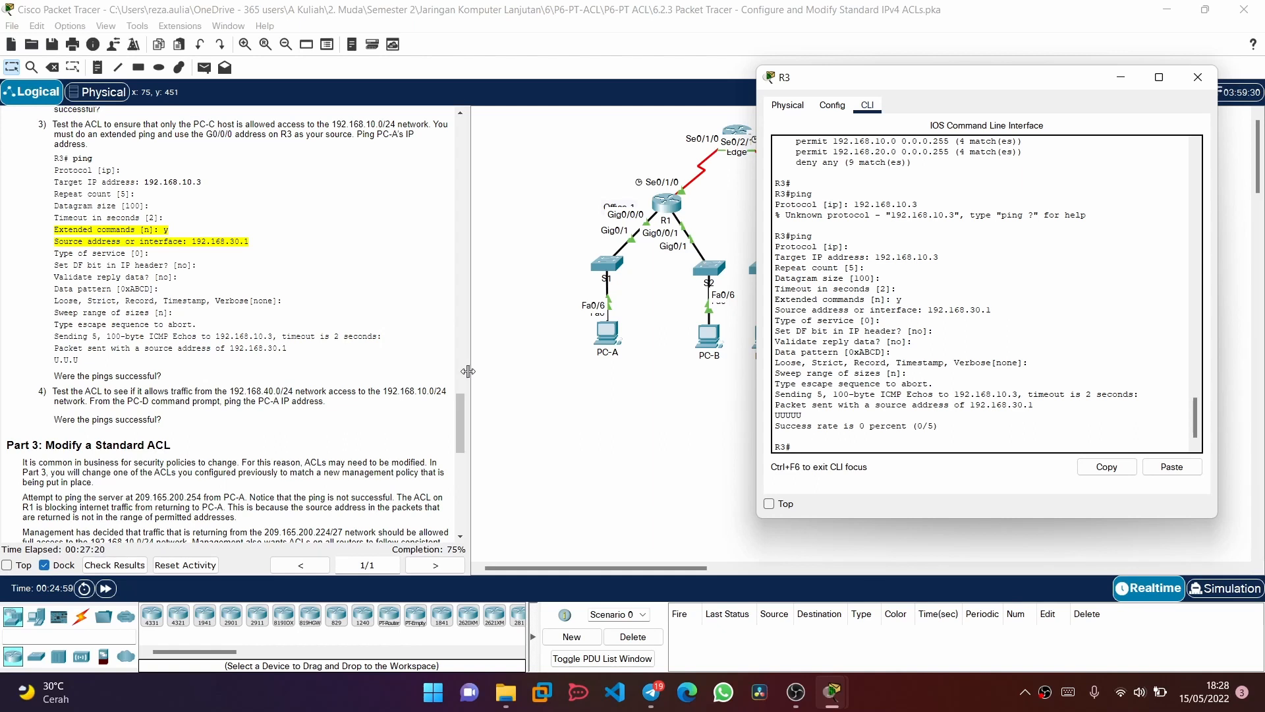
click(1121, 77)
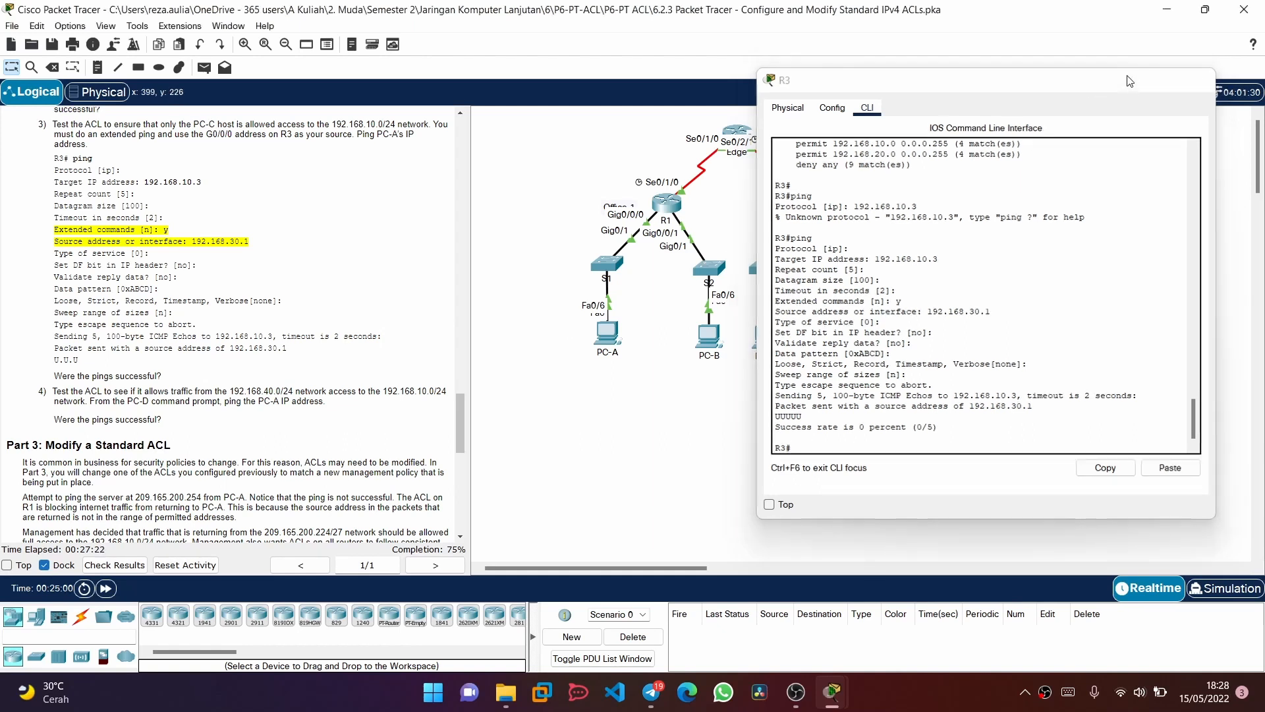
click(883, 329)
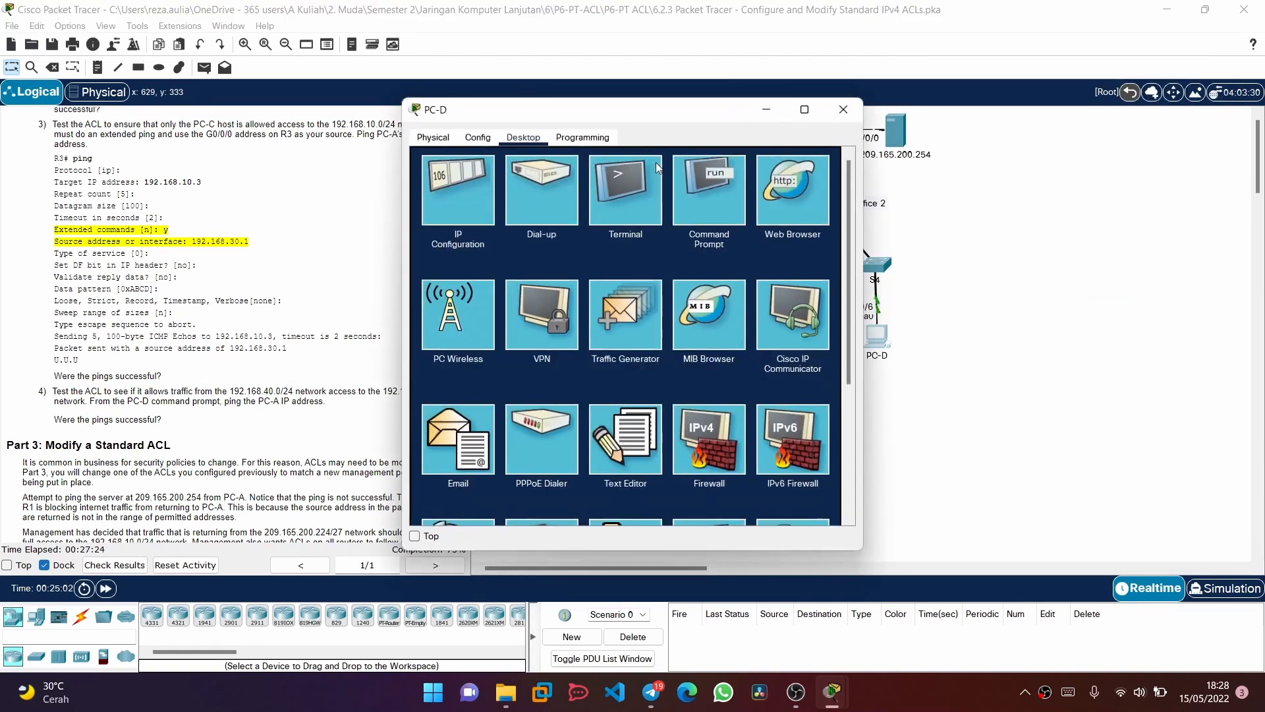
click(728, 215)
Ping PC-A at 192.168.10.3 from PC-D and close PC-D's window
text(p)
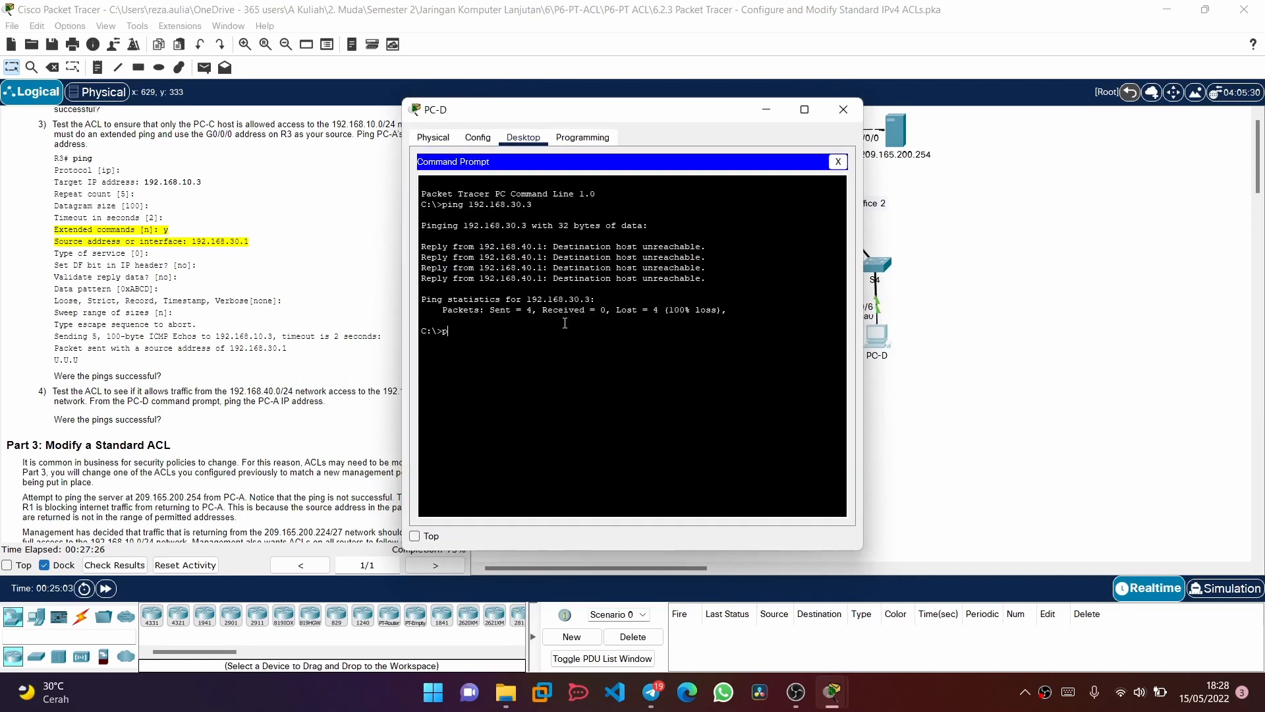
text(ing 192.168.10.3)
key(Return)
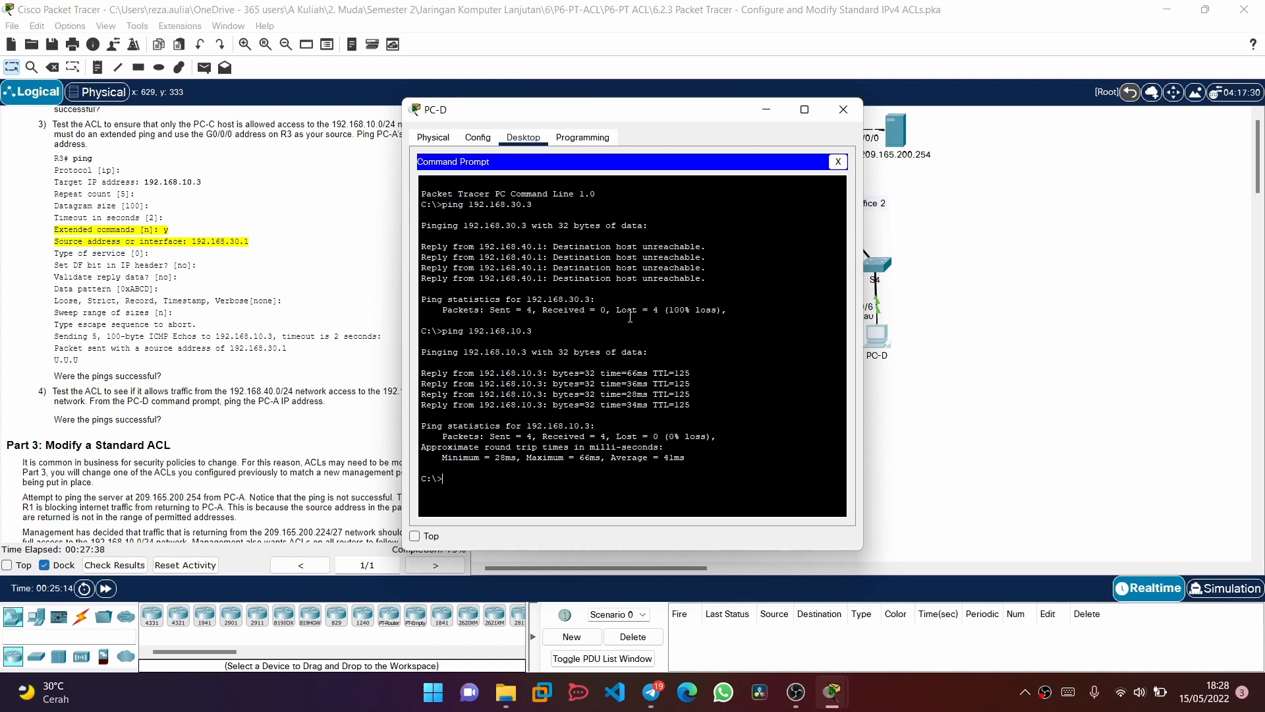
click(856, 110)
Read the Part 3 instructions, ping the server at 209.165.200.254 from PC-A's Command Prompt, and close PC-A's window
scroll(361, 350, down, 5)
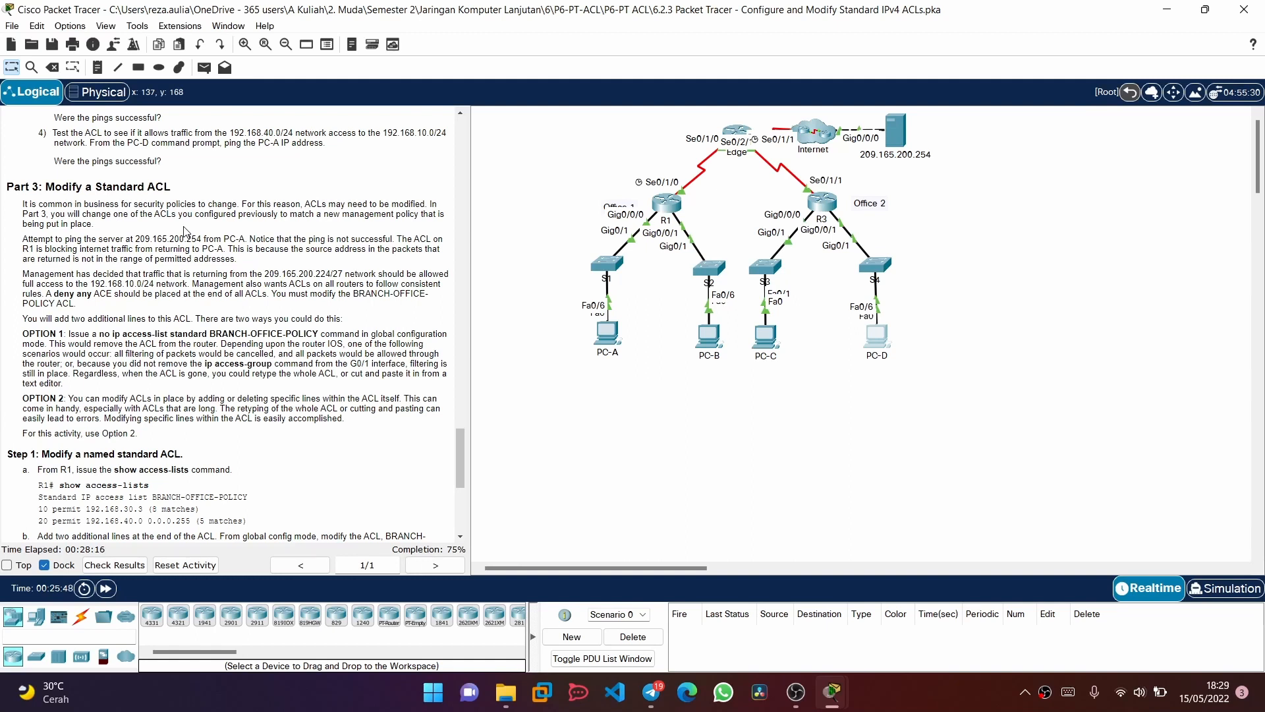
click(618, 350)
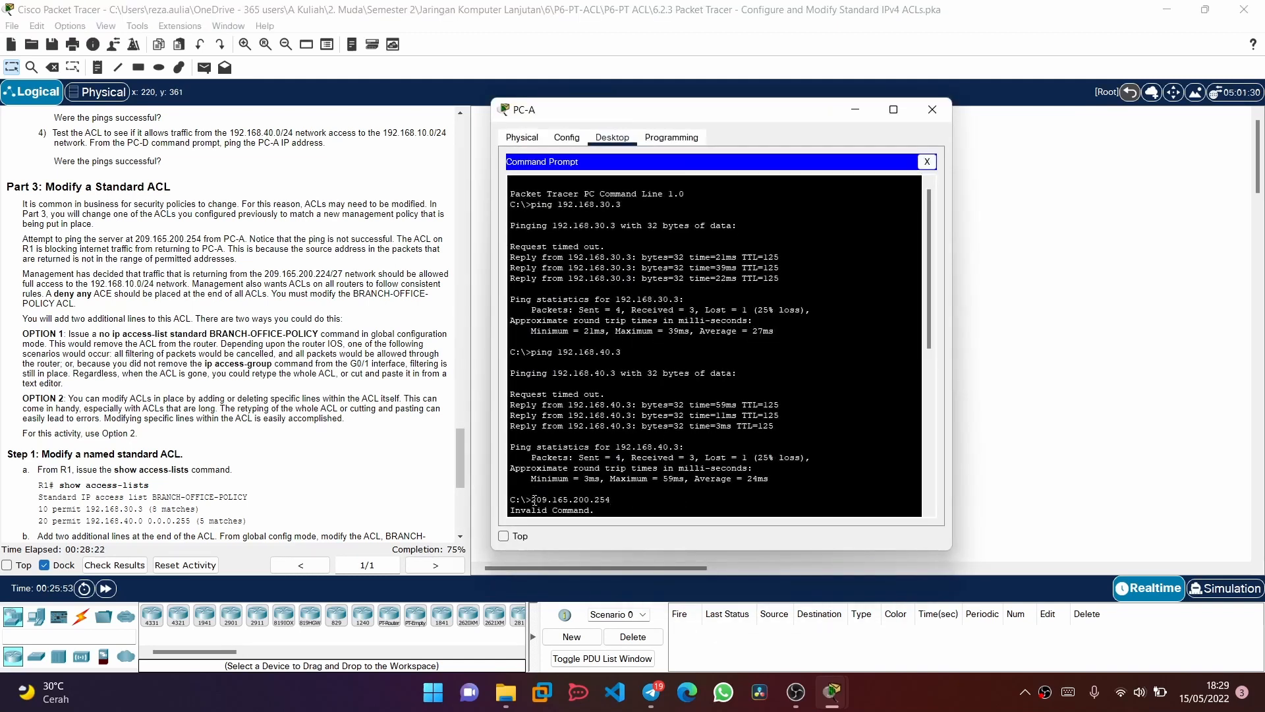
text(ping)
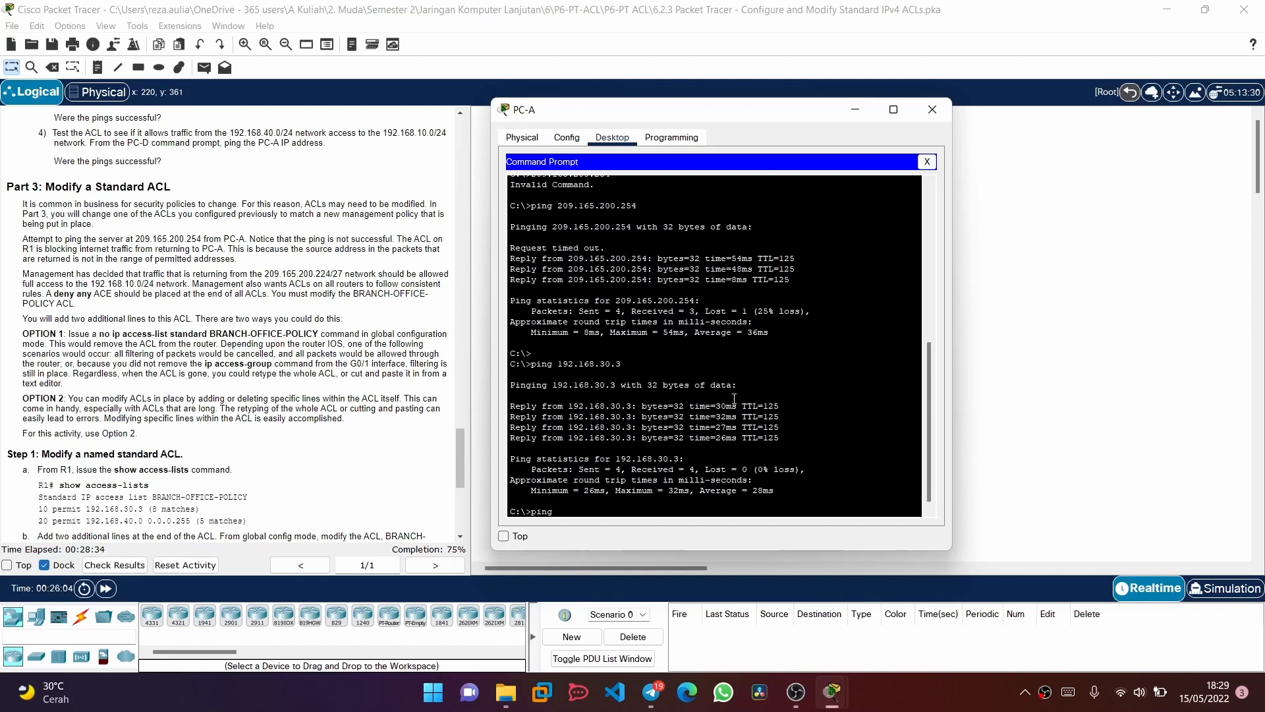
key(Up)
key(Up)
key(Up)
key(Up)
key(Down)
key(Home)
text(ping)
key(Return)
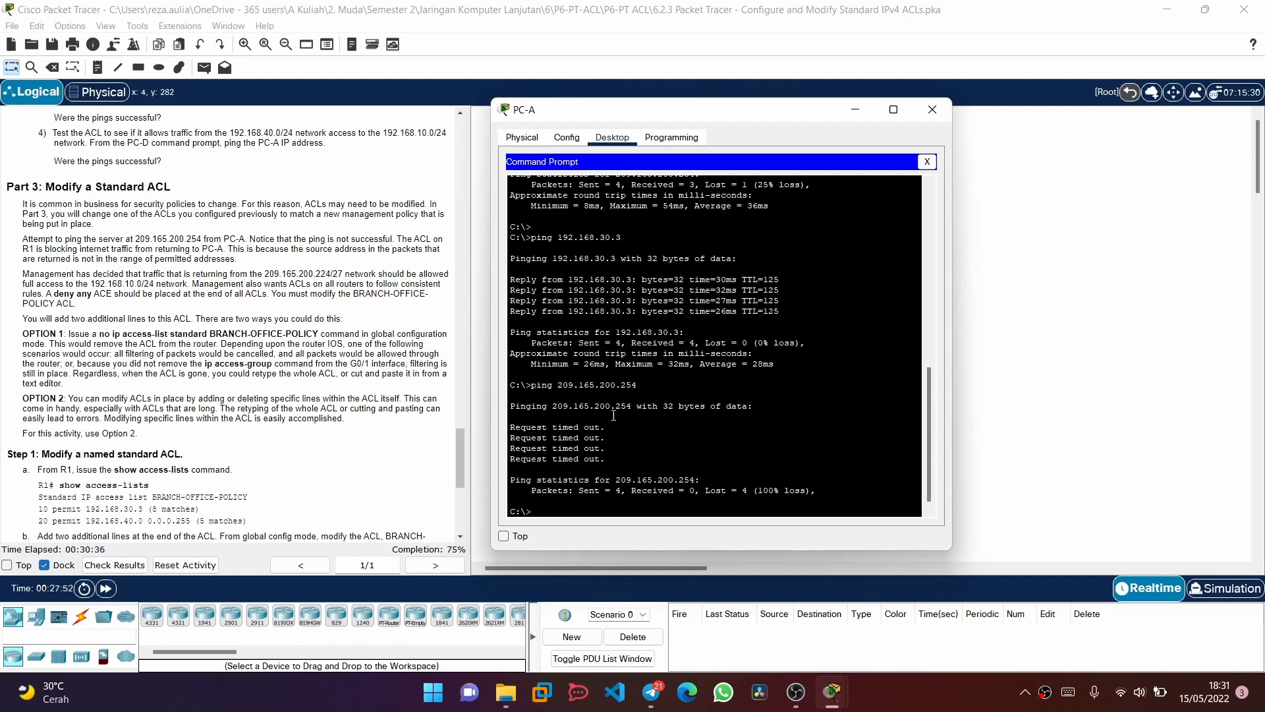
click(934, 110)
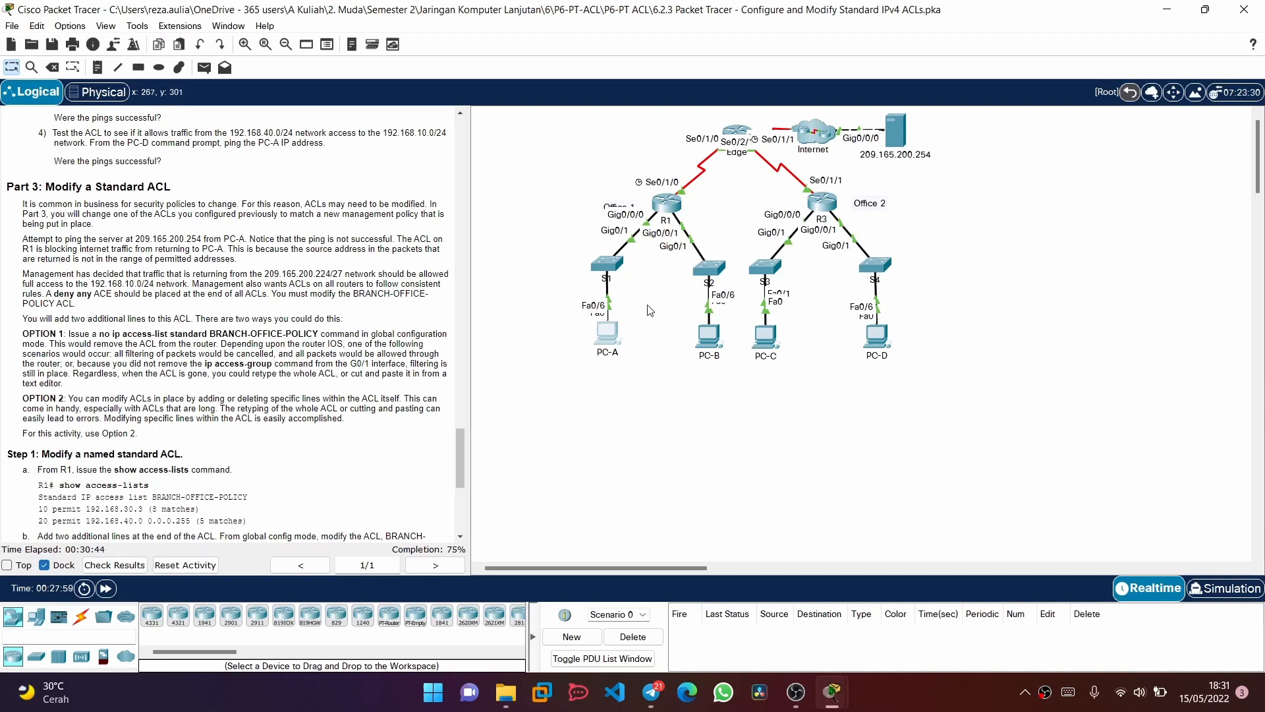
Open R1's command line clear of the instructions and enter global configuration mode
click(667, 206)
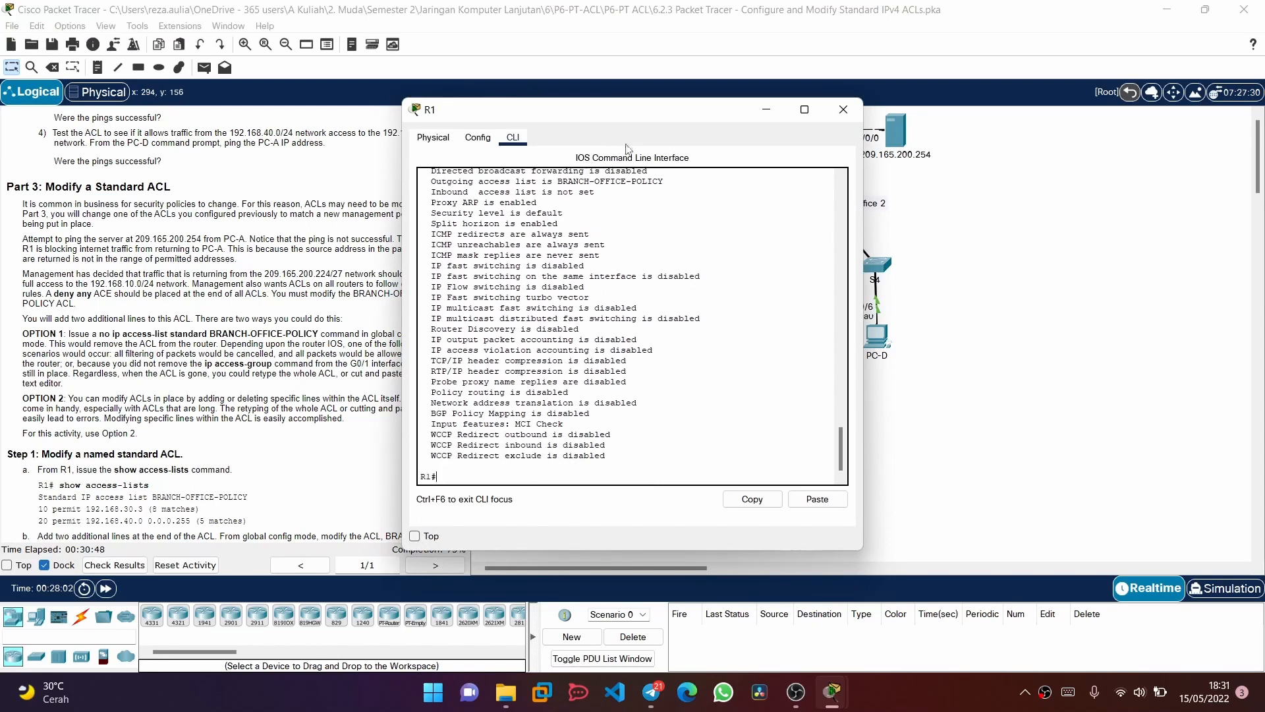
drag(595, 116, 759, 125)
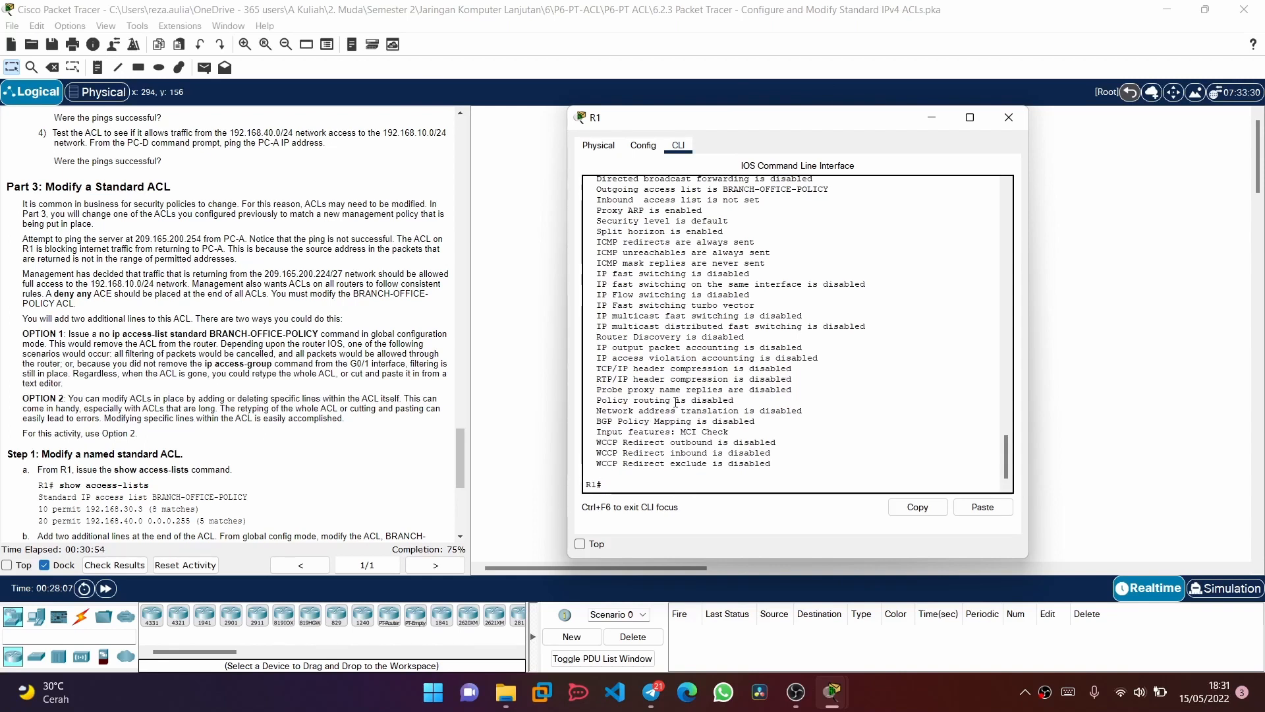
text(config t)
key(Return)
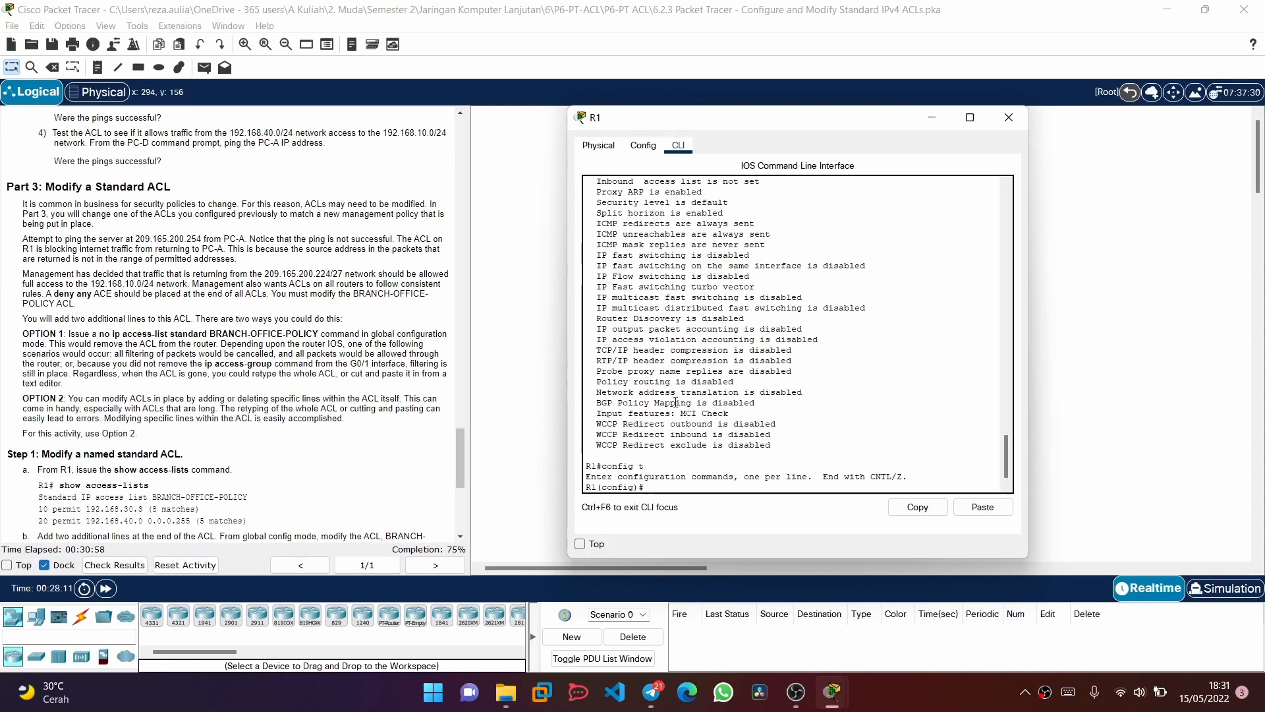
Remove the named standard ACL BRANCH-OFFICE-POLICY from R1 with the no ip access-list standard command
text(no ip ac)
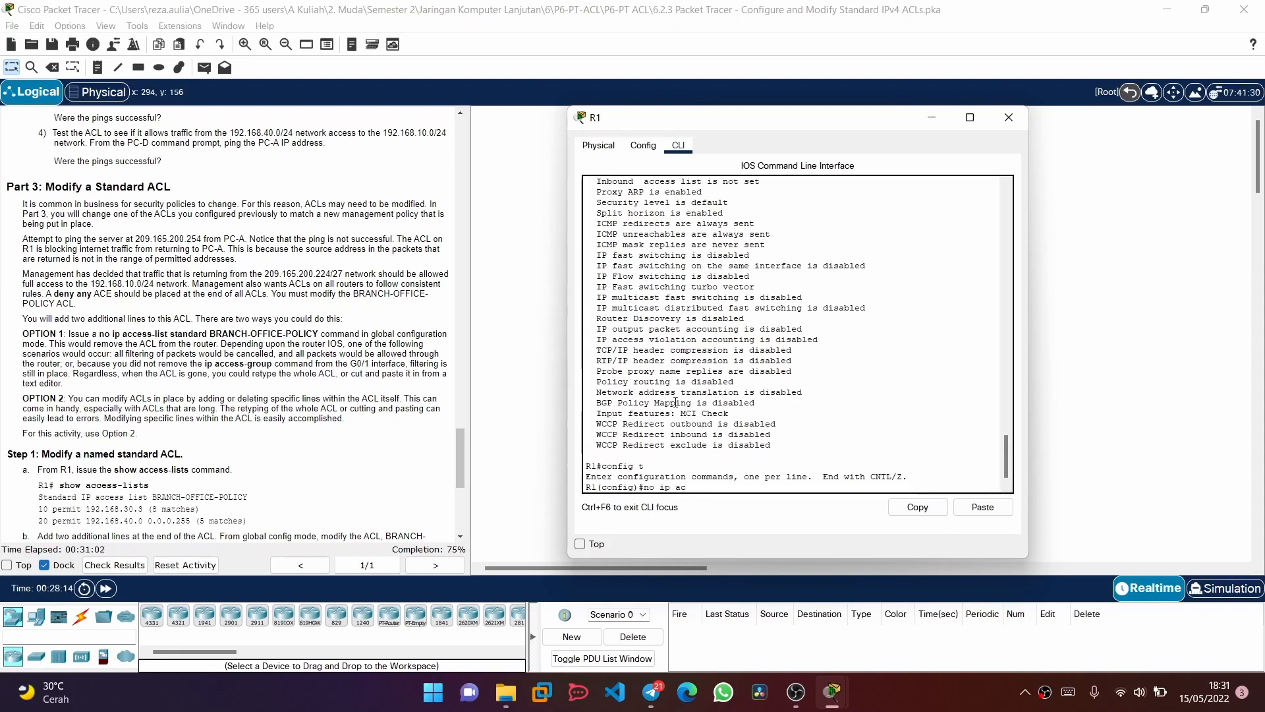
key(Tab)
text(st)
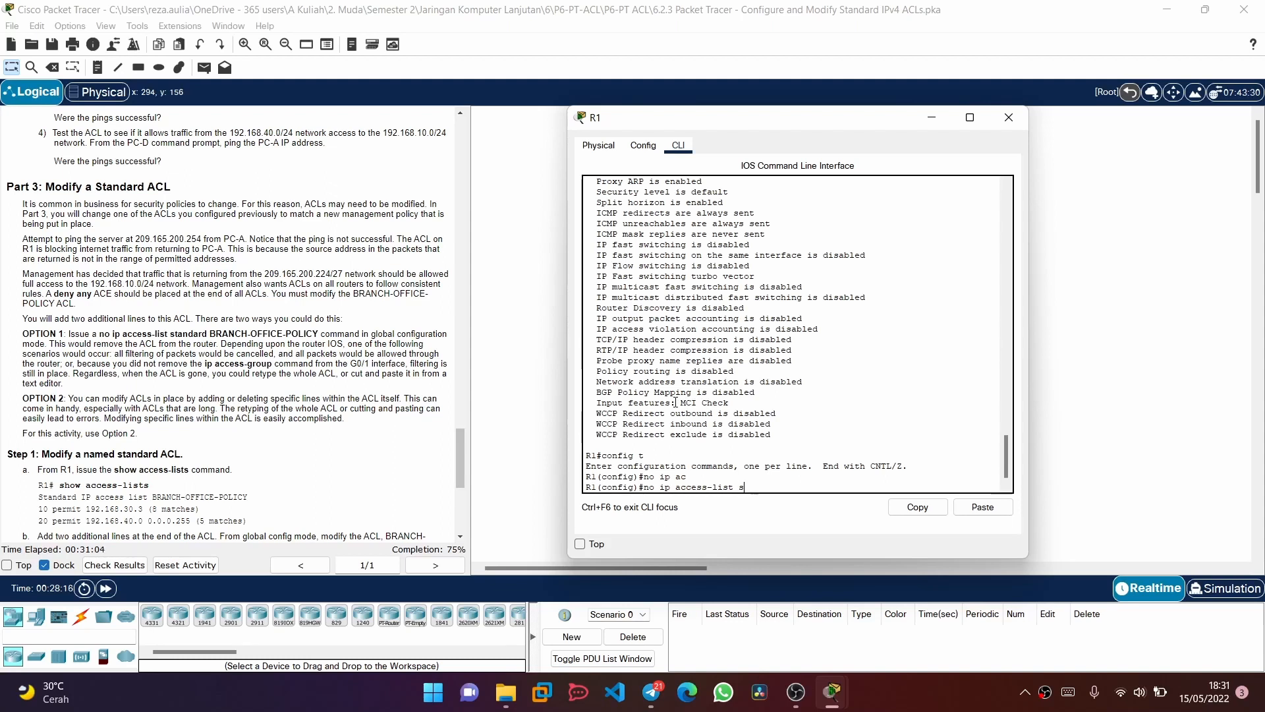
key(Tab)
text(BRA)
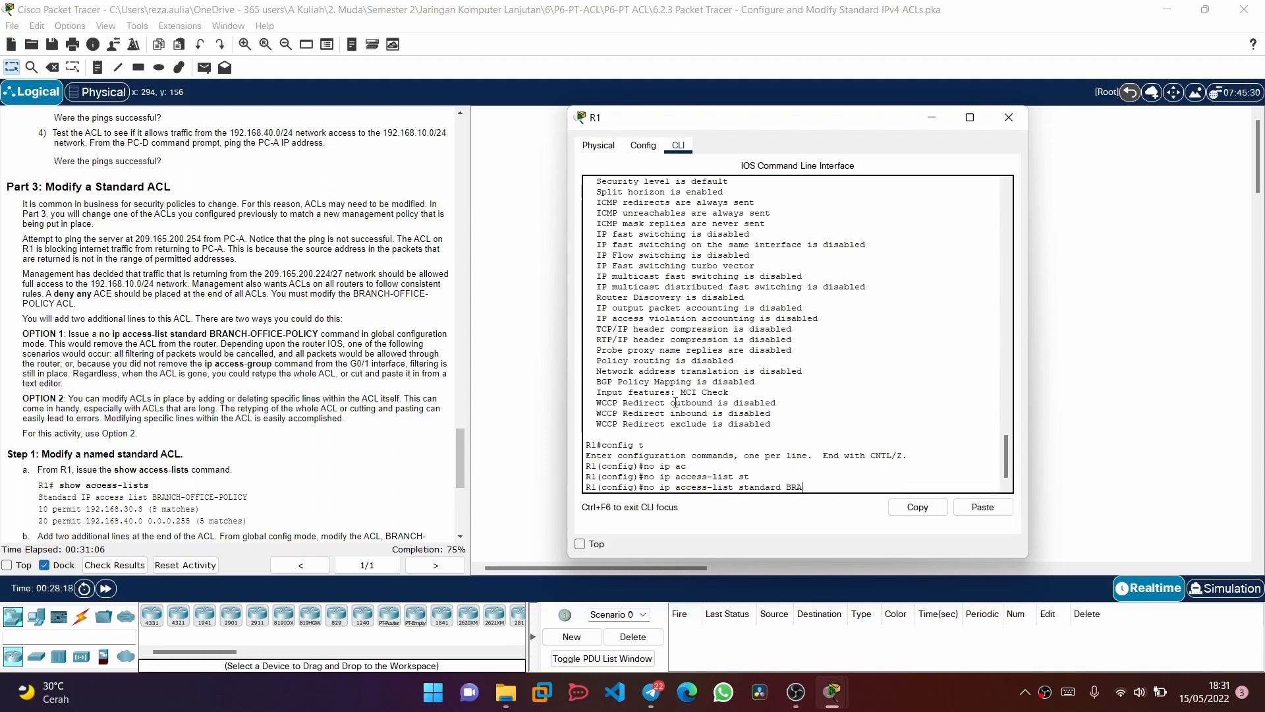
text(NCH-OFFICE-POLICY)
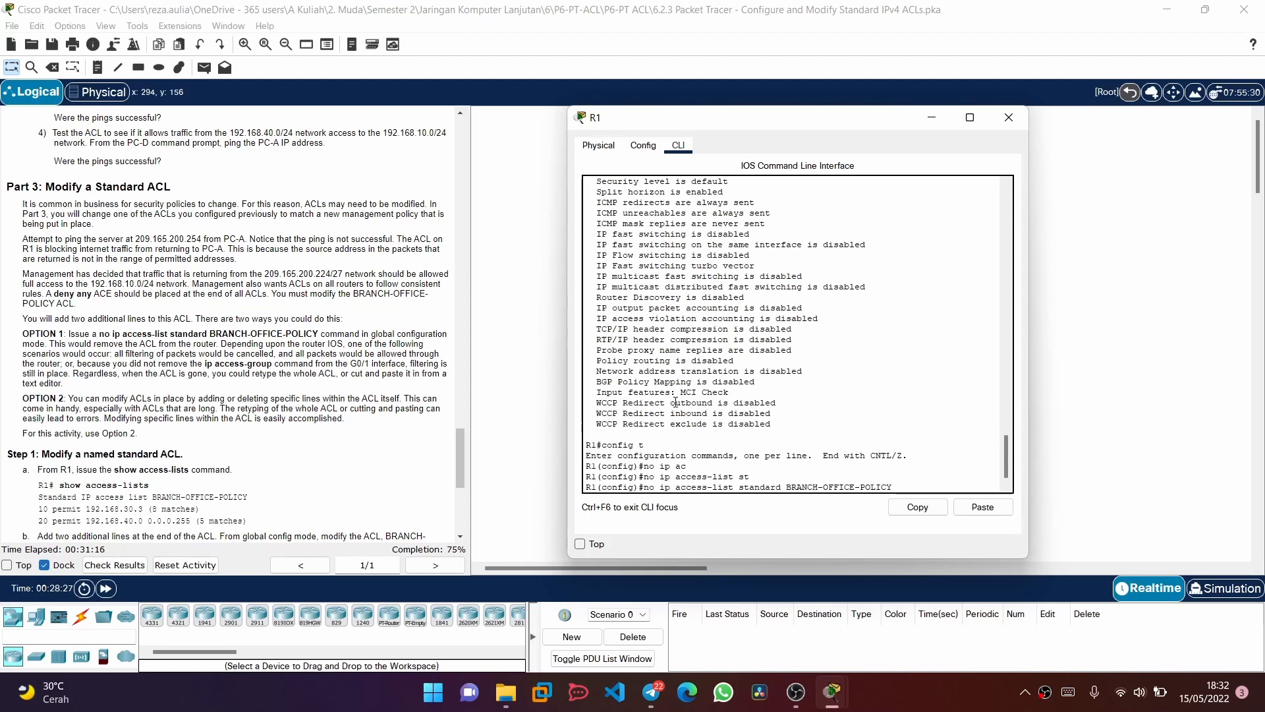
key(Return)
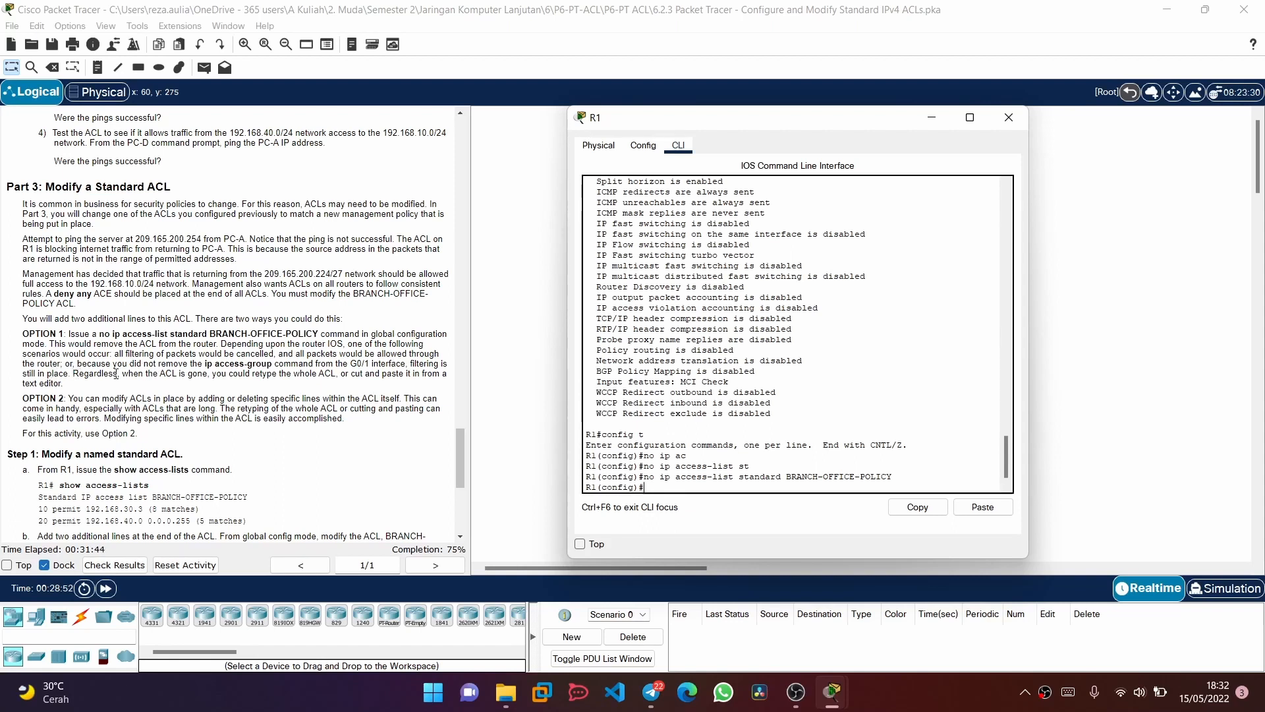
Read the instructions for modifying a named standard ACL and enter R1's configuration mode for standard ACL BRANCH-OFFICE-POLICY
scroll(159, 373, down, 1)
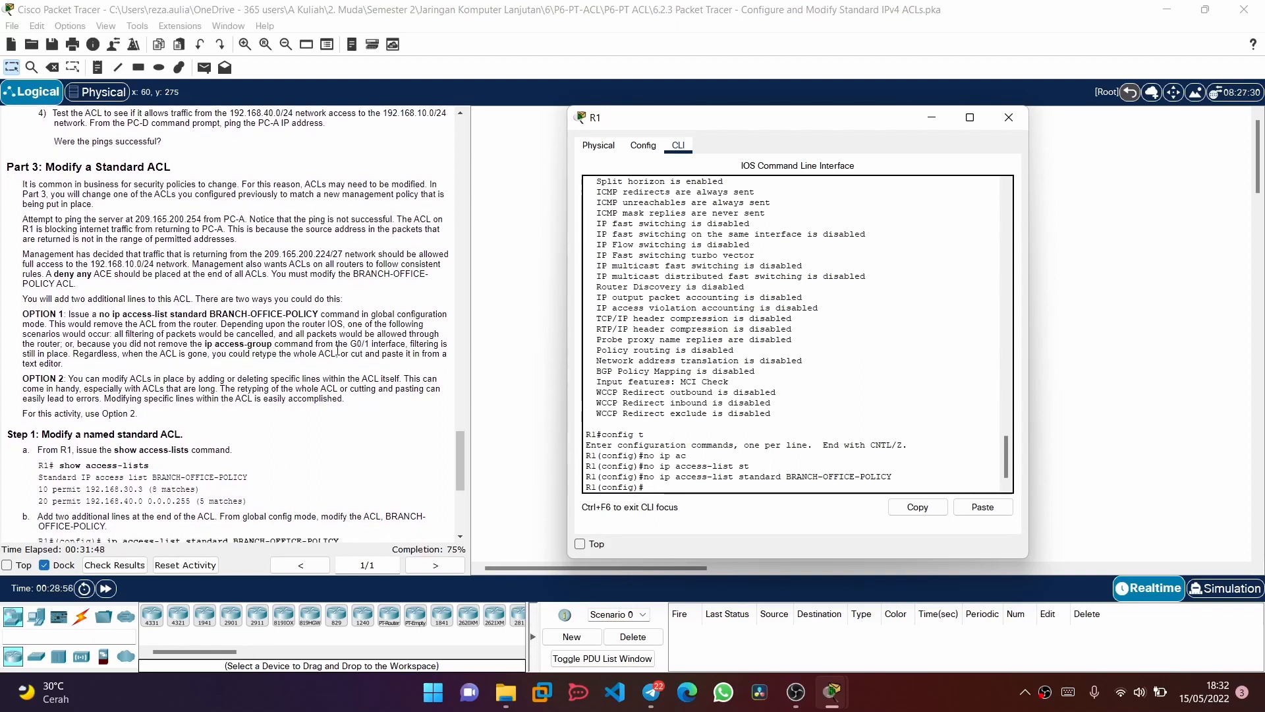
scroll(338, 349, down, 2)
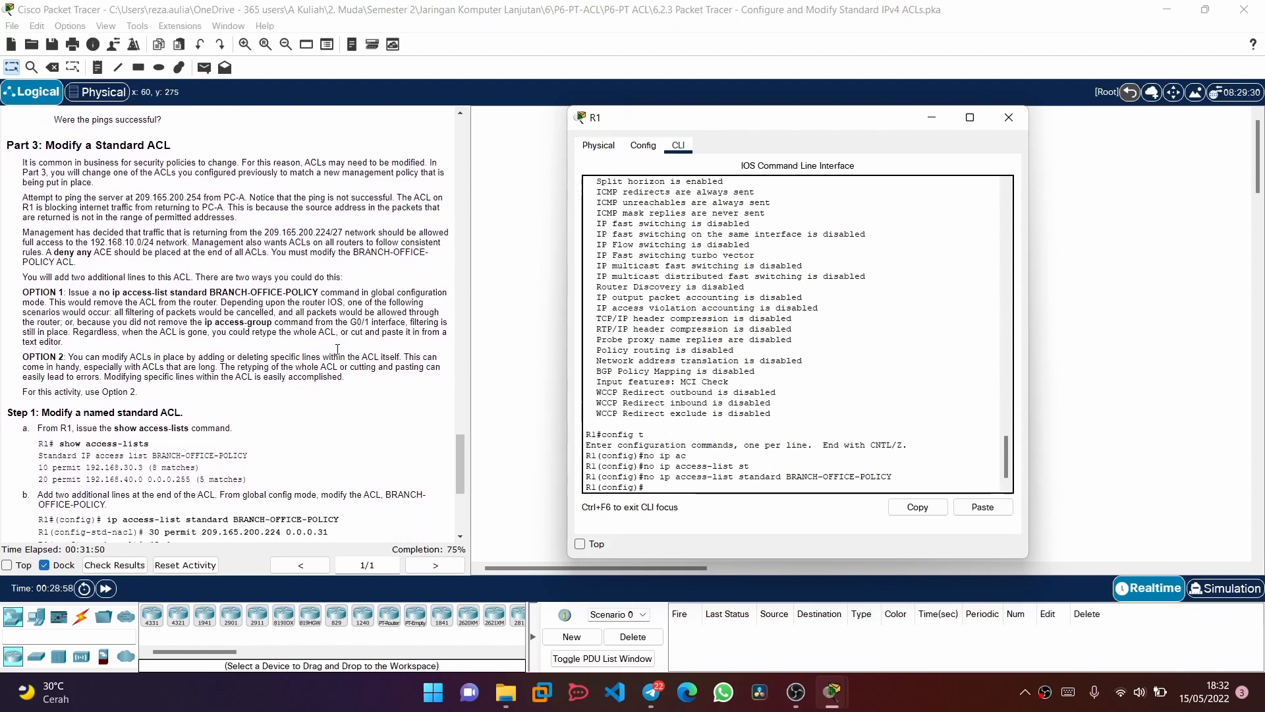
scroll(153, 347, down, 2)
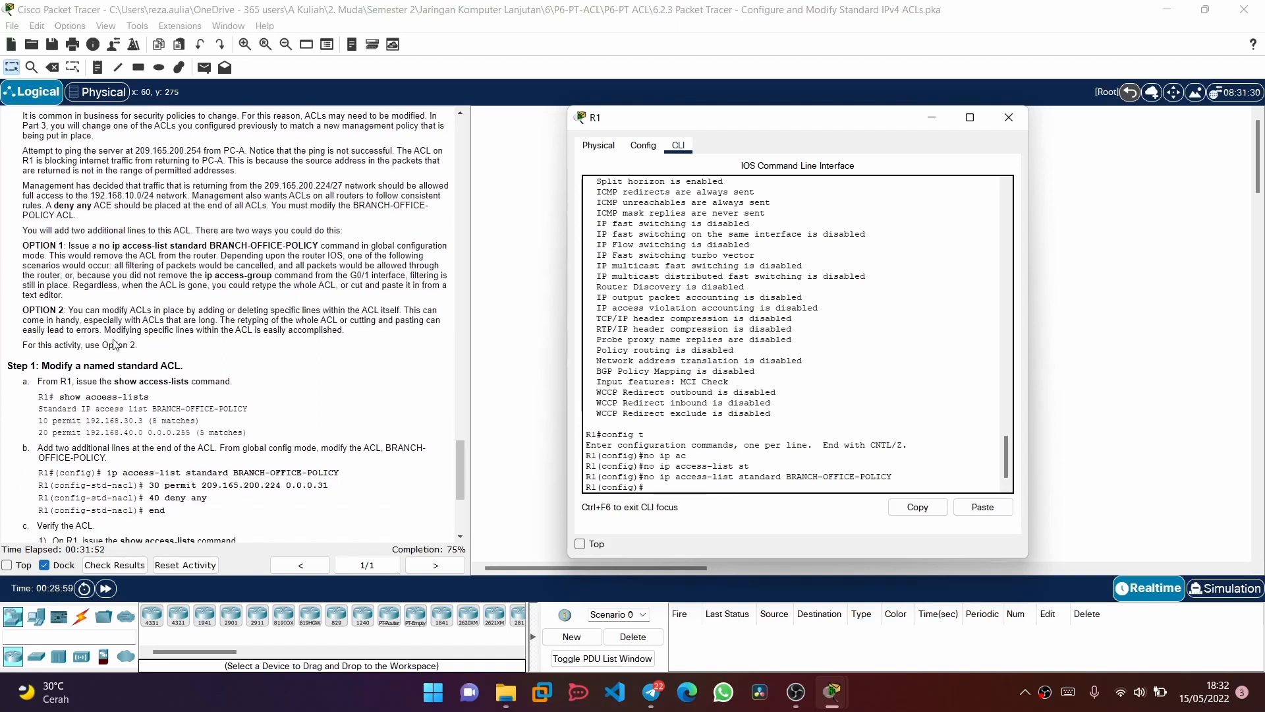
scroll(115, 344, down, 4)
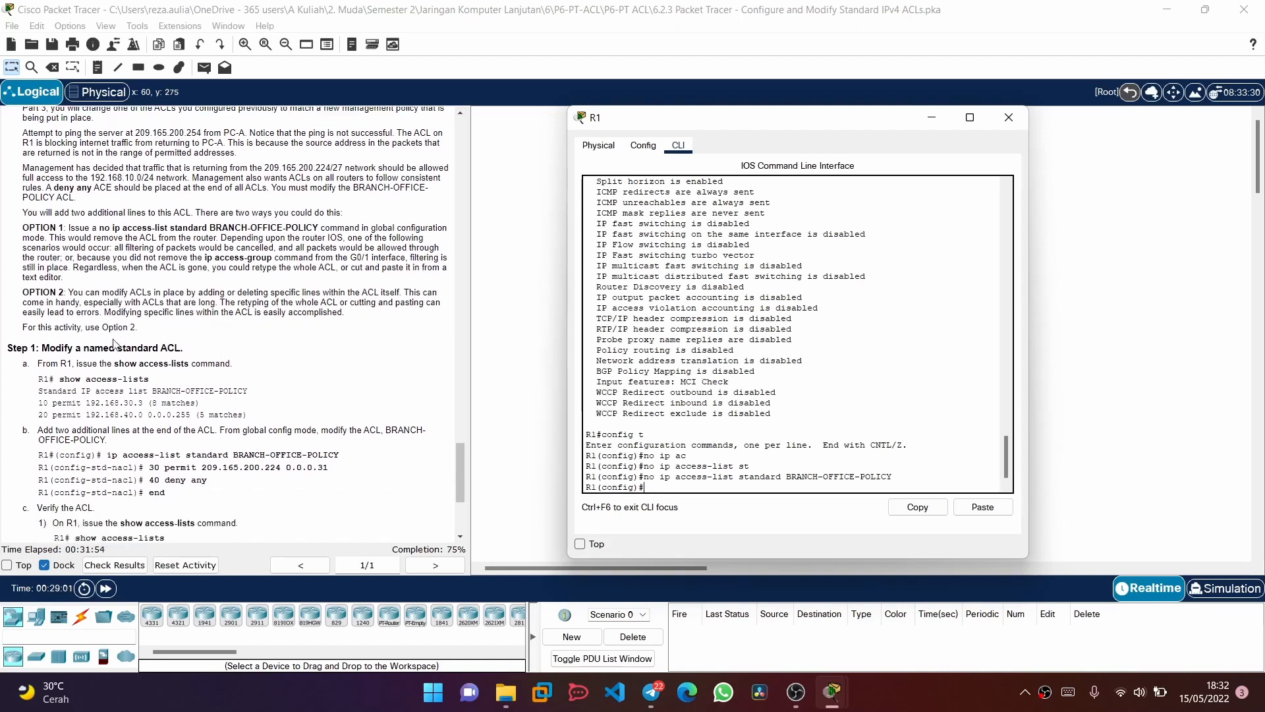
scroll(115, 344, down, 5)
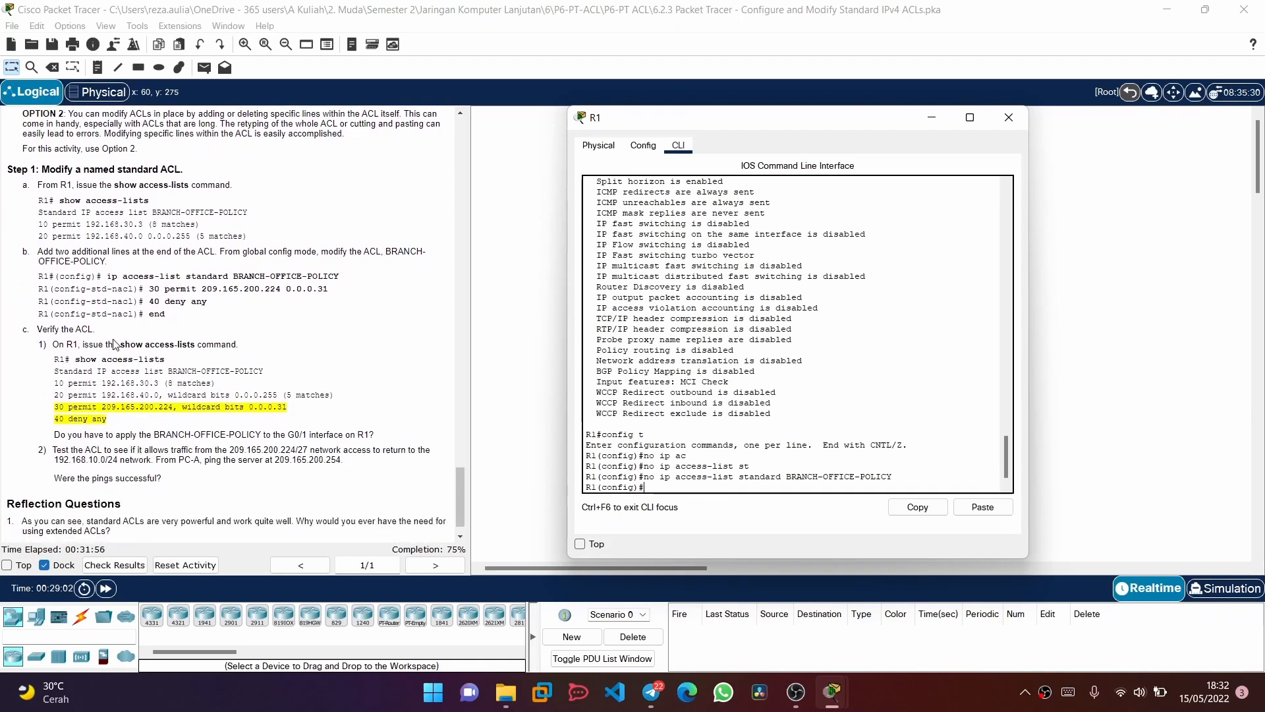
scroll(114, 344, up, 6)
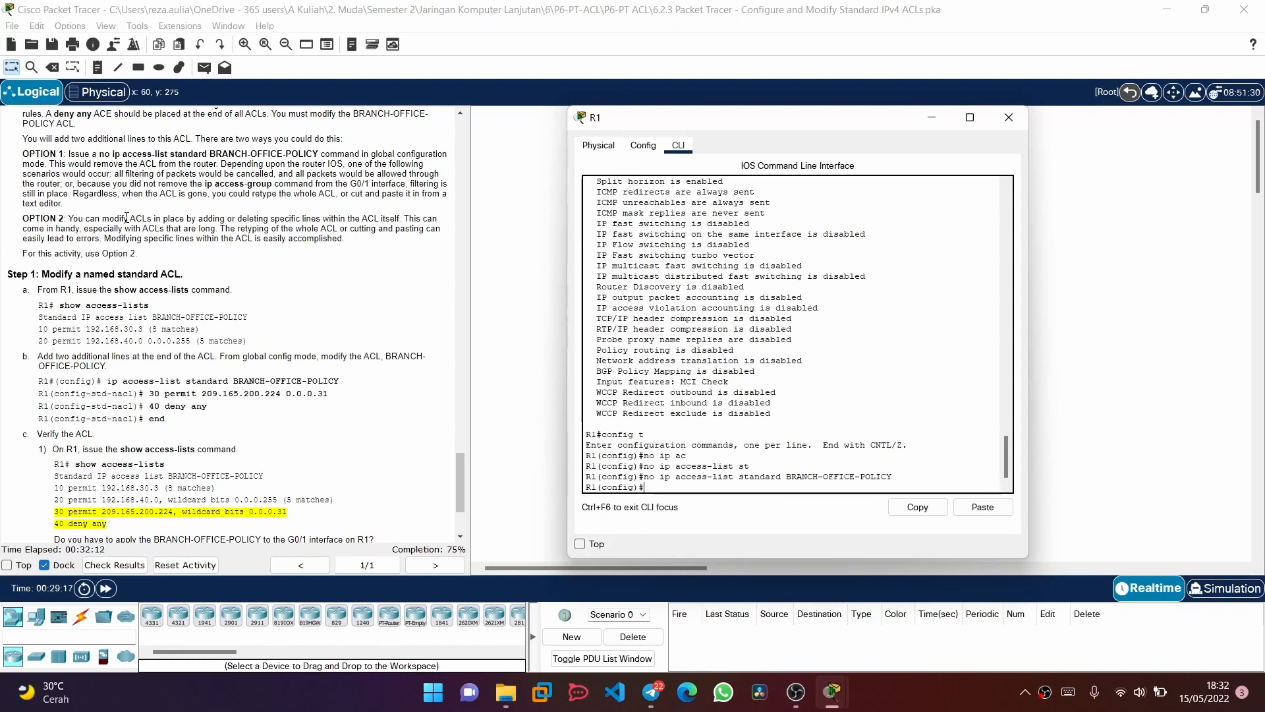
key(Up)
key(Left)
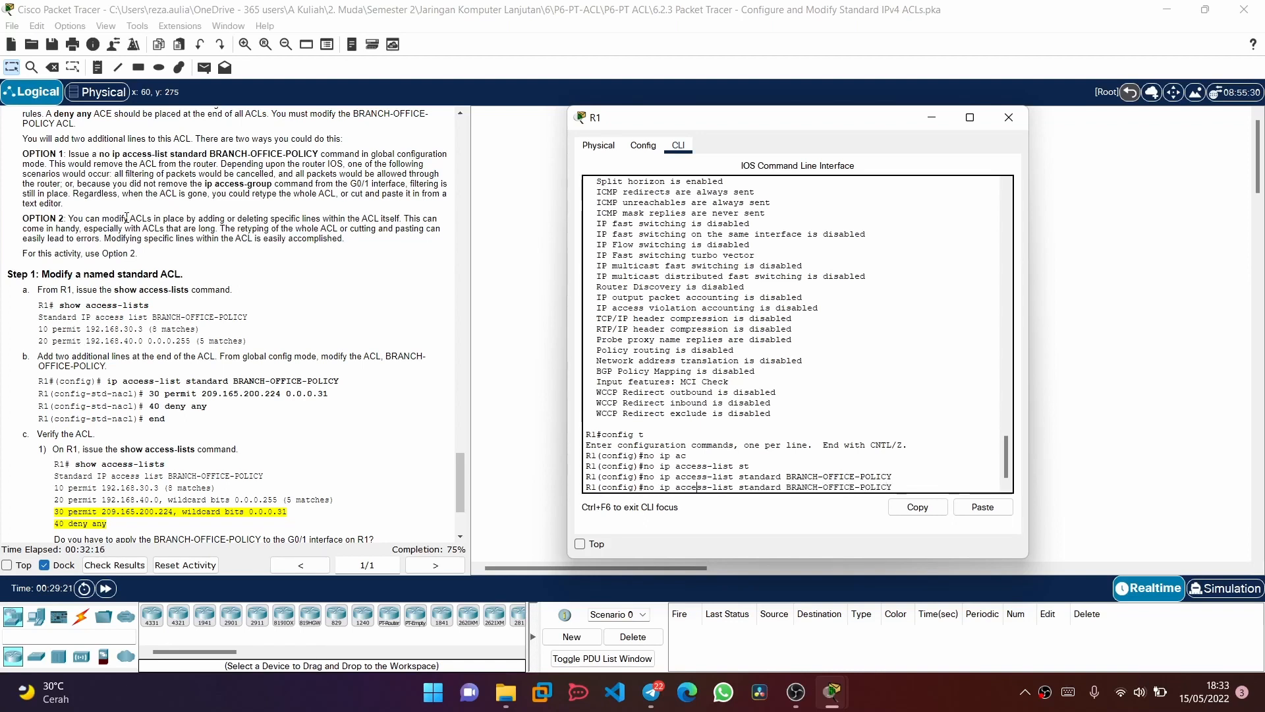
key(ctrl+a)
key(Delete)
key(Delete)
key(Delete)
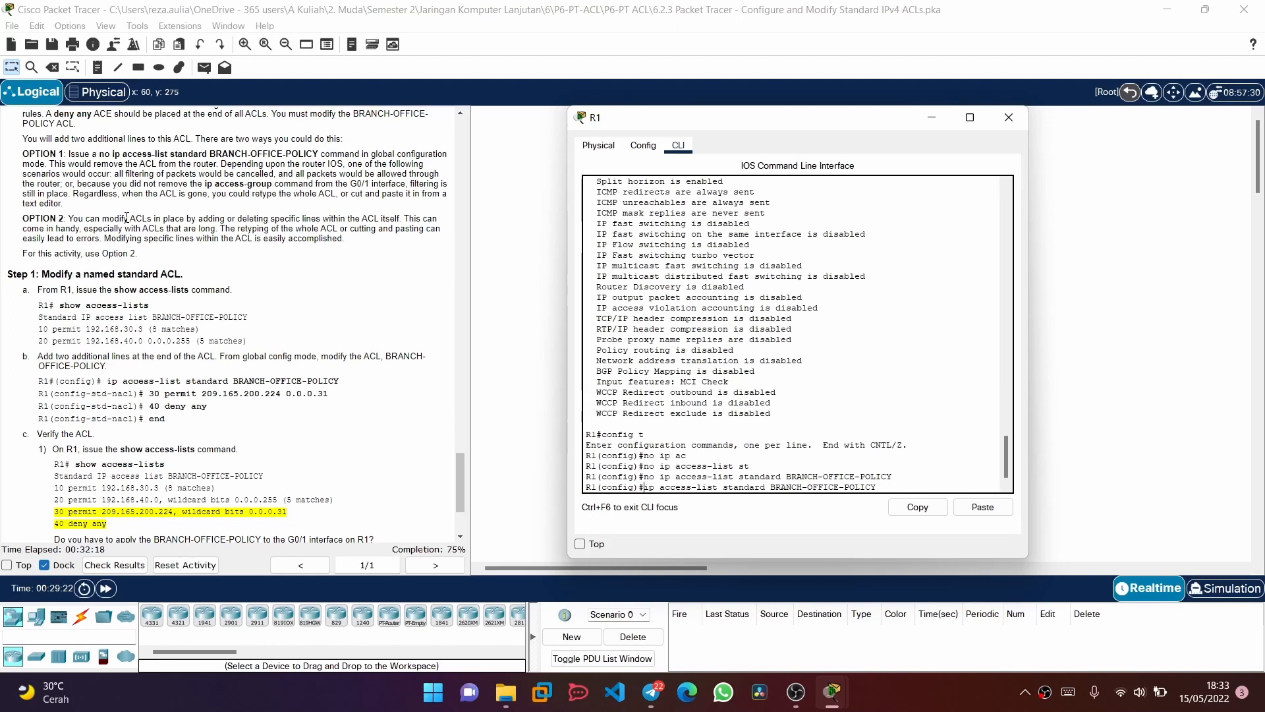
key(Return)
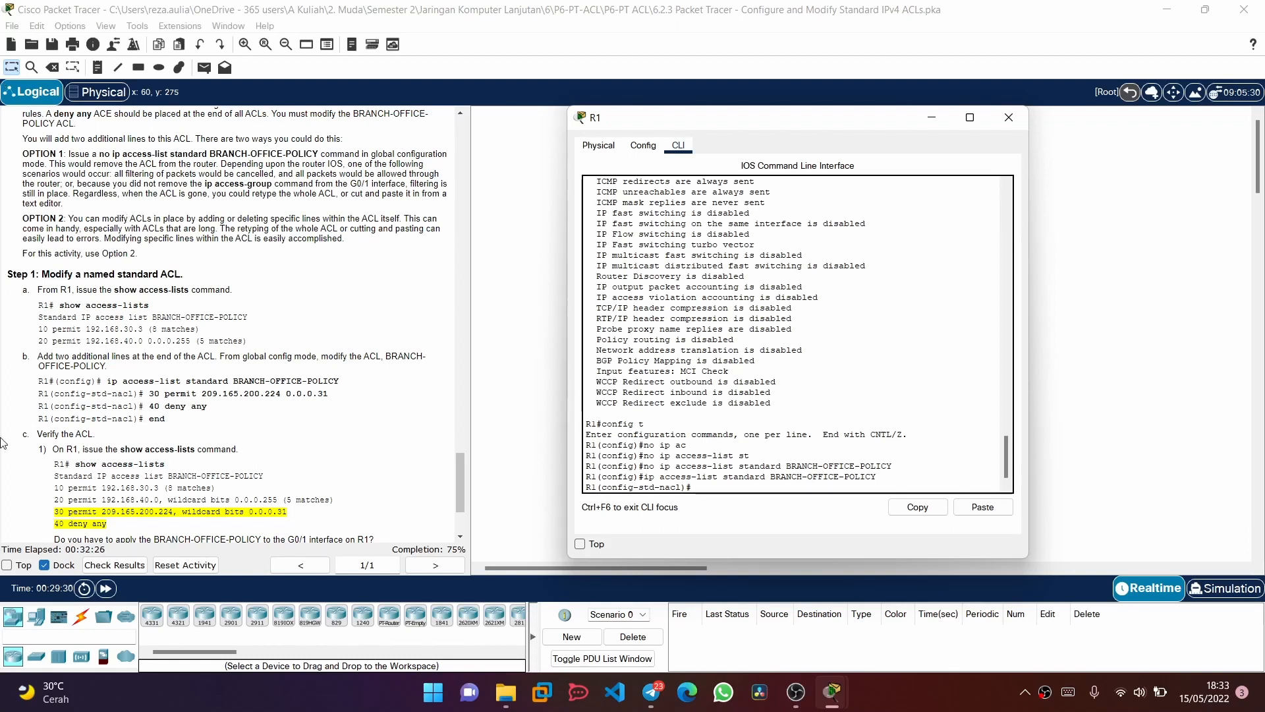
Check the activity's assessment items, select the BRANCH-OFFICE-POLICY entry under R1, and close the results
click(123, 565)
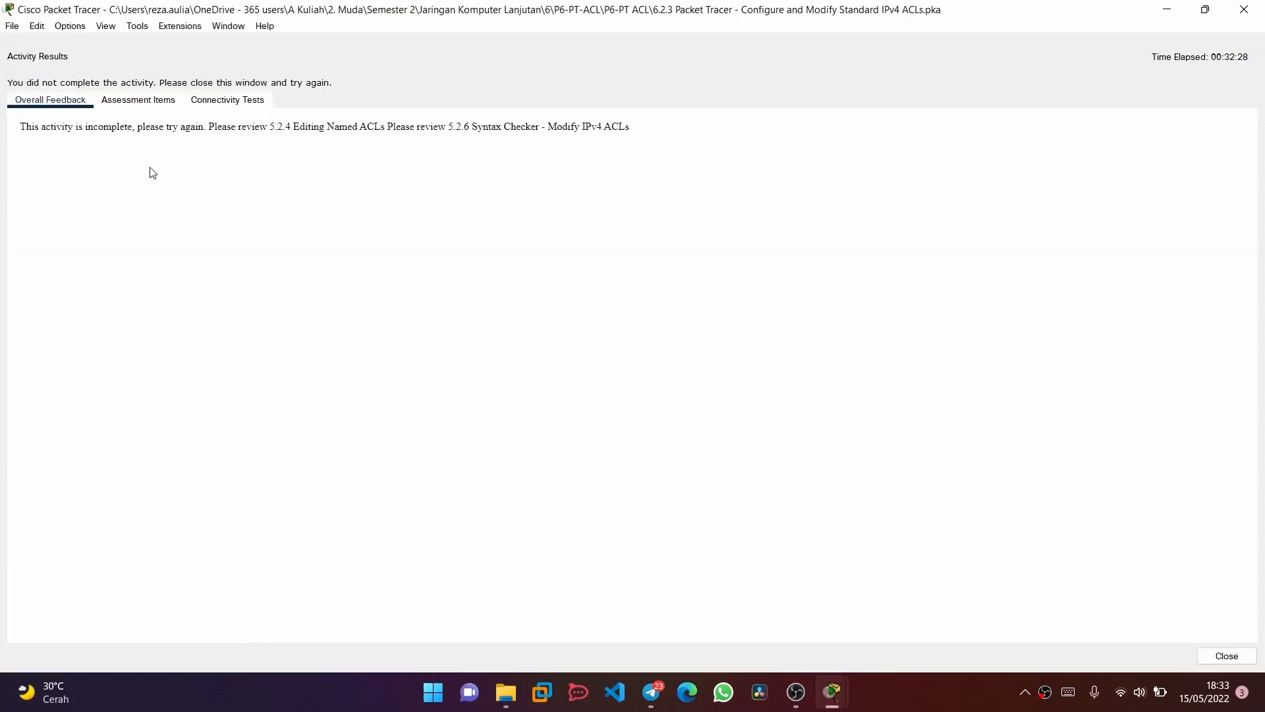
click(134, 102)
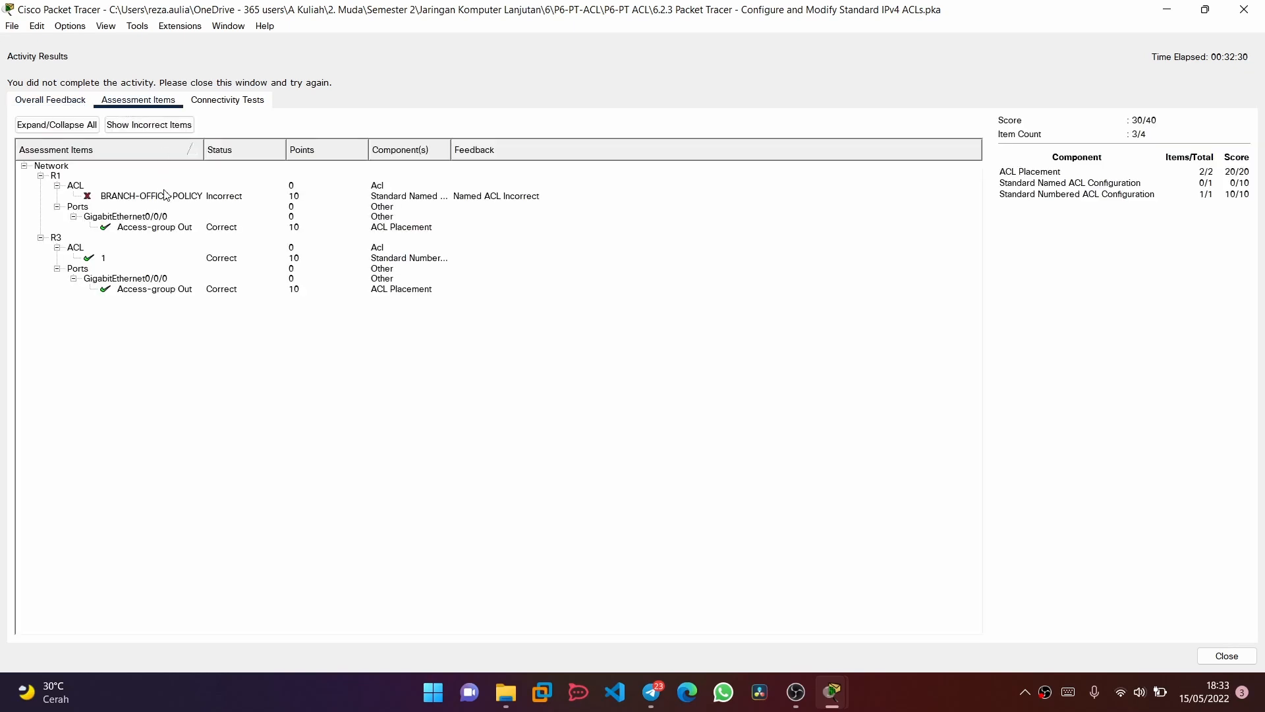
click(128, 194)
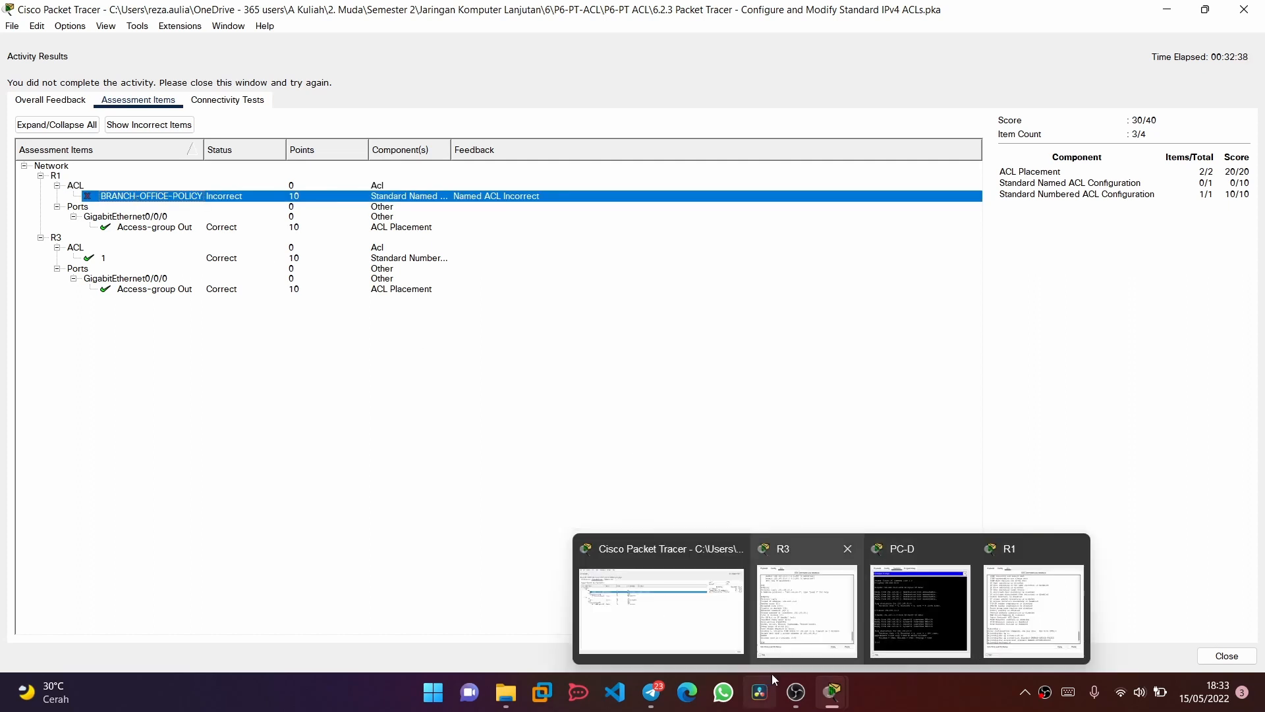
click(1245, 10)
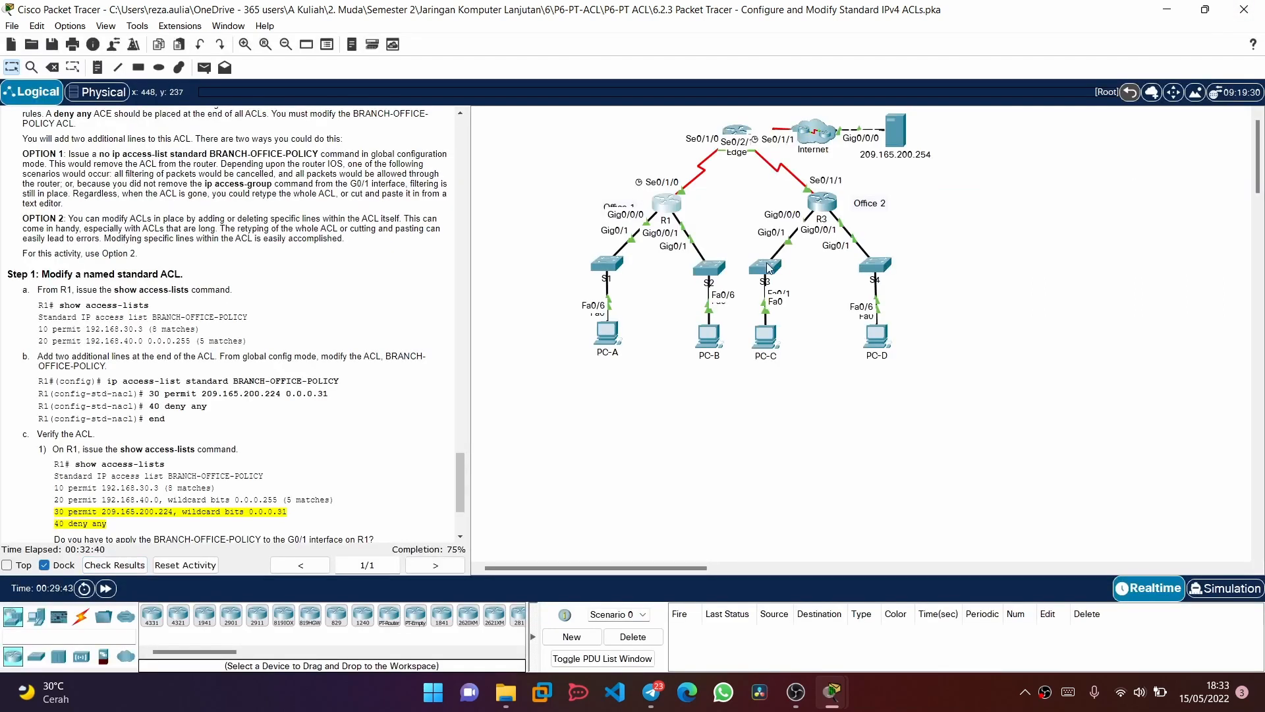
Consult the Step 2 named ACL commands and add a permit entry for host 192.168.30.3 to BRANCH-OFFICE-POLICY on R1
click(666, 199)
scroll(254, 321, up, 10)
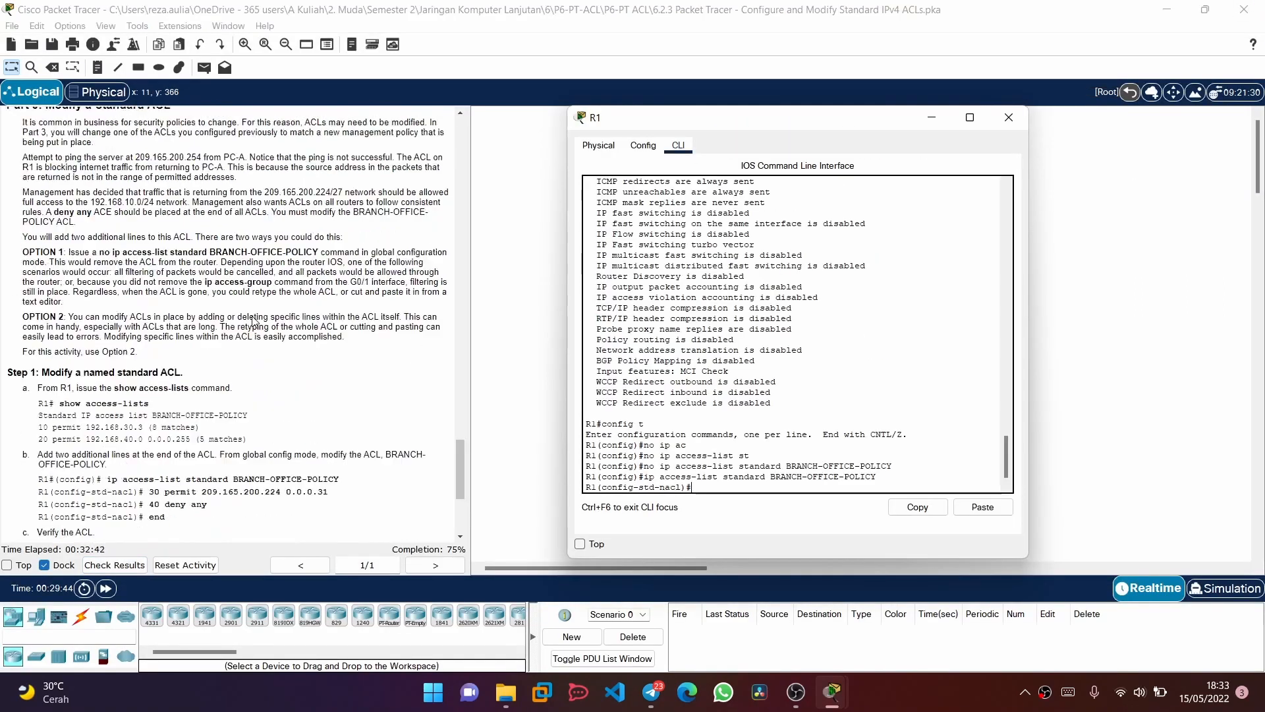
scroll(254, 321, up, 8)
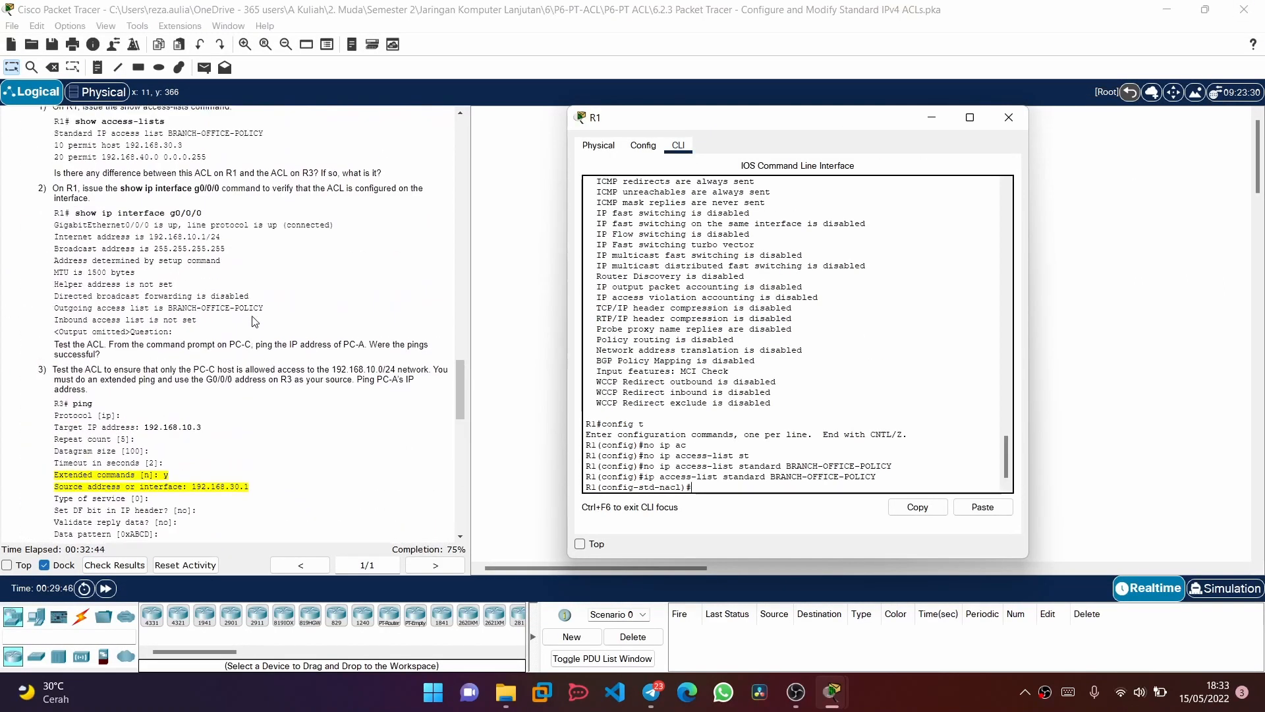
scroll(255, 322, up, 1)
scroll(255, 322, up, 4)
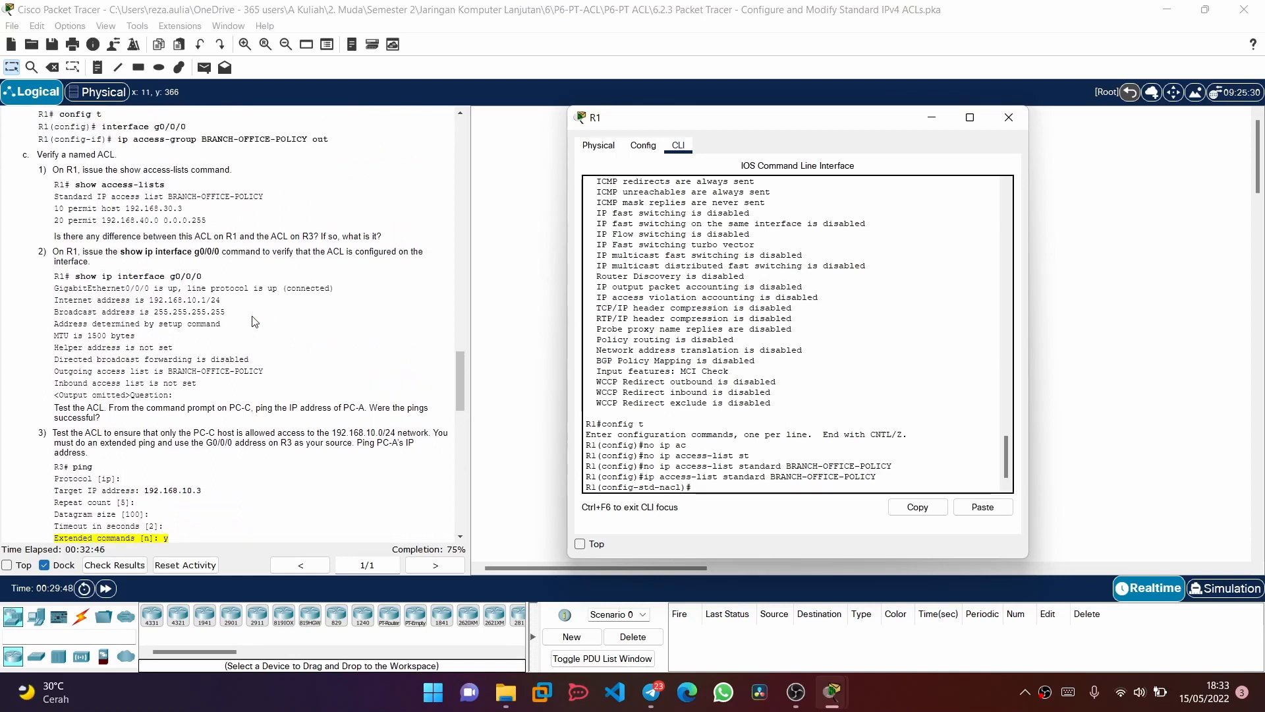
scroll(255, 322, up, 6)
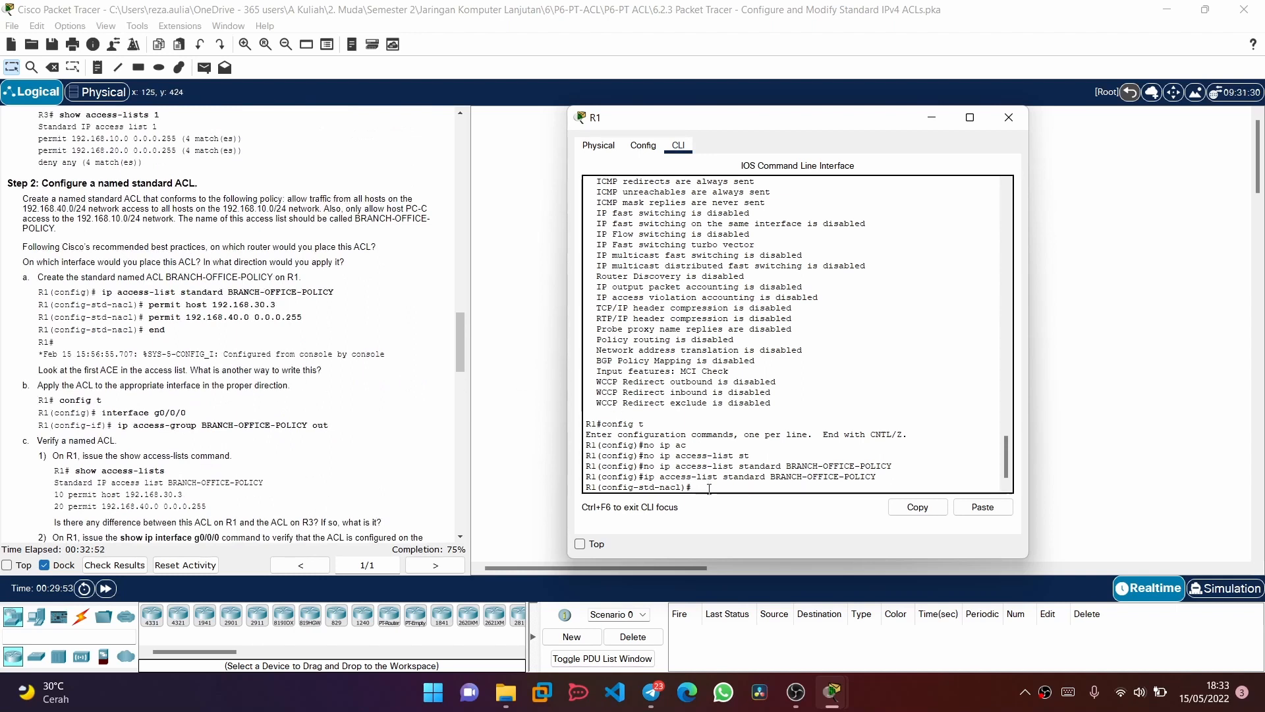
text(permit)
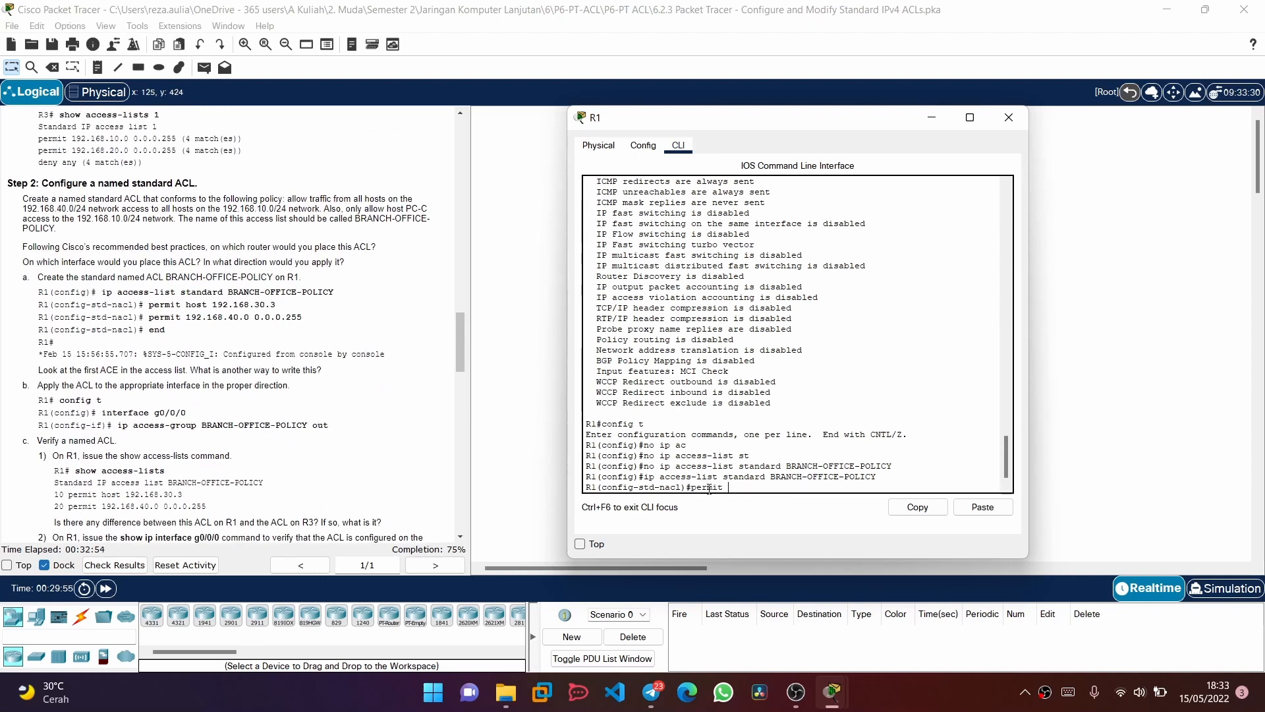
text( host 192.168.30)
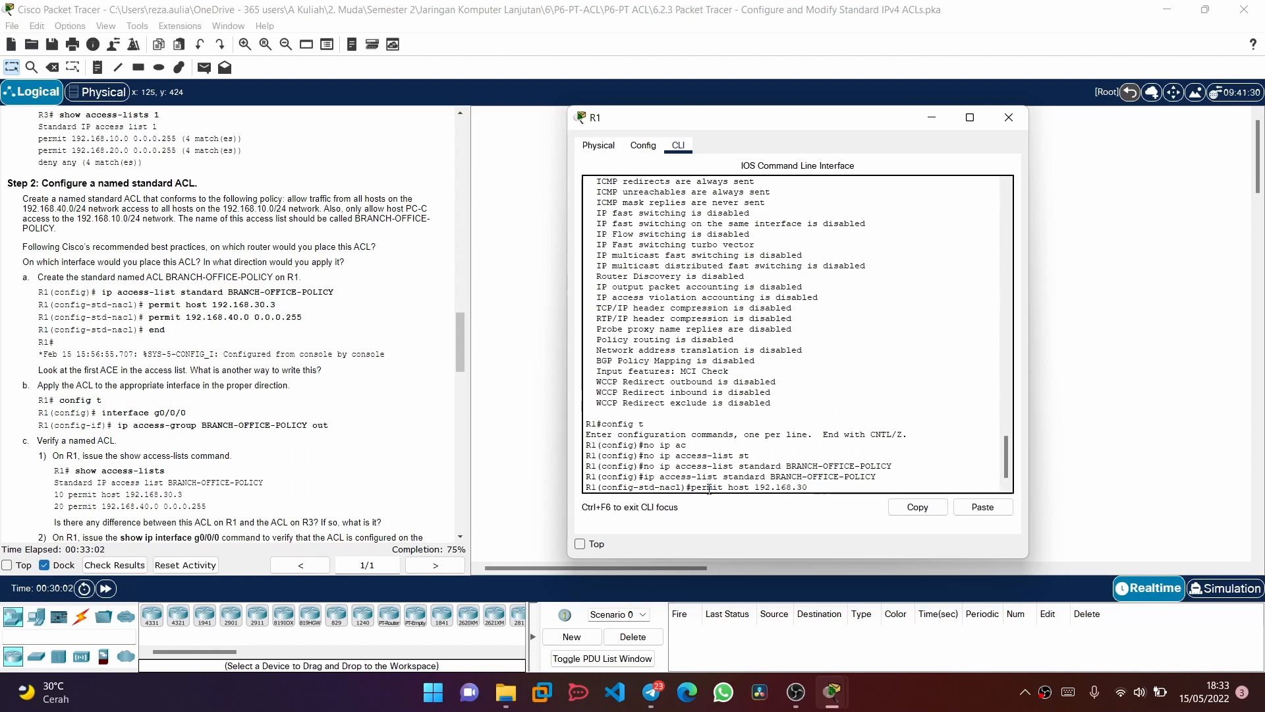
text(.3)
key(Return)
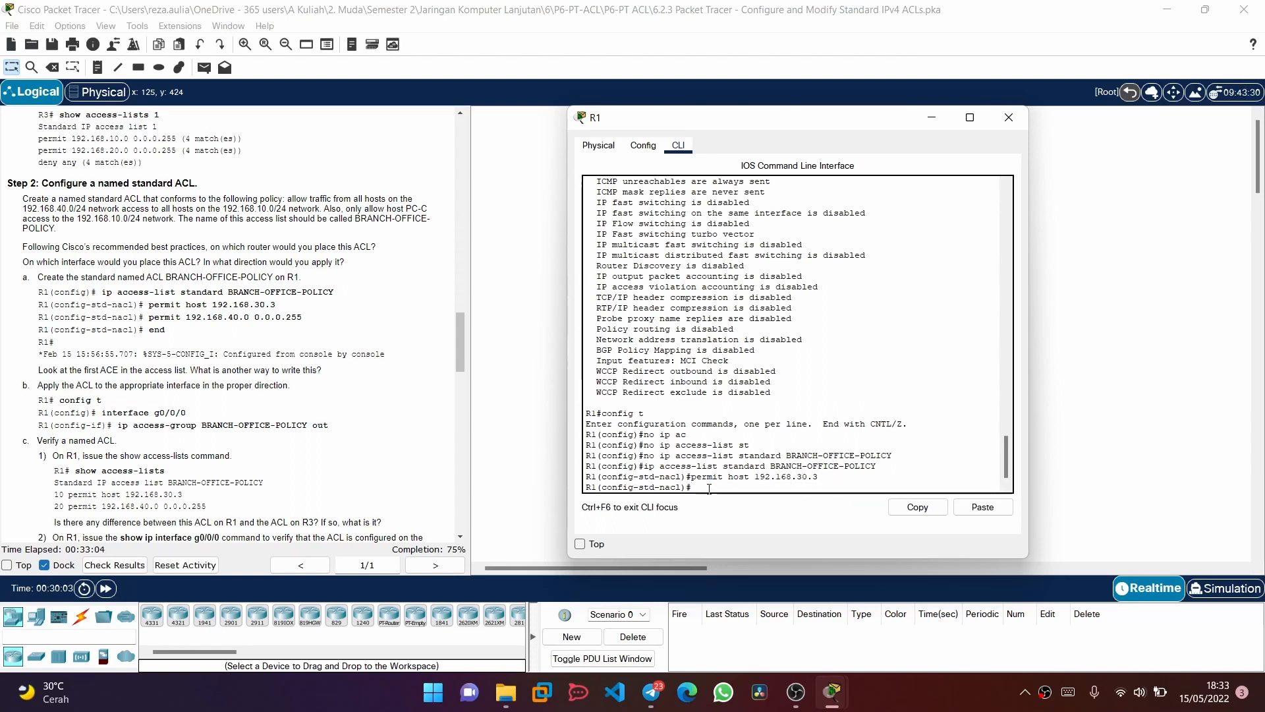
Add a permit entry for 192.168.40.0 with wildcard 0.0.0.255 to BRANCH-OFFICE-POLICY and end configuration mode
key(Up)
key(BackSpace)
key(BackSpace)
key(BackSpace)
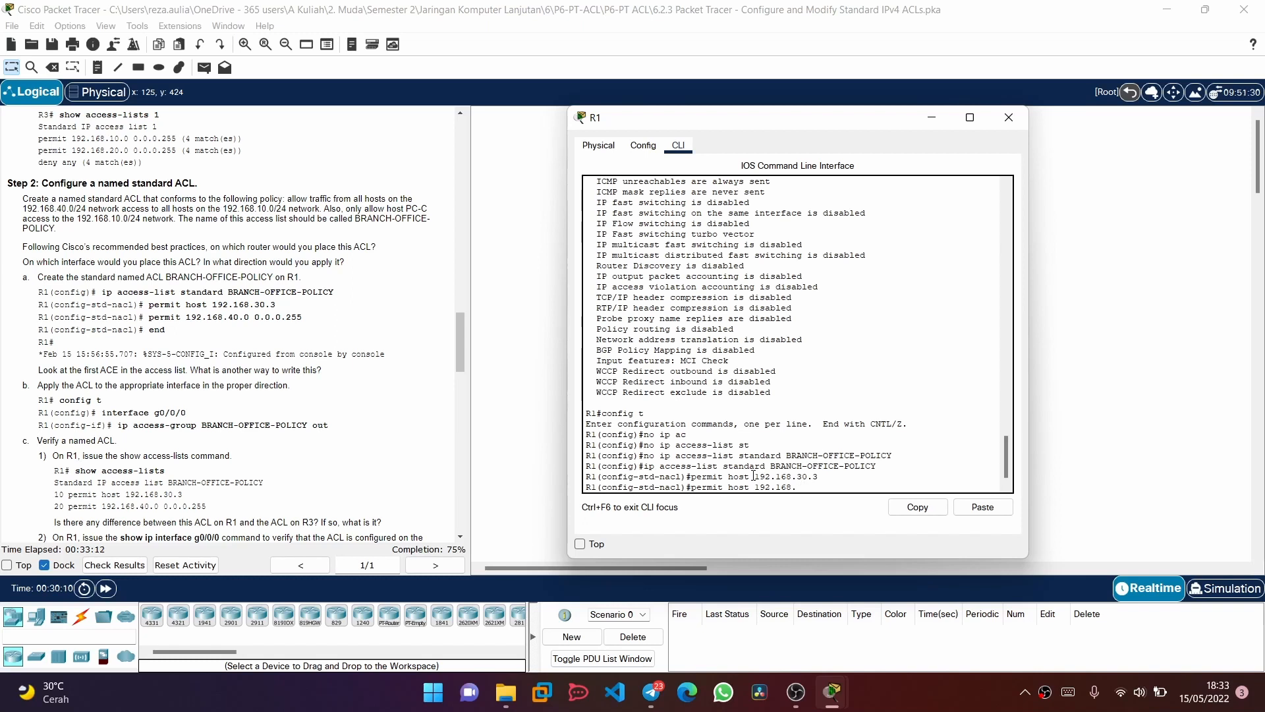
text(40.0 0.0.0.255)
key(Left)
key(Left)
key(Left)
key(Left)
key(Left)
key(Left)
key(Left)
key(Left)
key(Left)
key(Left)
key(Left)
key(Left)
key(Left)
key(Left)
key(Left)
key(Left)
key(BackSpace)
key(BackSpace)
key(BackSpace)
key(BackSpace)
key(BackSpace)
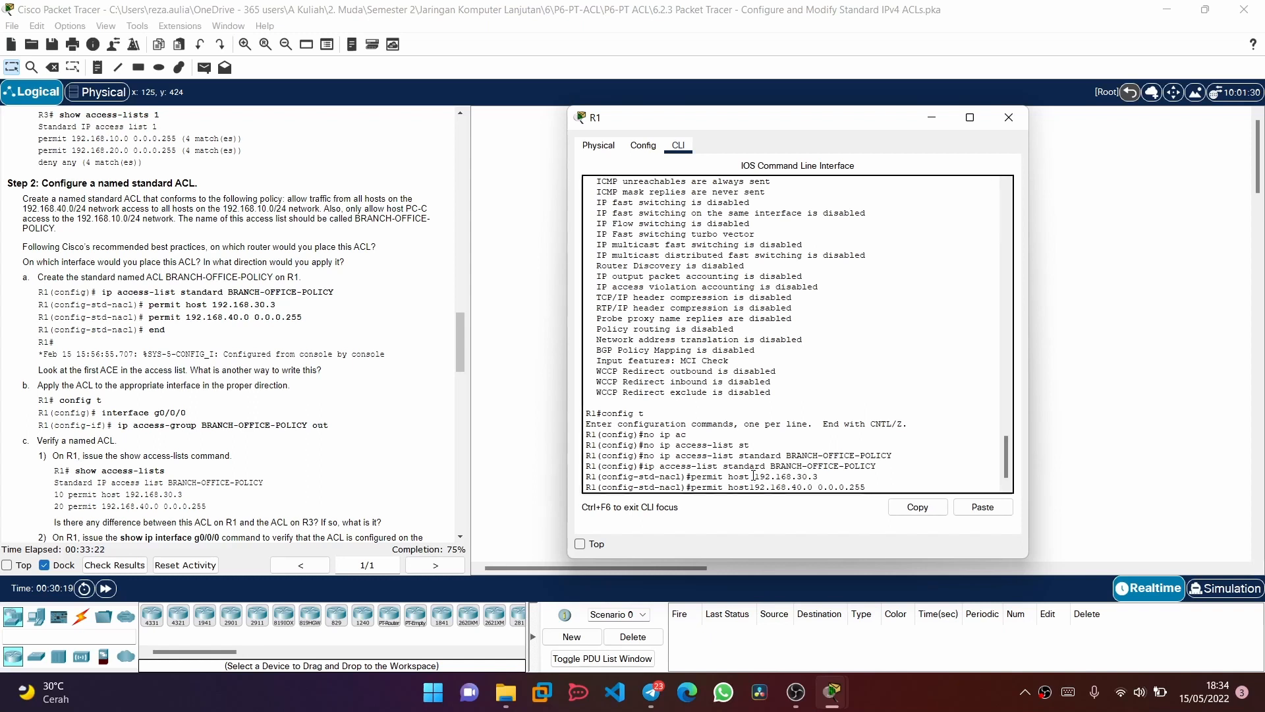
key(Return)
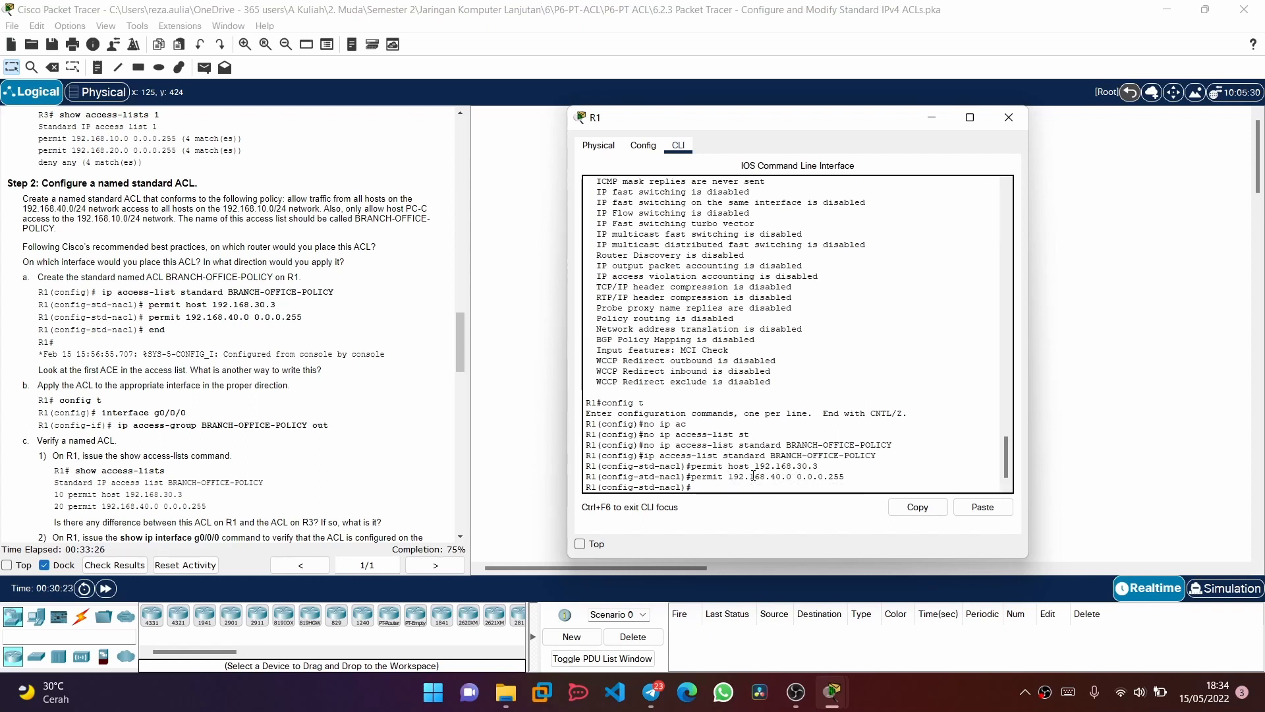
text(end)
key(Return)
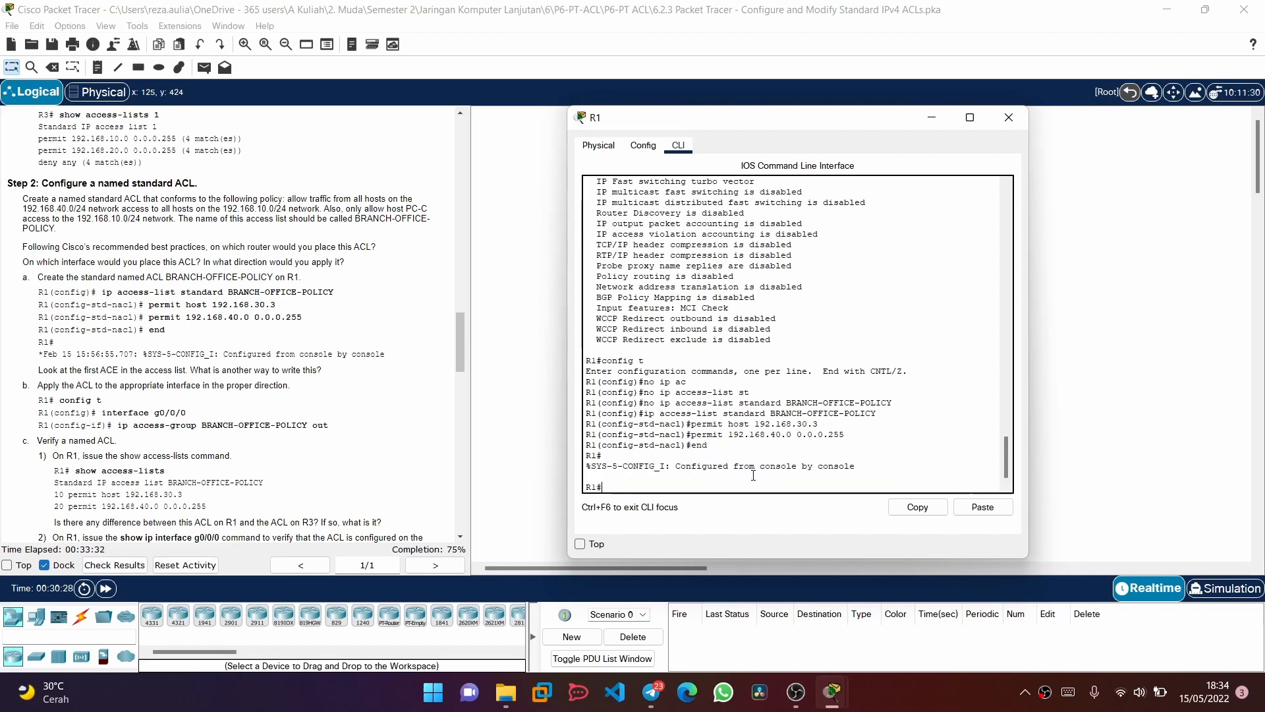
Enter global configuration mode on R1 and open interface g0/0/0 for configuration
text(inter)
key(Tab)
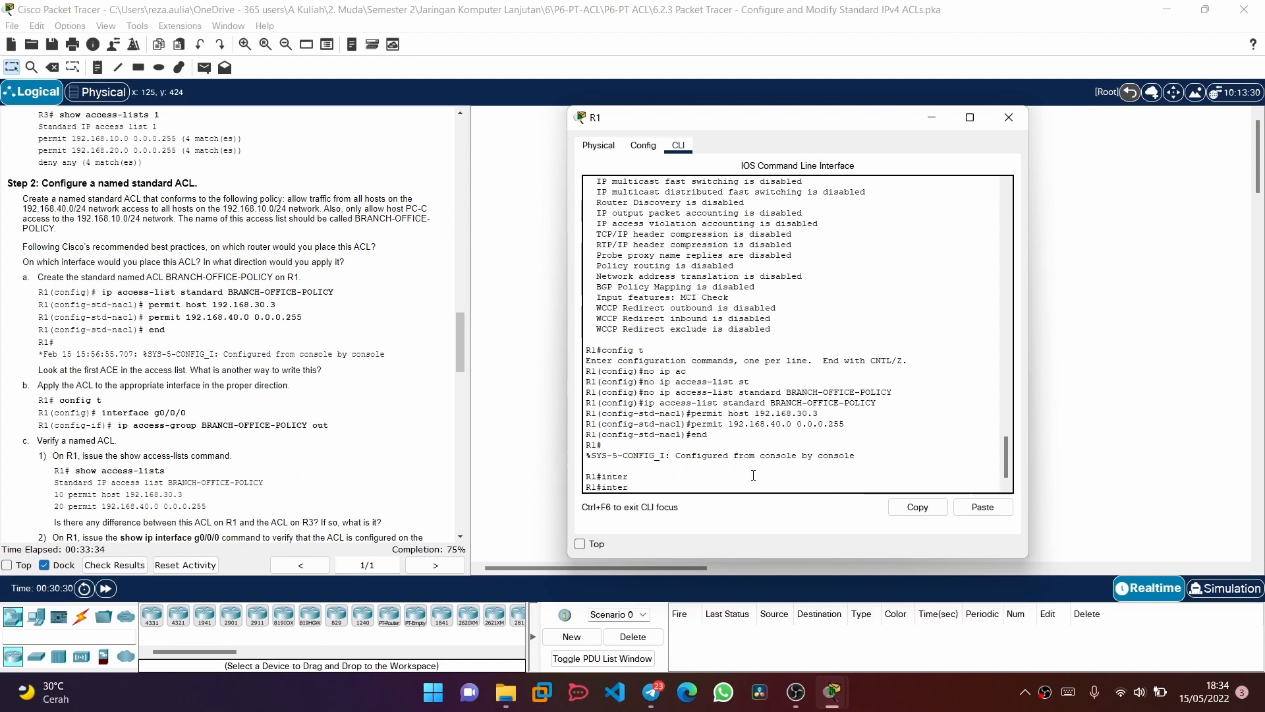
key(BackSpace)
key(BackSpace)
key(BackSpace)
key(BackSpace)
key(BackSpace)
text(config t)
key(Return)
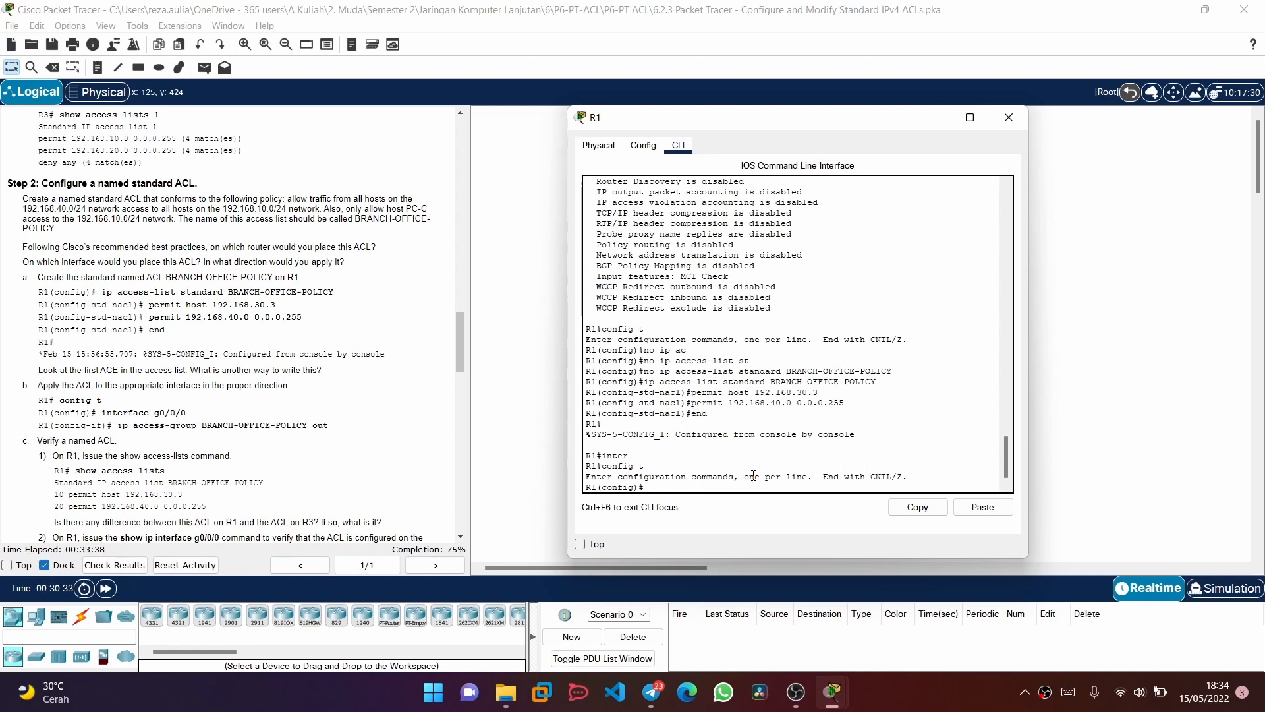
text(int)
key(Tab)
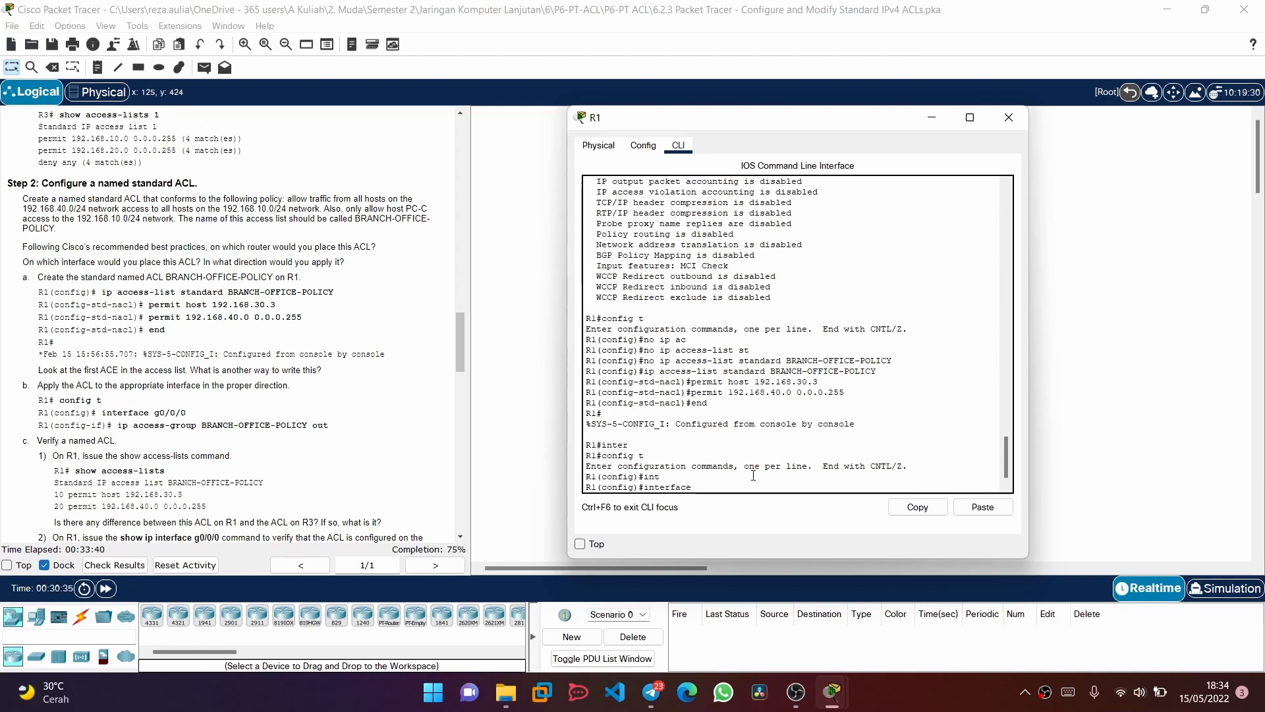
text(g0/0/0)
key(Return)
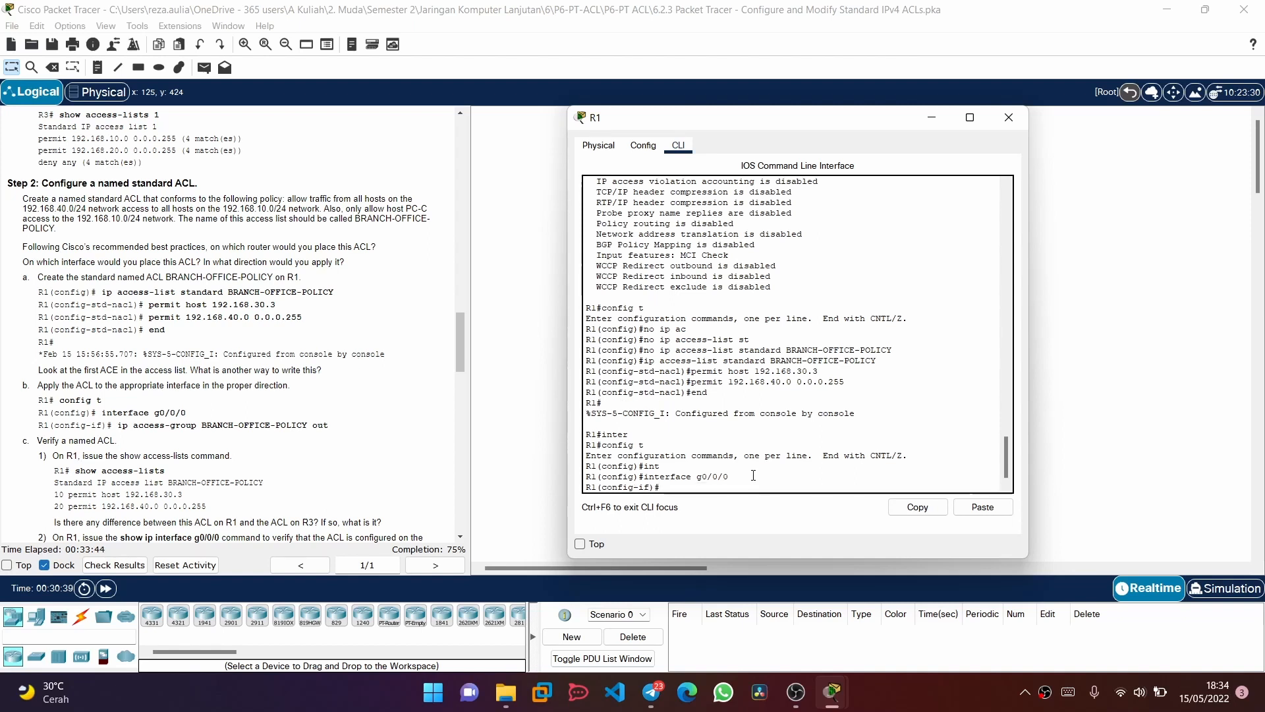
Apply the BRANCH-OFFICE-POLICY access group to interface g0/0/0 in the outbound direction
text(ip ac)
key(Tab)
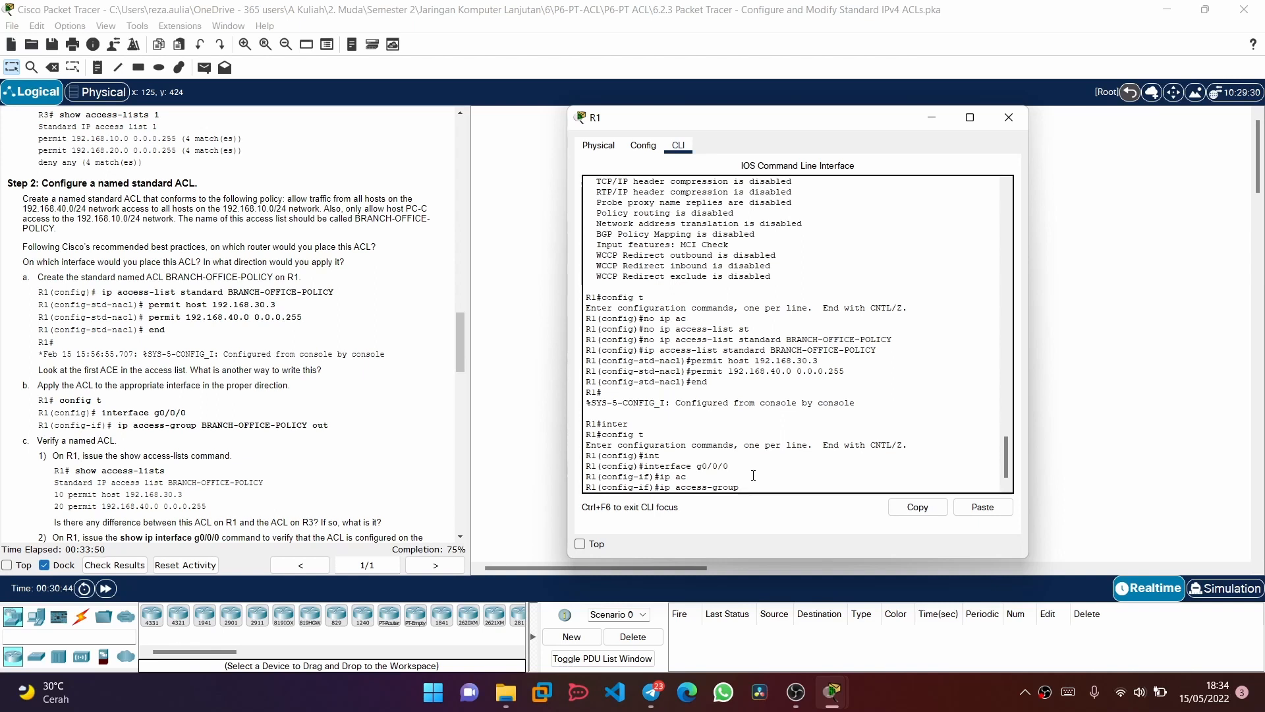
text(BRANCH)
text(-OFFICE-POLICY out)
key(Return)
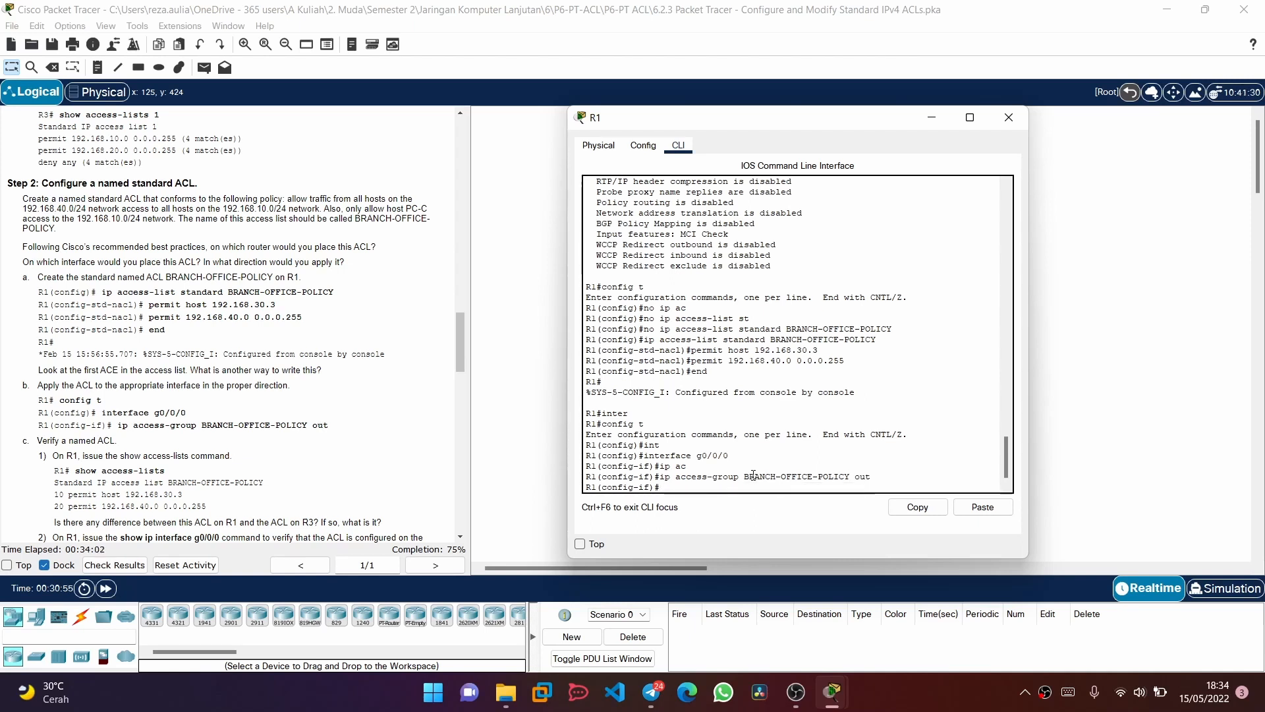
End configuration mode on R1 and list its access lists with show access-lists
text(end)
key(Return)
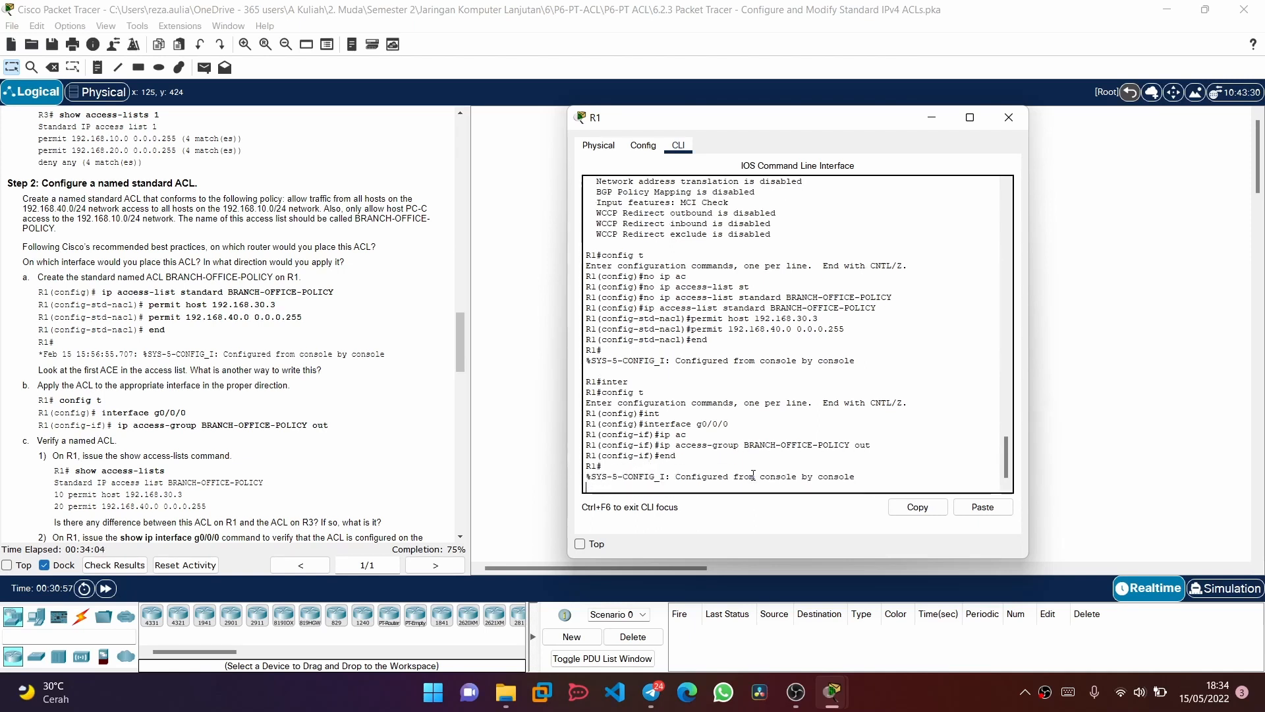
text(sho)
key(Tab)
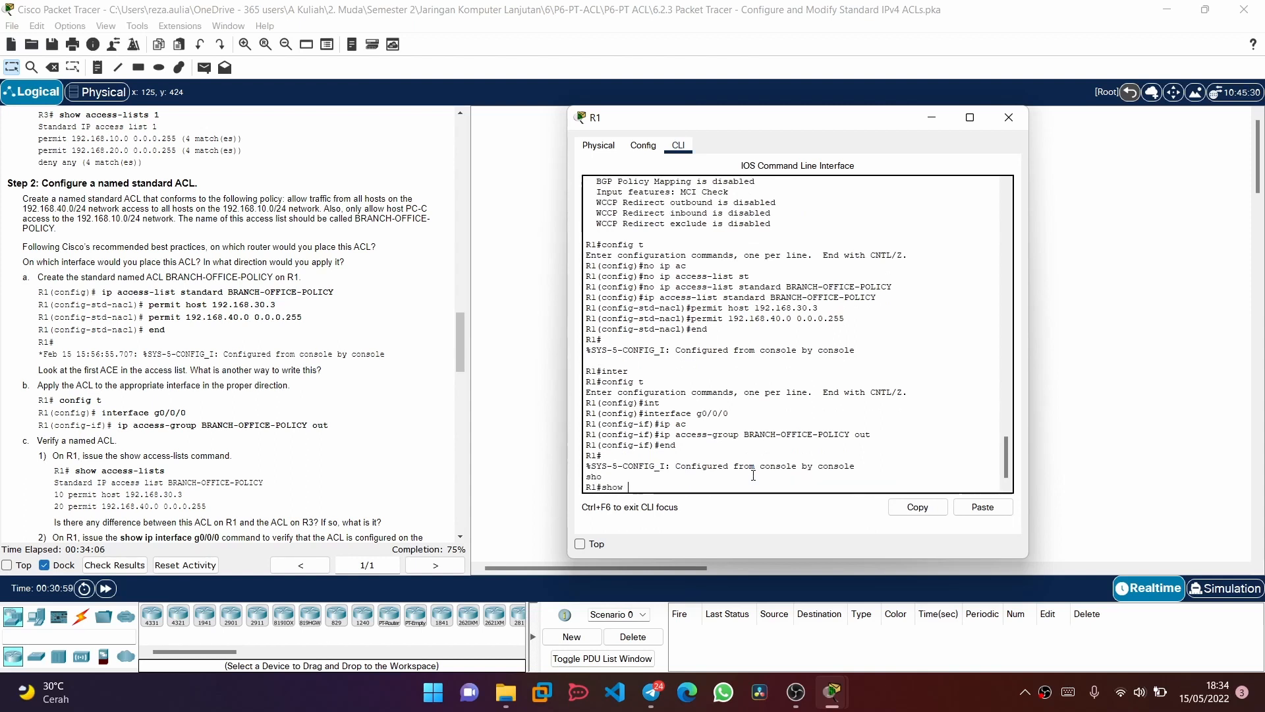
text(ac)
key(Tab)
key(Return)
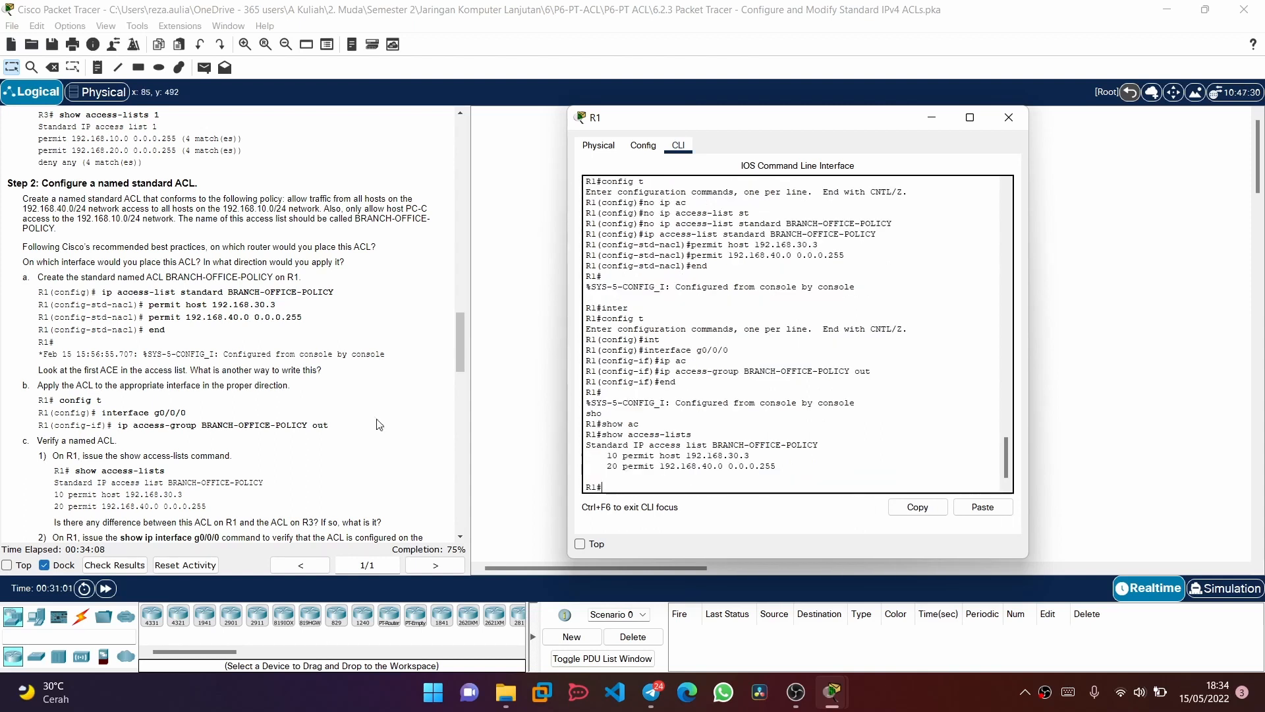
Display the IP settings of interface g0/0/0 on R1 and check its outgoing and inbound access lists
scroll(219, 428, down, 1)
scroll(211, 394, down, 3)
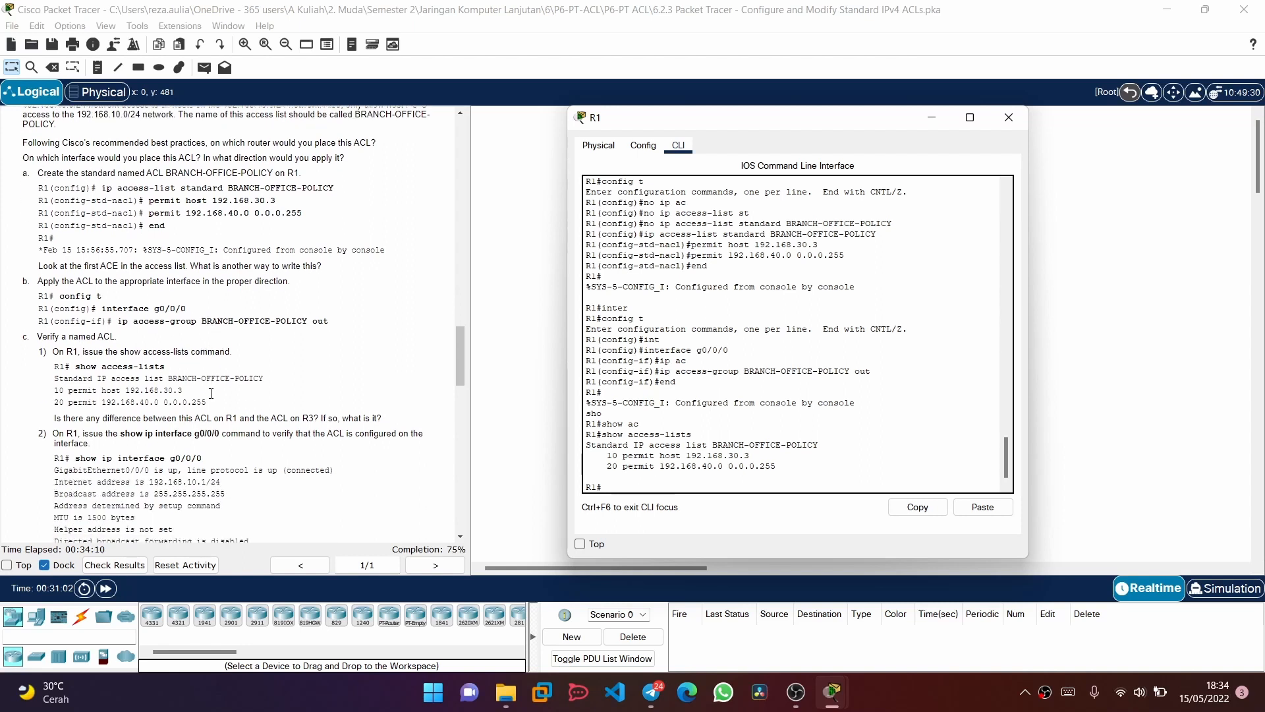
text(sho)
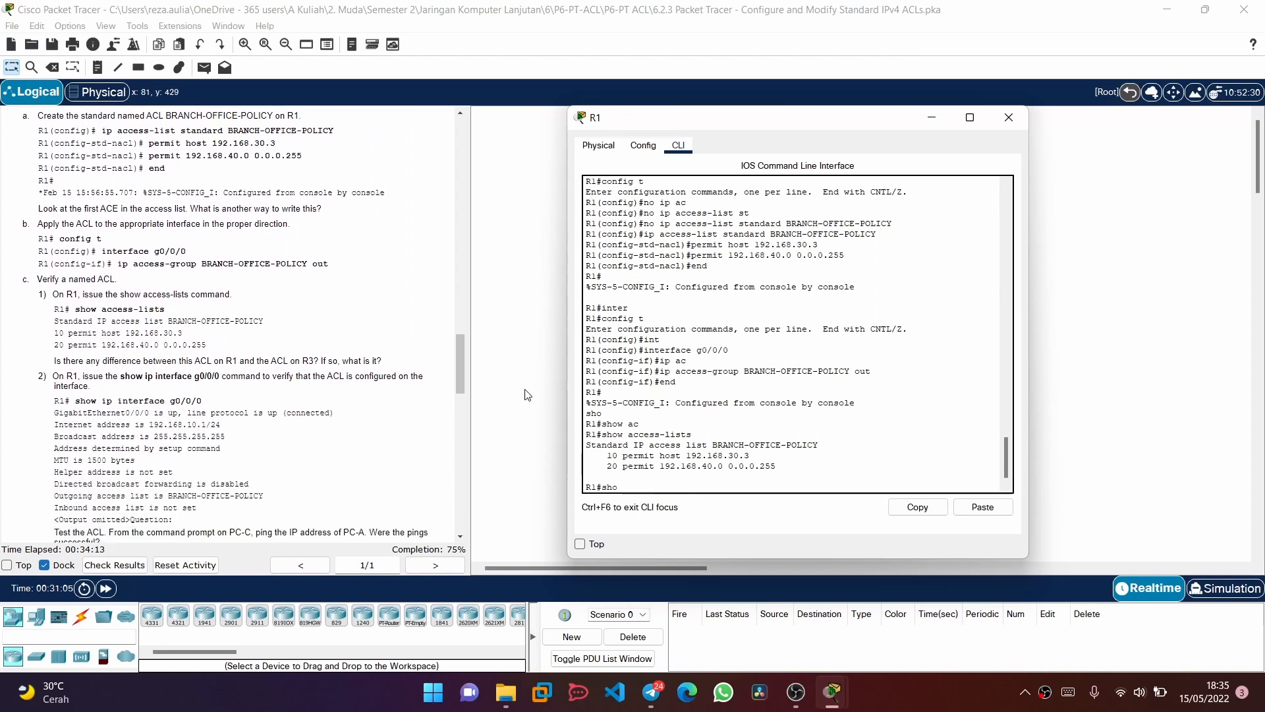
key(Tab)
text(i)
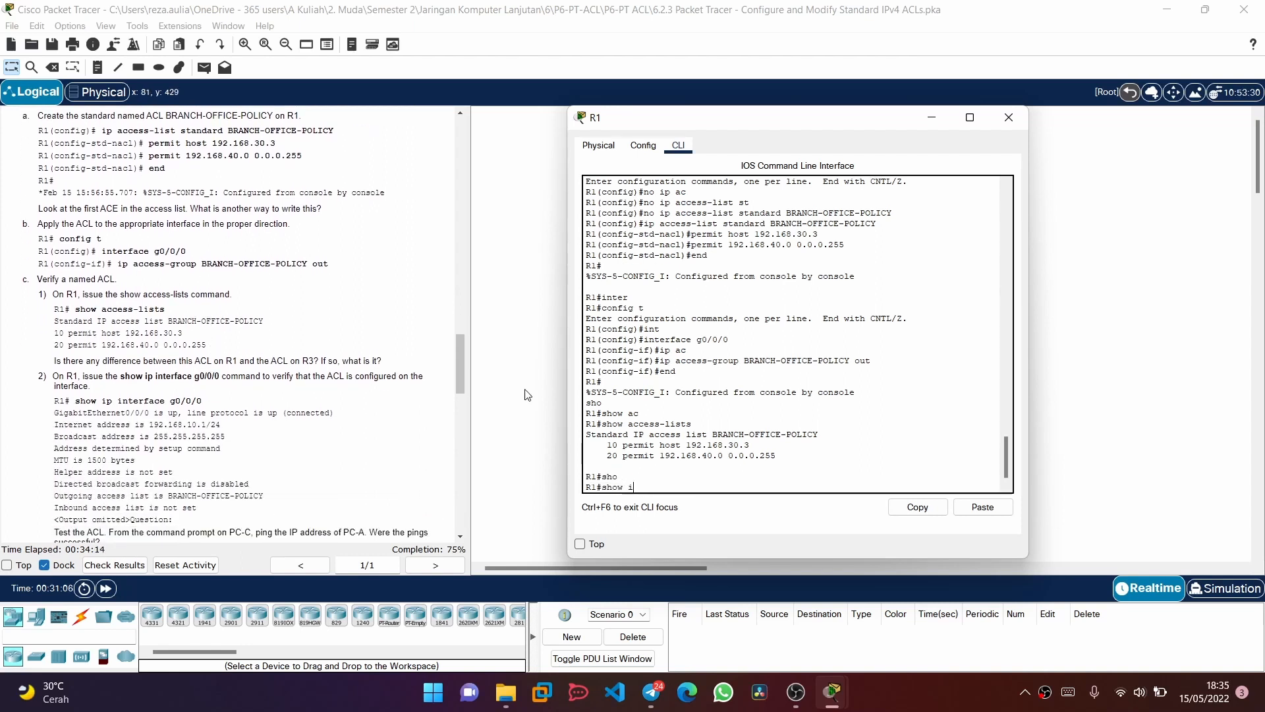
text(p inter)
key(Tab)
text(g0)
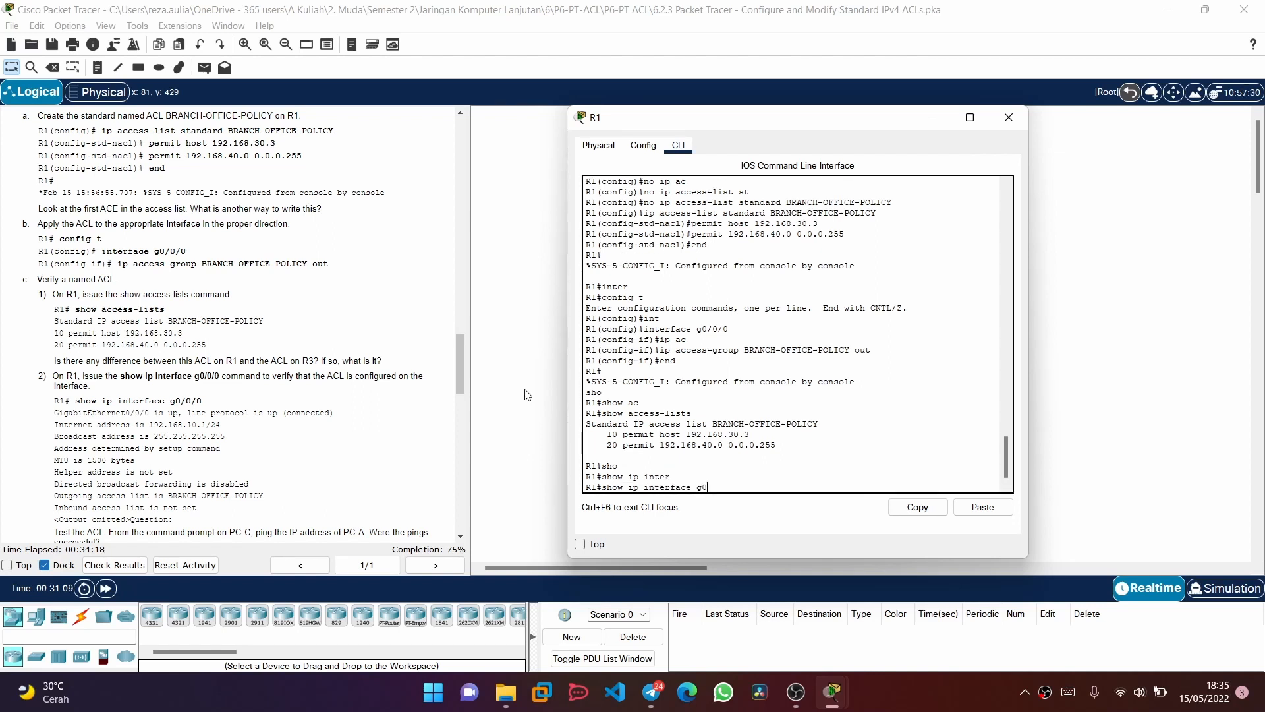
text(/0/0)
key(Return)
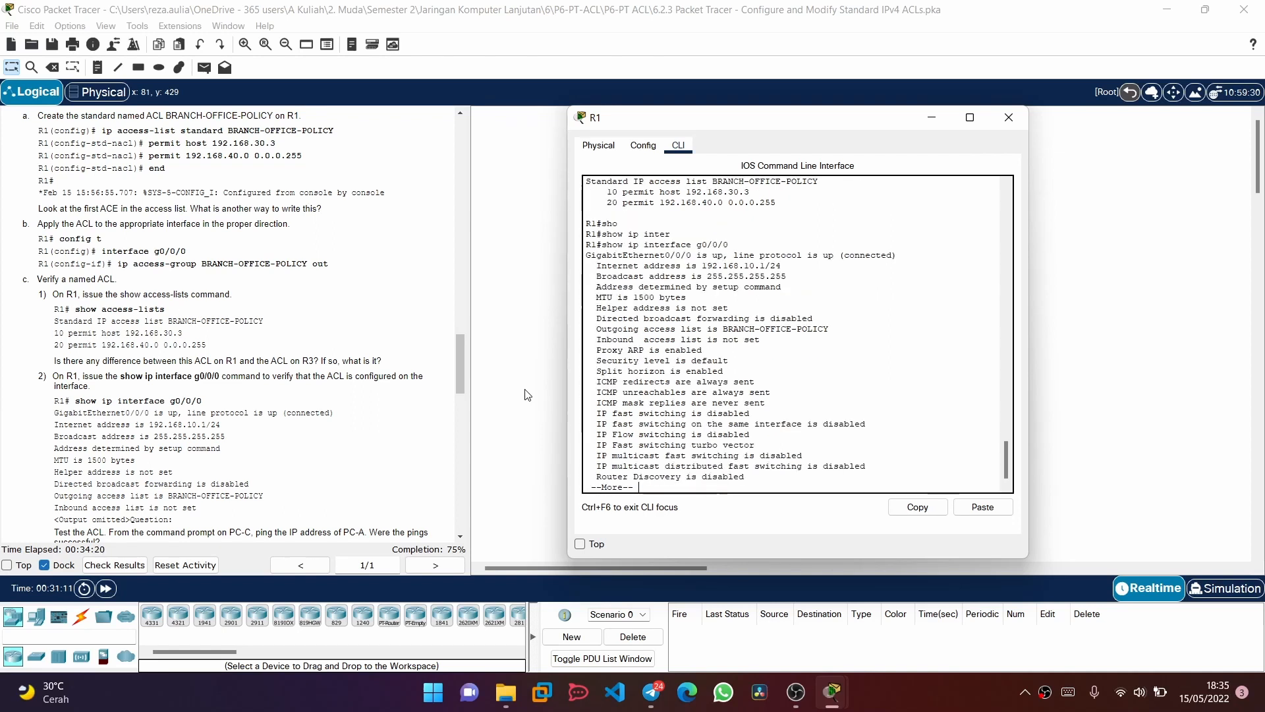
key(space)
scroll(712, 350, up, 2)
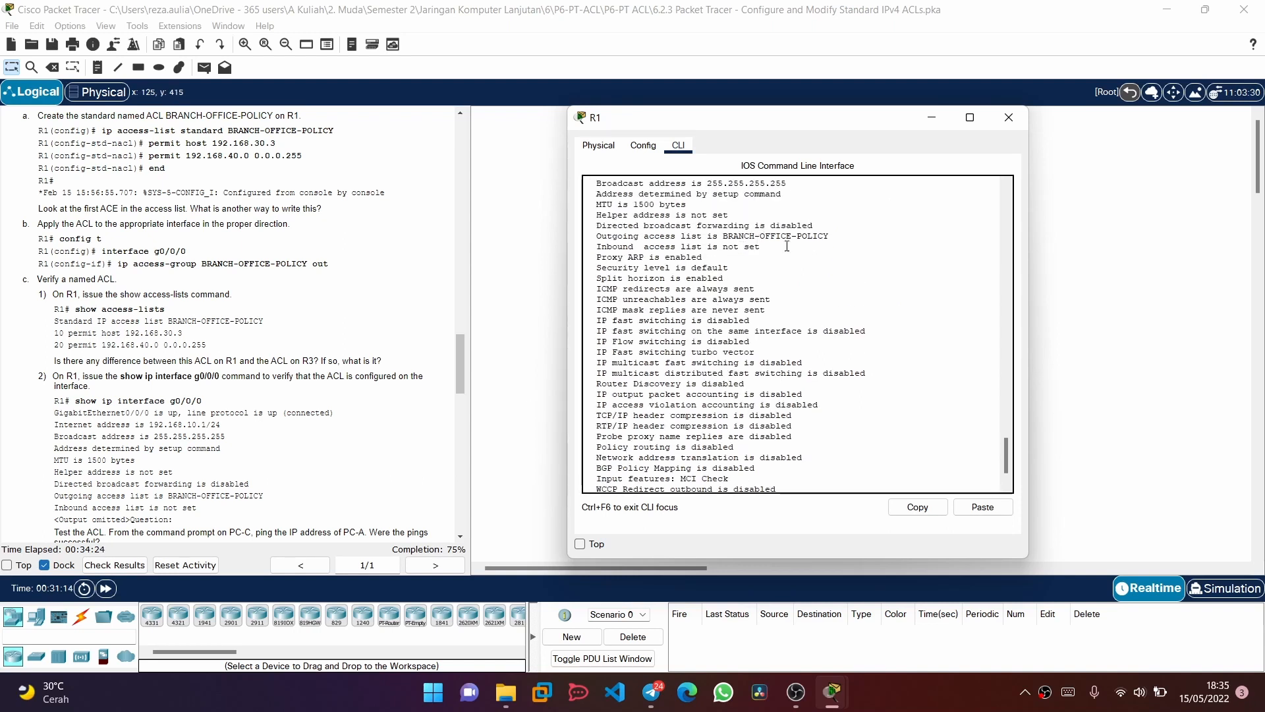
scroll(764, 243, up, 2)
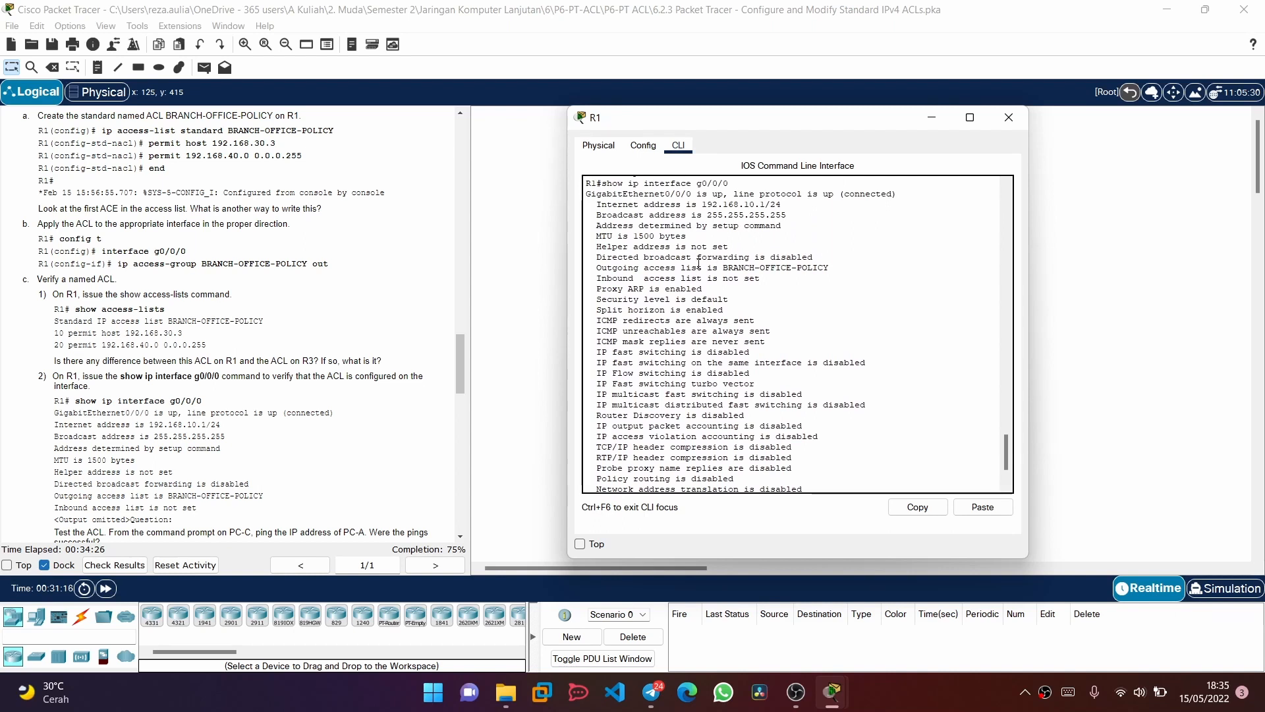
Consult the Part 3 instructions for modifying a named ACL and list the access lists on R1
scroll(354, 392, down, 7)
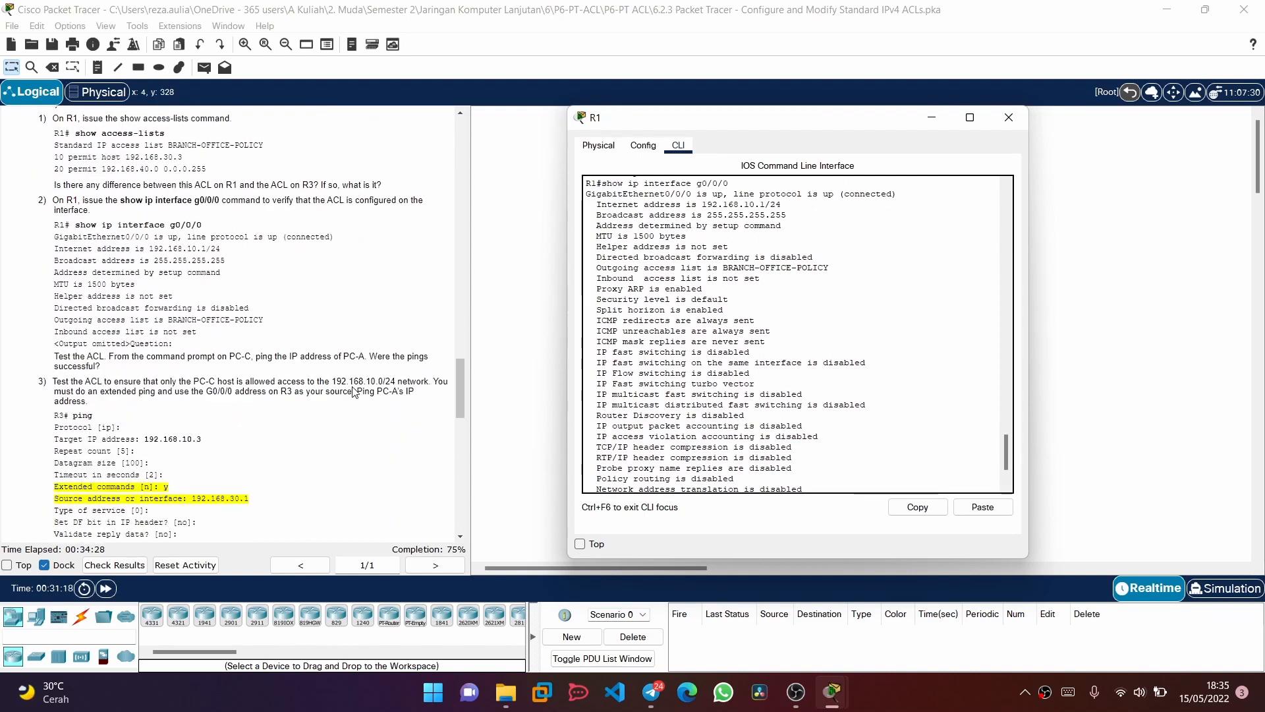
scroll(354, 392, down, 10)
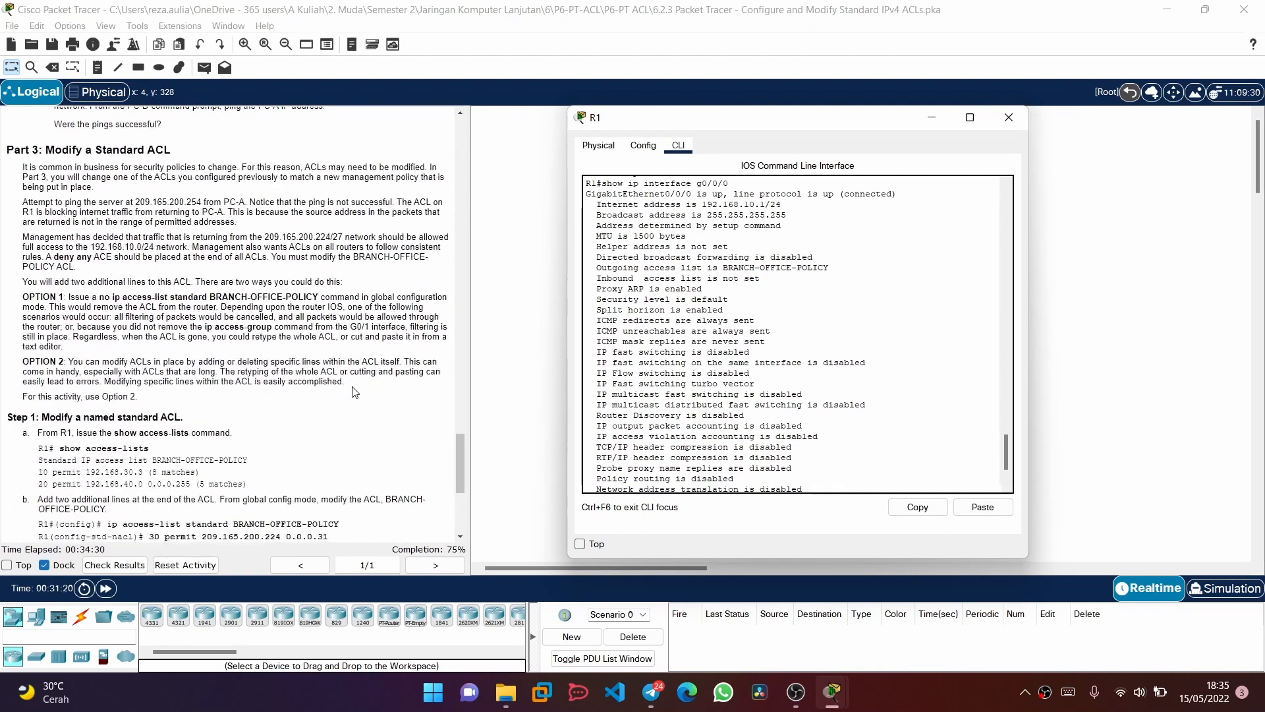
scroll(354, 392, down, 2)
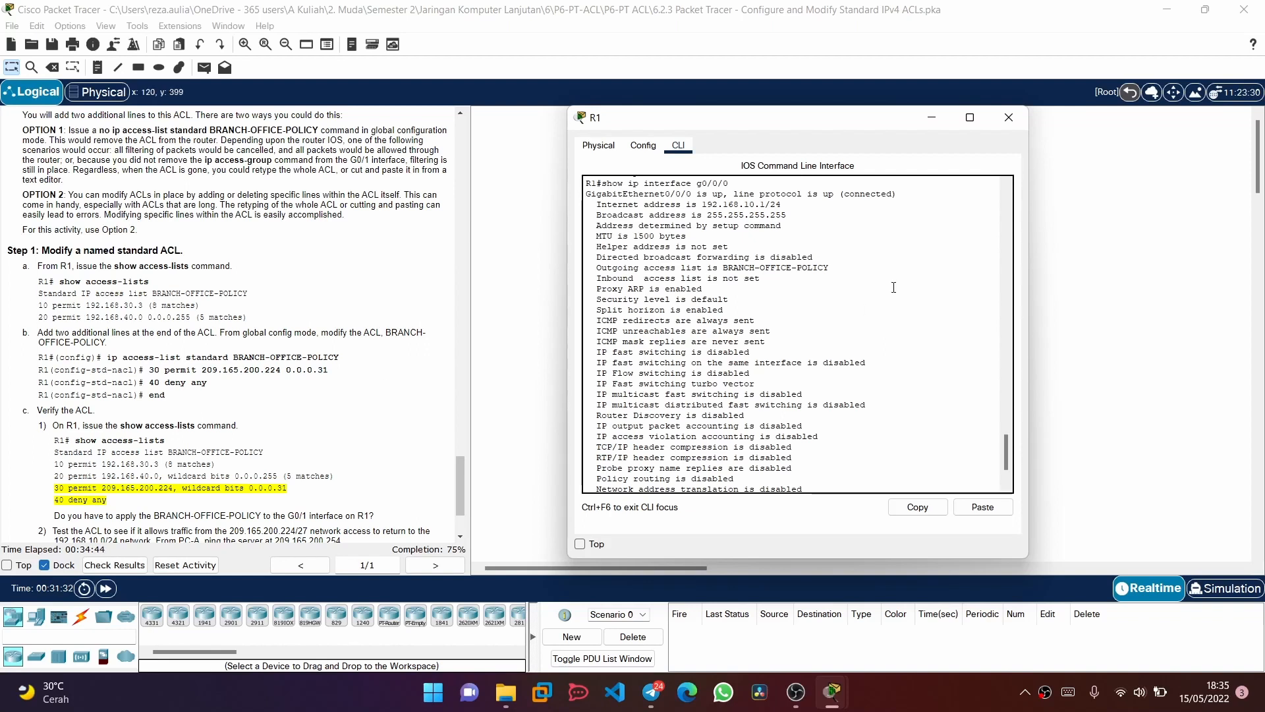
scroll(844, 394, down, 3)
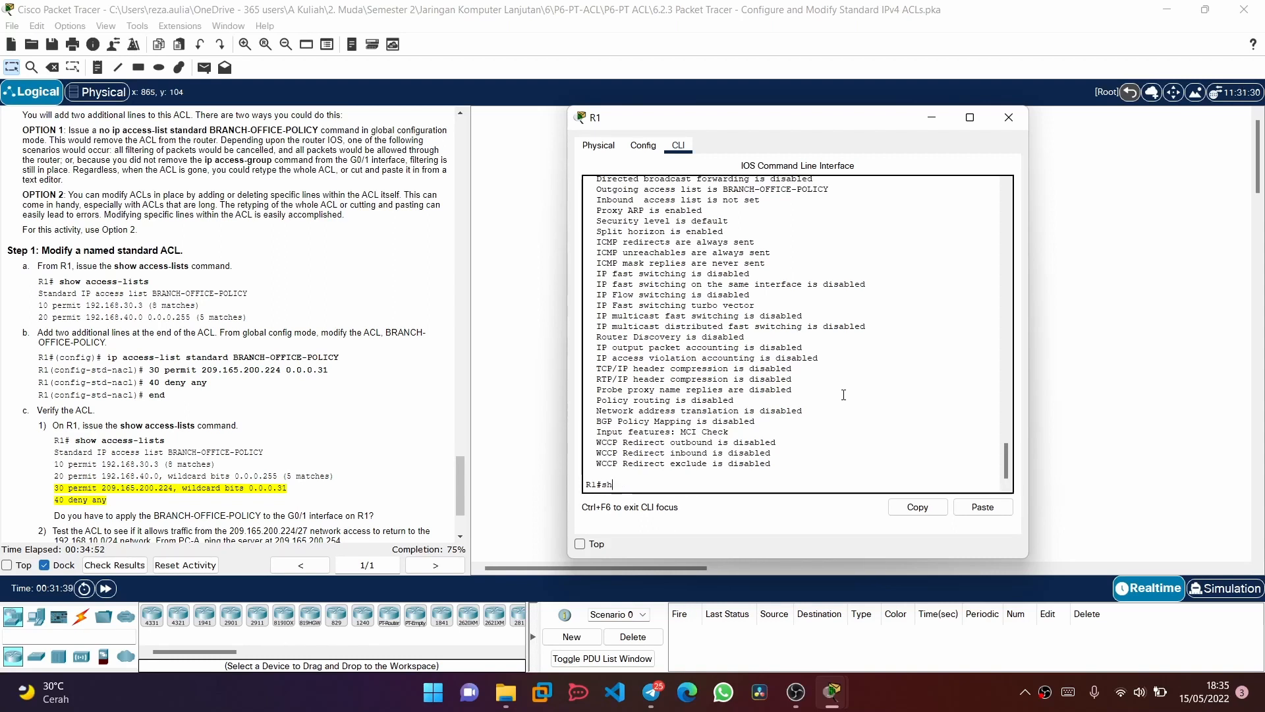
text(o)
key(Tab)
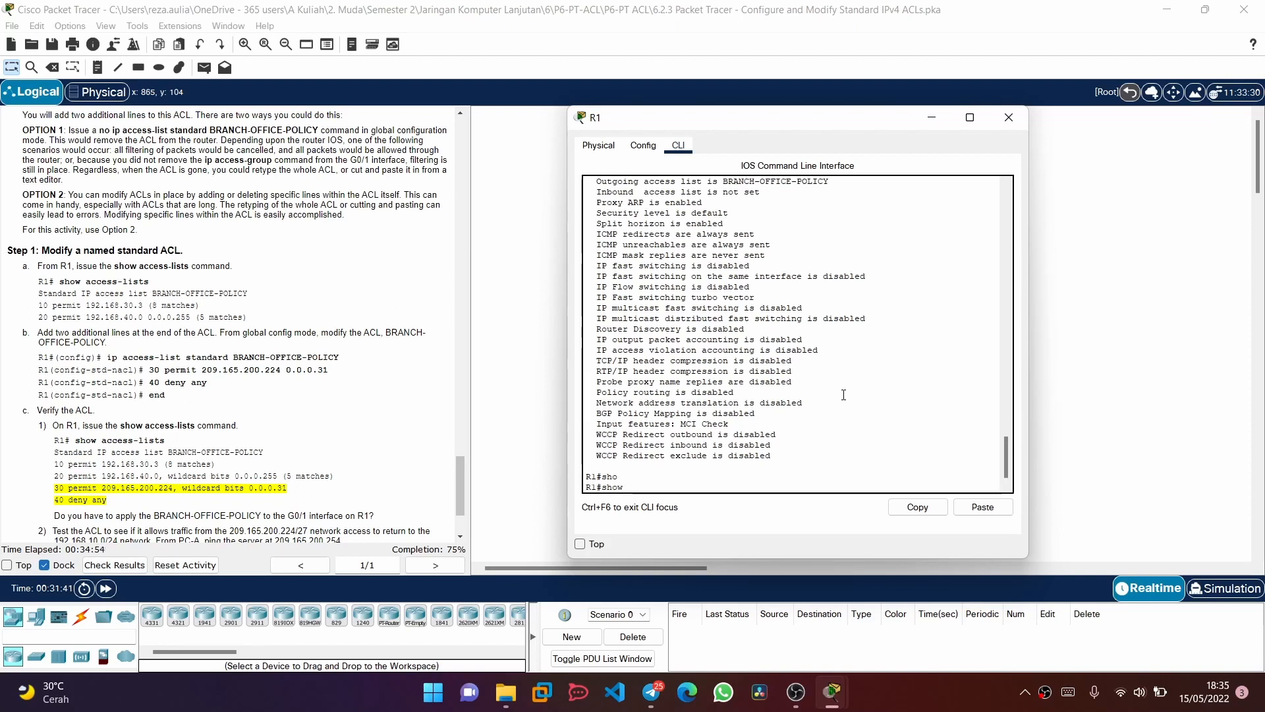
text(ac)
key(Tab)
key(Return)
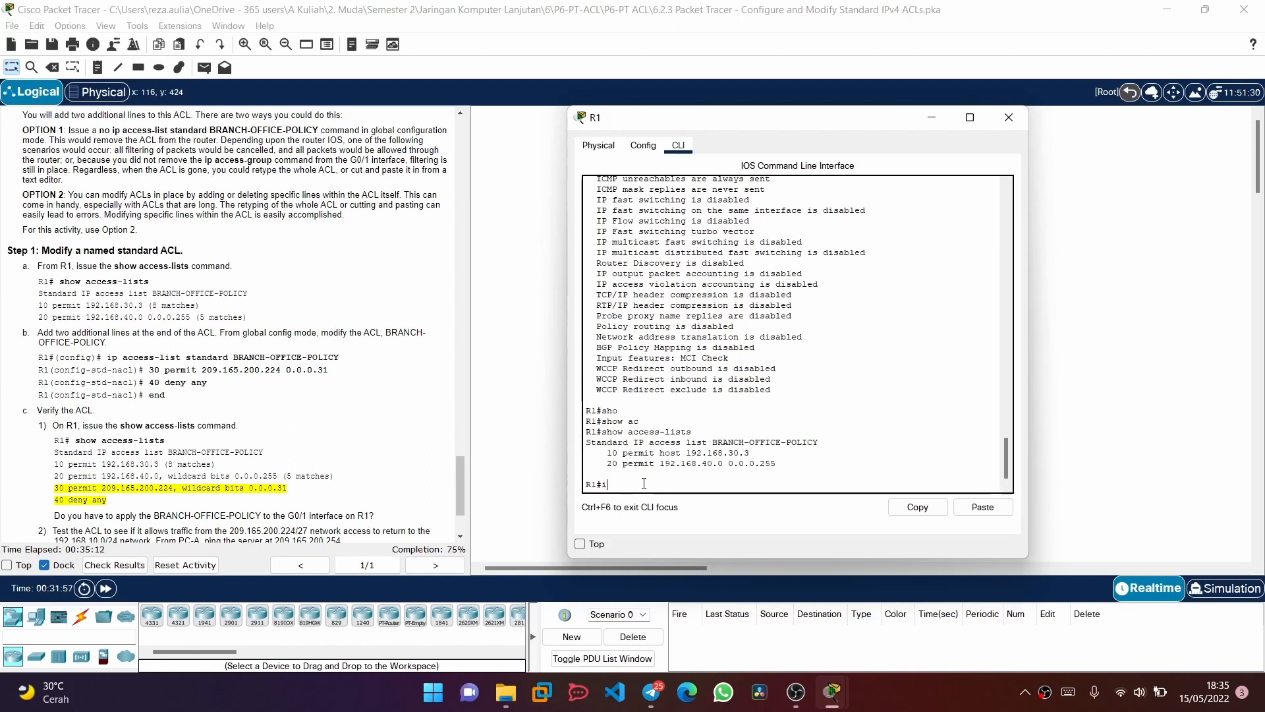
text(ac)
key(Tab)
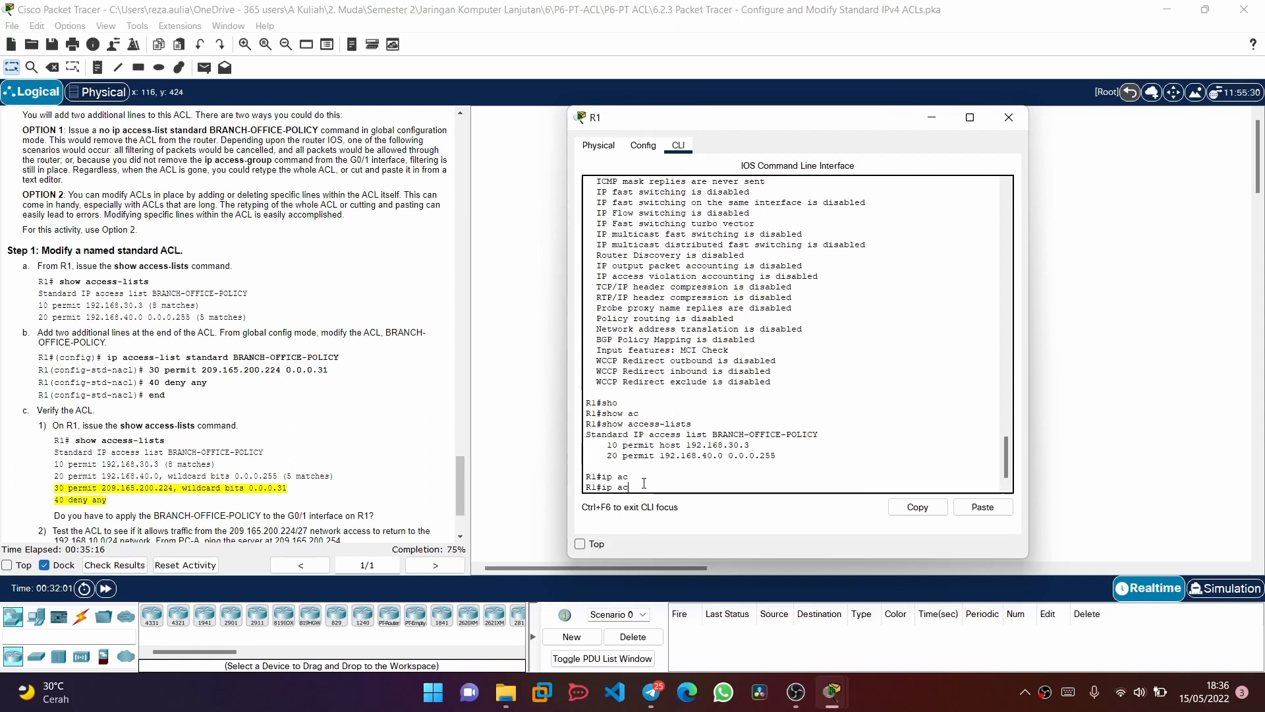
text(e)
key(Tab)
key(BackSpace)
key(BackSpace)
key(BackSpace)
key(BackSpace)
key(BackSpace)
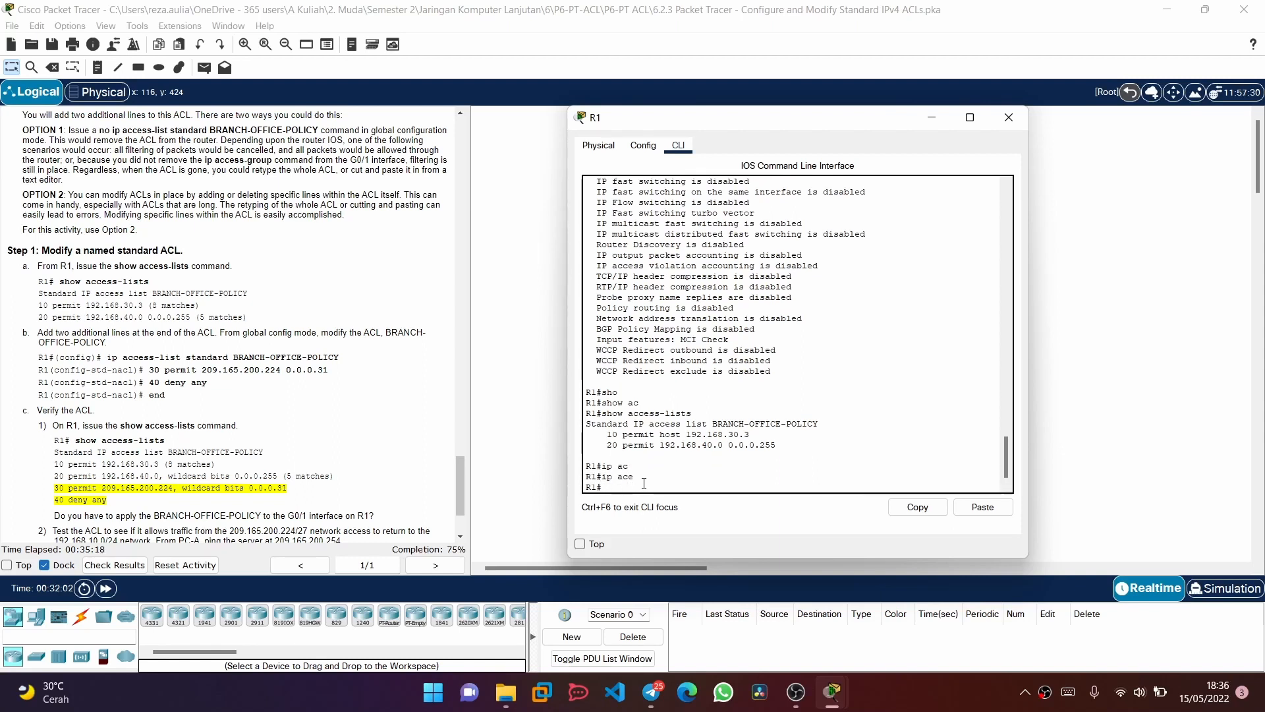
Enter global configuration mode on R1
text(conf)
key(Tab)
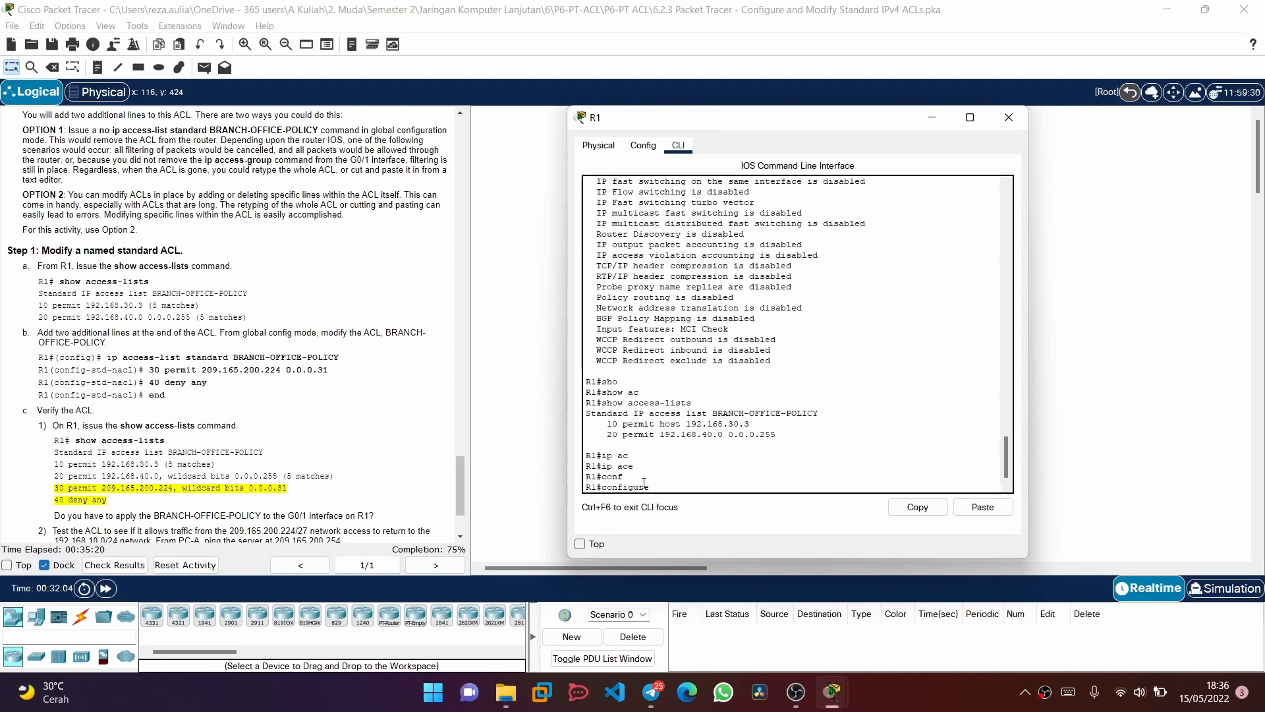
text(t)
key(Return)
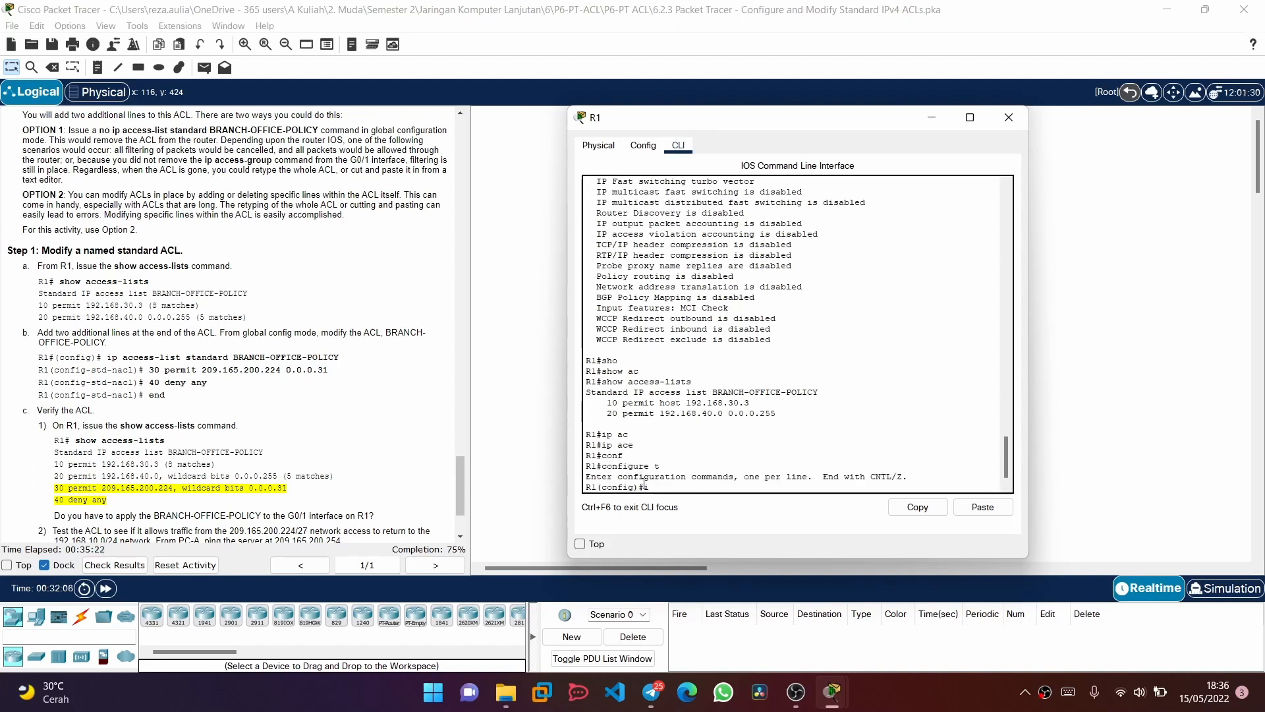
Open the standard named access list BRANCH-OFFICE-POLICY for editing
text(ip ac)
key(Tab)
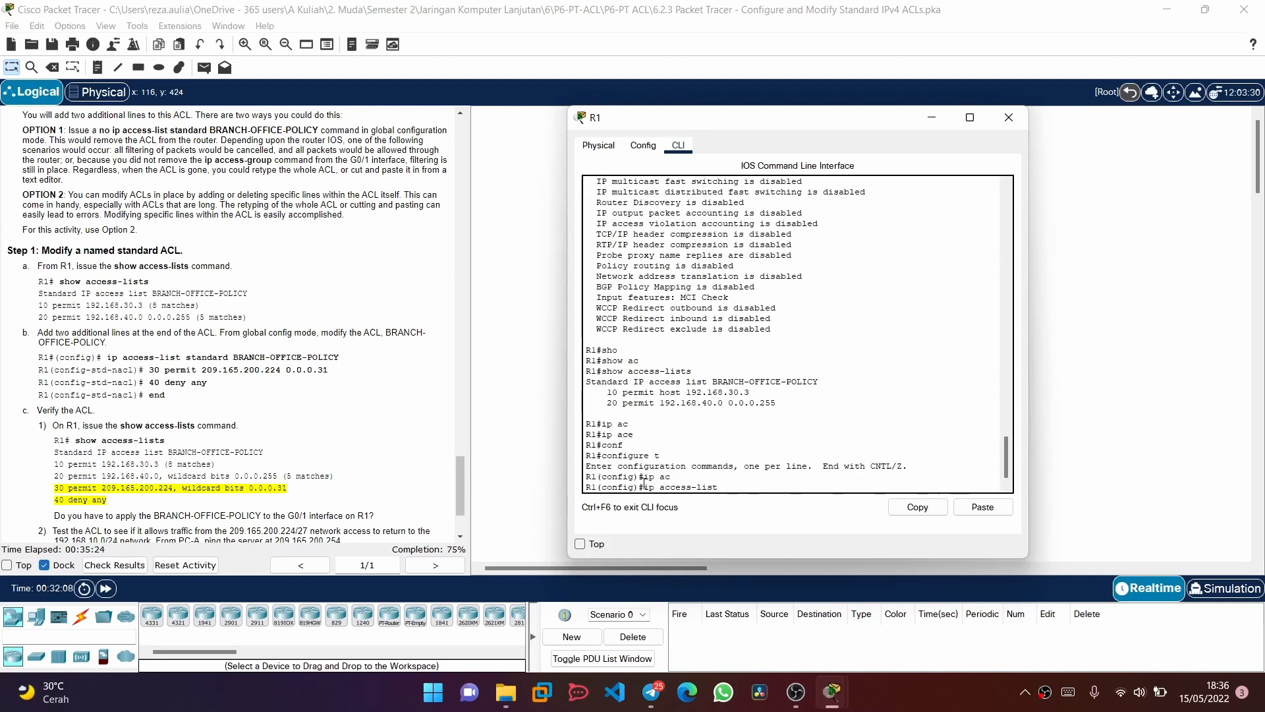
text(sta)
key(Tab)
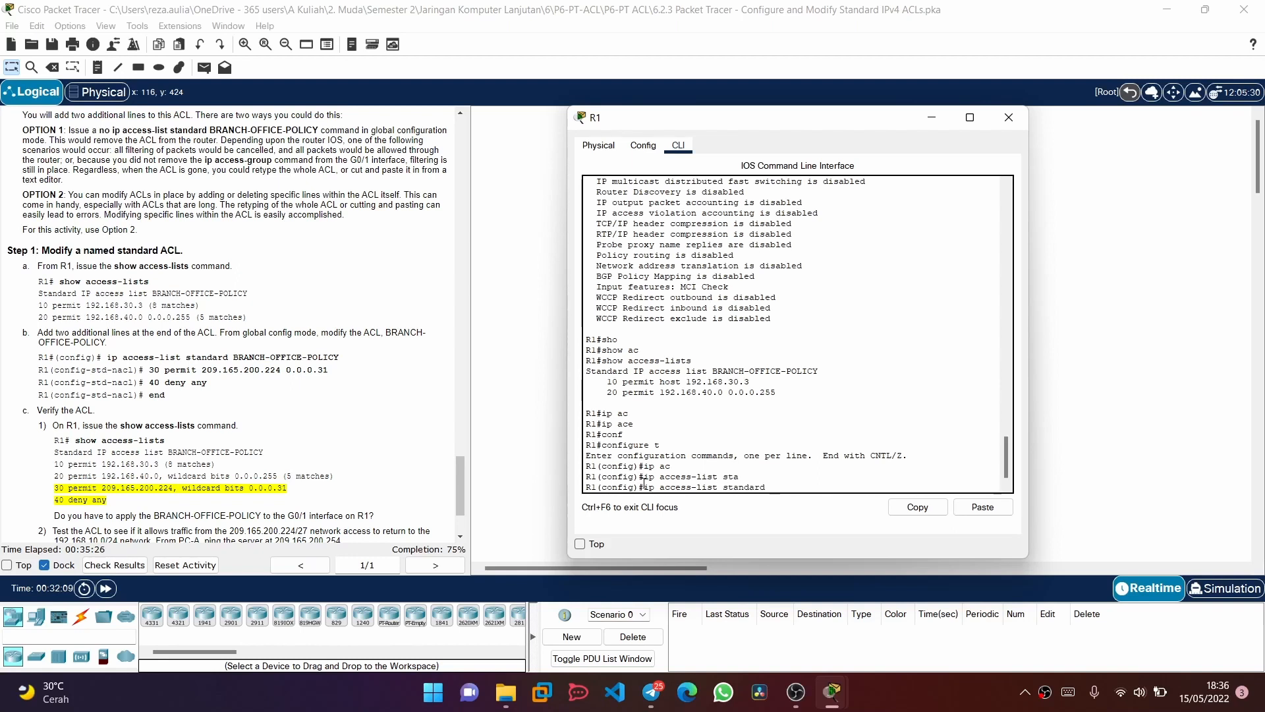
text(BRANCH-OFFICE-)
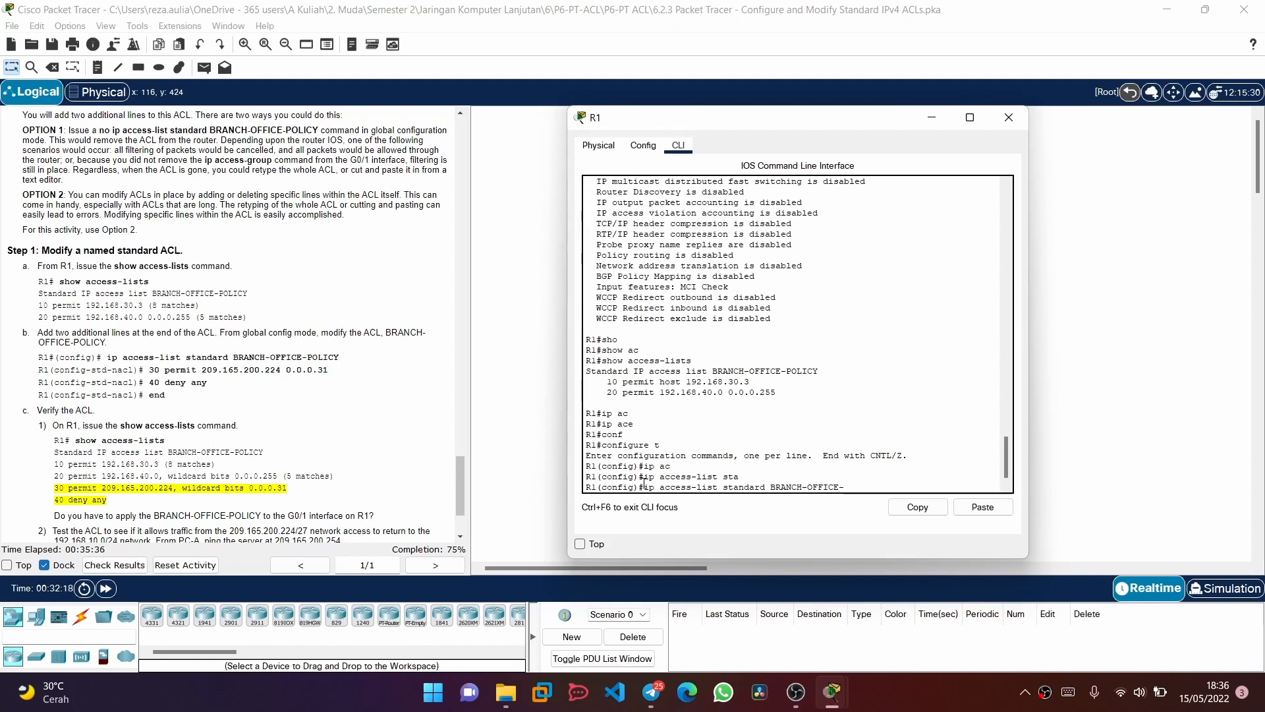
text(POLICY)
key(Return)
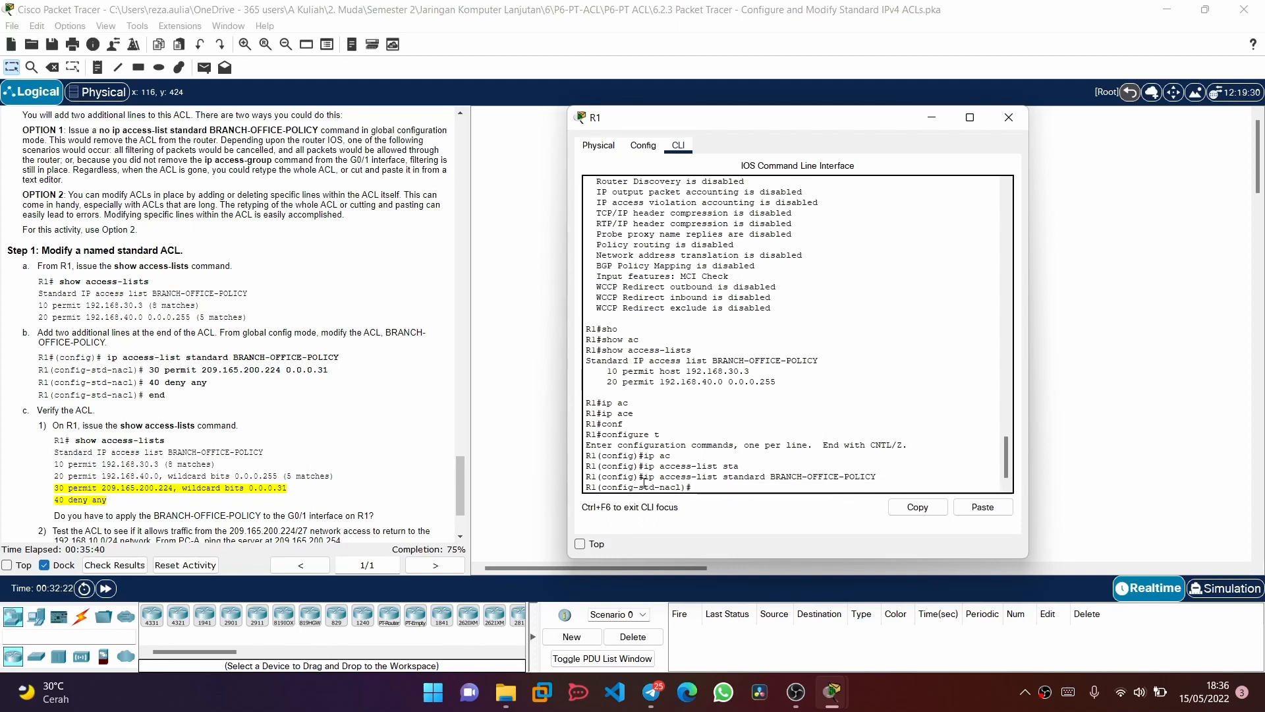
Add entry 30 to BRANCH-OFFICE-POLICY permitting 209.165.200.244 with wildcard 0.0.0.31
text(30 permit 209)
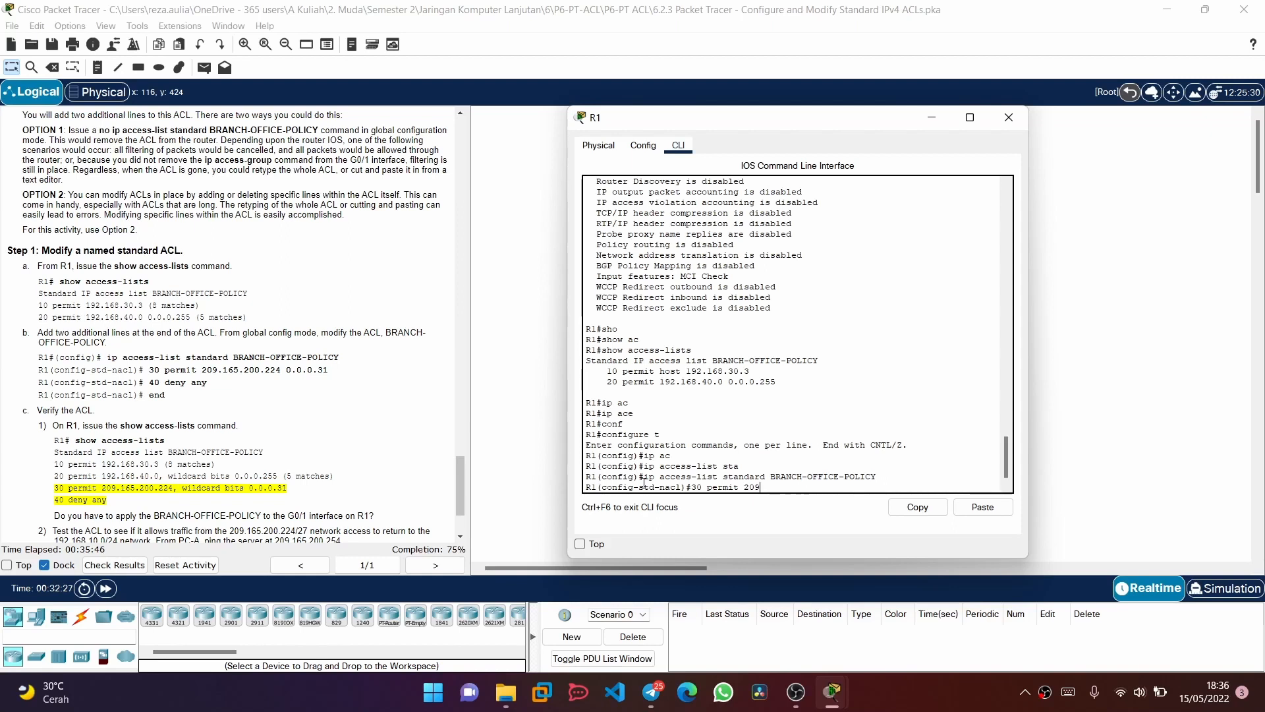
text(.165.200.2)
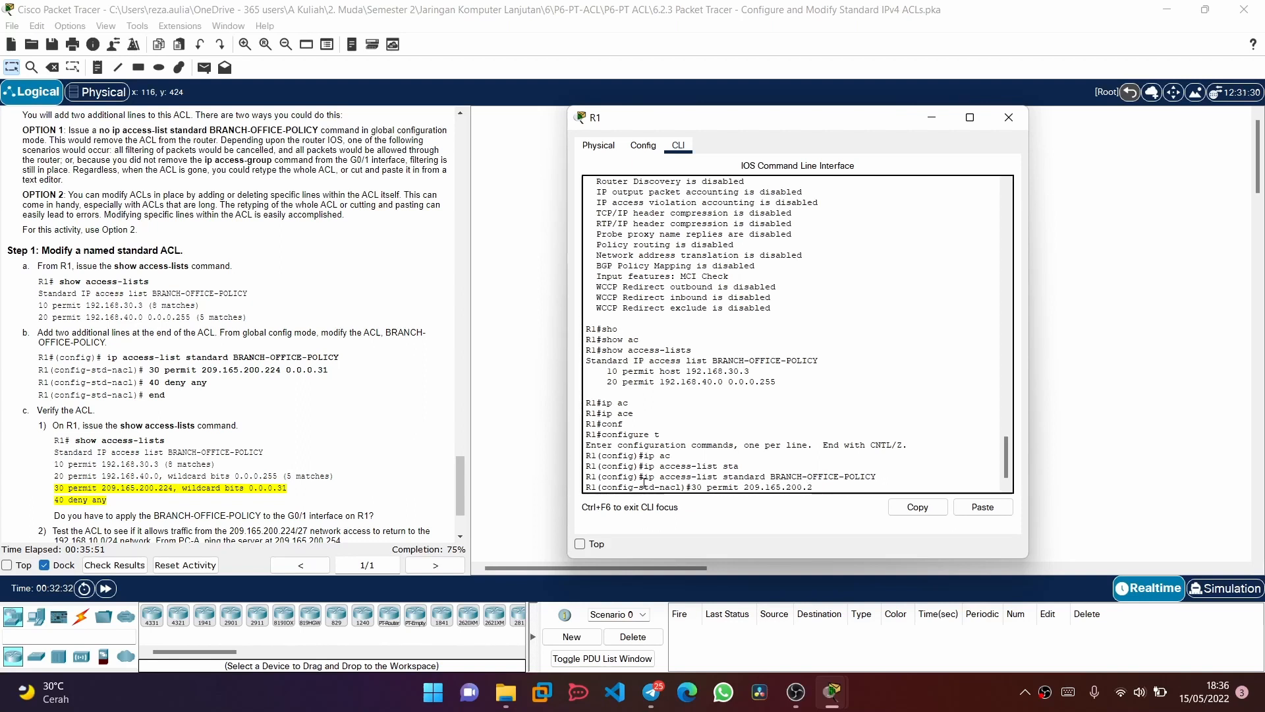
text(44 0.0.0.31)
key(Return)
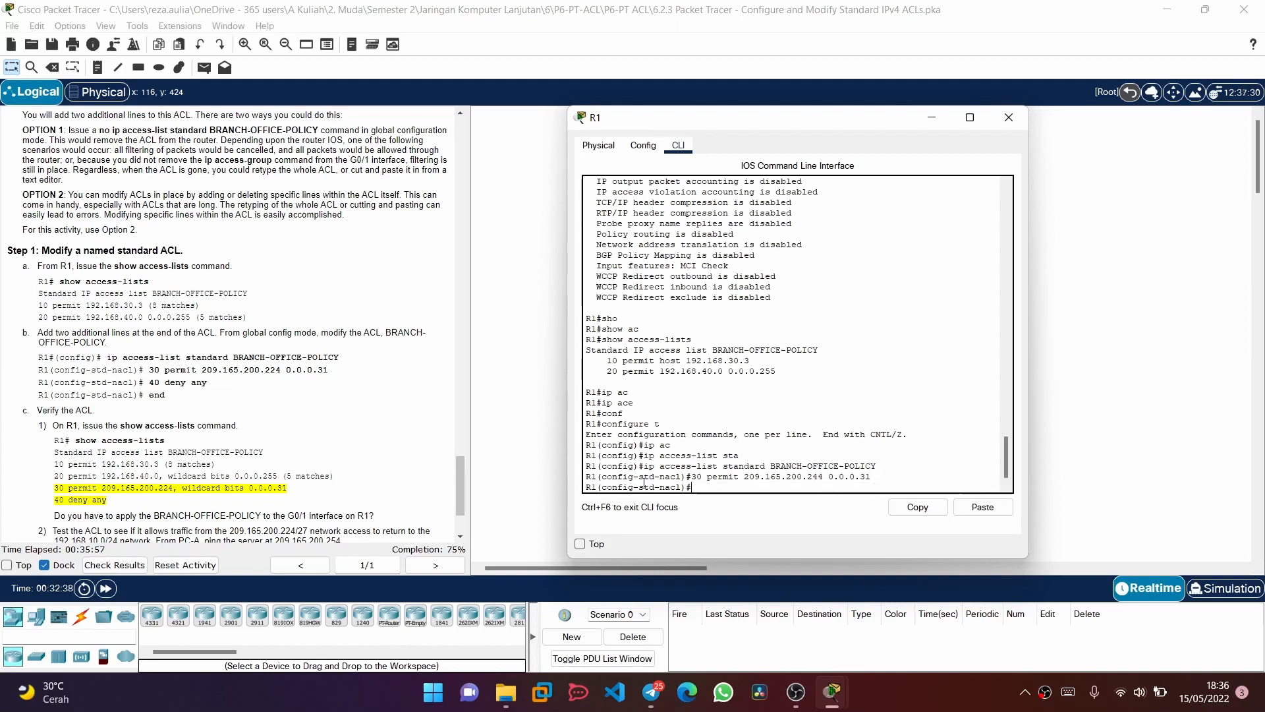
Add entry 40 denying any source to BRANCH-OFFICE-POLICY and end configuration mode
text(40 deny any)
key(Return)
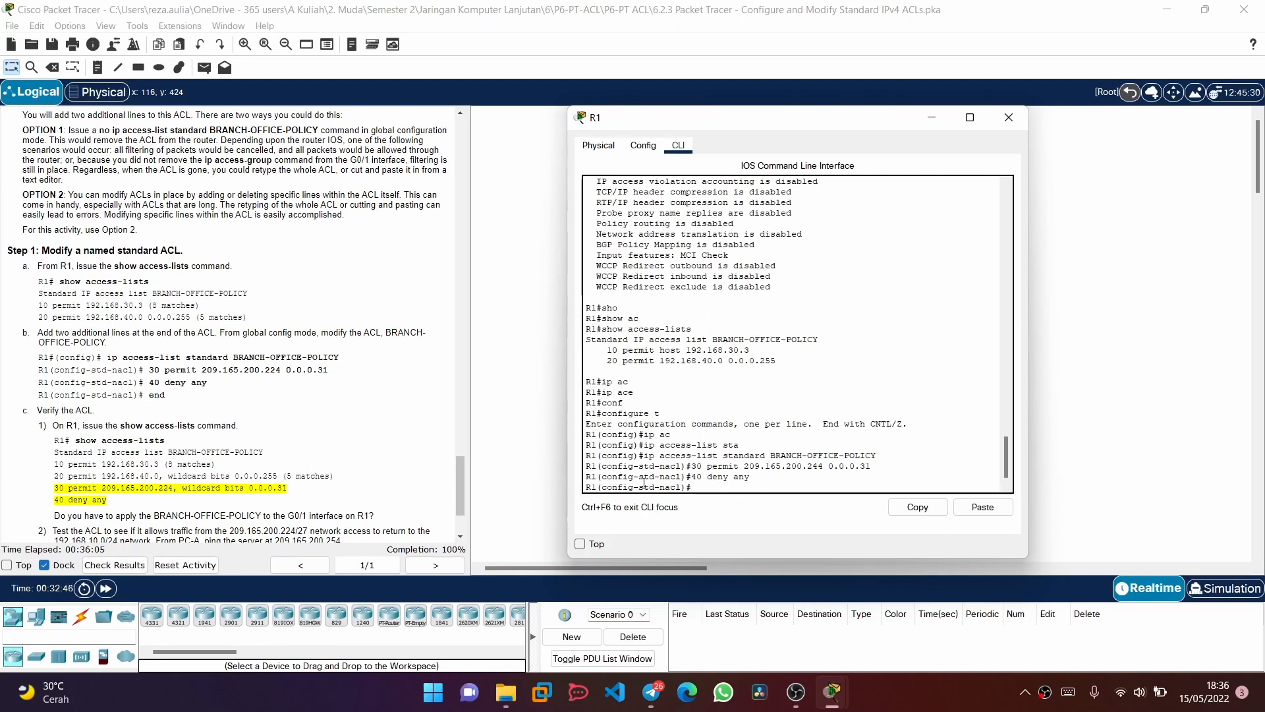
text(end)
key(Return)
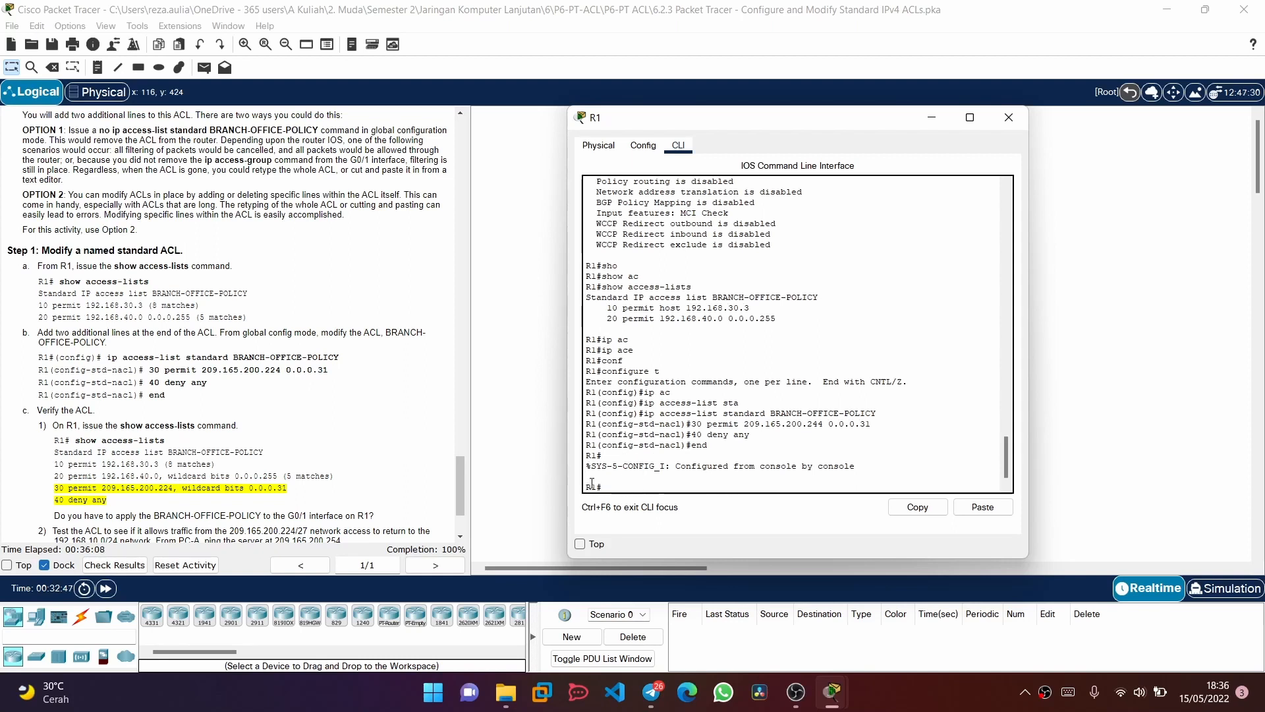
Verify the modified BRANCH-OFFICE-POLICY by running show access-lists on R1
scroll(249, 399, down, 3)
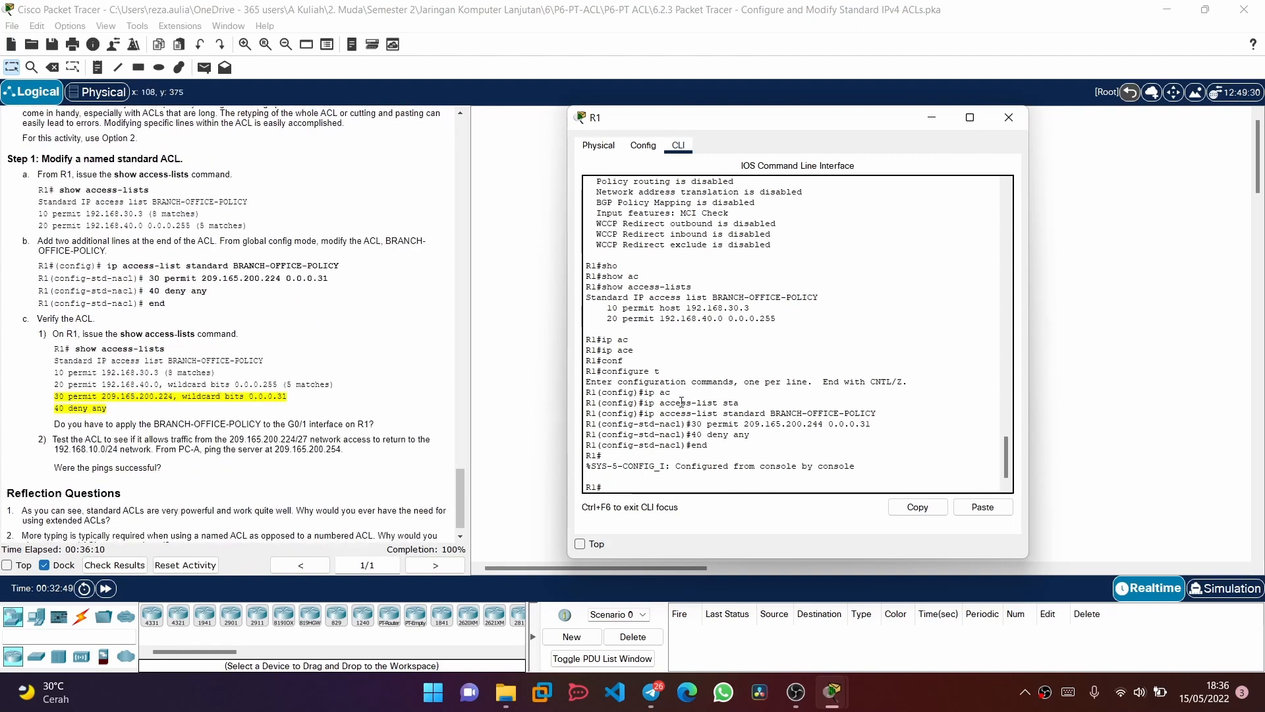
text(show ac)
key(Tab)
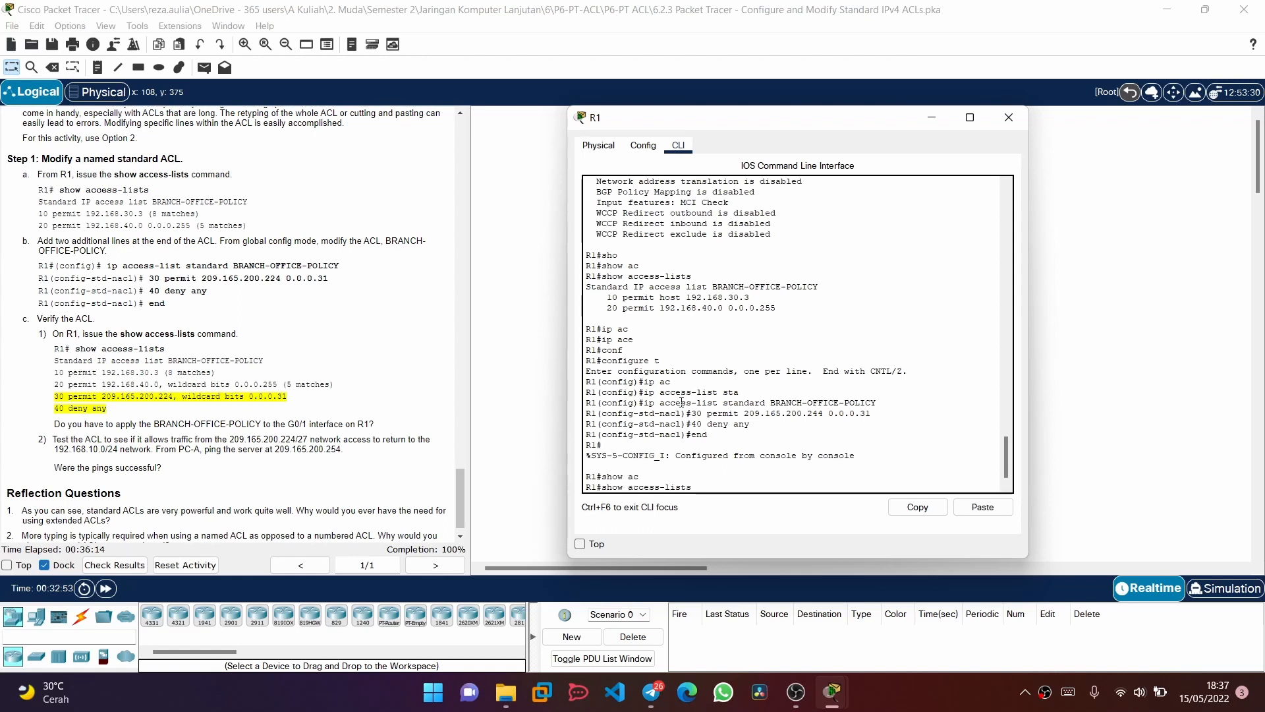
key(Return)
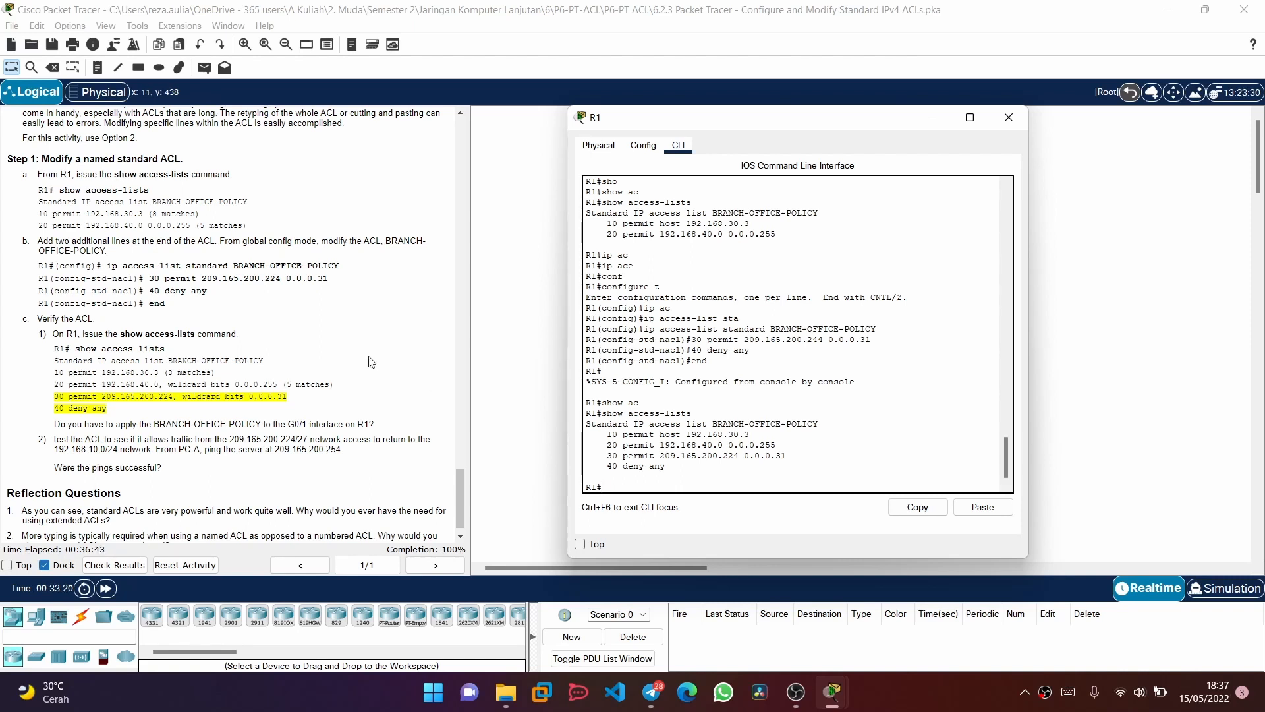
Close R1 and test the modified ACL by pinging the server at 209.165.200.254 from PC-A's command prompt
scroll(371, 361, down, 1)
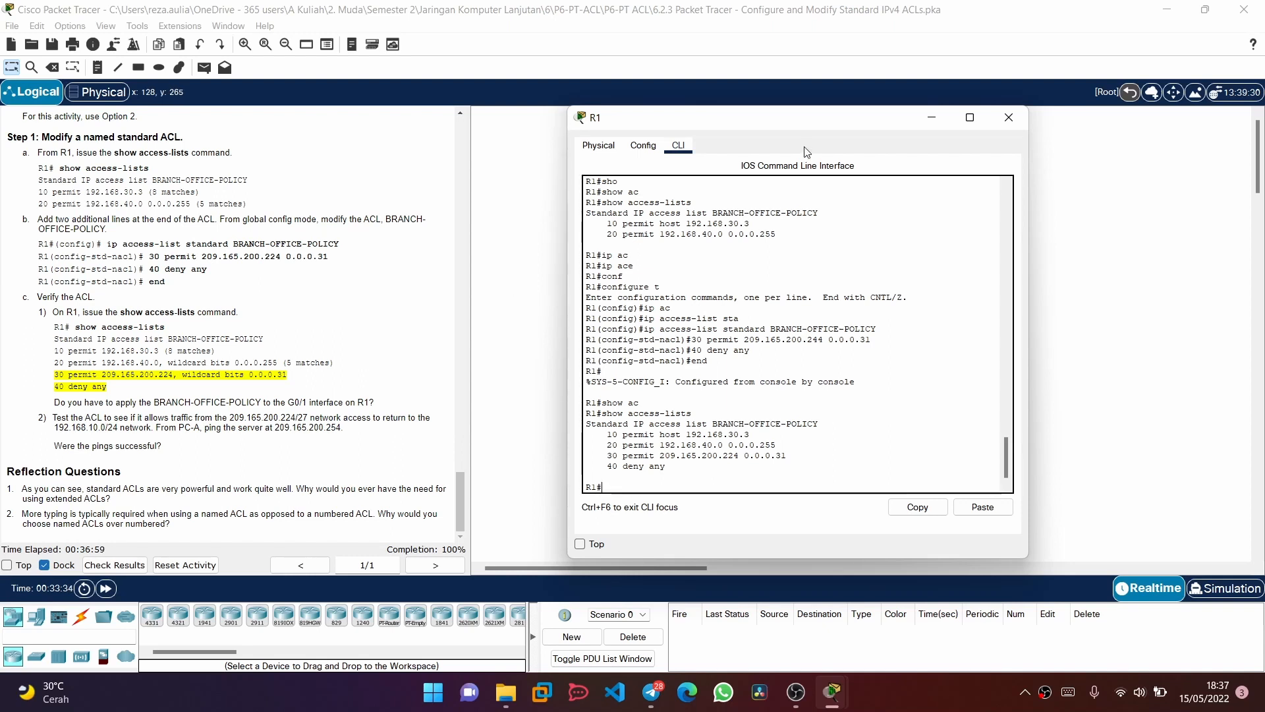
click(1010, 117)
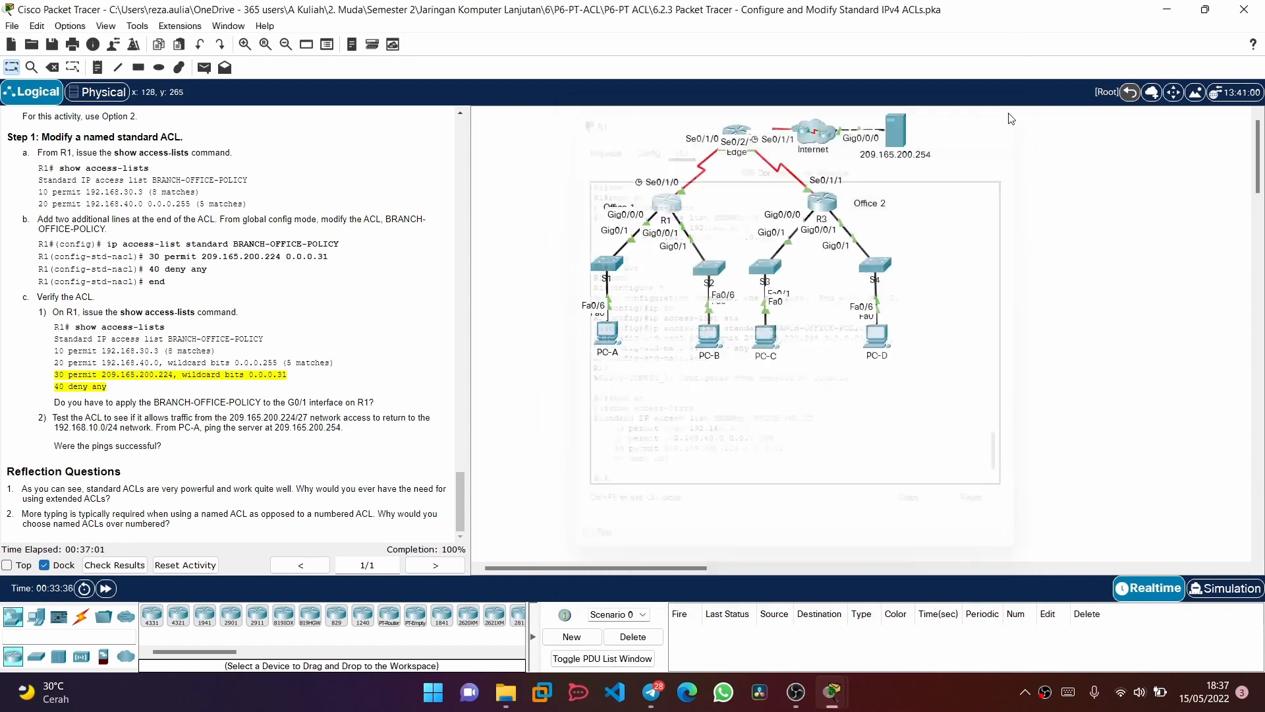
click(612, 333)
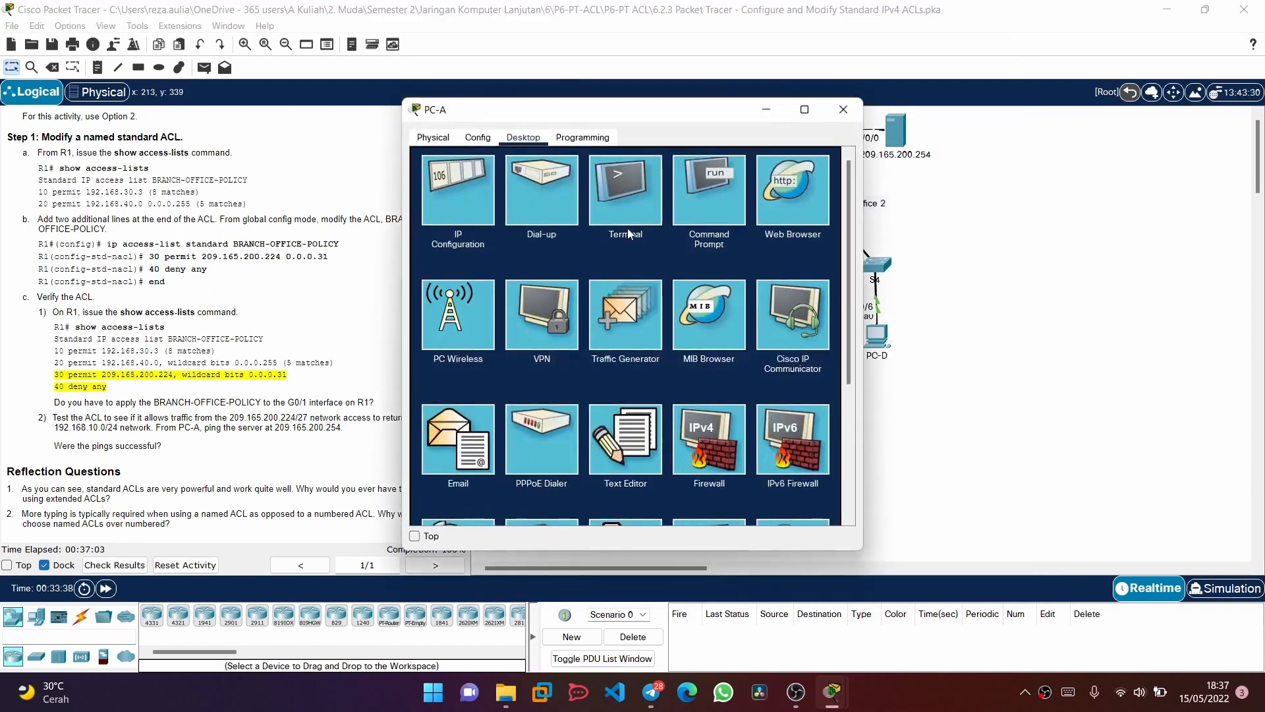
click(718, 179)
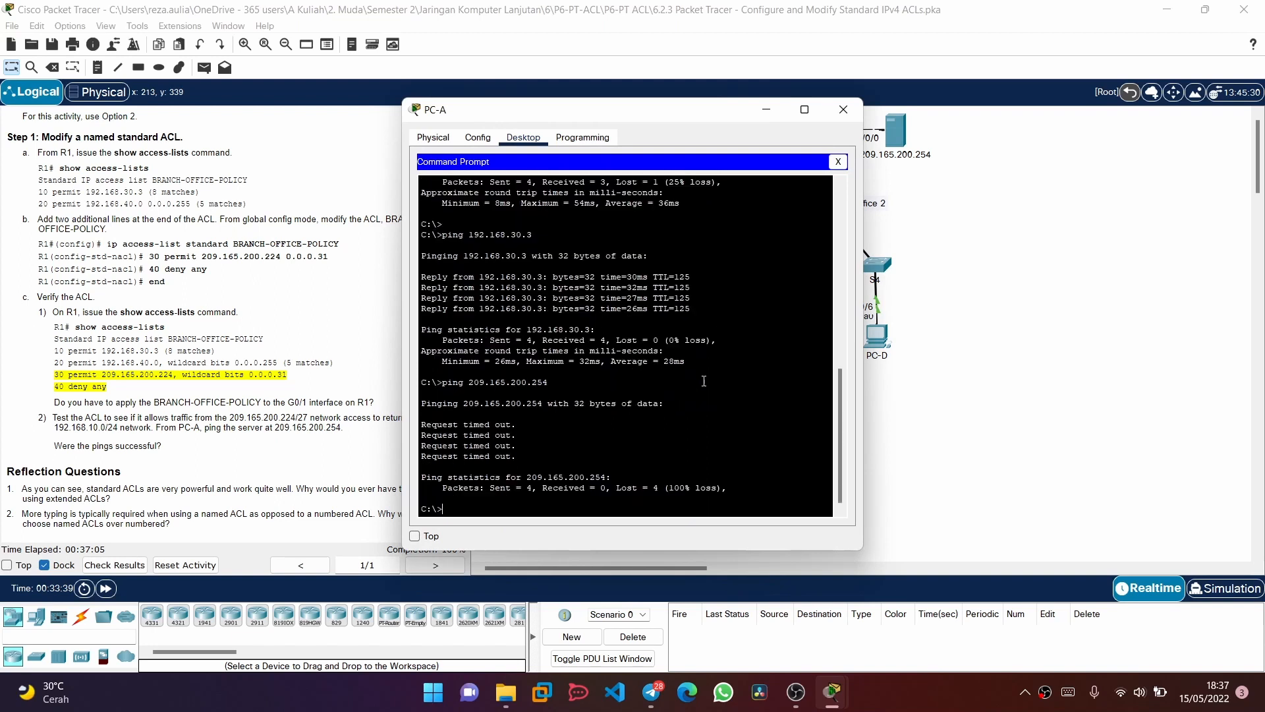
key(Up)
key(Return)
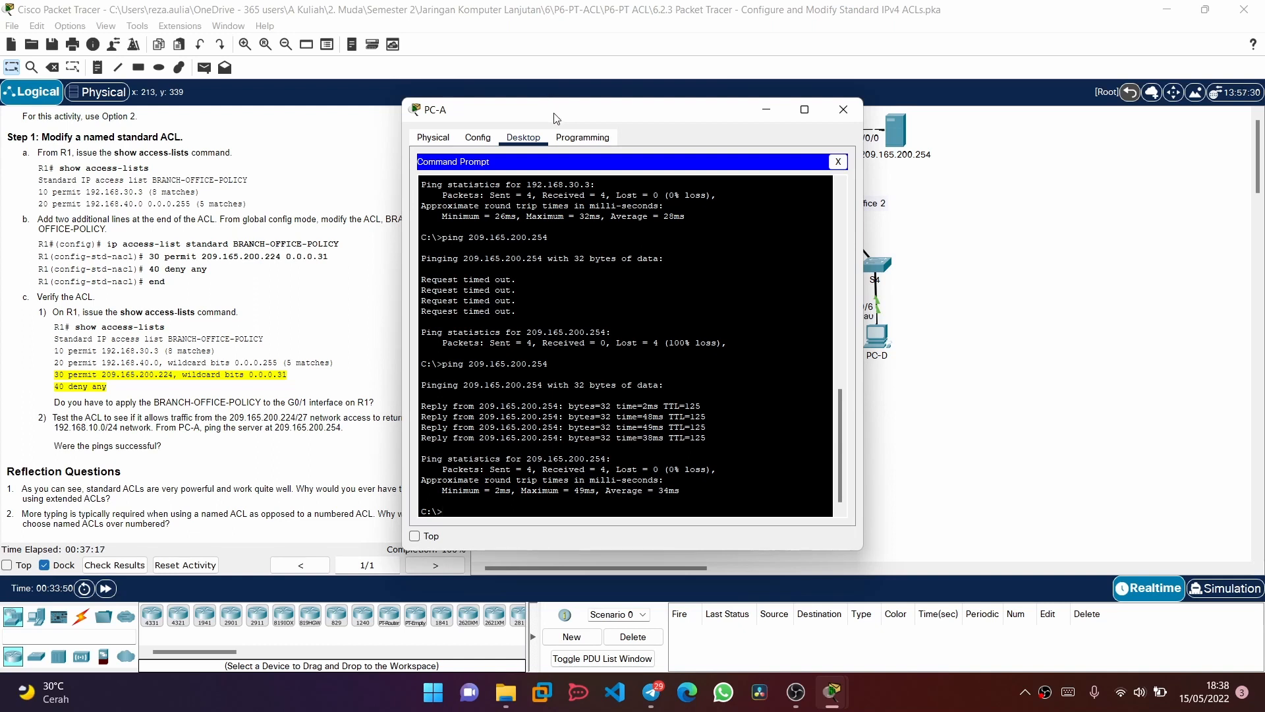
drag(555, 116, 823, 47)
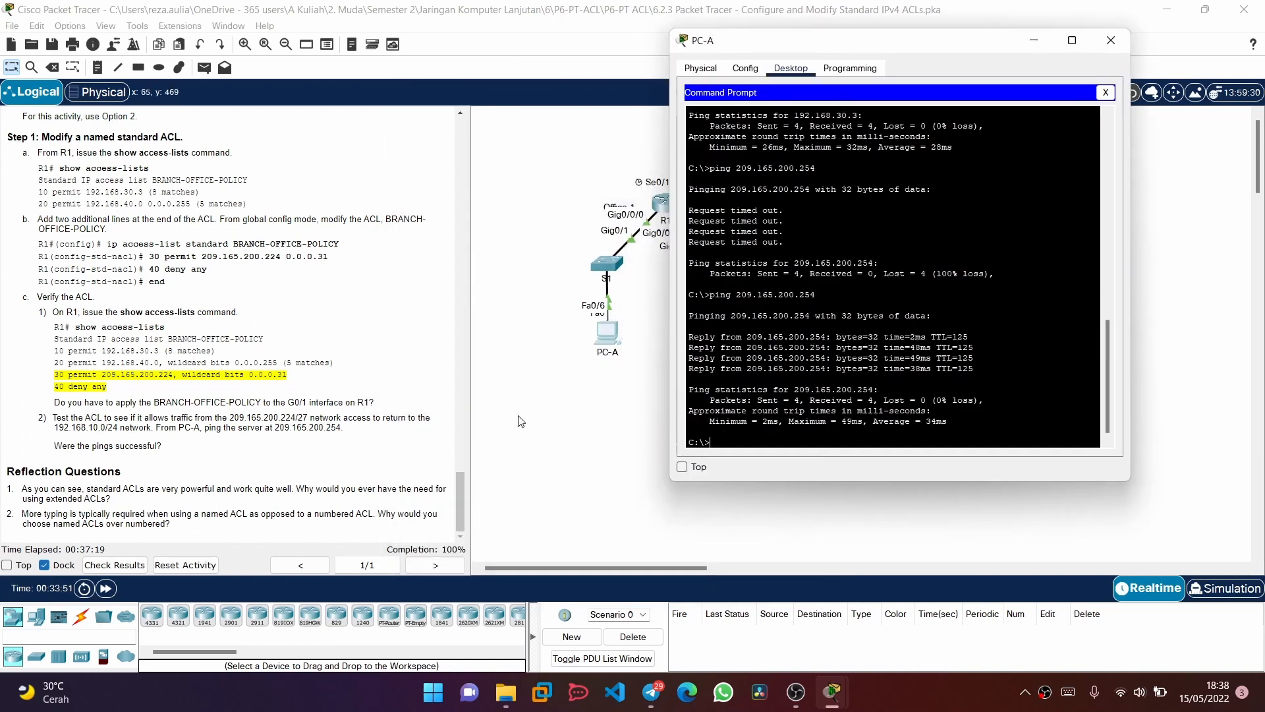